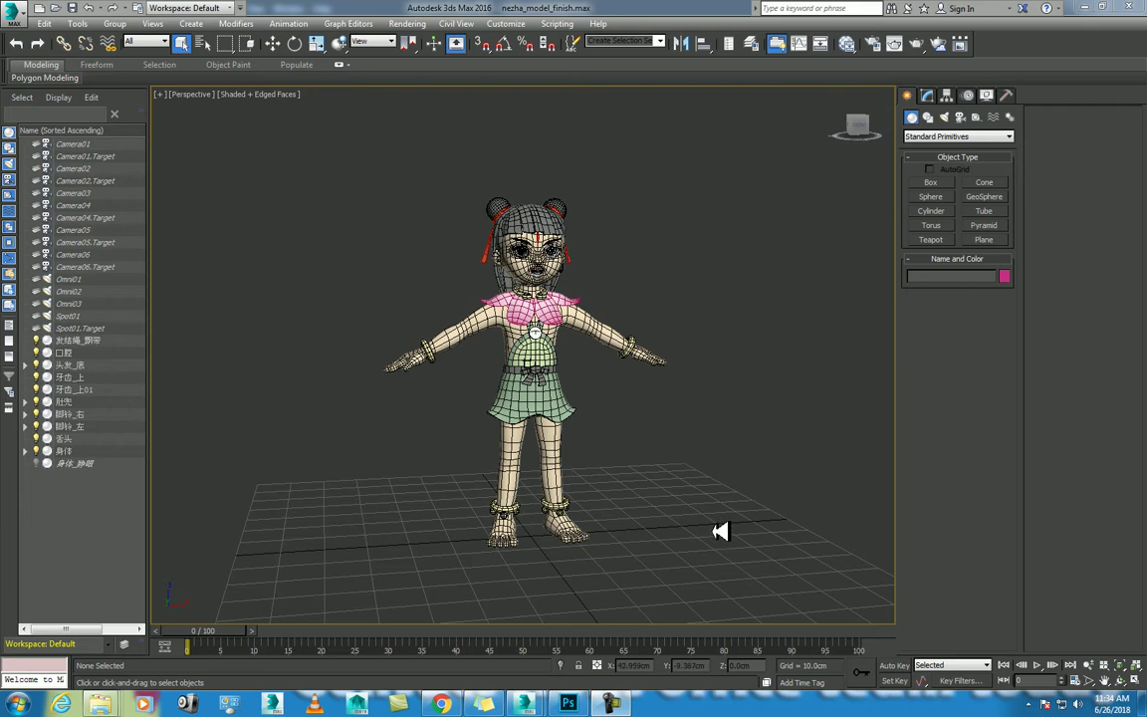
# - Switch from the 3ds Max character scene to the 3dRender.com three-point lighting page in Chrome
pyautogui.scroll(3, 653, 453)
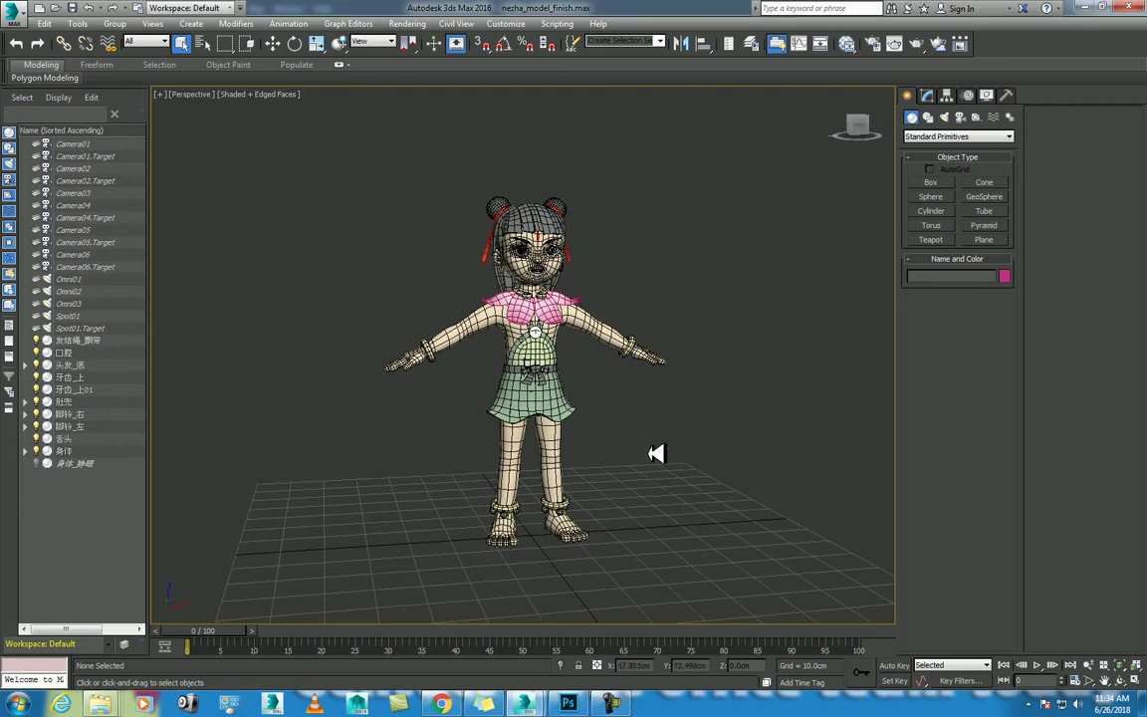
pyautogui.scroll(2, 652, 453)
pyautogui.click(441, 704)
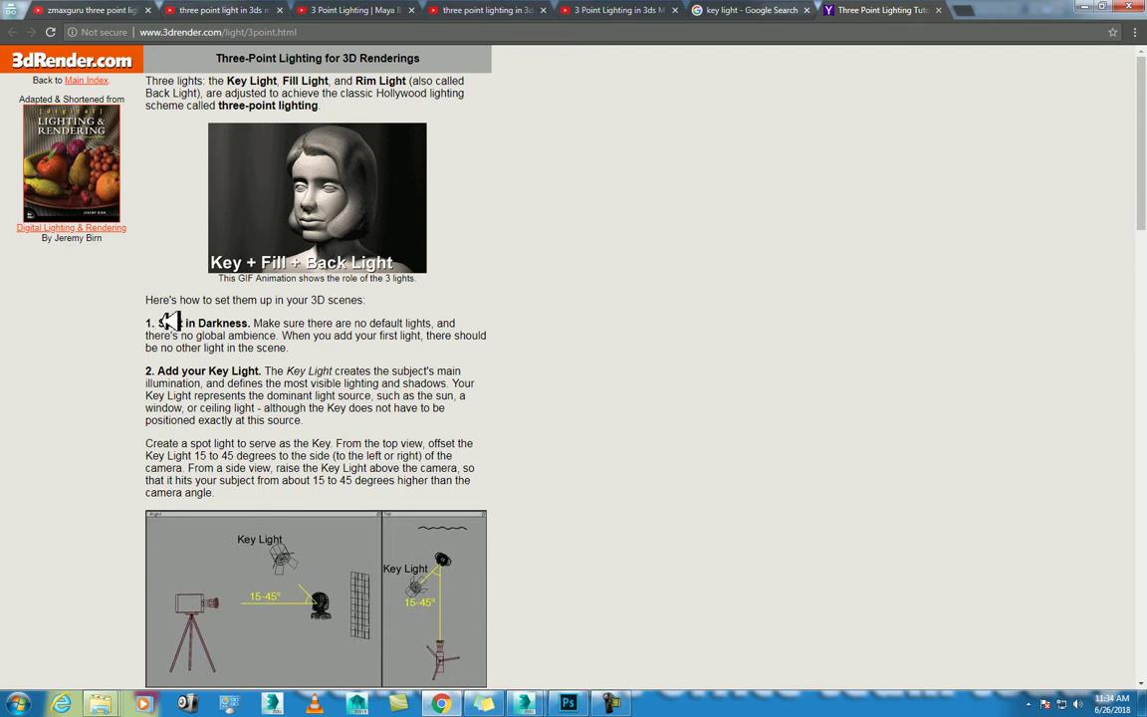
# - Highlight the key, fill and rim light names and select the page's web address
pyautogui.moveTo(227, 81); pyautogui.dragTo(408, 79)
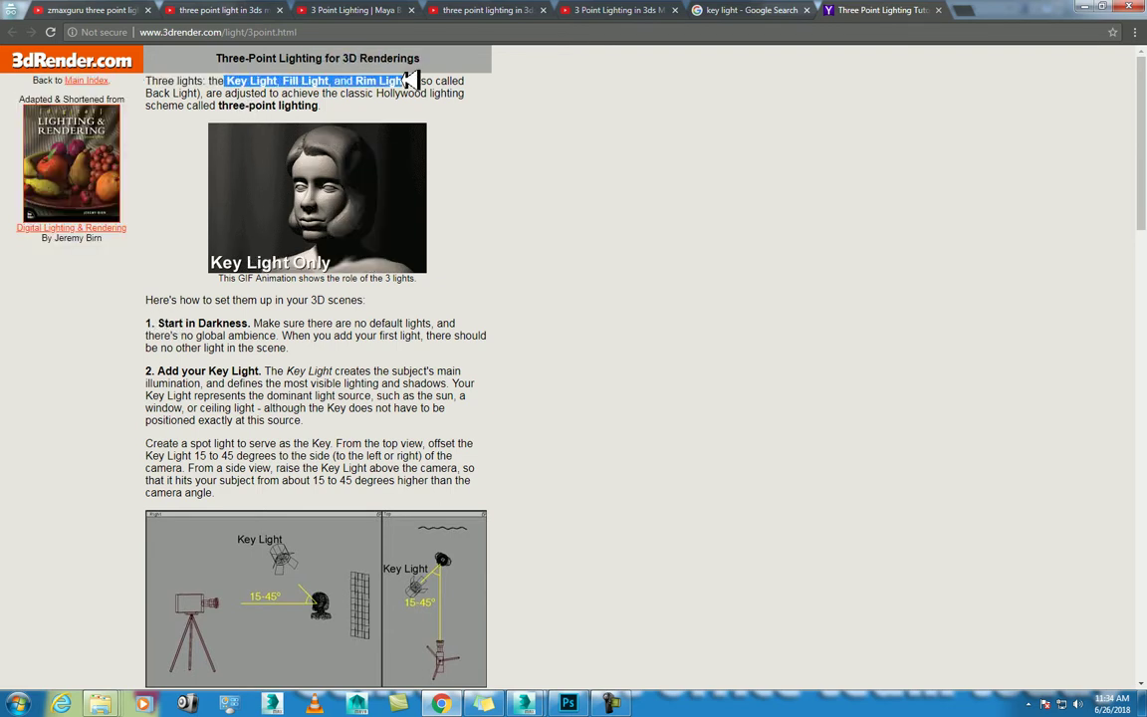
pyautogui.click(324, 33)
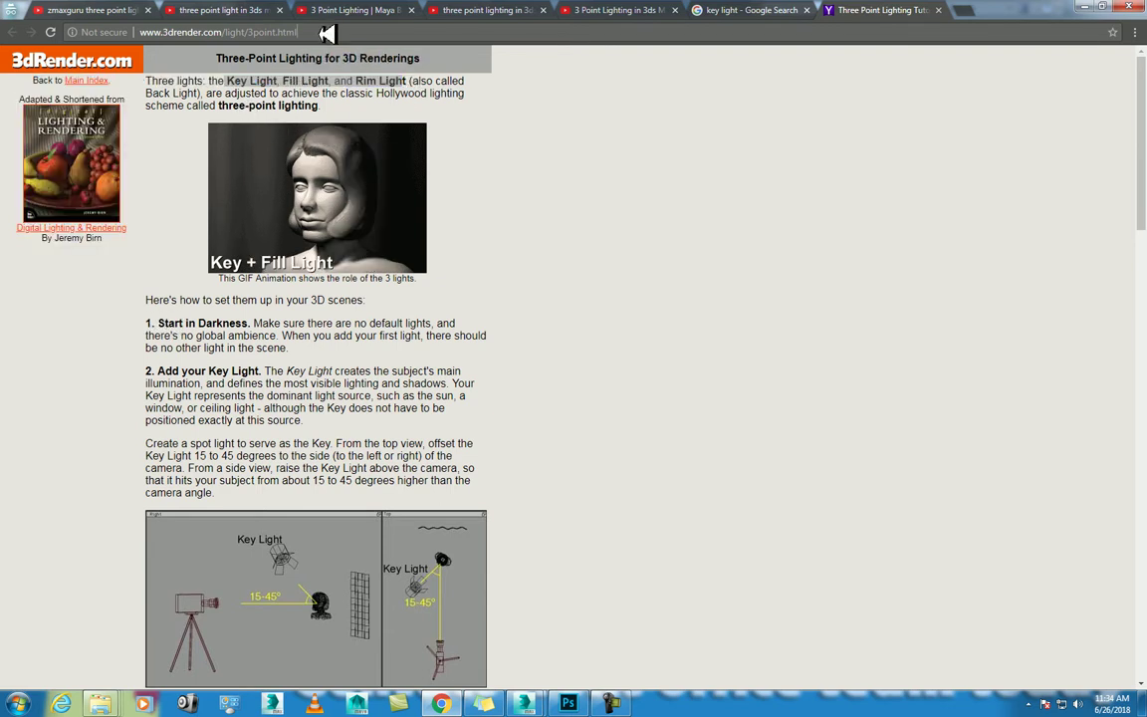
pyautogui.moveTo(327, 33); pyautogui.dragTo(164, 51)
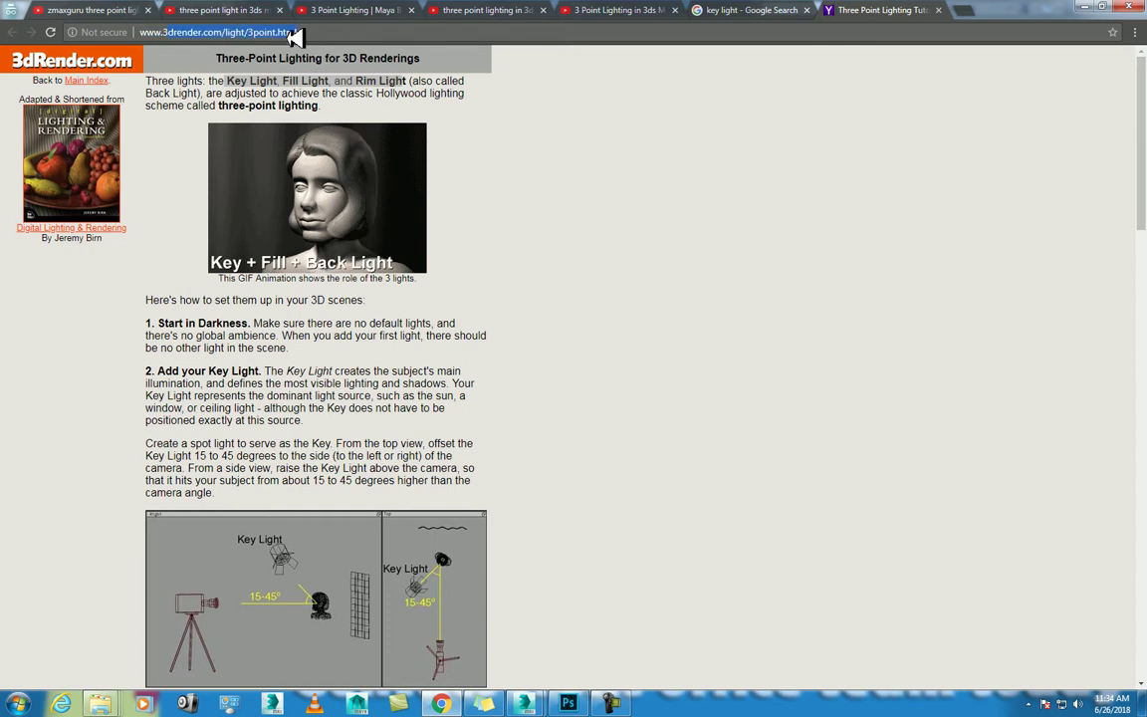
pyautogui.click(189, 342)
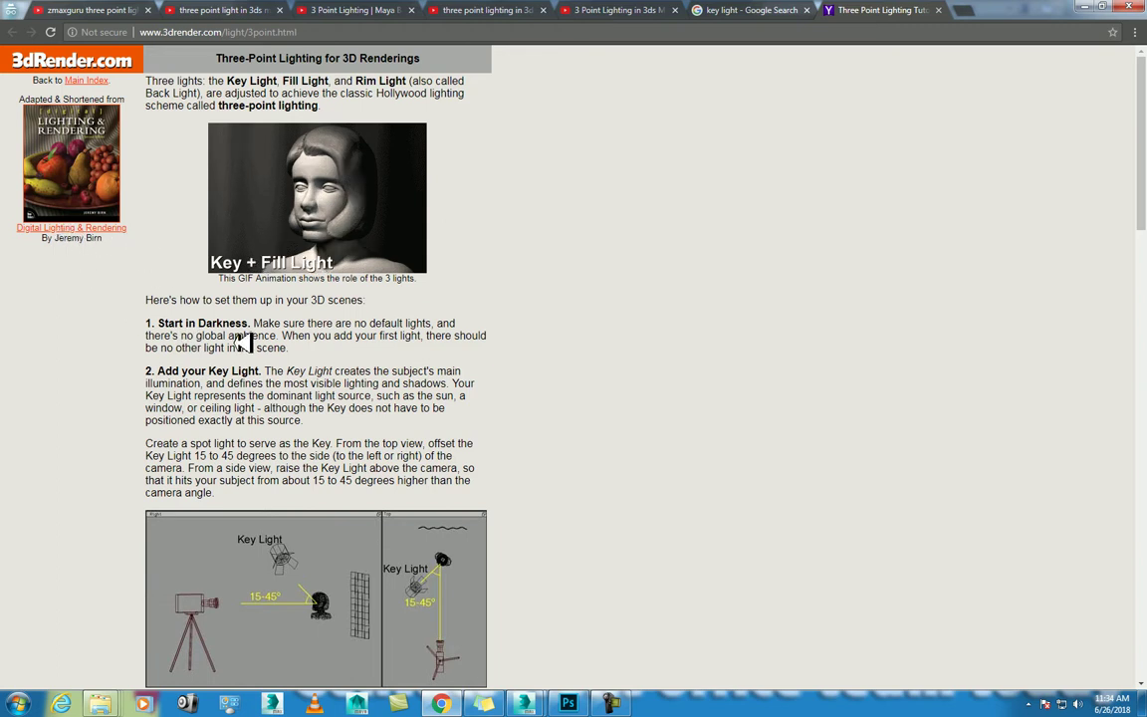
# - Scroll through the article, highlighting the key light steps and its 15–45 degree offset range
pyautogui.scroll(-3, 219, 354)
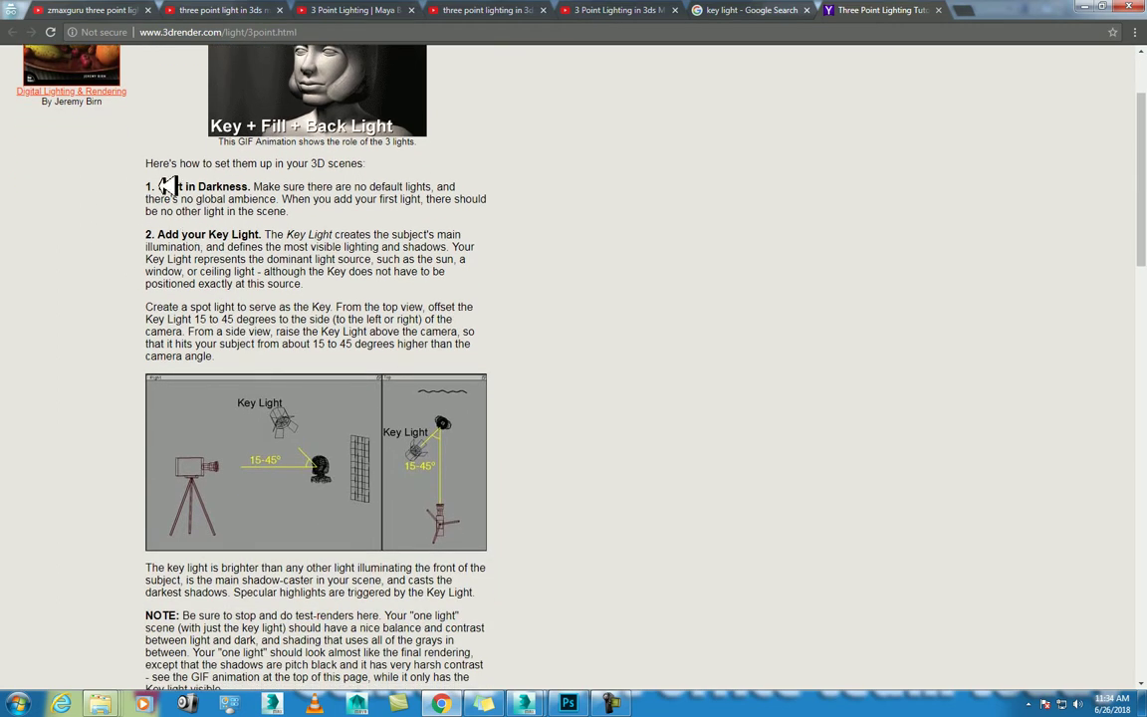
pyautogui.moveTo(161, 184); pyautogui.dragTo(443, 295)
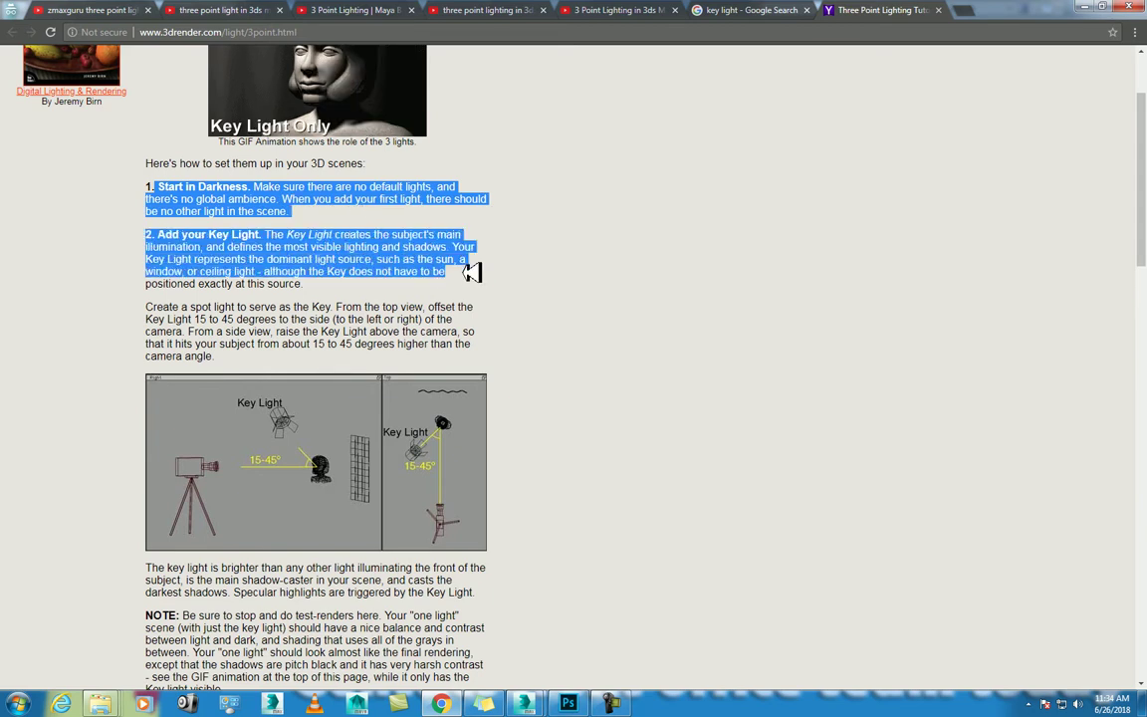
pyautogui.scroll(-2, 367, 297)
pyautogui.click(204, 256)
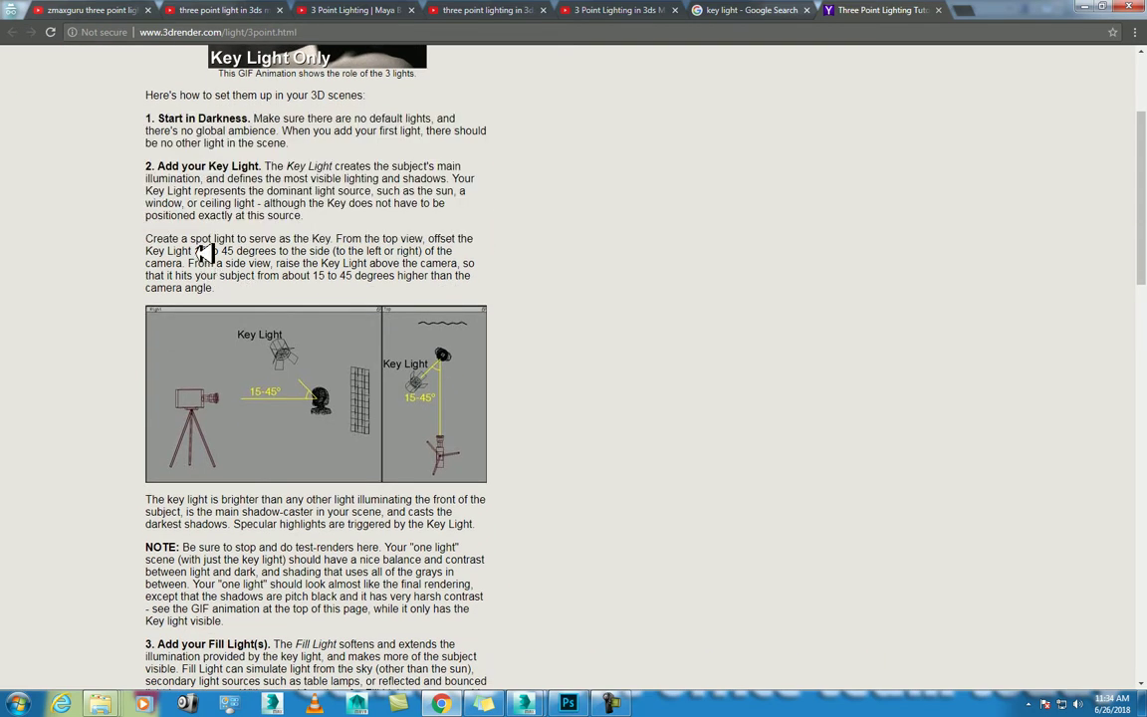
pyautogui.moveTo(196, 252); pyautogui.dragTo(249, 252)
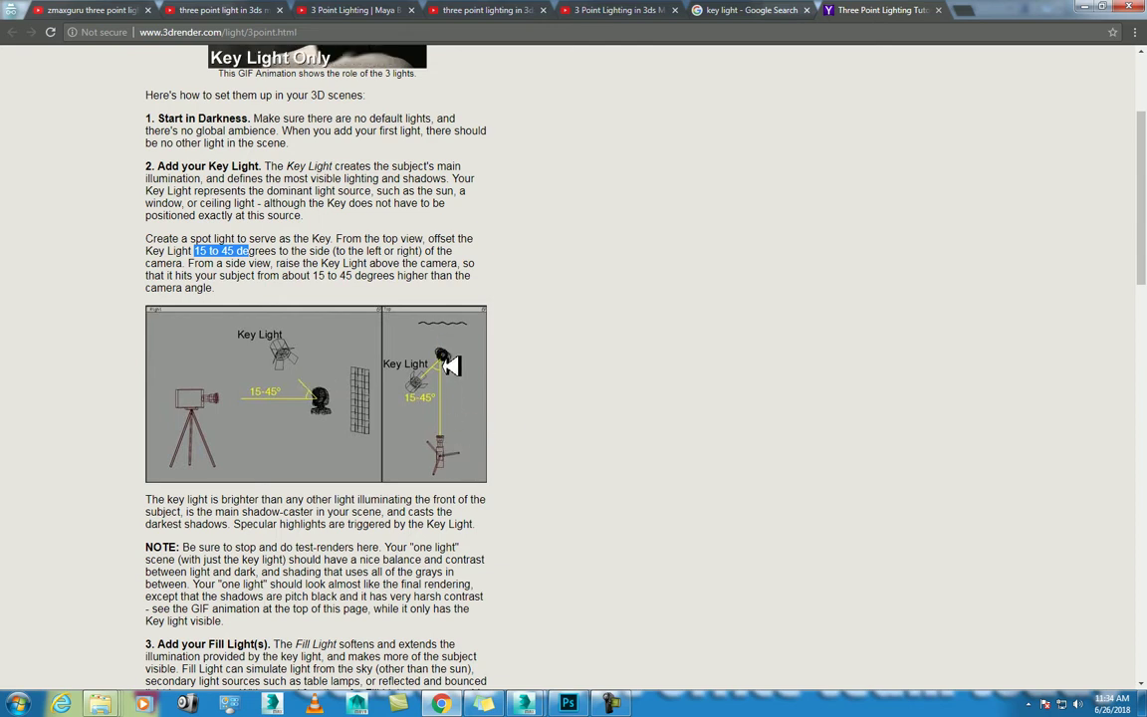
pyautogui.scroll(-2, 319, 404)
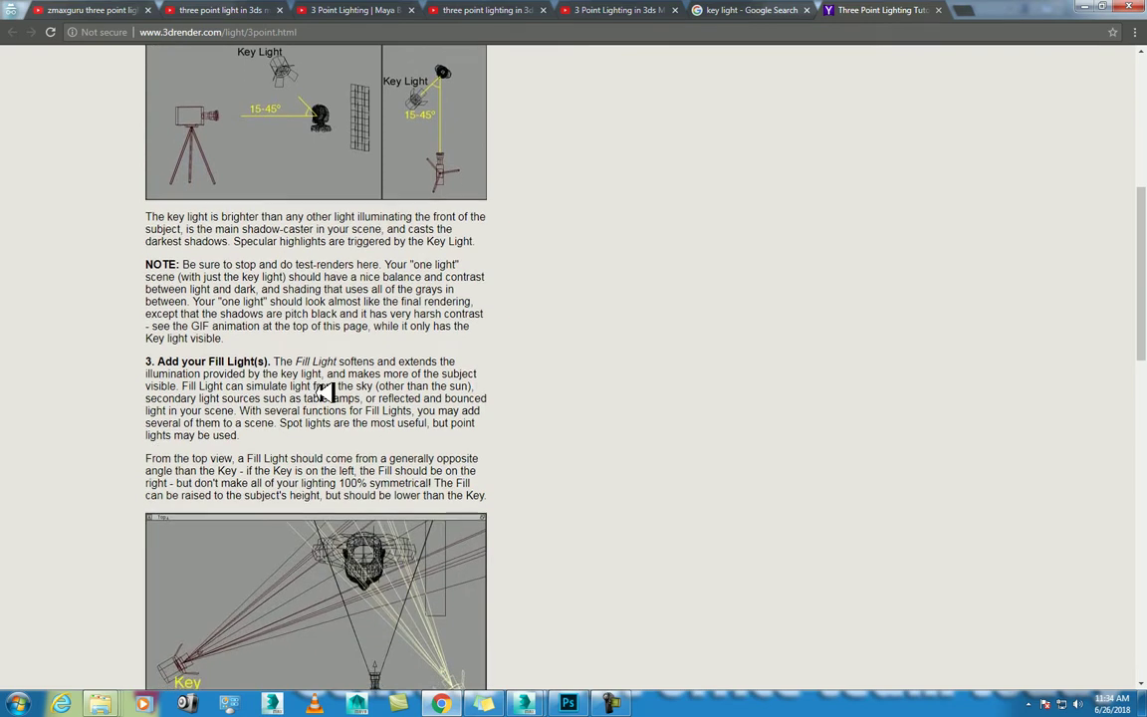
pyautogui.scroll(-4, 359, 368)
pyautogui.scroll(-2, 475, 356)
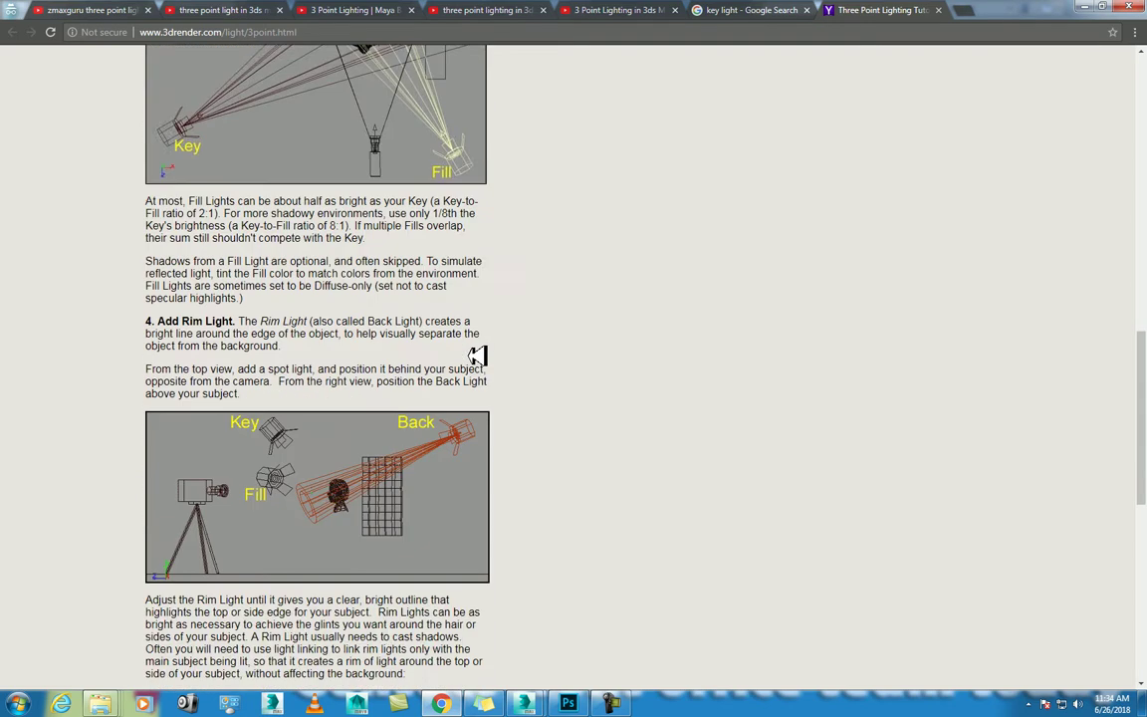
pyautogui.scroll(-3, 477, 355)
pyautogui.scroll(2, 468, 378)
pyautogui.scroll(1, 463, 298)
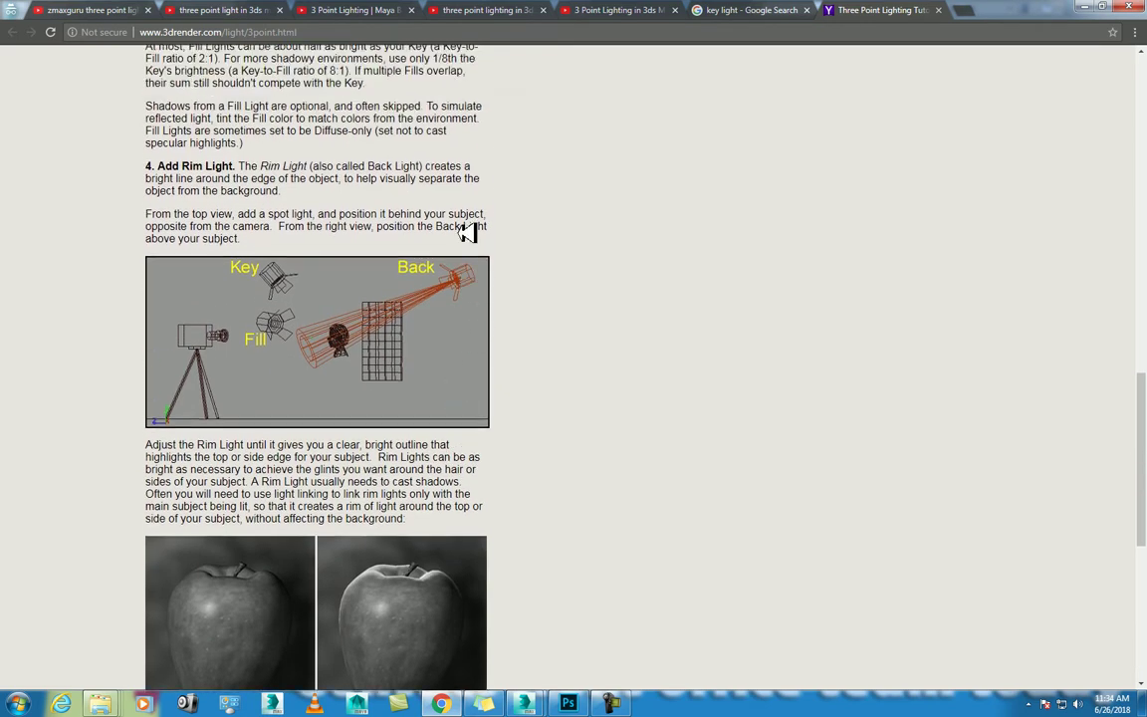
# - Open the '3 Point Lighting in 3ds Max' video and jump between its rim, fill and key light slides
pyautogui.click(612, 10)
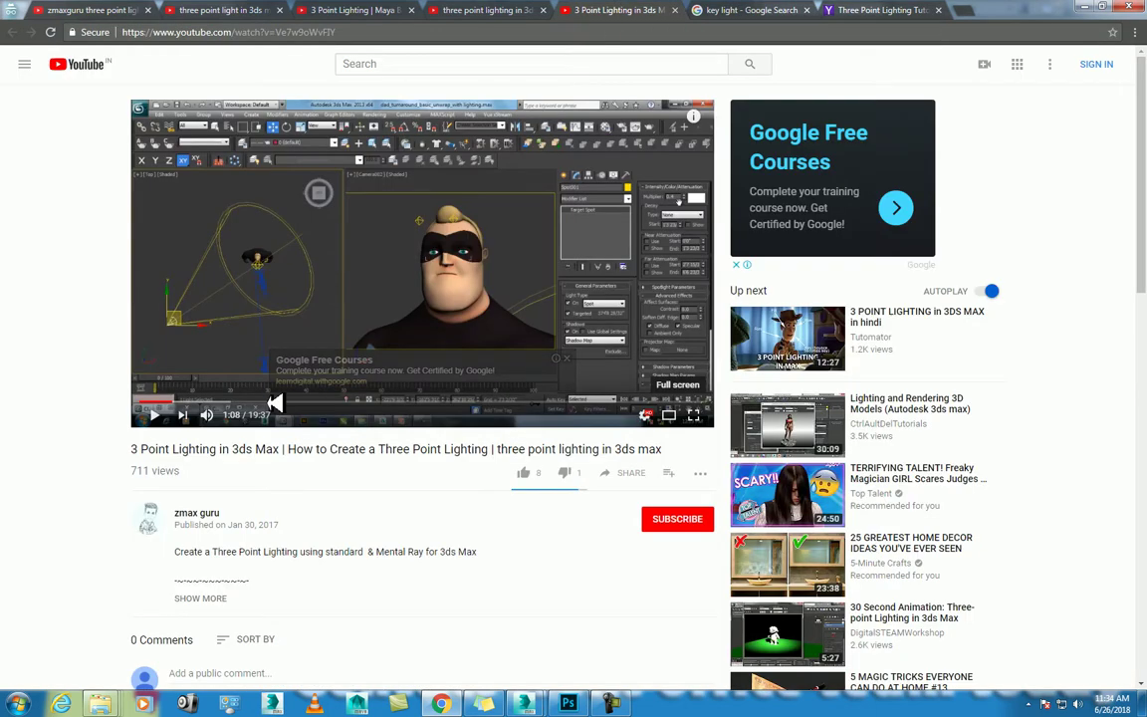
pyautogui.click(166, 400)
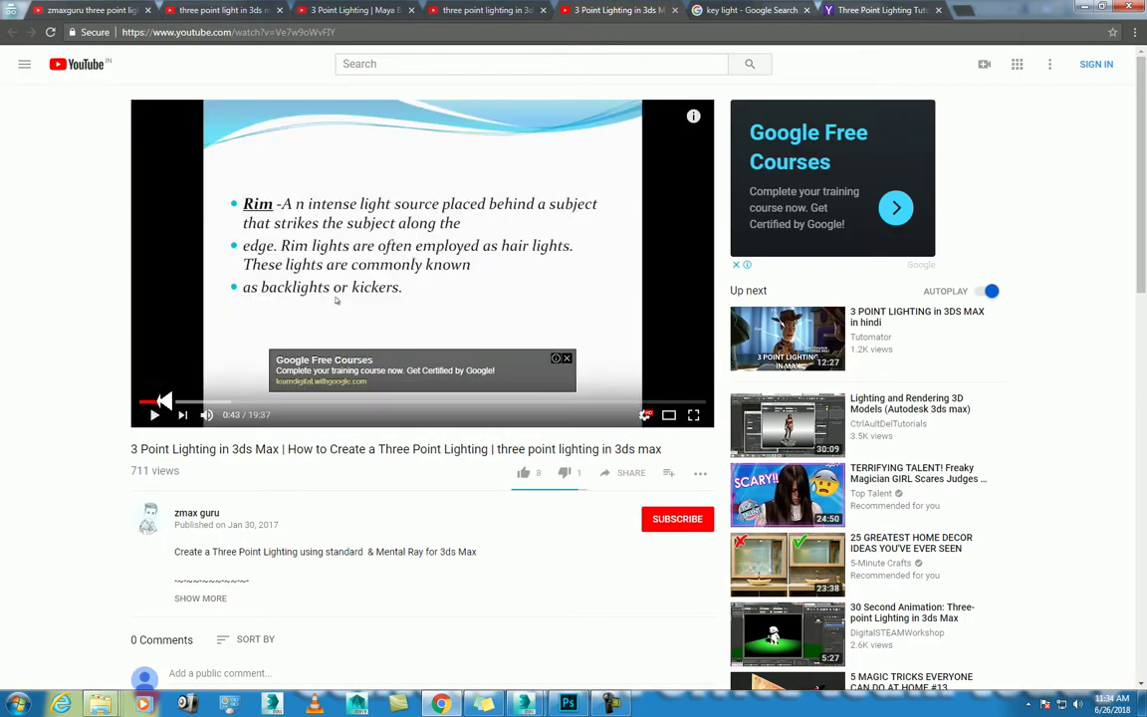
pyautogui.click(162, 400)
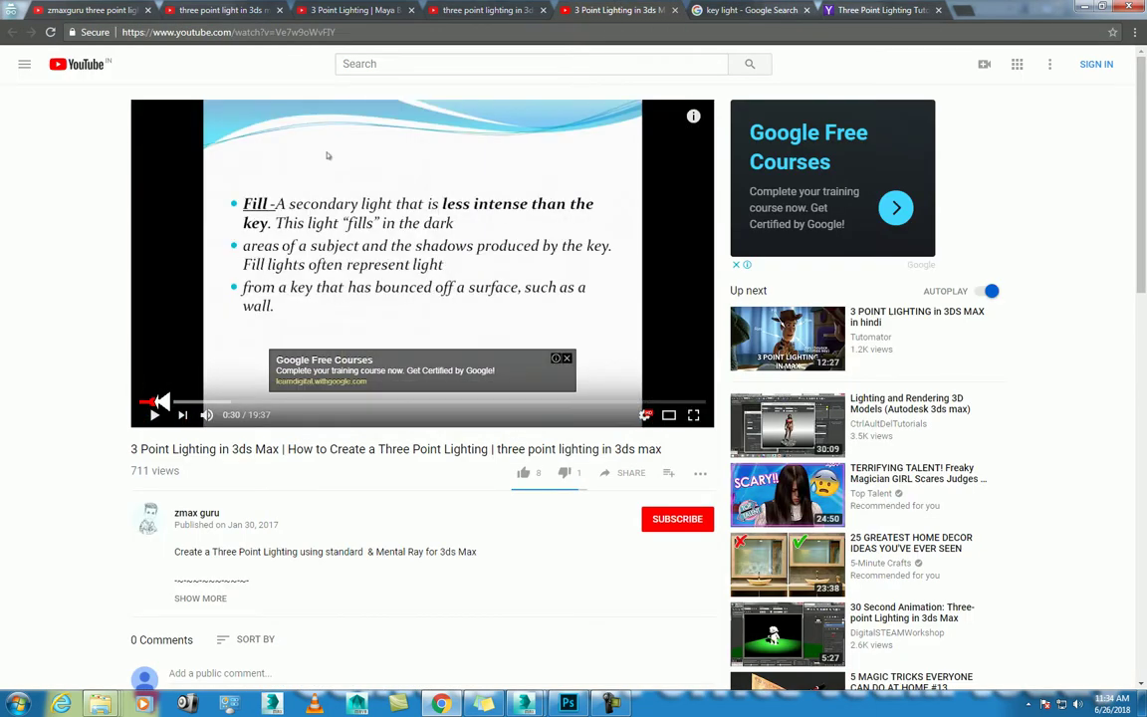
pyautogui.click(156, 400)
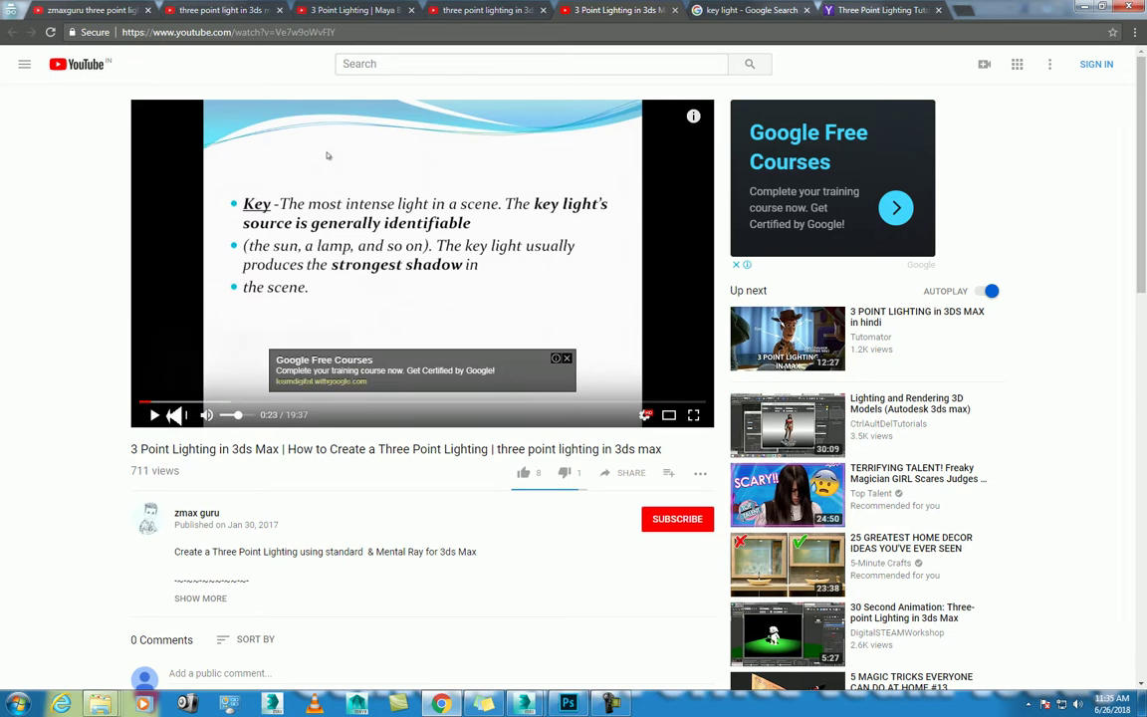
pyautogui.click(163, 400)
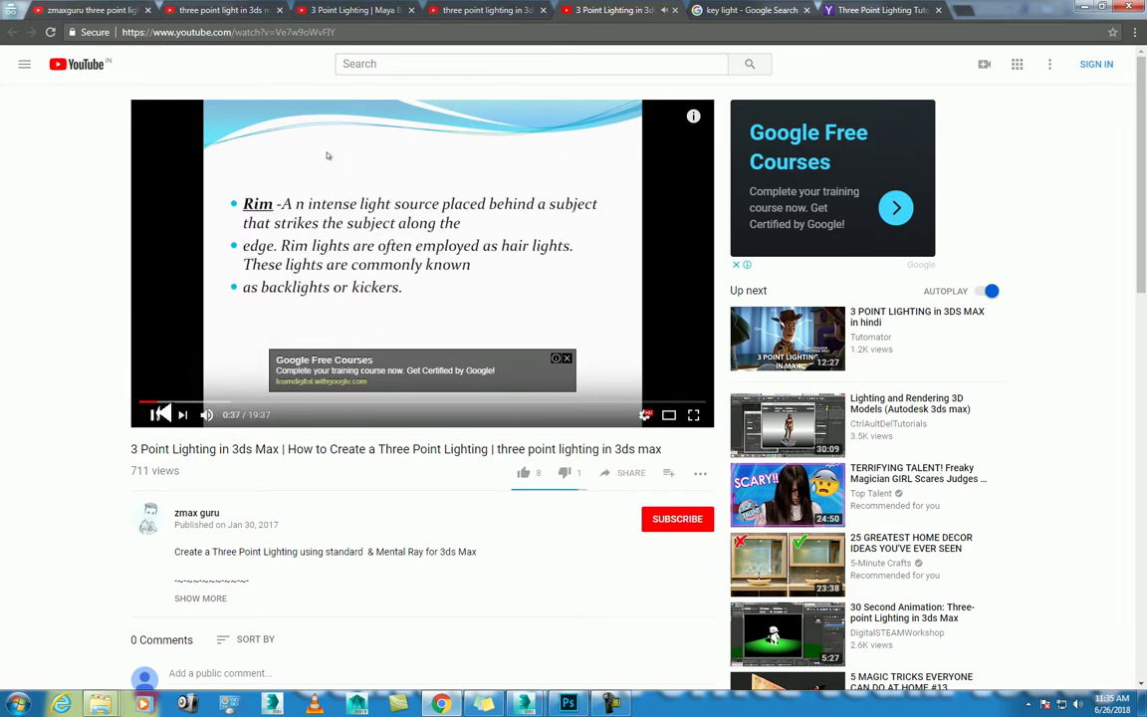
# - Mute the video, revisit the fill light slide, pause on the rim slide and minimize Chrome
pyautogui.click(207, 415)
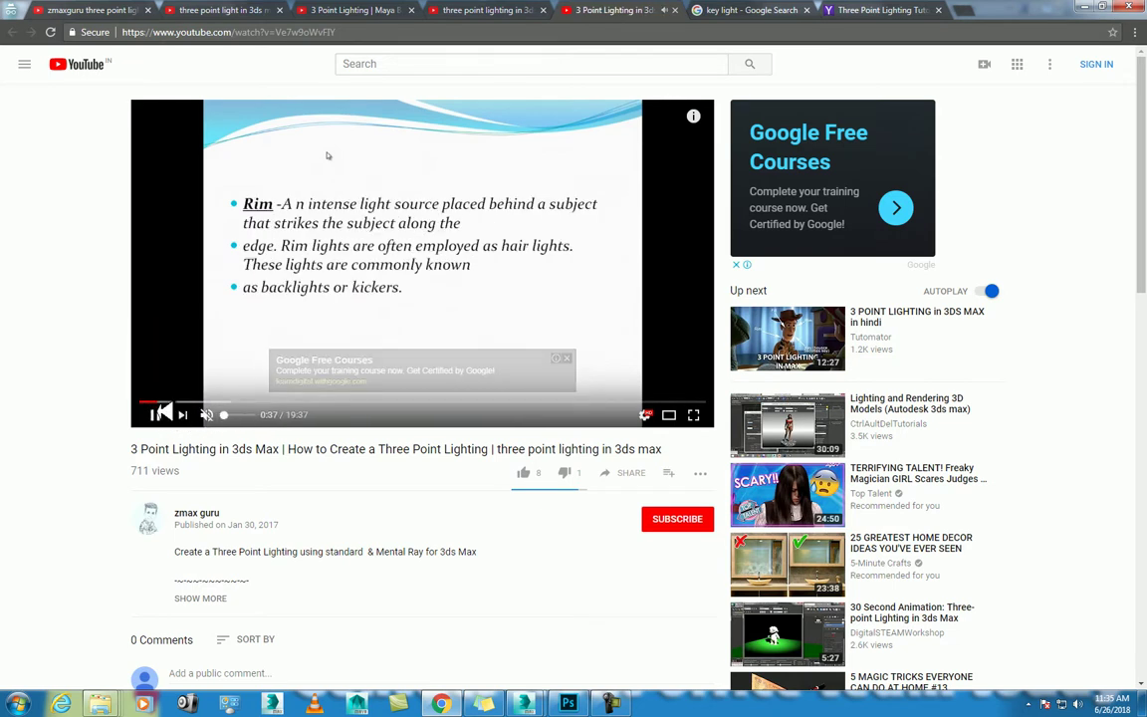
pyautogui.click(157, 399)
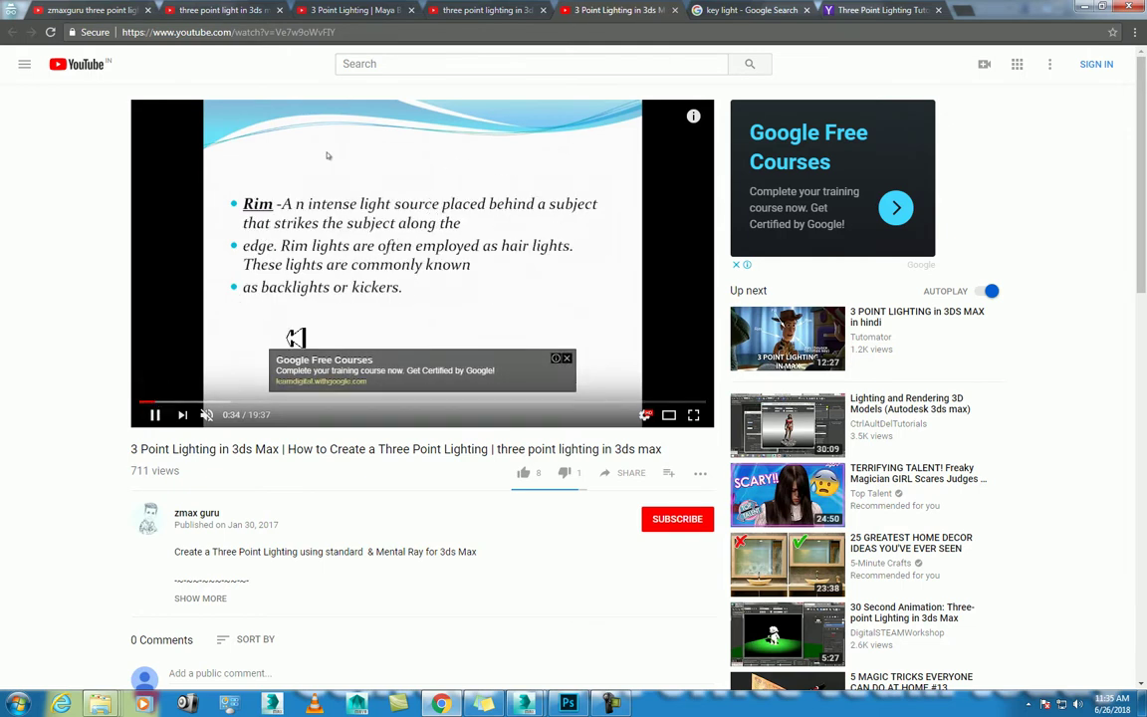
pyautogui.click(152, 400)
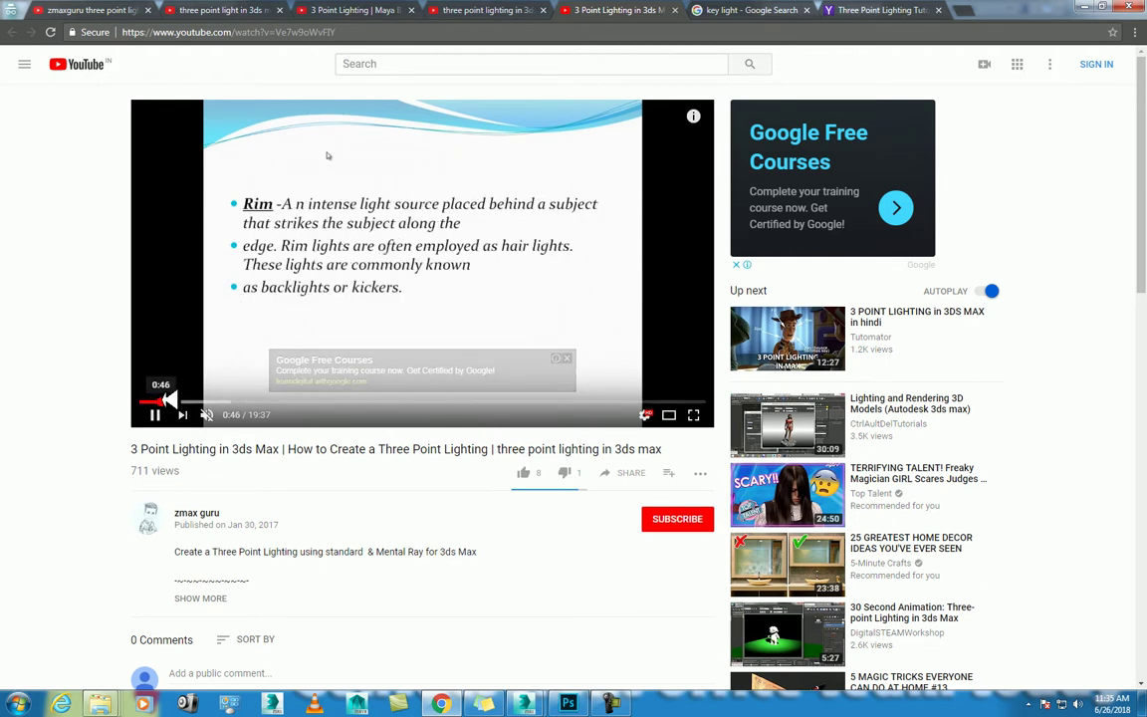
pyautogui.click(328, 156)
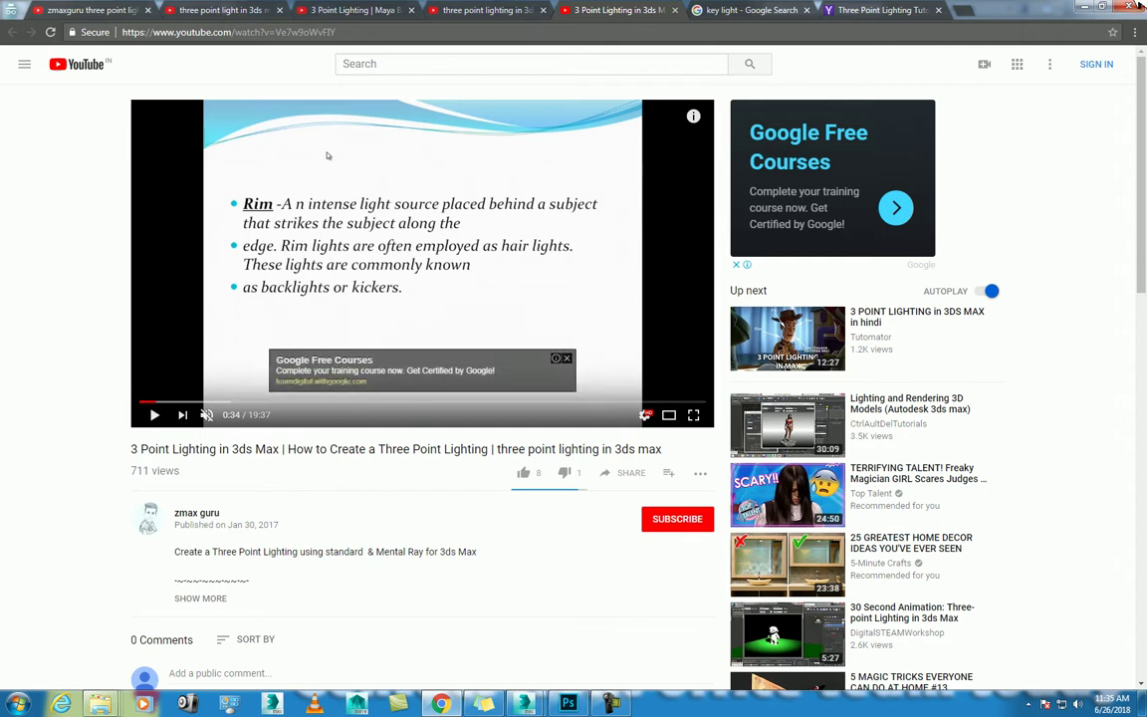
pyautogui.click(1088, 8)
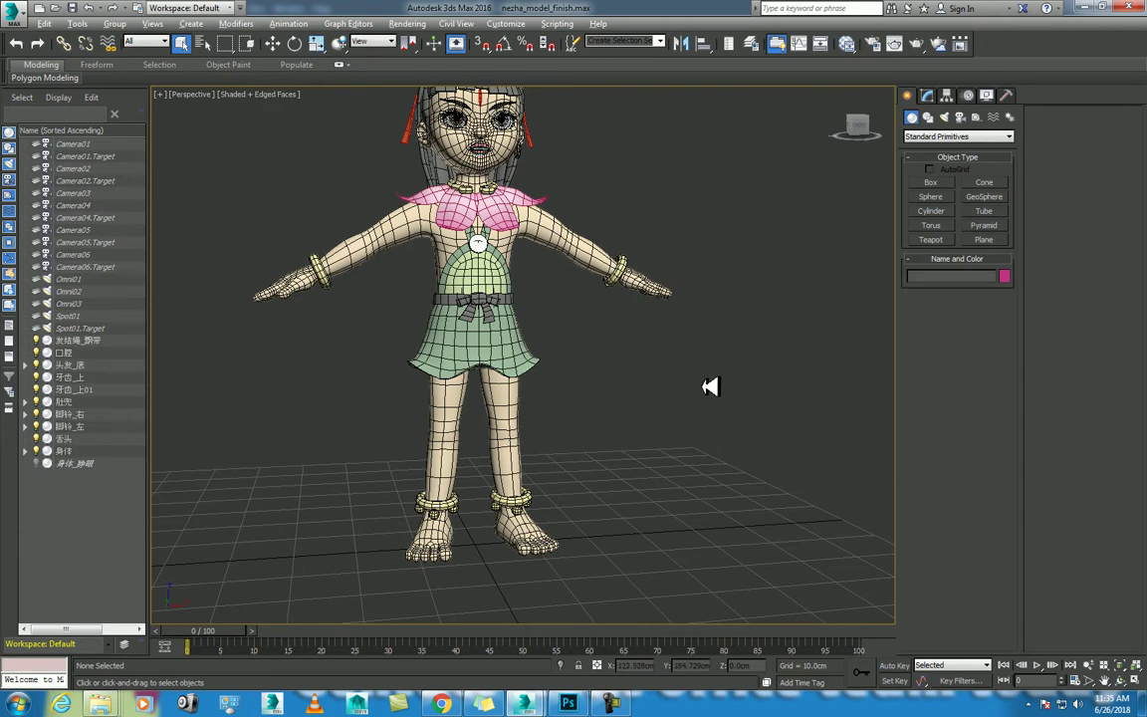
# - Frame the character in the perspective view with safe frame on and create PhysCamera001 from it
pyautogui.hotkey('alt', 'w')
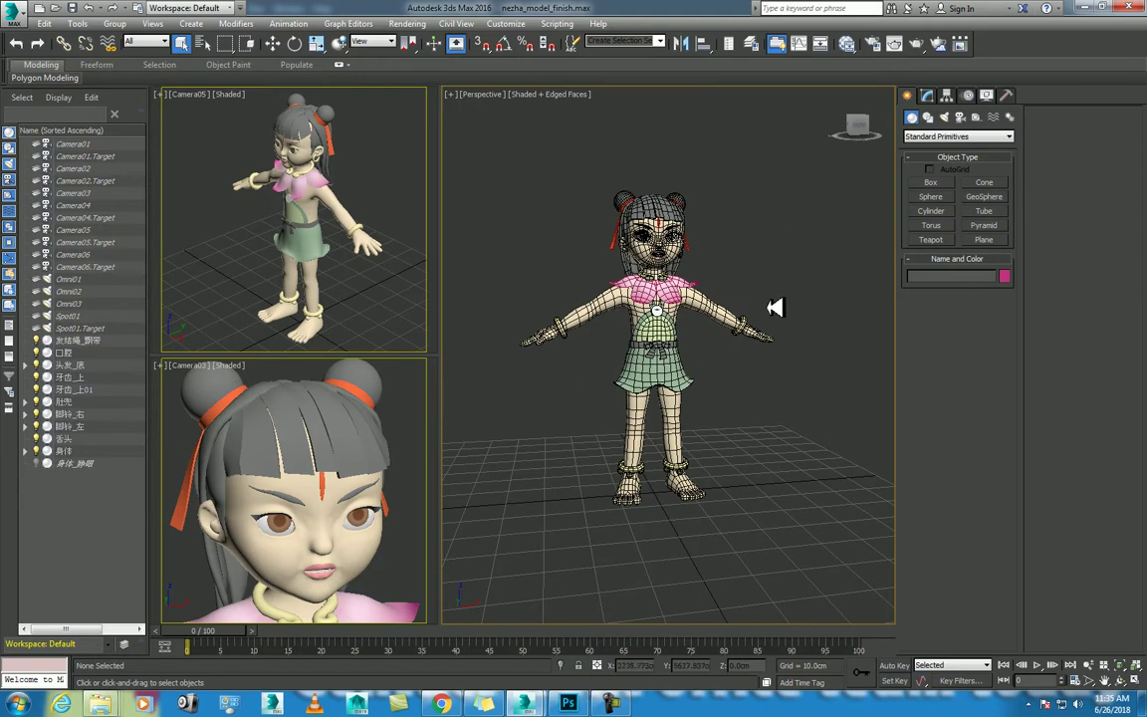
pyautogui.scroll(3, 778, 308)
pyautogui.scroll(2, 850, 309)
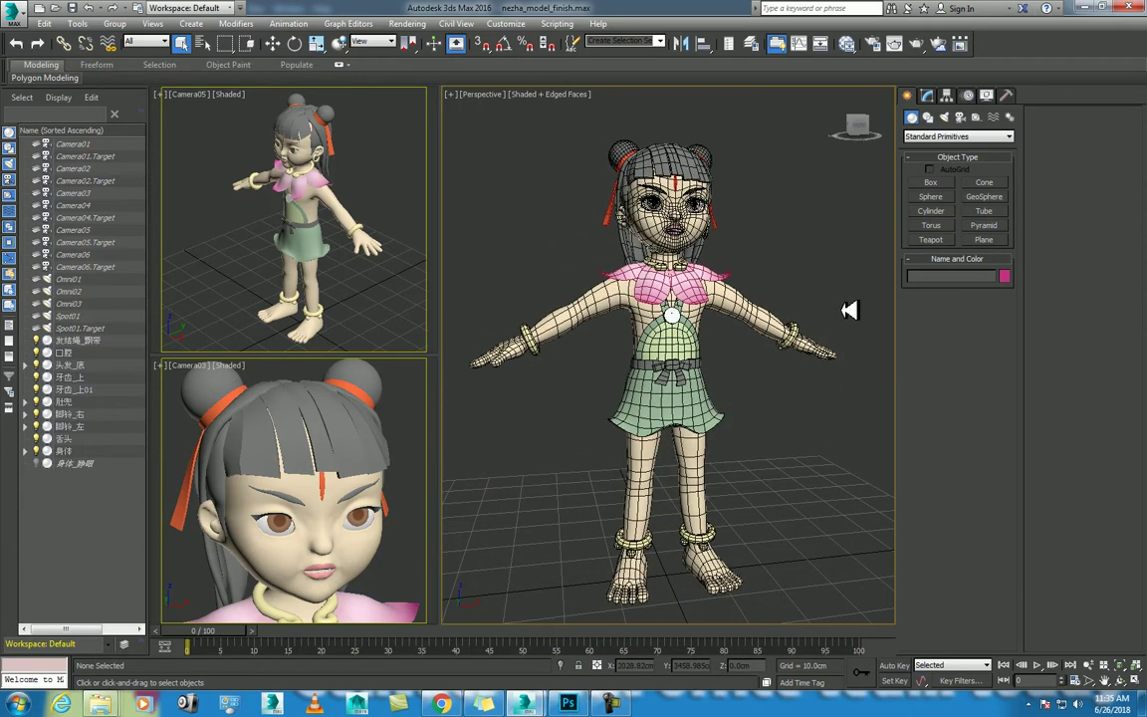
pyautogui.hotkey('shift', 'f')
pyautogui.click(1093, 663)
pyautogui.moveTo(714, 435); pyautogui.dragTo(673, 478)
pyautogui.rightClick(749, 438)
pyautogui.hotkey('ctrl', 'c')
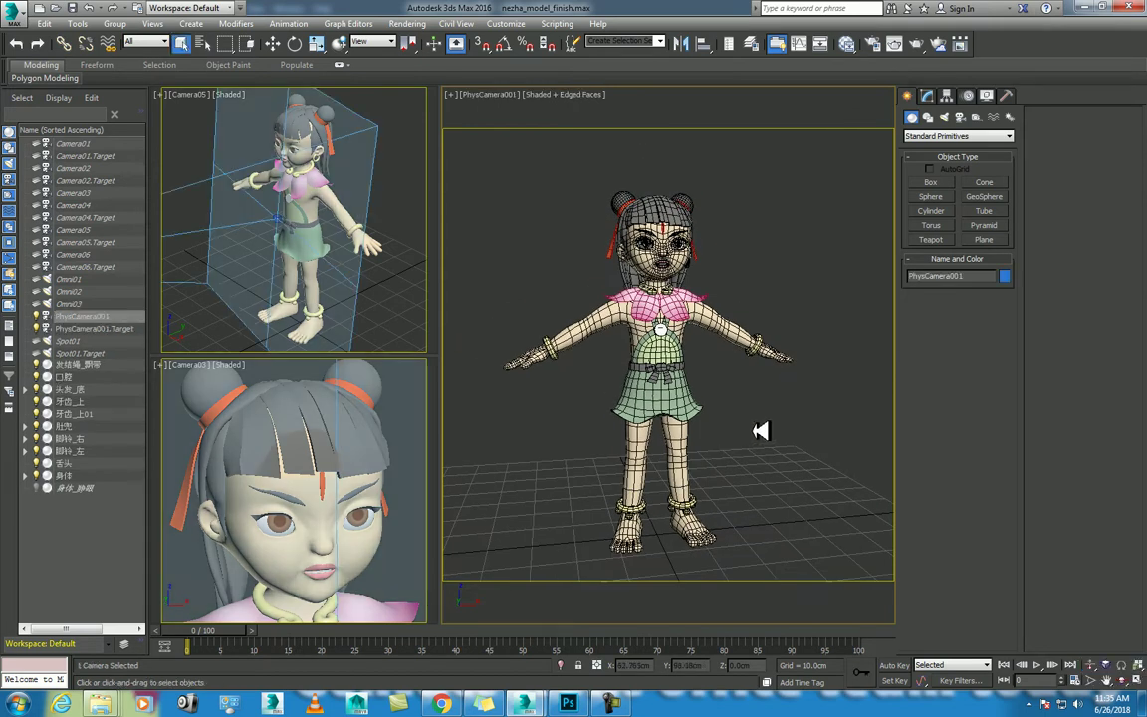
# - Turn the upper-left viewport into the Front view and maximize it
pyautogui.click(308, 215)
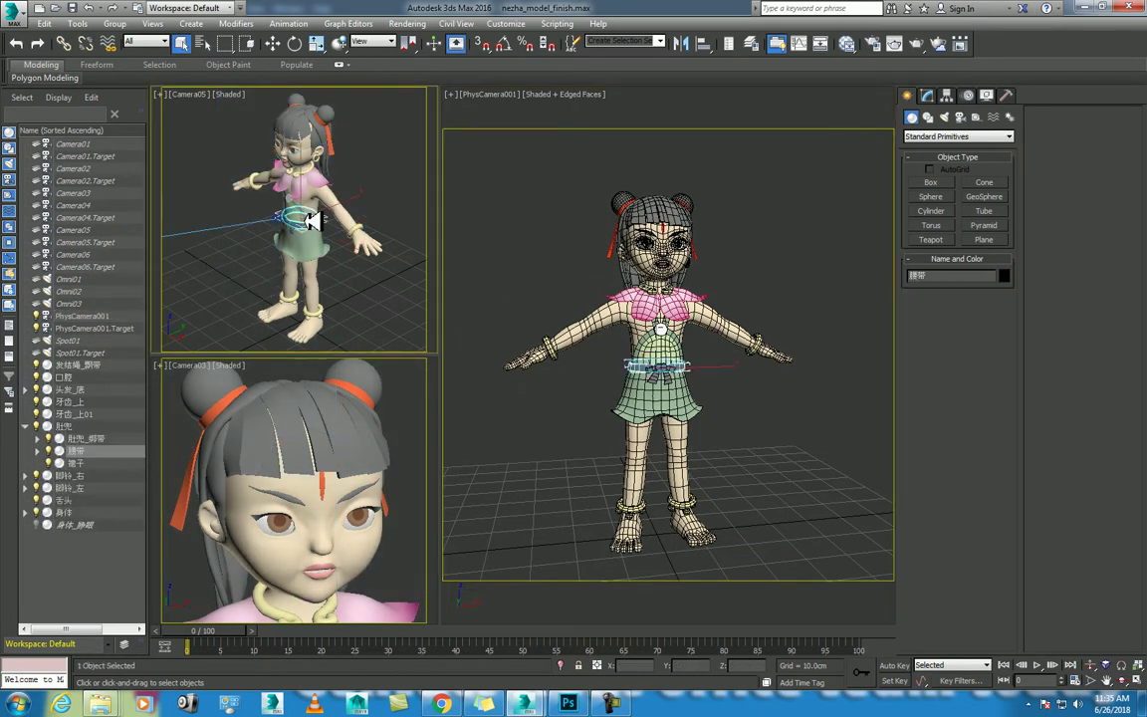
pyautogui.press('t')
pyautogui.click(360, 275)
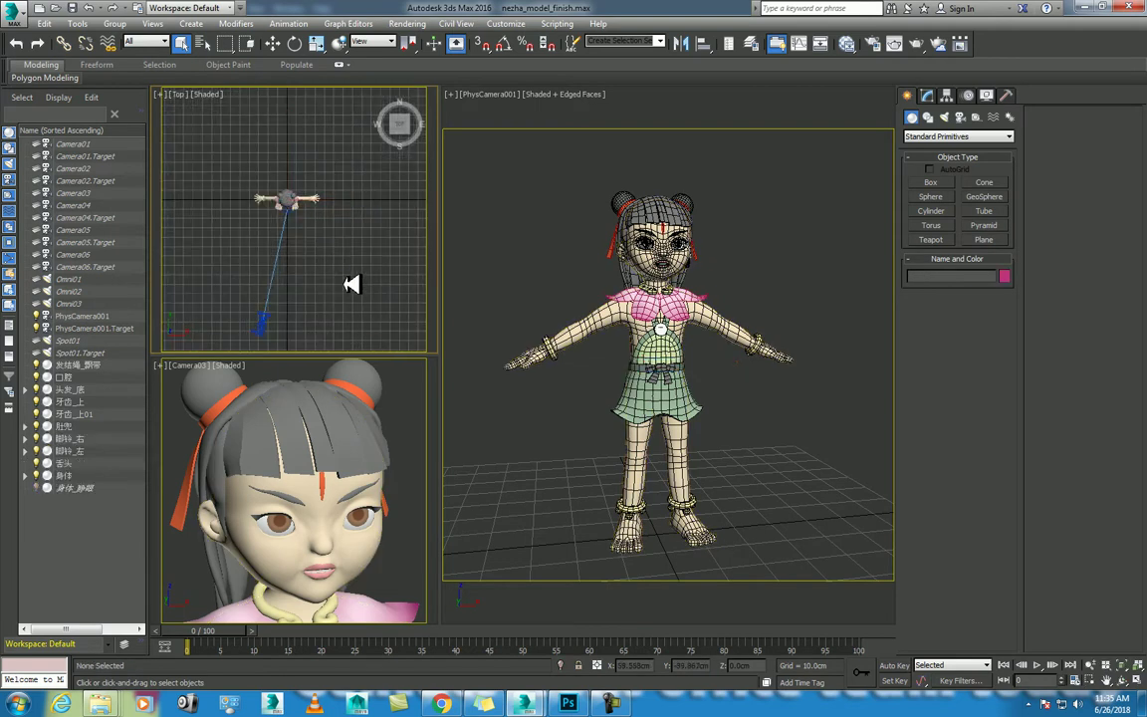
pyautogui.press('f')
pyautogui.hotkey('alt', 'w')
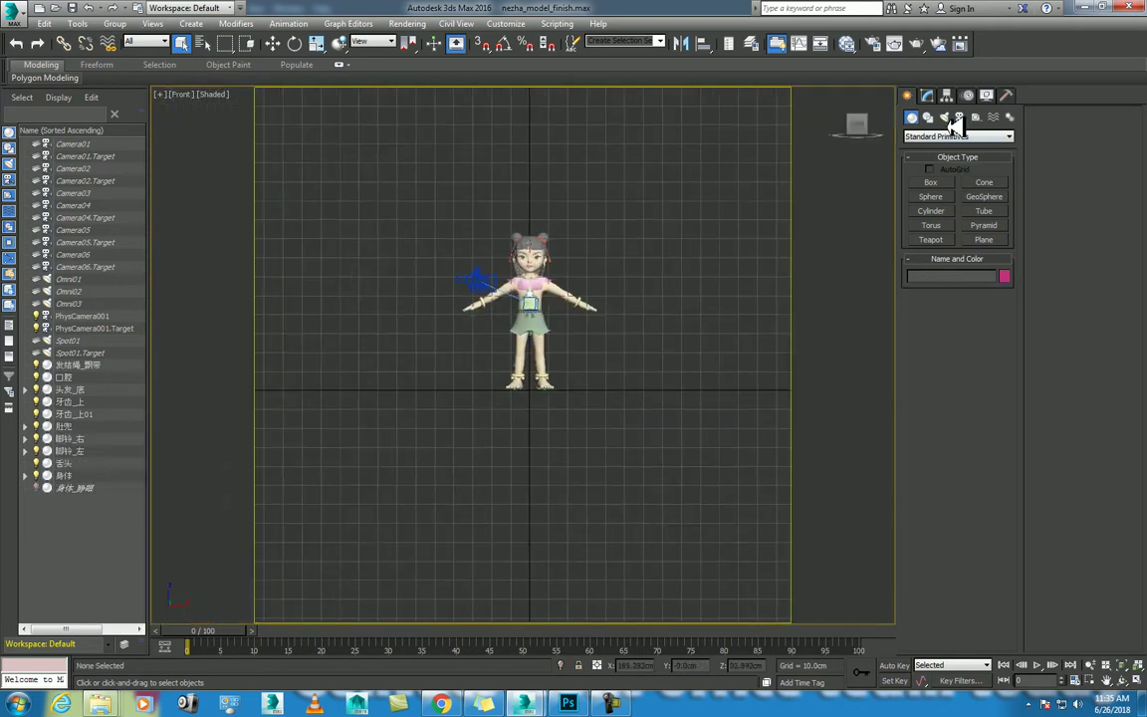
# - Switch to Standard lights and create a Target Spot aimed at the character in the Front view
pyautogui.click(945, 116)
pyautogui.click(951, 136)
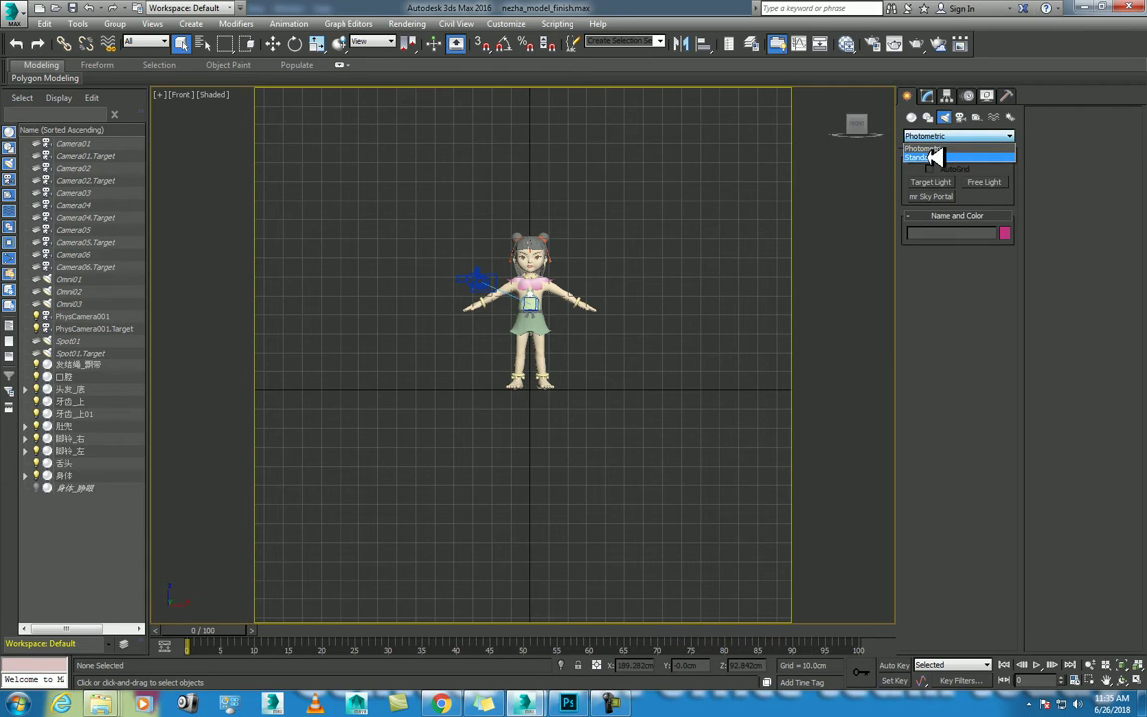
pyautogui.click(961, 149)
pyautogui.click(926, 184)
pyautogui.moveTo(480, 186); pyautogui.dragTo(548, 266, button='middle')
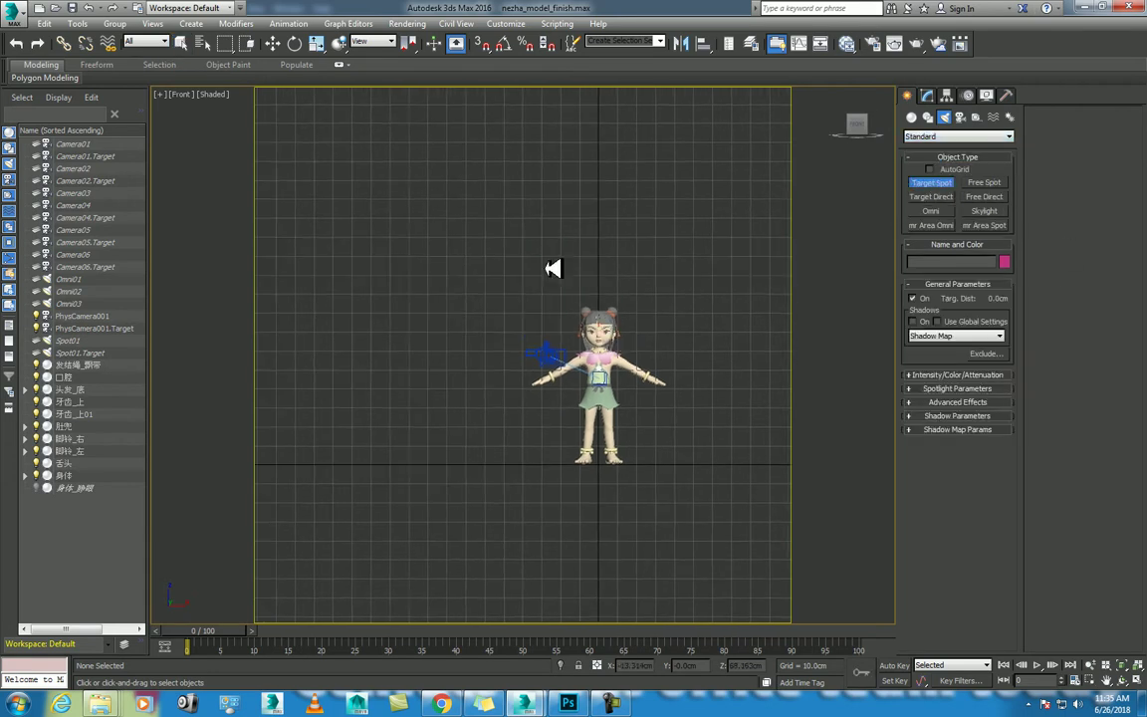
pyautogui.moveTo(399, 205)
pyautogui.mouseDown()
pyautogui.moveTo(546, 428)
pyautogui.moveTo(624, 398)
pyautogui.mouseUp()
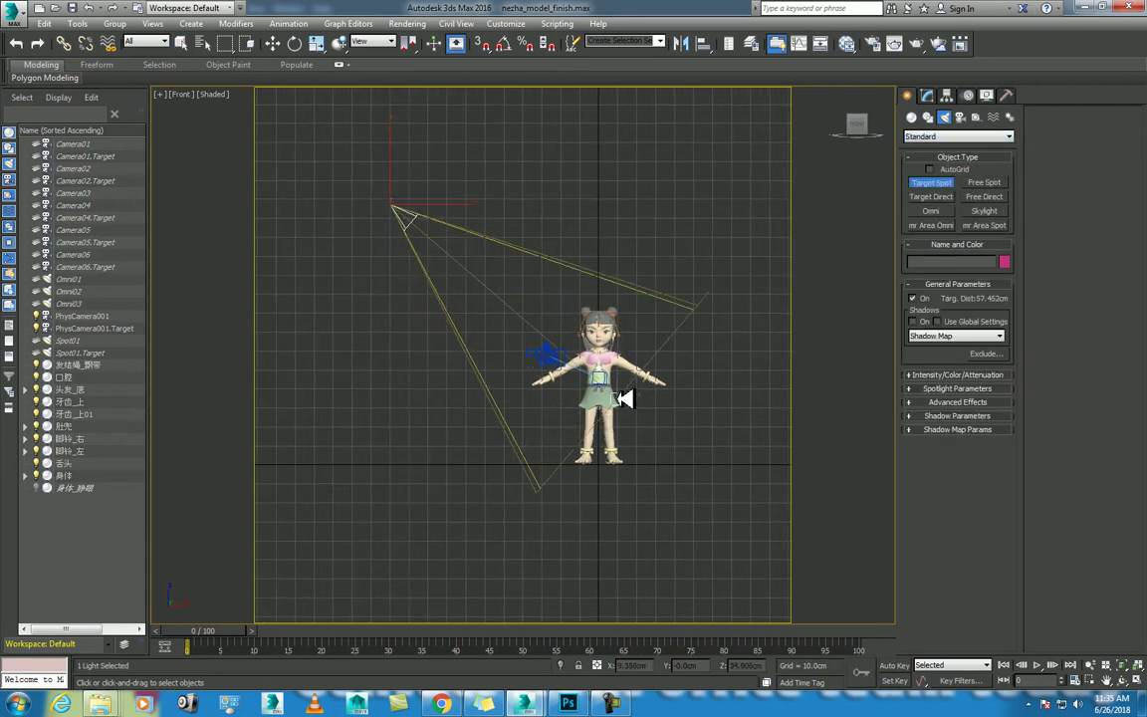
pyautogui.rightClick(694, 389)
# - In the Top view, move Spot002 to the character's front-left
pyautogui.press('t')
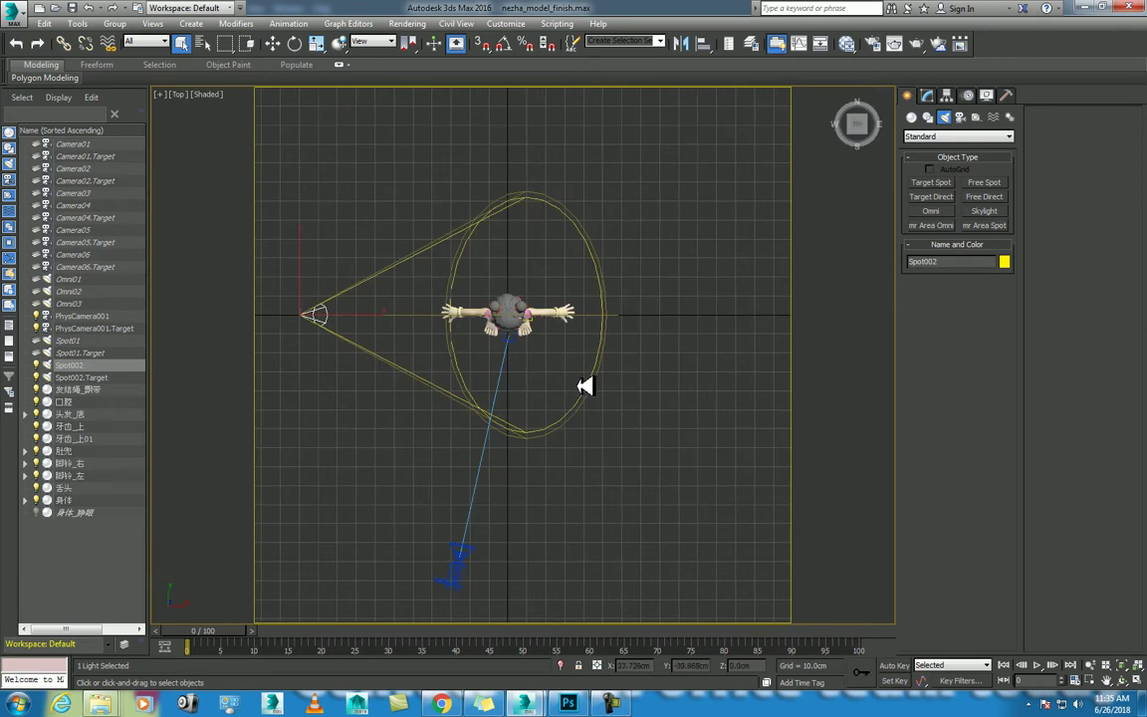
pyautogui.moveTo(585, 387); pyautogui.dragTo(624, 347, button='middle')
pyautogui.rightClick(624, 346)
pyautogui.click(638, 361)
pyautogui.moveTo(387, 254); pyautogui.dragTo(401, 423)
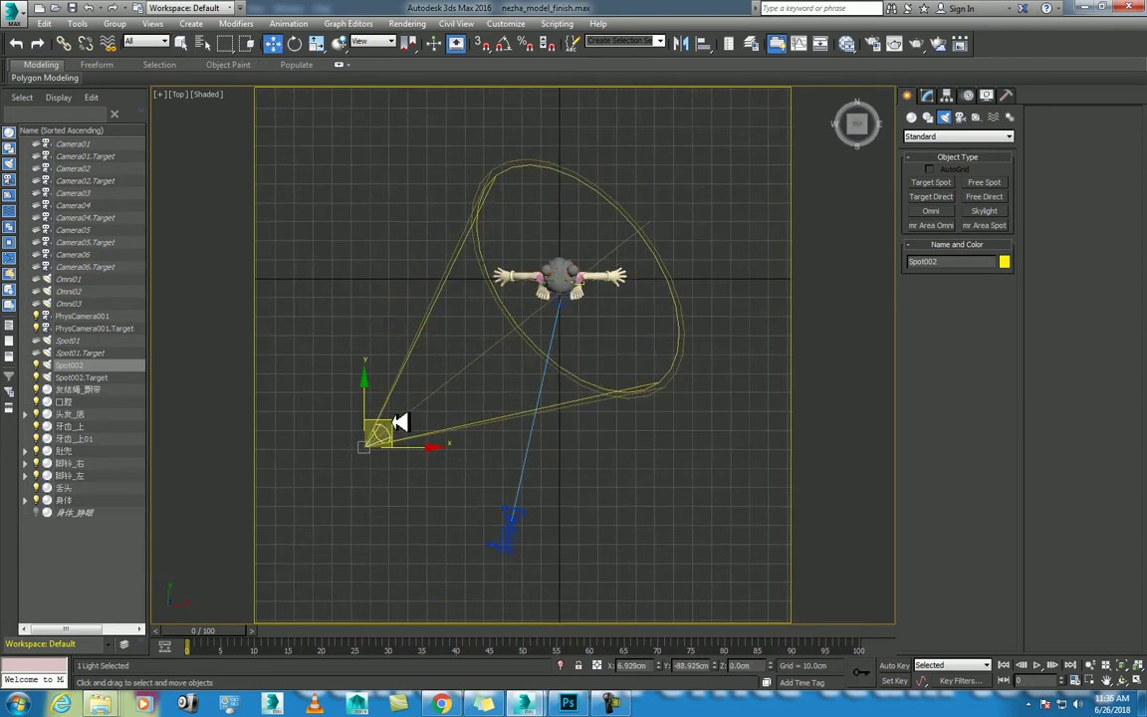
# - Orbit the perspective view to check Spot002 above the character and open its settings
pyautogui.press('p')
pyautogui.moveTo(616, 455)
pyautogui.keyDown('alt'); pyautogui.mouseDown(button='middle')
pyautogui.moveTo(768, 457)
pyautogui.moveTo(679, 364)
pyautogui.moveTo(695, 419)
pyautogui.mouseUp(button='middle'); pyautogui.keyUp('alt')
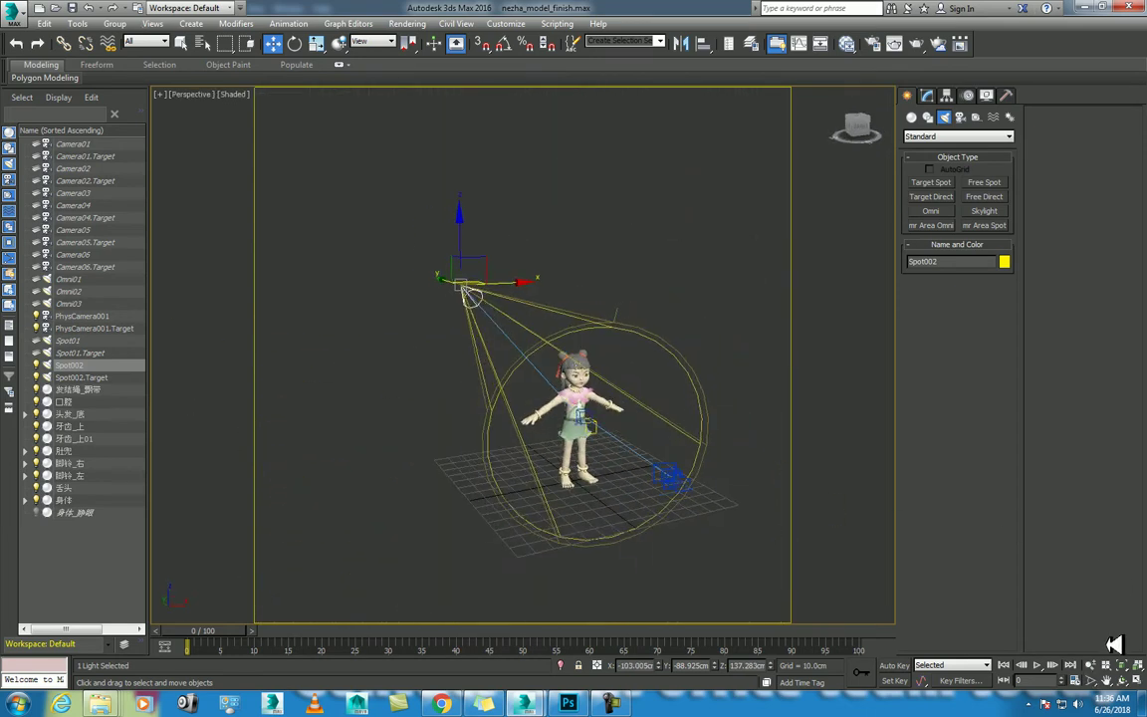
pyautogui.click(1123, 680)
pyautogui.moveTo(563, 381); pyautogui.dragTo(668, 399)
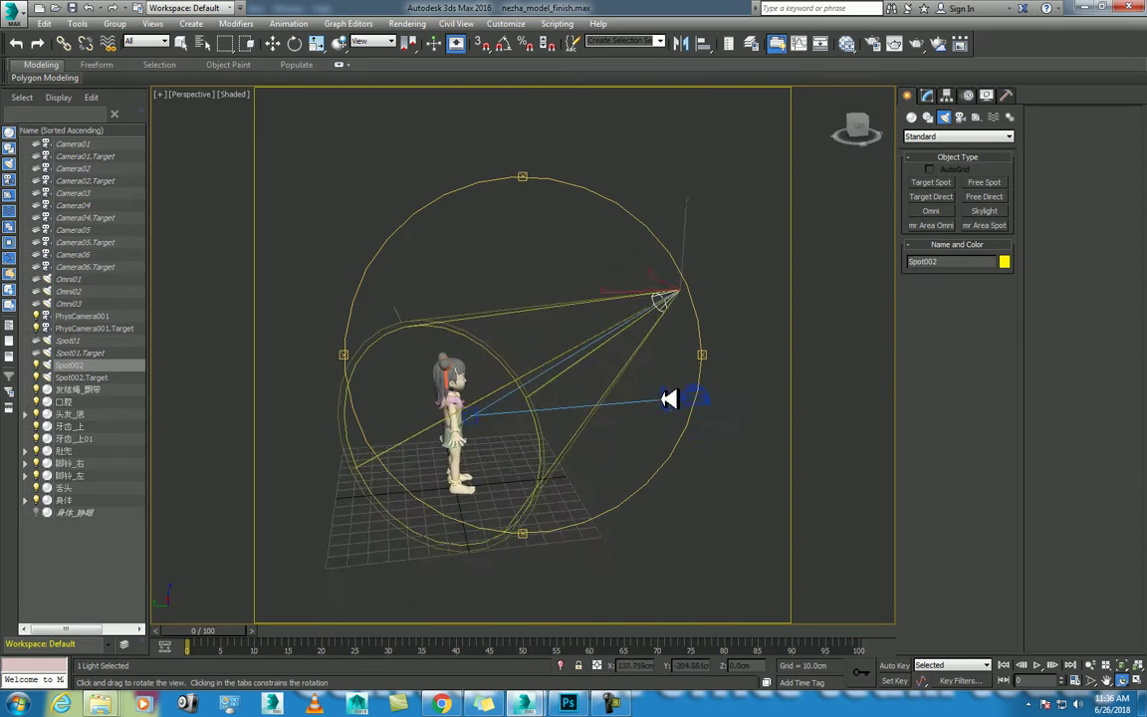
pyautogui.rightClick(668, 400)
pyautogui.click(929, 95)
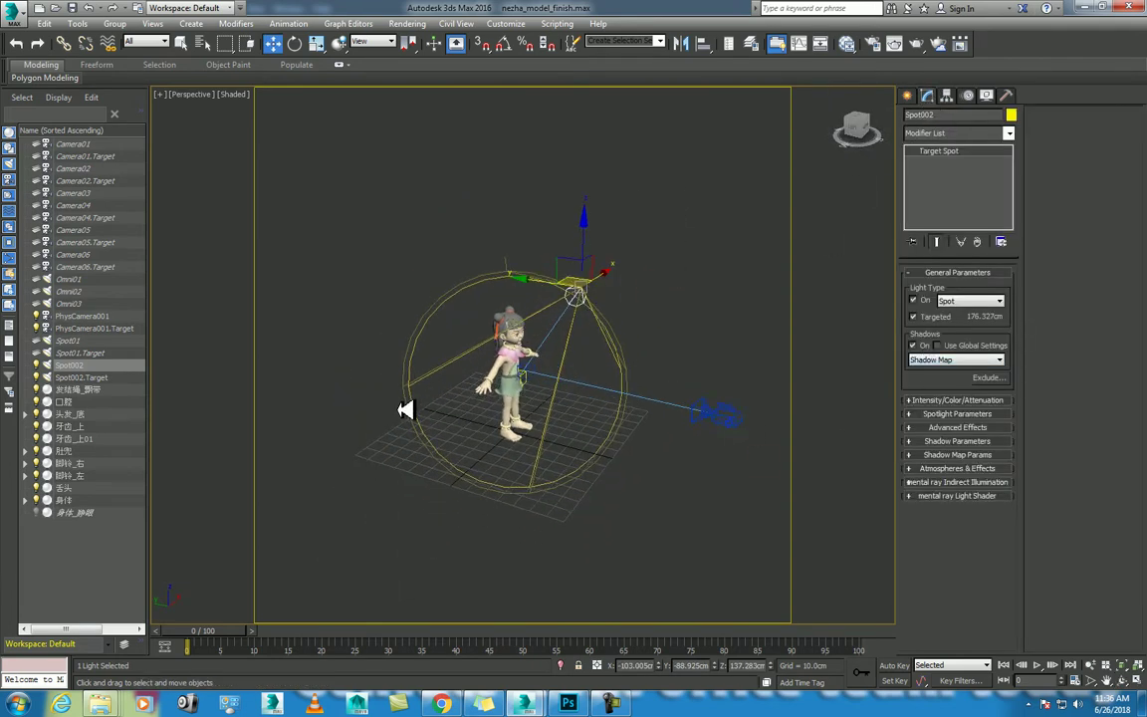
pyautogui.rightClick(745, 429)
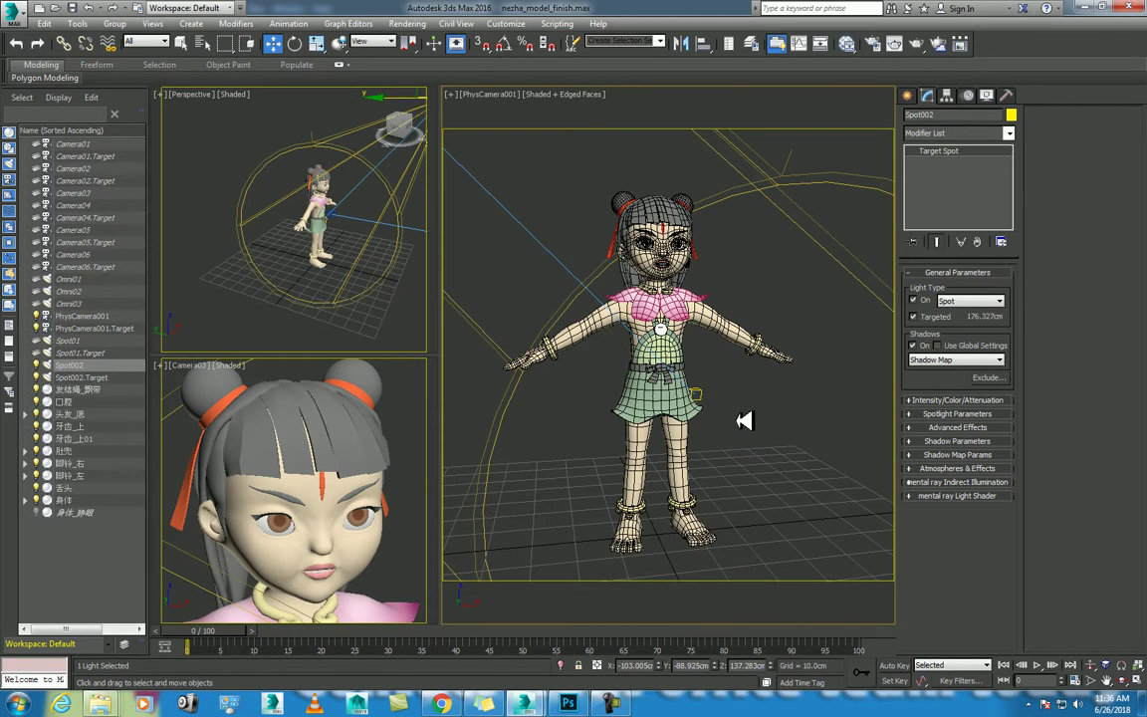
# - Test-render PhysCamera001, darken the Environment background colour to grey, and render again
pyautogui.hotkey('shift', 'q')
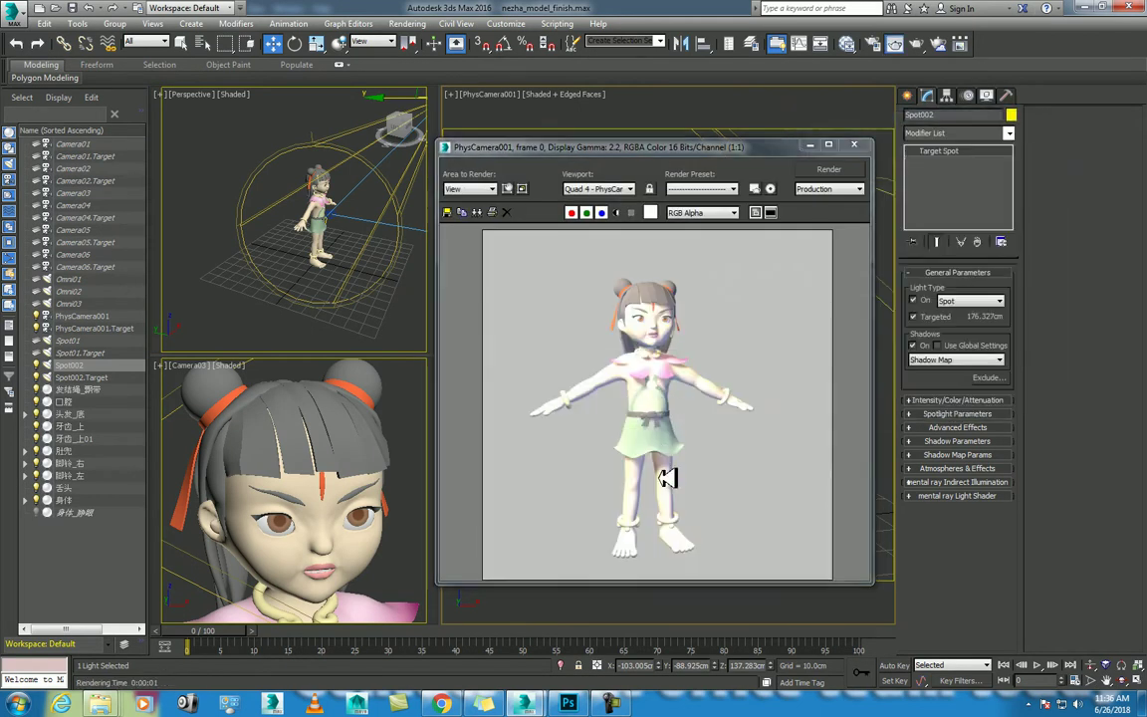
pyautogui.click(854, 144)
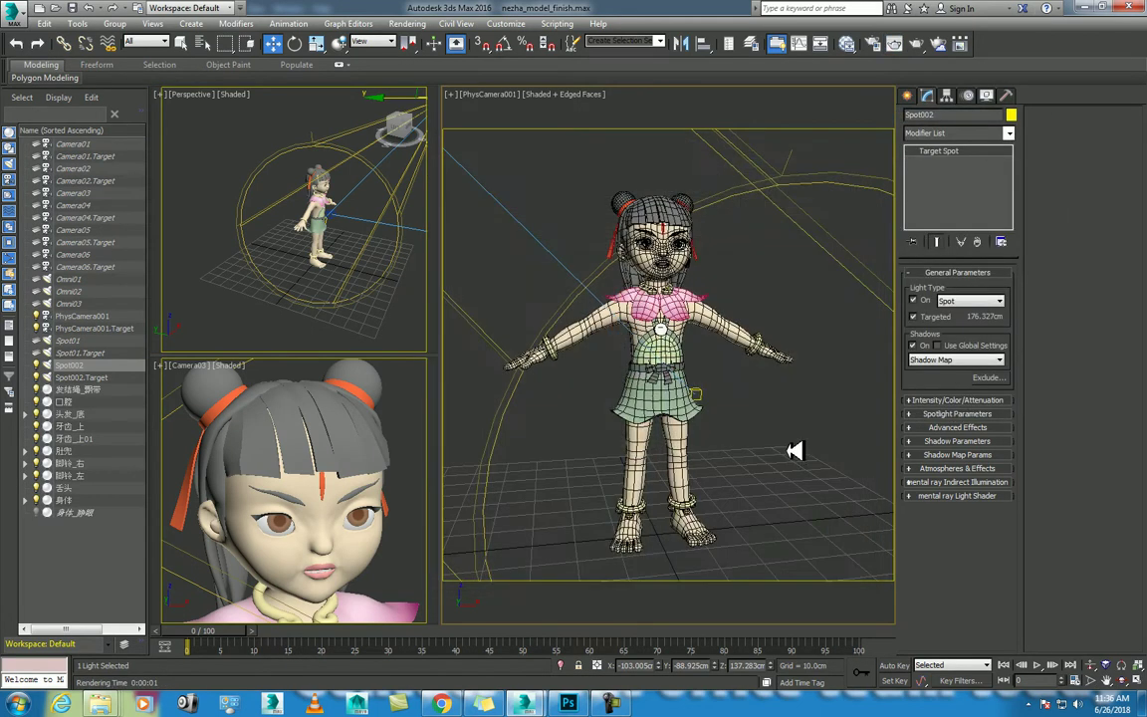
pyautogui.click(797, 449)
pyautogui.press('8')
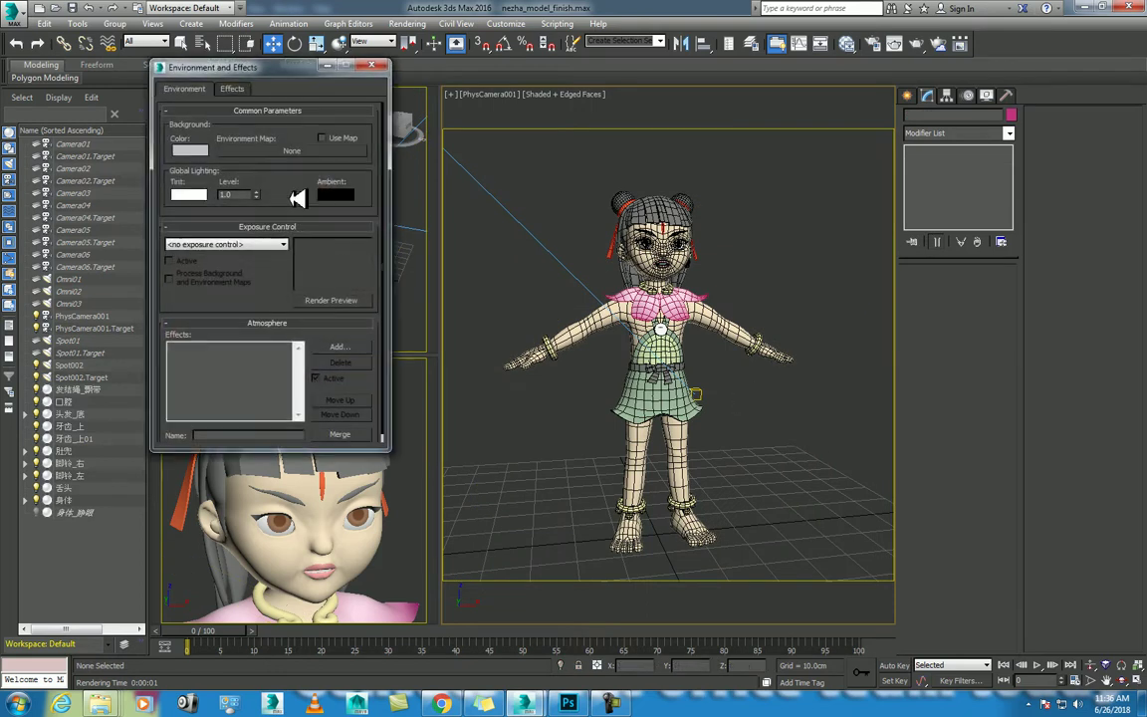
pyautogui.click(197, 149)
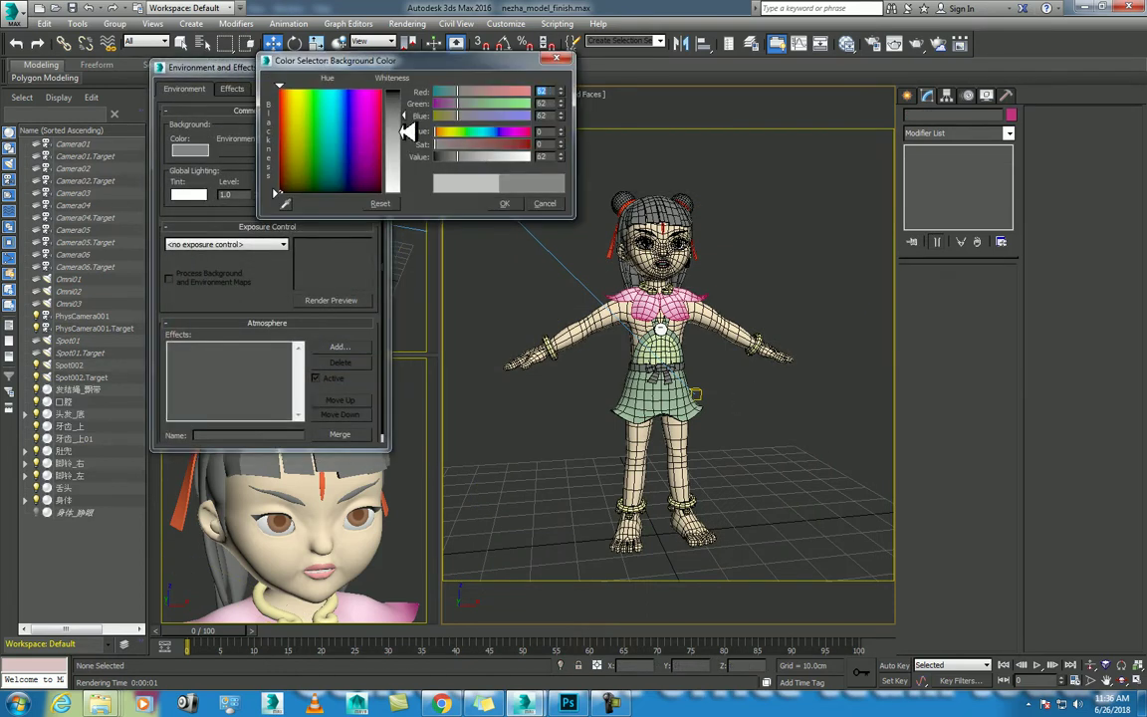
pyautogui.click(505, 202)
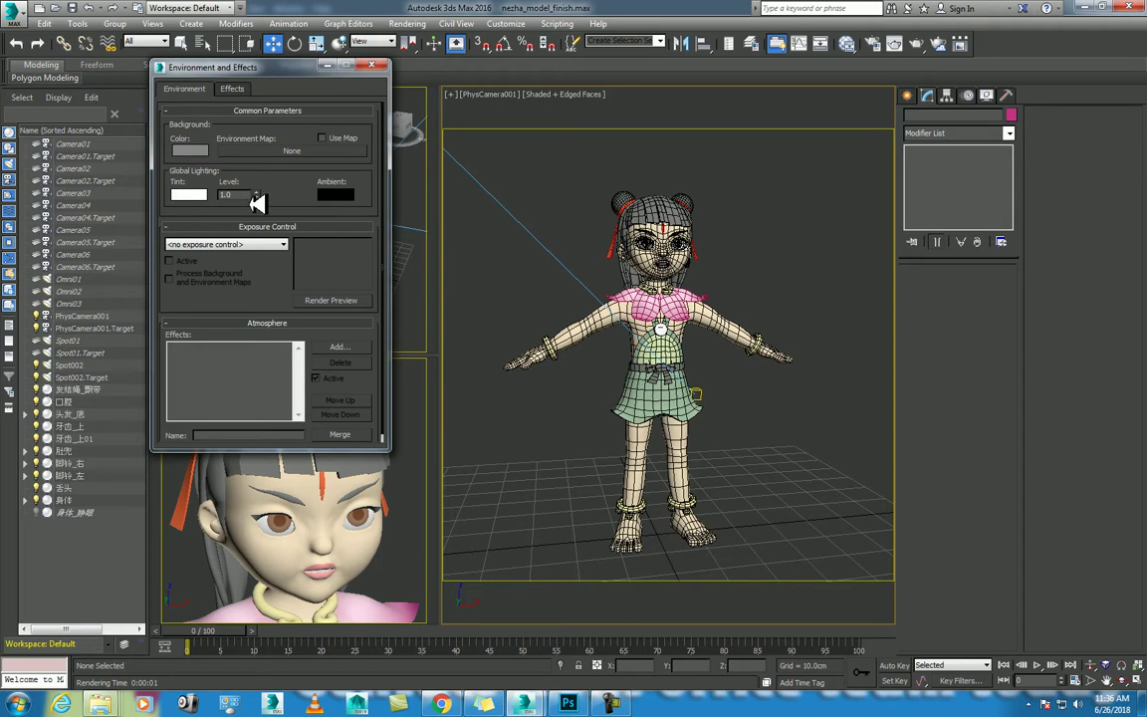
pyautogui.click(372, 66)
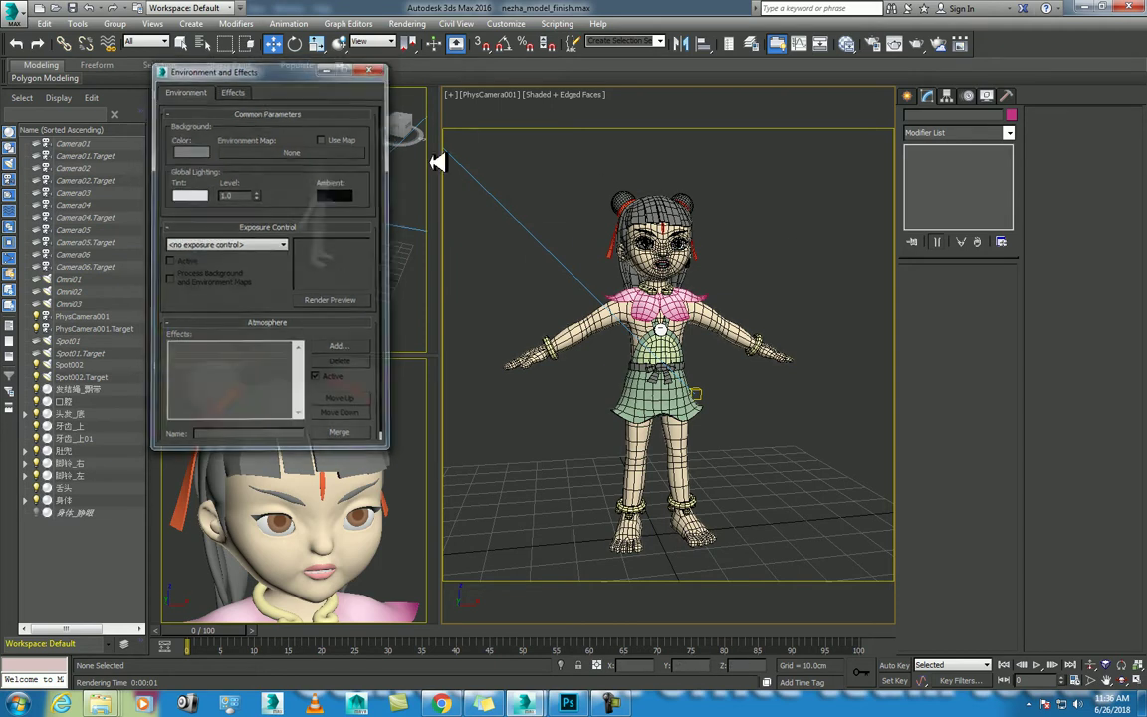
pyautogui.hotkey('shift', 'q')
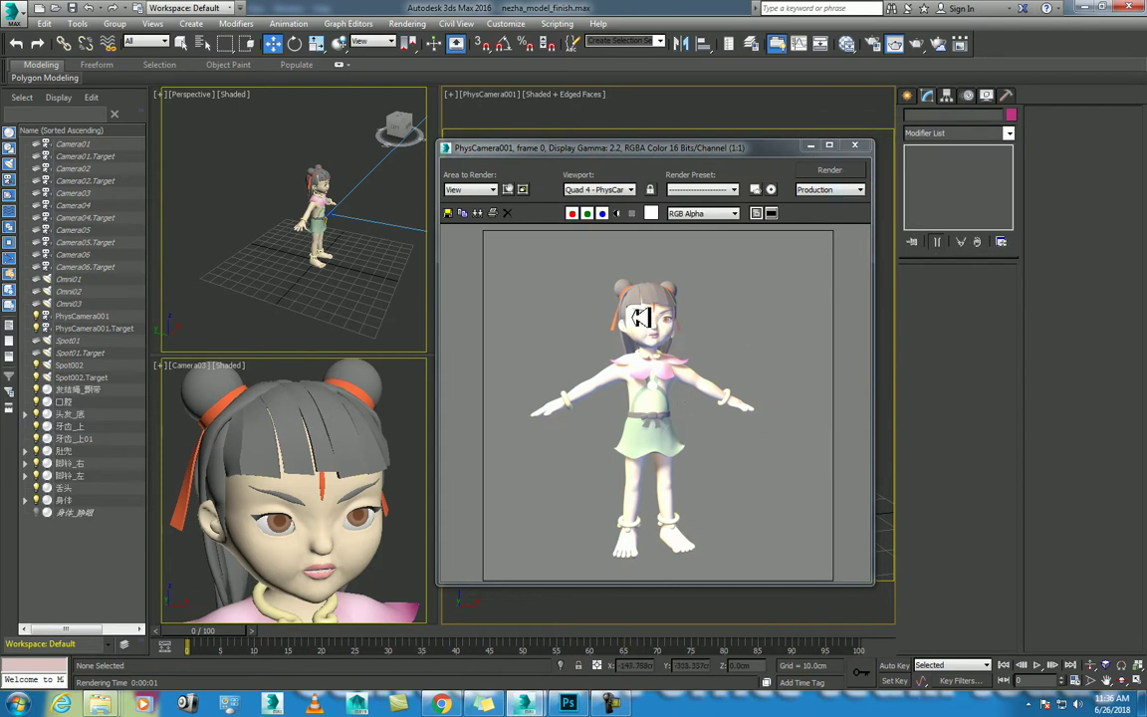
pyautogui.click(857, 146)
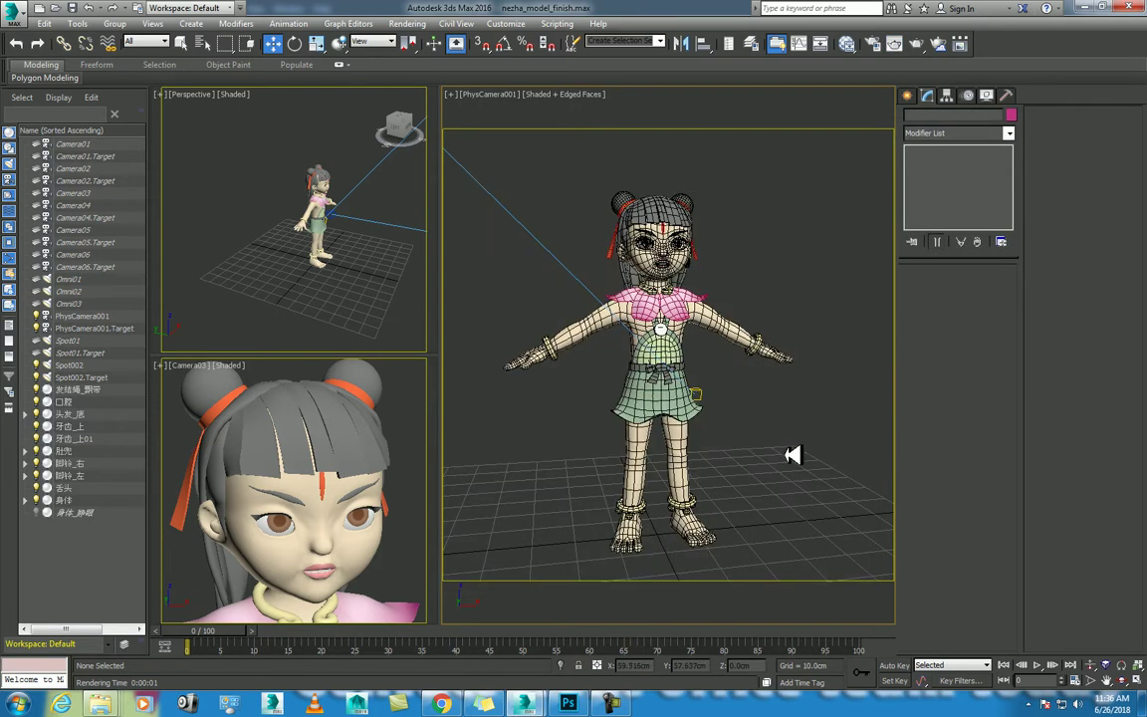
# - Open Select From Scene and filter the list to show only lights
pyautogui.press('h')
pyautogui.click(229, 43)
pyautogui.click(228, 43)
pyautogui.click(46, 43)
# - Select Spot002, open its Intensity/Color/Attenuation multiplier, and re-render the PhysCamera001 view
pyautogui.click(72, 93)
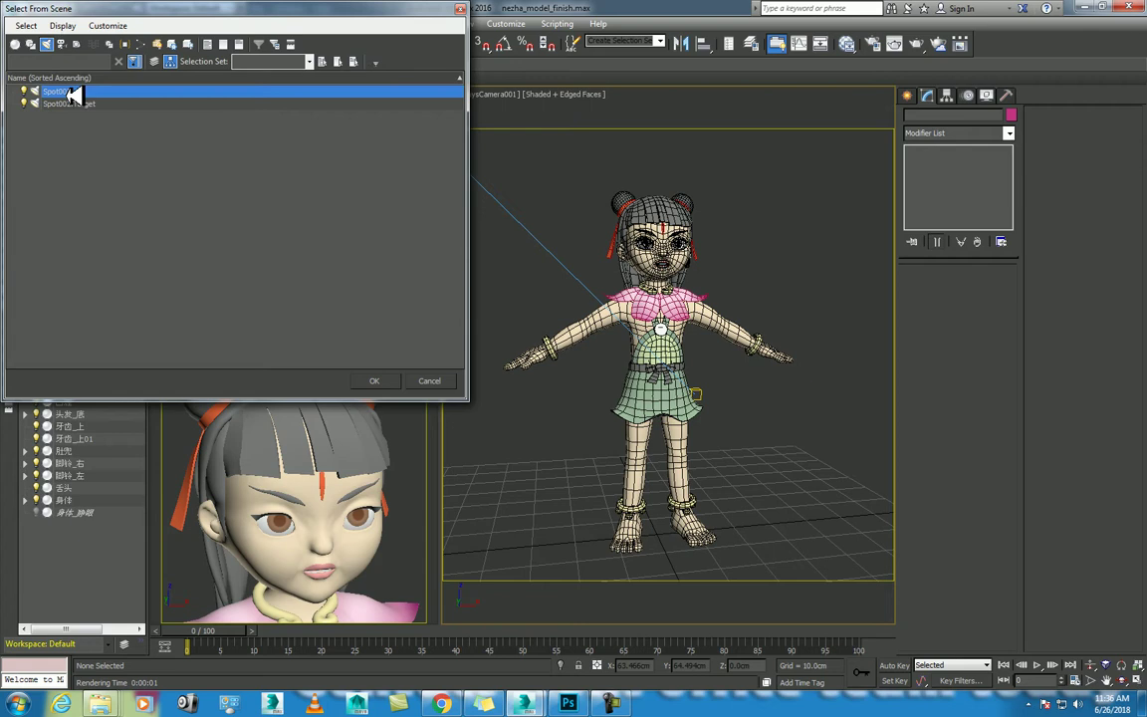
pyautogui.click(375, 382)
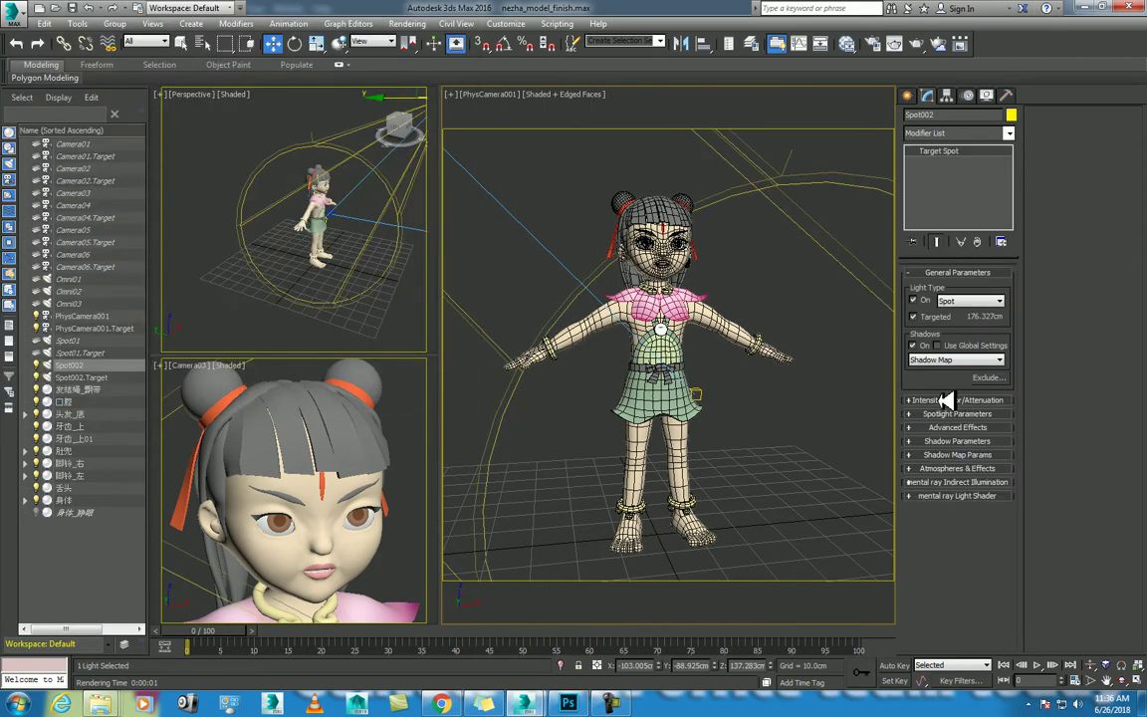
pyautogui.click(947, 399)
pyautogui.click(958, 416)
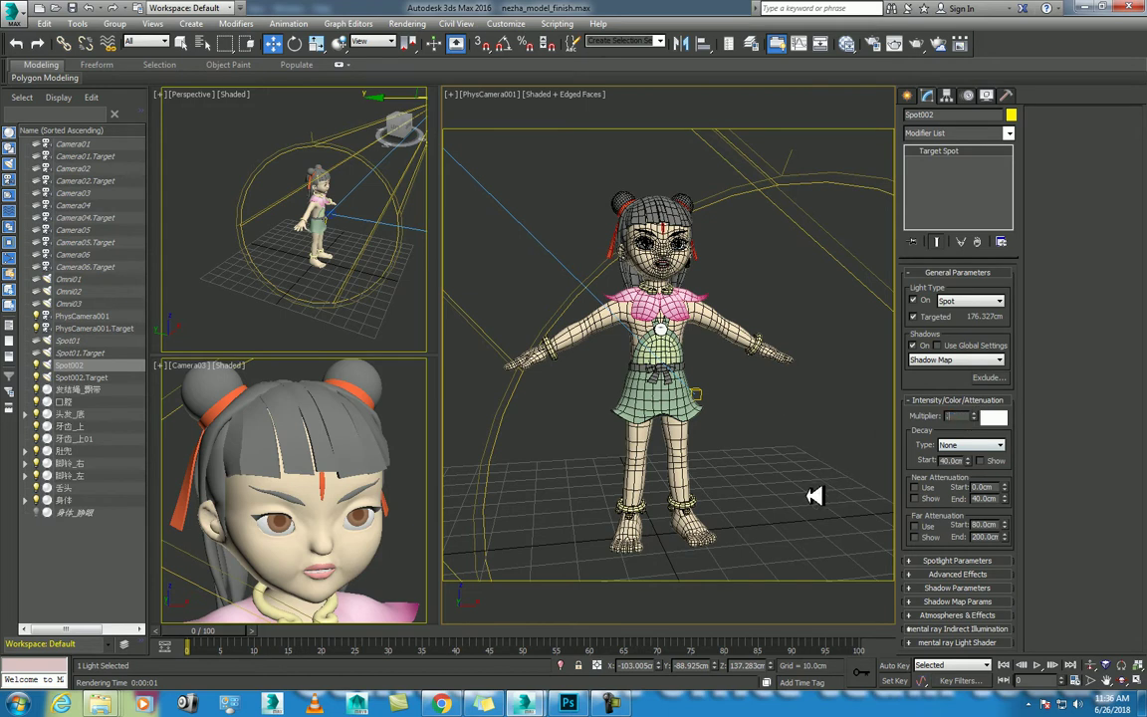
pyautogui.hotkey('shift', 'q')
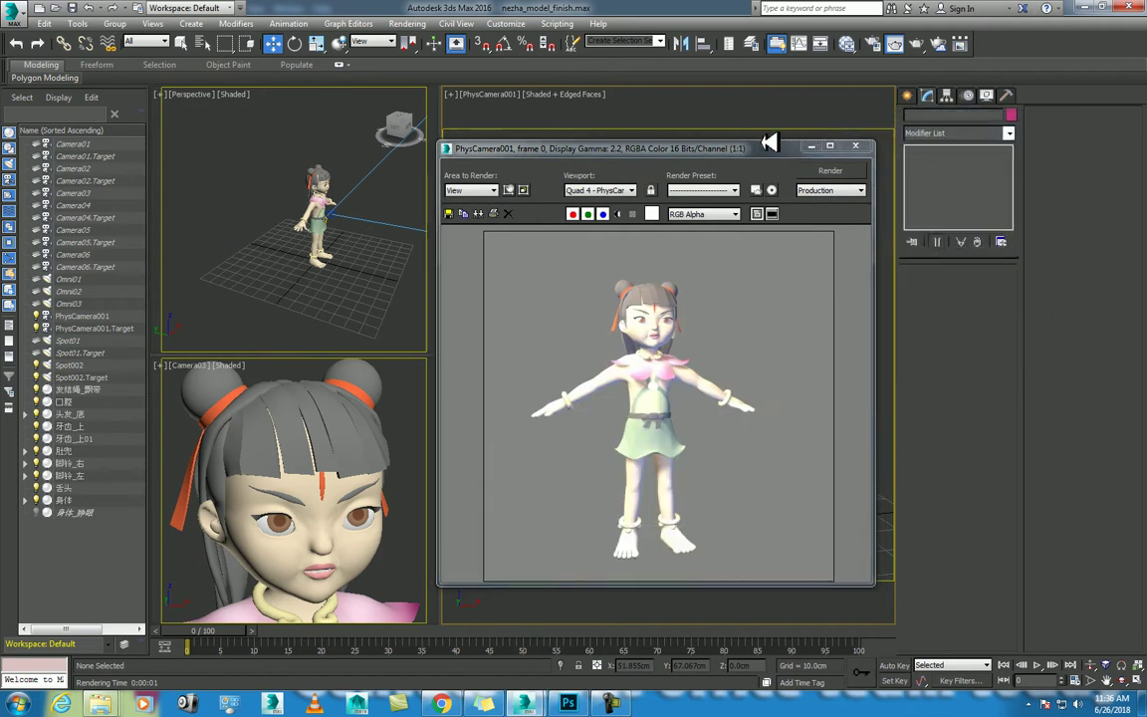
# - Change the global lighting tint, set it to black, and render the character as a silhouette
pyautogui.moveTo(769, 142); pyautogui.dragTo(405, 113)
pyautogui.press('8')
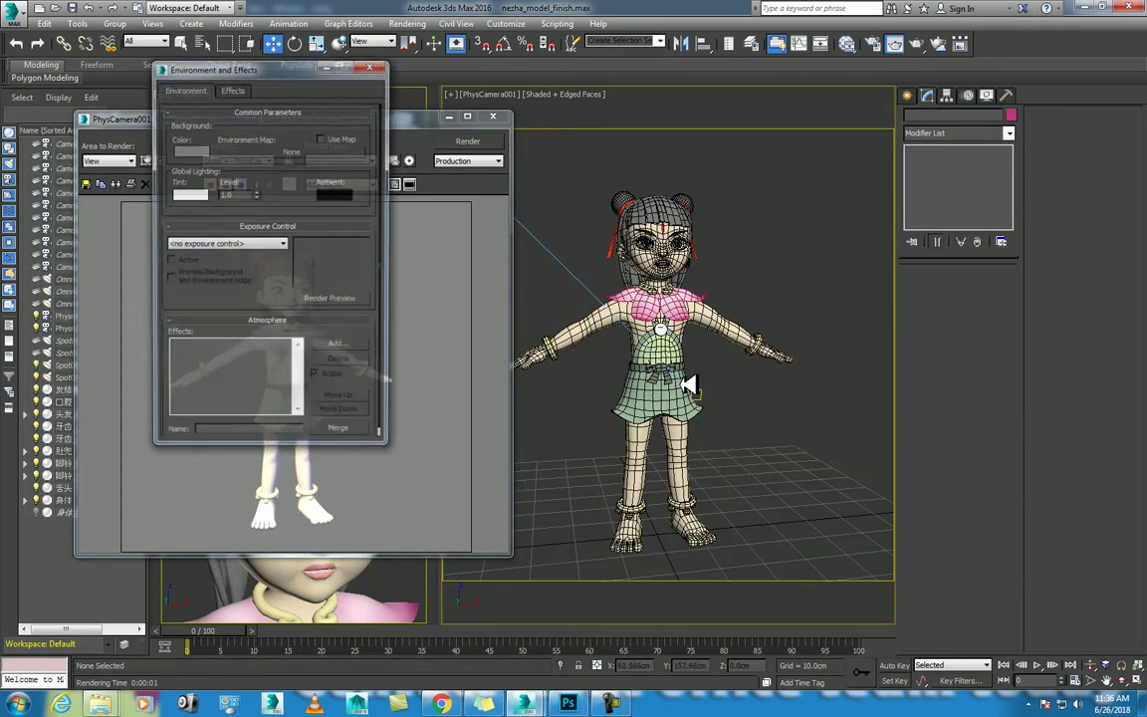
pyautogui.click(189, 195)
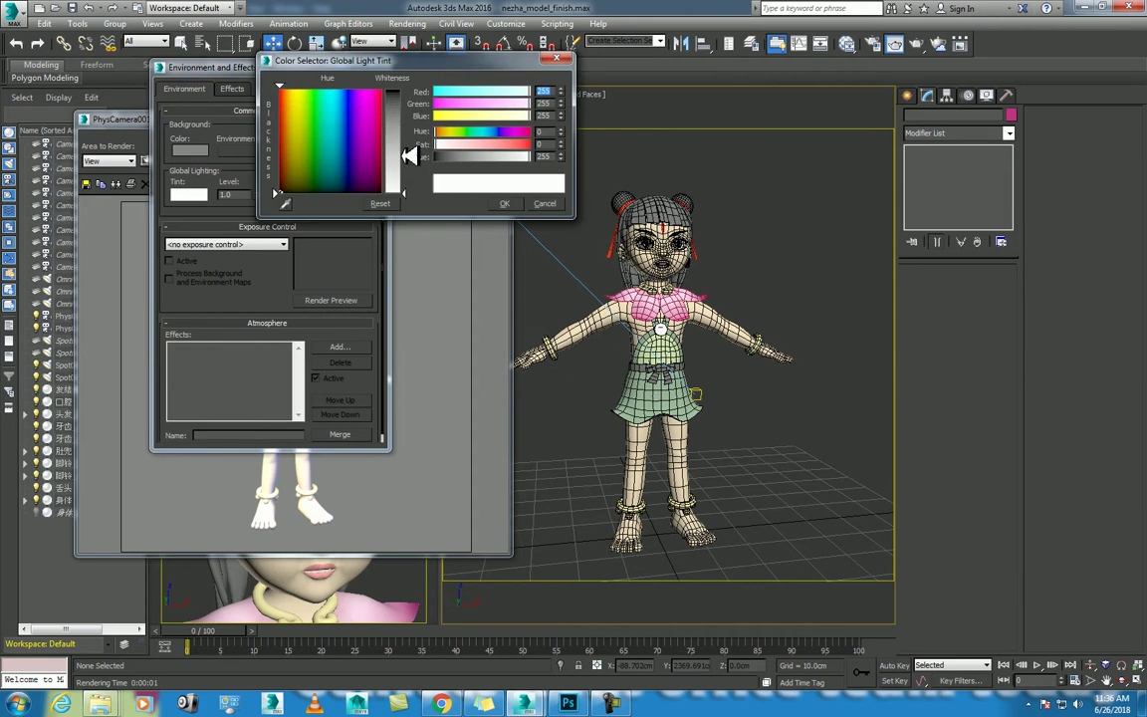
pyautogui.click(505, 207)
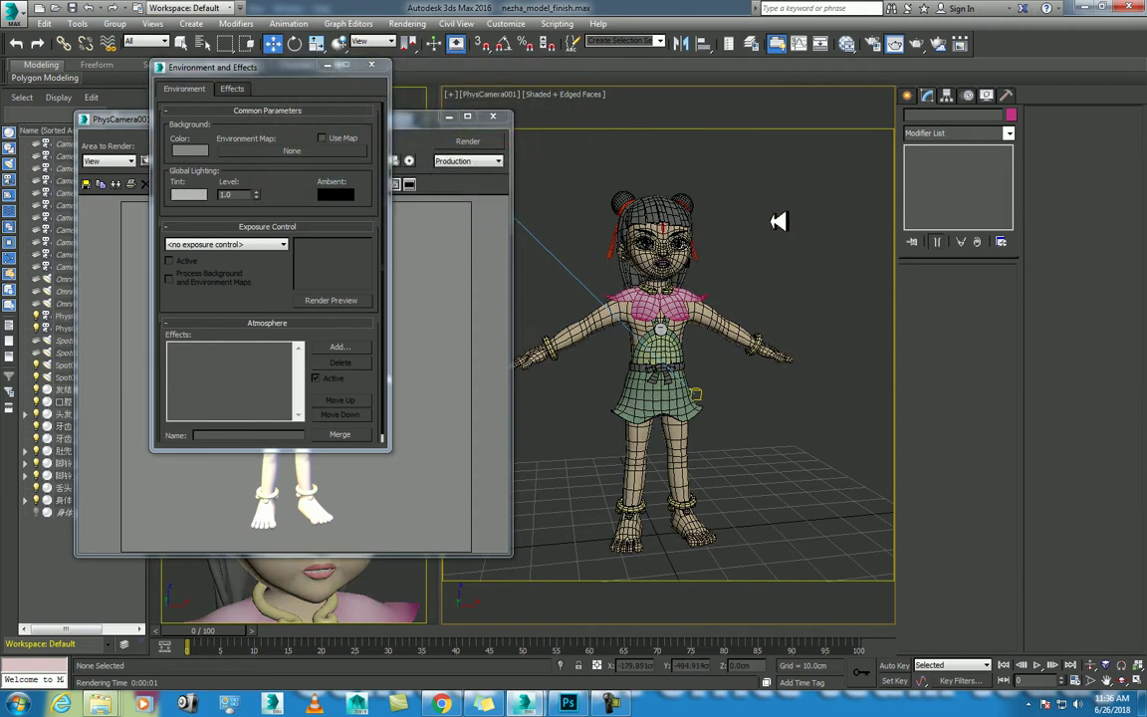
pyautogui.hotkey('shift', 'q')
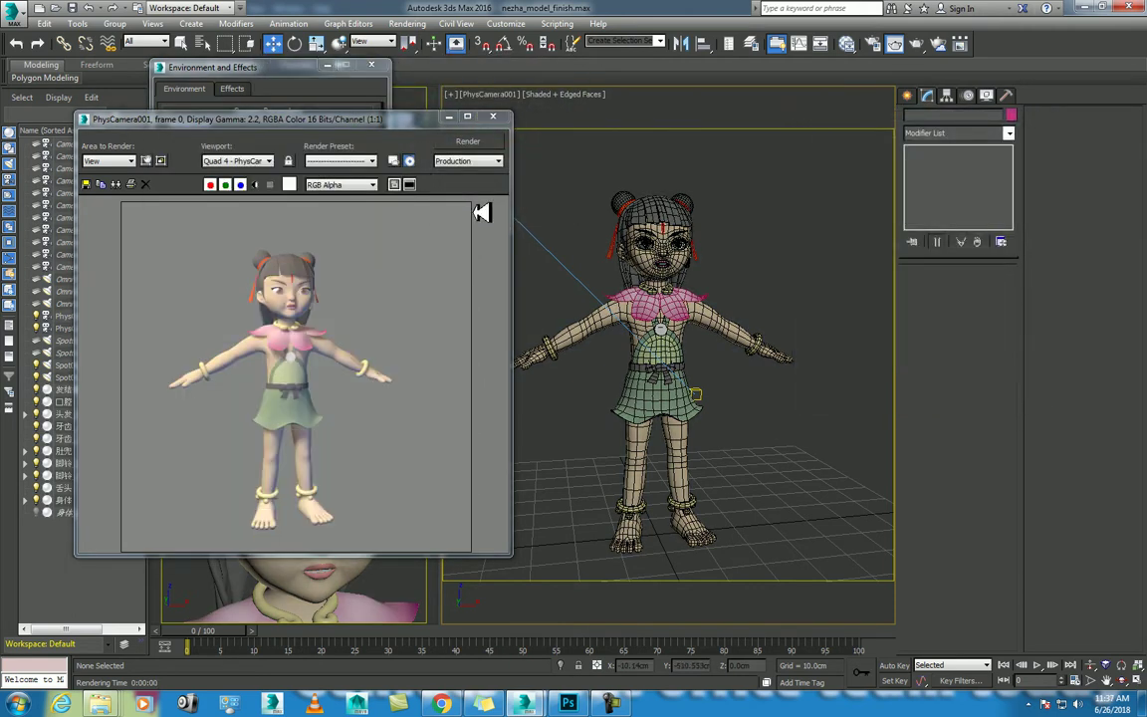
pyautogui.moveTo(347, 118); pyautogui.dragTo(876, 121)
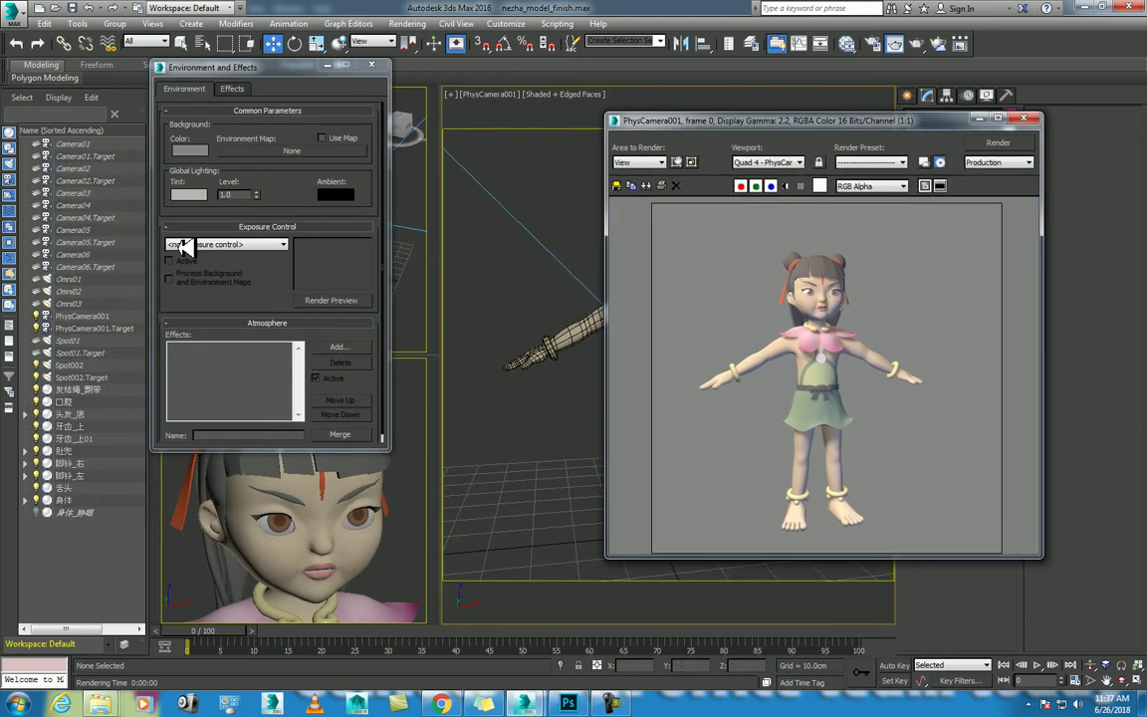
pyautogui.click(189, 193)
pyautogui.moveTo(389, 91); pyautogui.dragTo(388, 191)
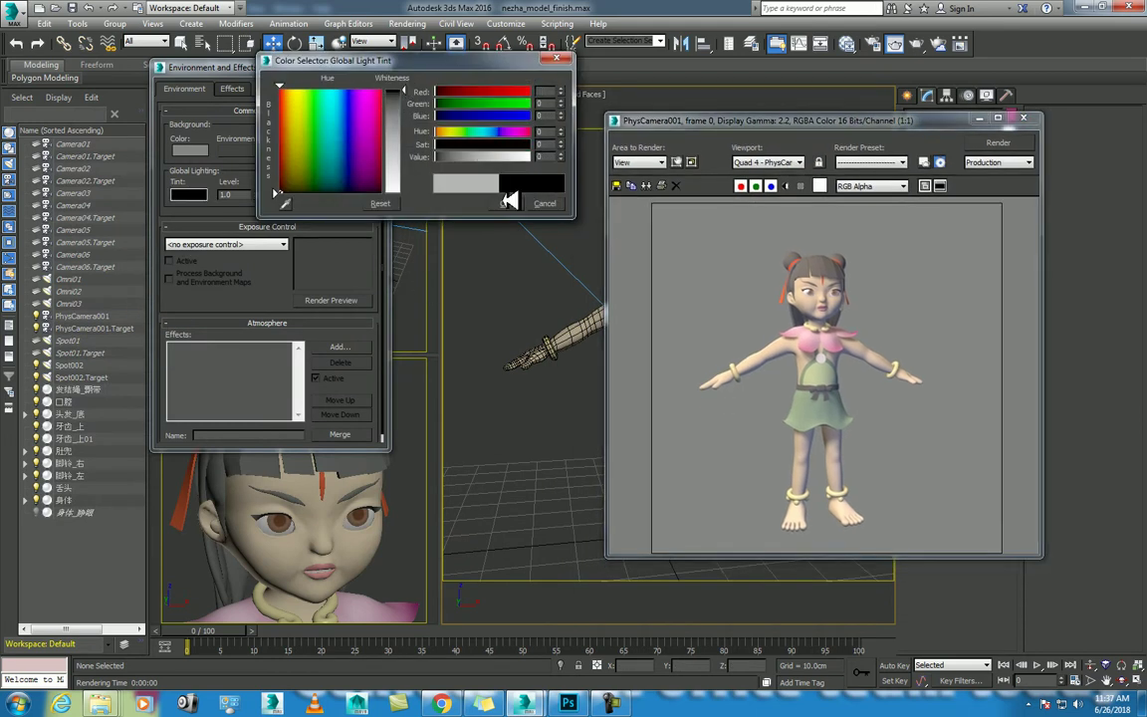
pyautogui.click(509, 202)
pyautogui.hotkey('shift', 'q')
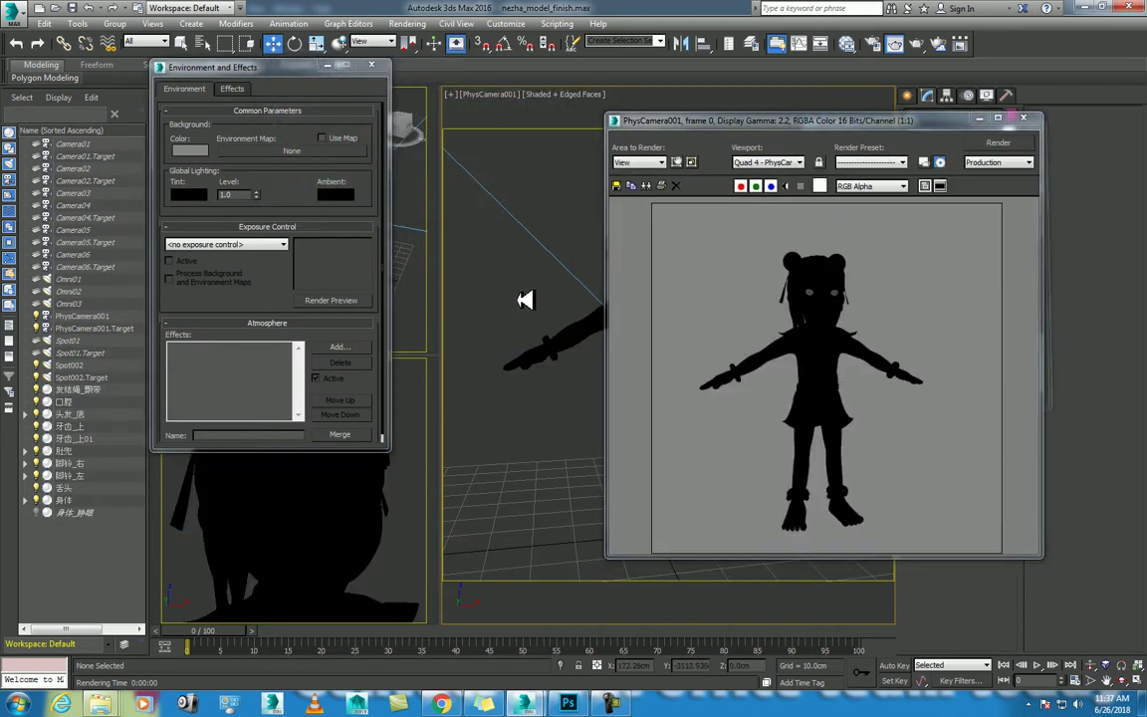
# - Raise the global tint back to mid grey, re-render, and close the render and environment windows
pyautogui.click(188, 193)
pyautogui.moveTo(391, 189); pyautogui.dragTo(391, 153)
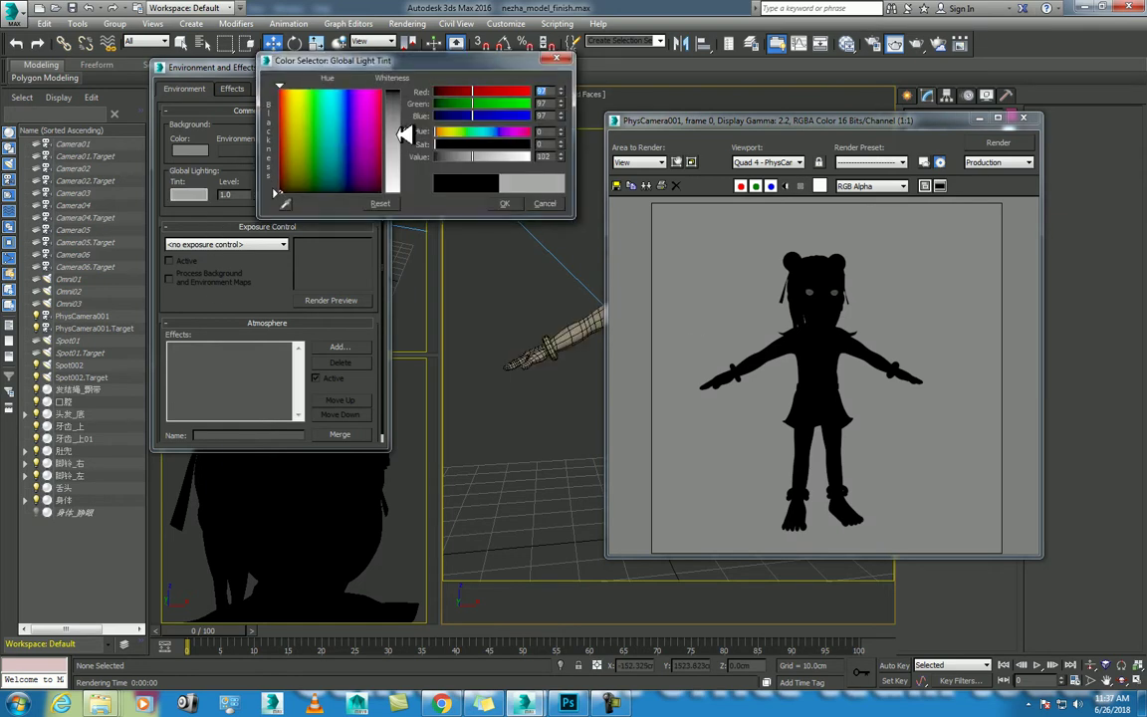
pyautogui.click(504, 203)
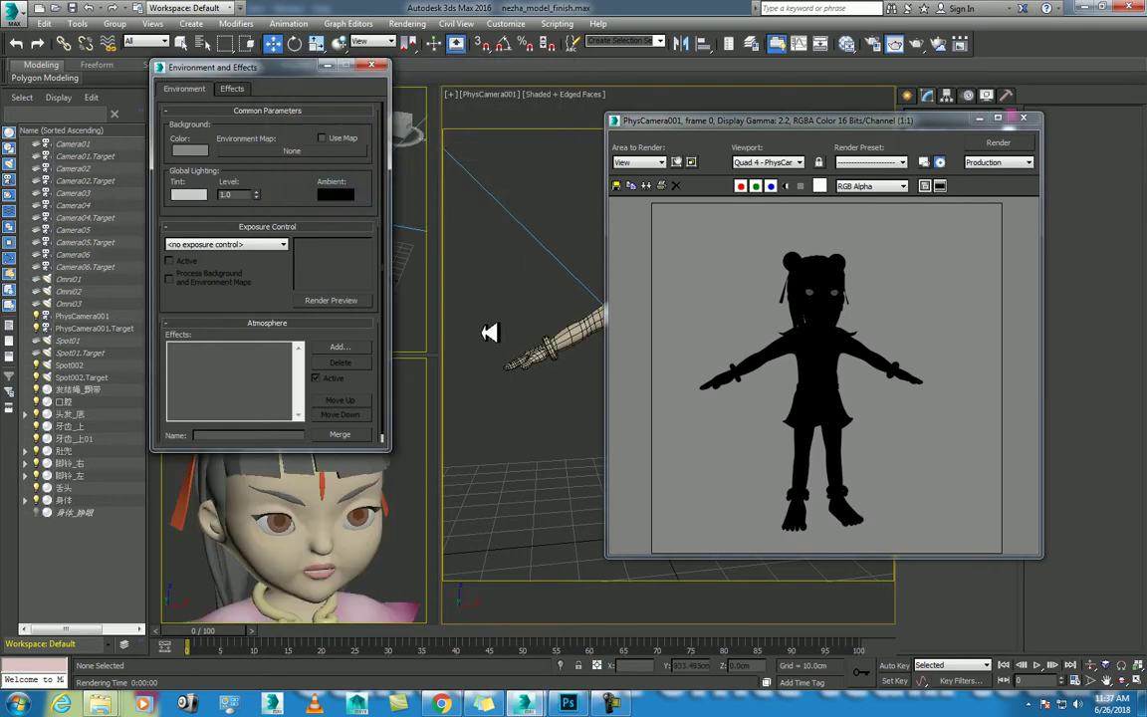
pyautogui.hotkey('shift', 'q')
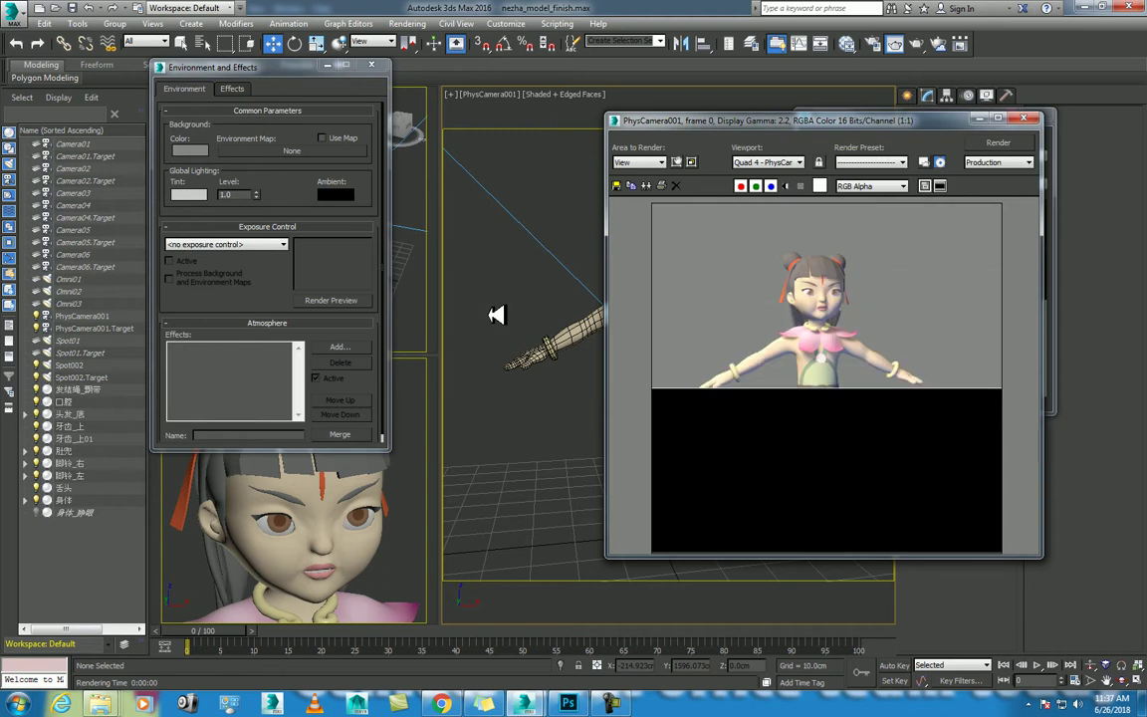
pyautogui.click(1012, 119)
pyautogui.click(372, 65)
# - Select Spot002 and rename it 'key', briefly checking the render settings
pyautogui.scroll(-4, 330, 243)
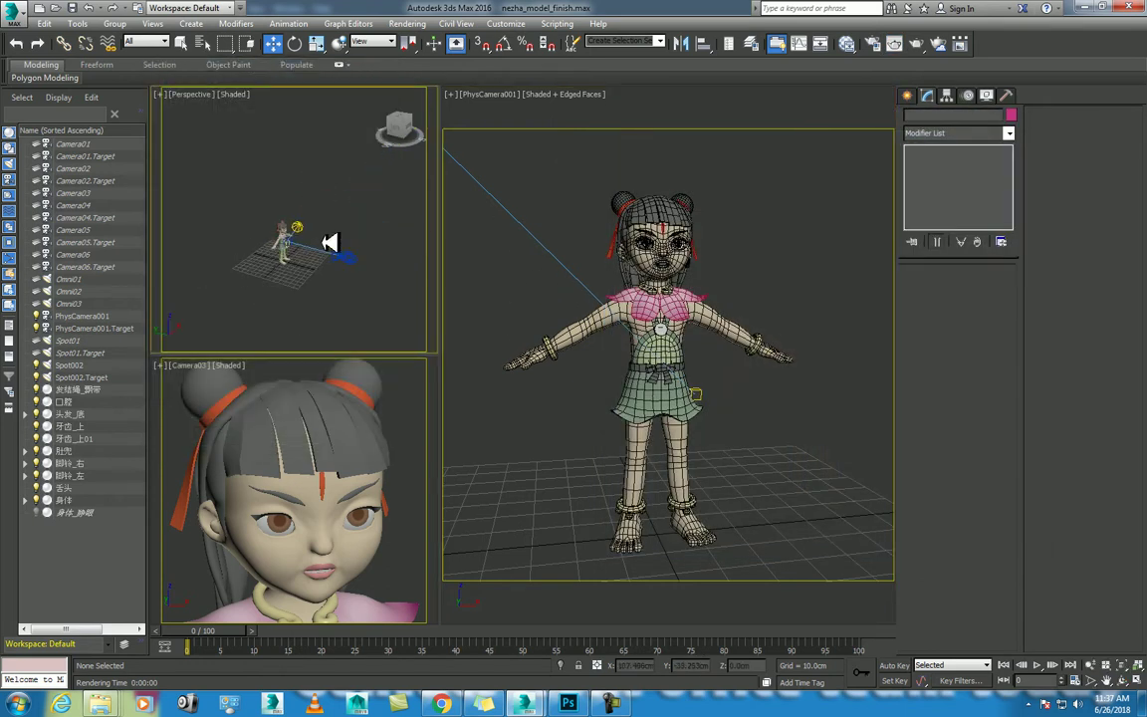
pyautogui.click(303, 228)
pyautogui.click(948, 119)
pyautogui.write('key')
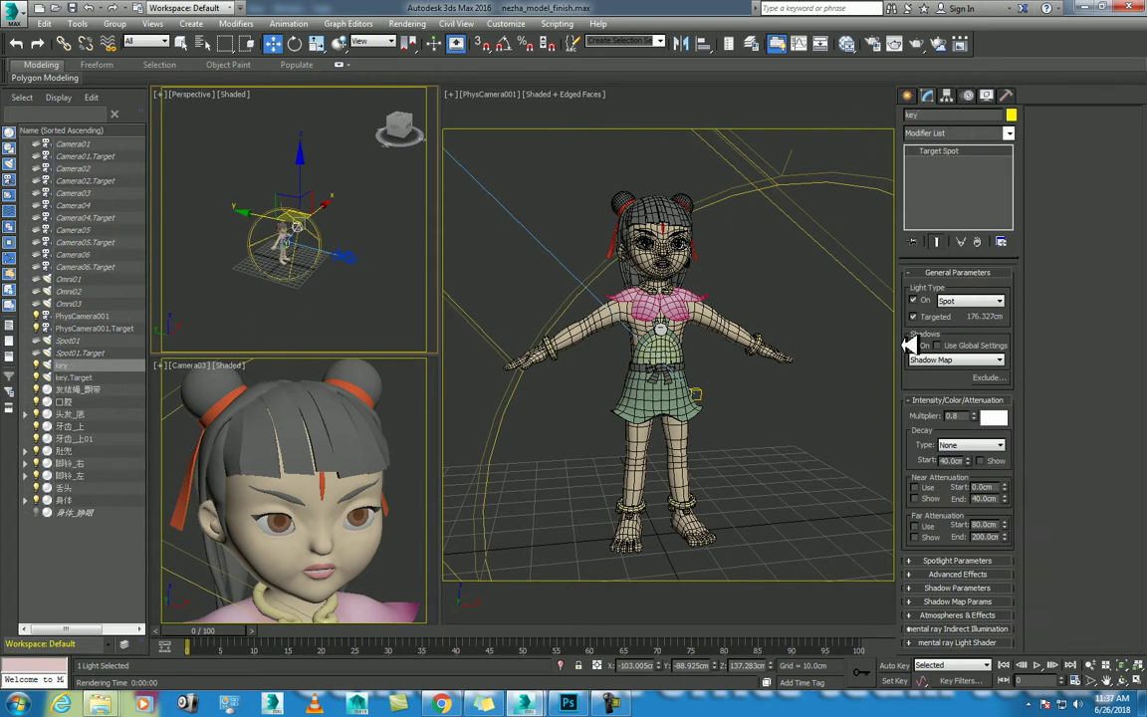
pyautogui.click(832, 43)
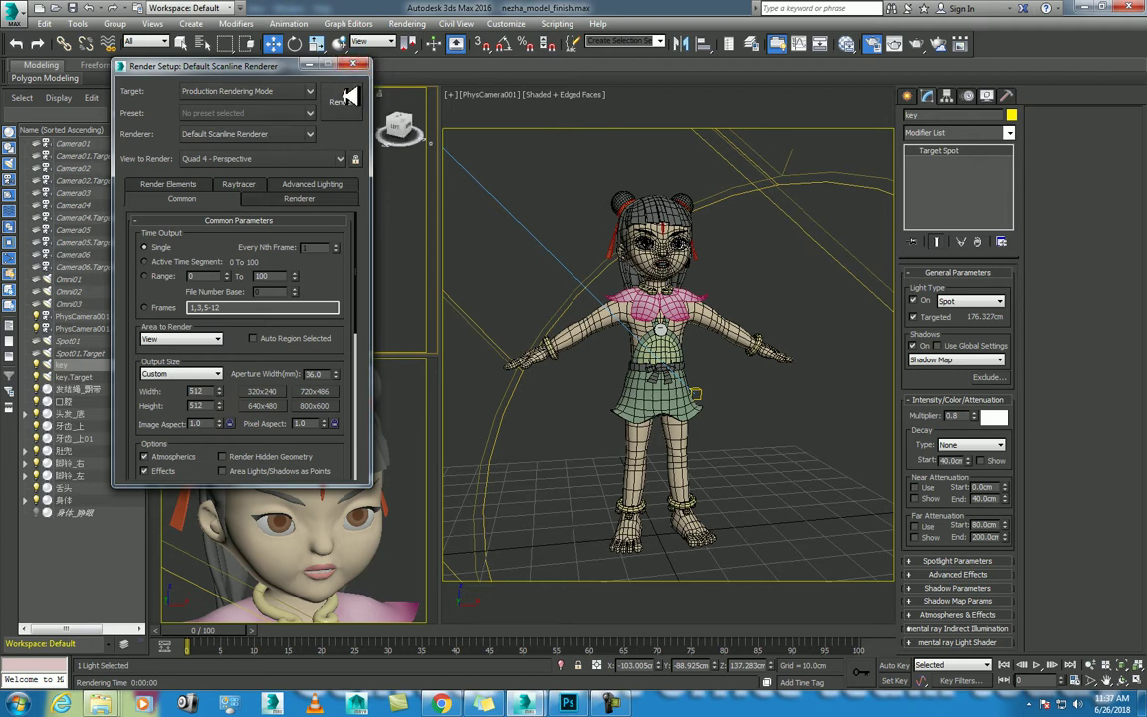
pyautogui.click(352, 64)
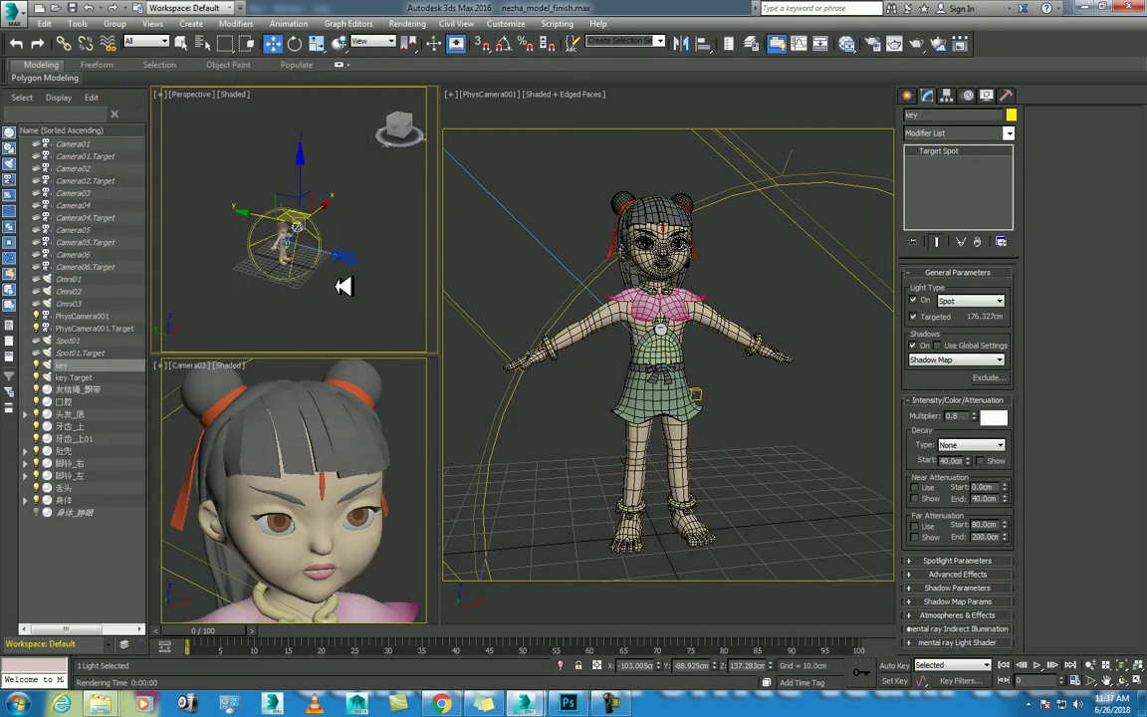
# - In the Top view, Shift-drag a copy of the key light to the character's other side
pyautogui.click(335, 235)
pyautogui.press('t')
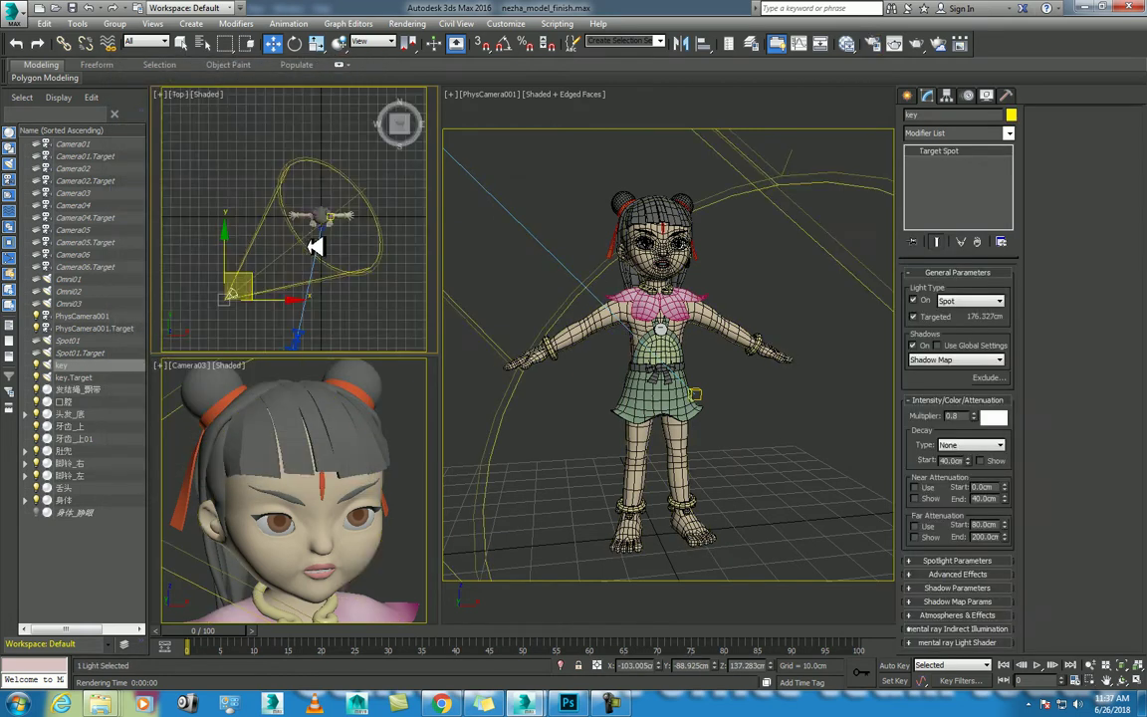
pyautogui.moveTo(374, 225); pyautogui.dragTo(362, 290, button='middle')
pyautogui.moveTo(274, 263); pyautogui.dragTo(251, 241, button='middle')
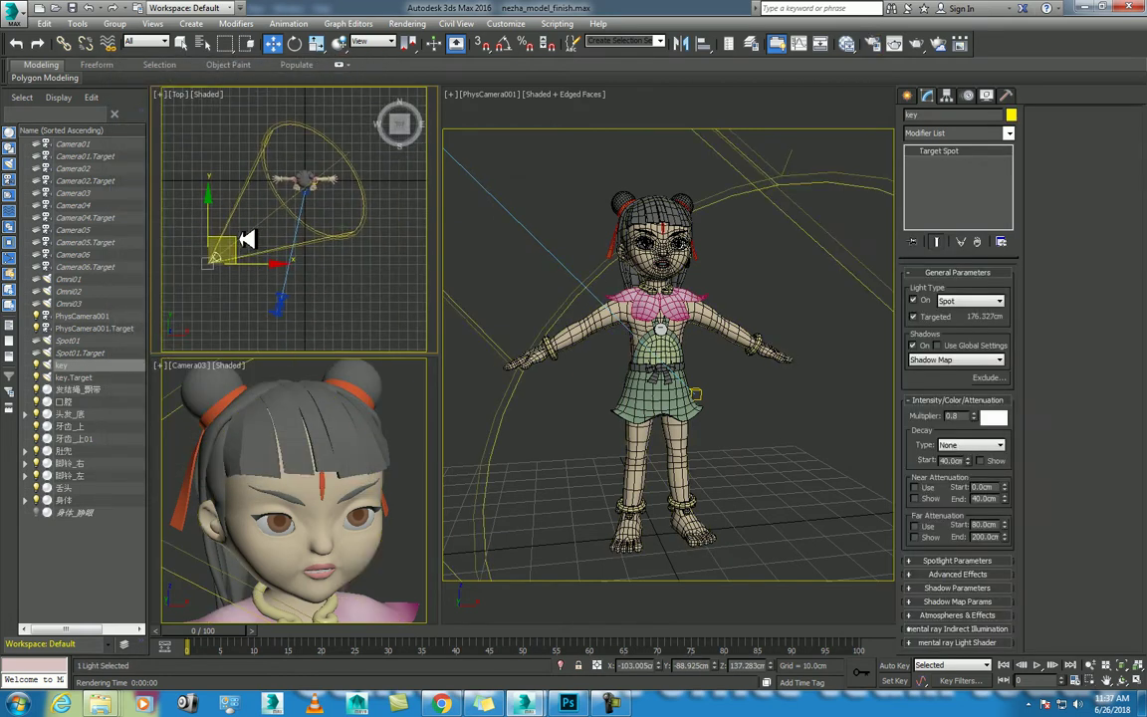
pyautogui.moveTo(251, 241); pyautogui.dragTo(428, 223)
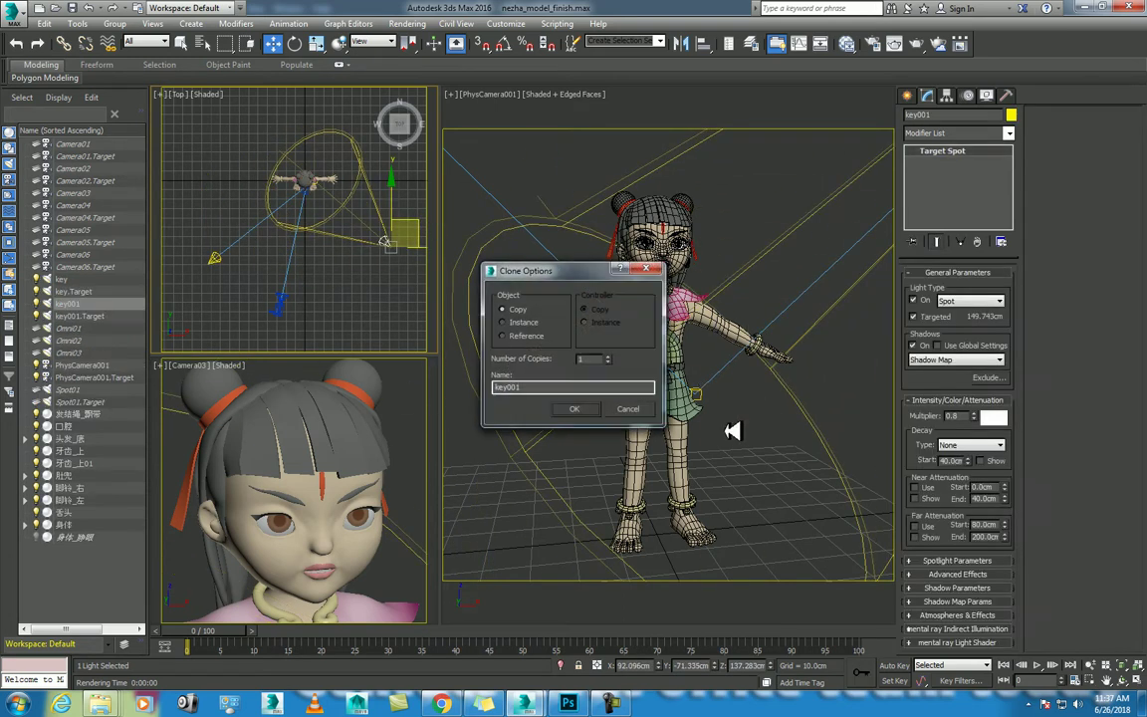
# - Confirm the clone, rename it as the fill light at multiplier 0.4, and test-render PhysCamera001
pyautogui.click(576, 409)
pyautogui.doubleClick(944, 116)
pyautogui.write('fill')
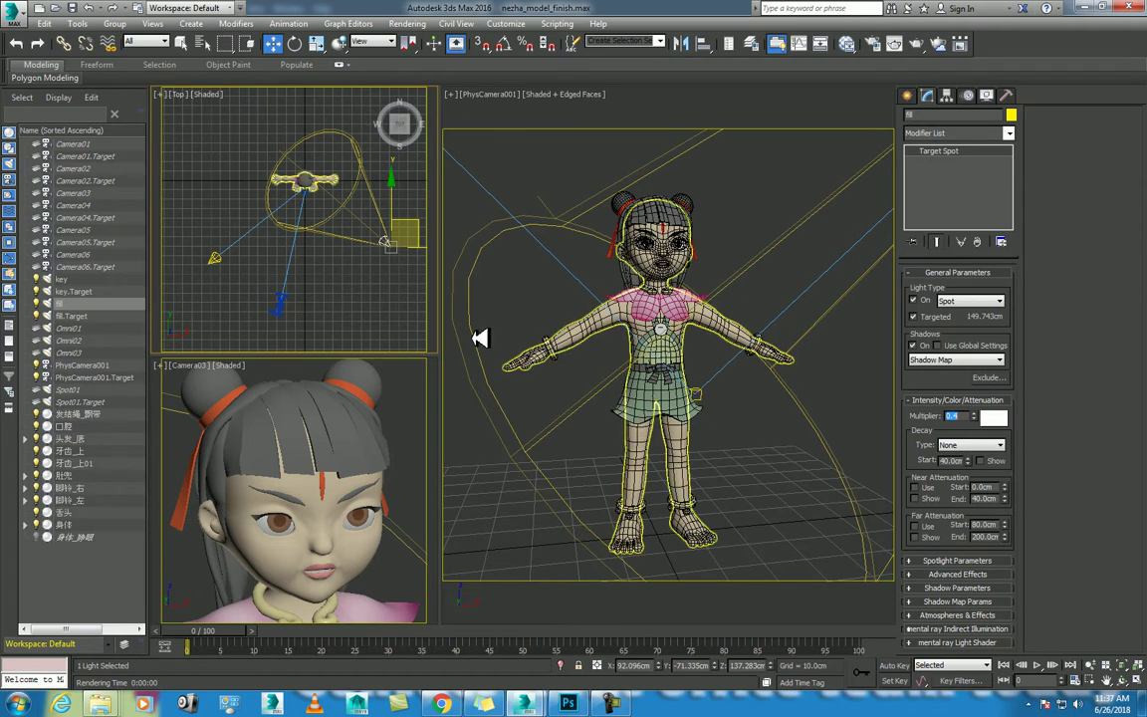
pyautogui.click(851, 376)
pyautogui.hotkey('shift', 'q')
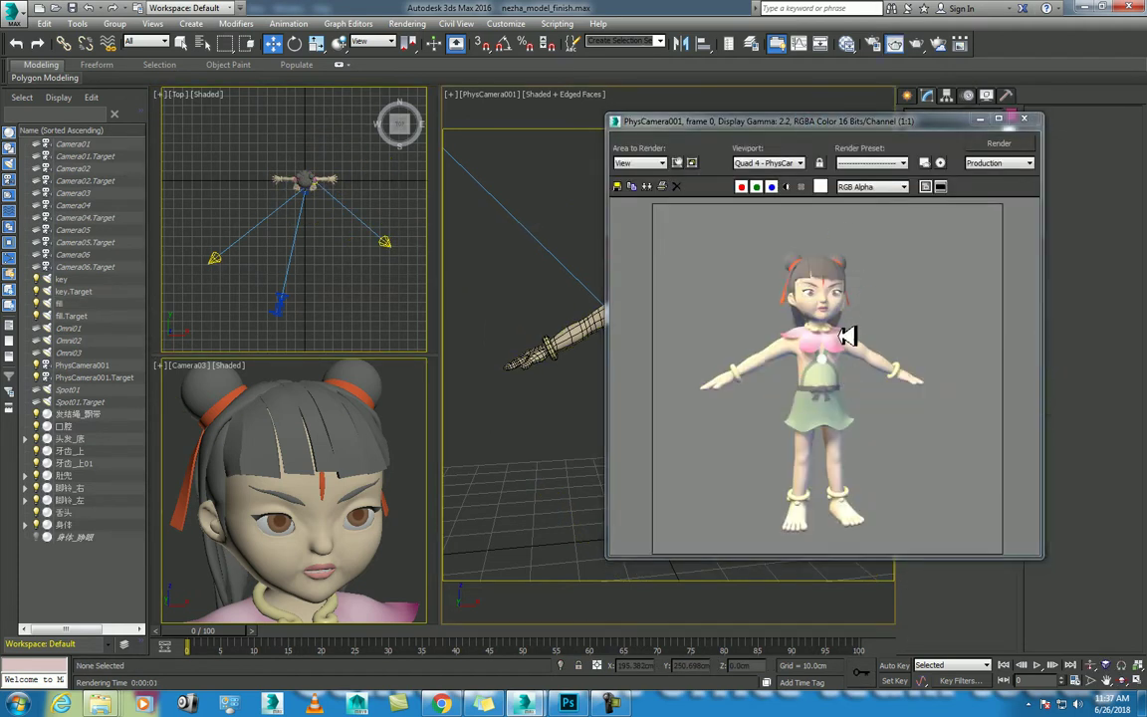
# - Dolly the PhysCamera001 view closer to the character
pyautogui.click(1026, 122)
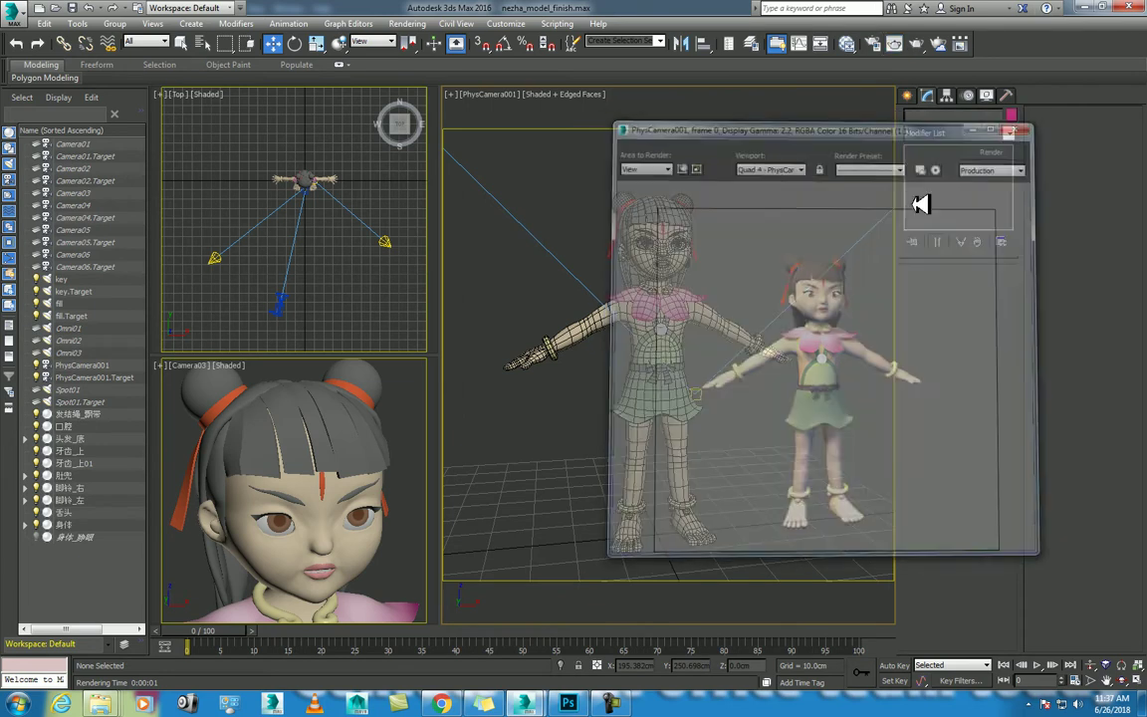
pyautogui.click(1091, 665)
pyautogui.moveTo(692, 523); pyautogui.dragTo(715, 473)
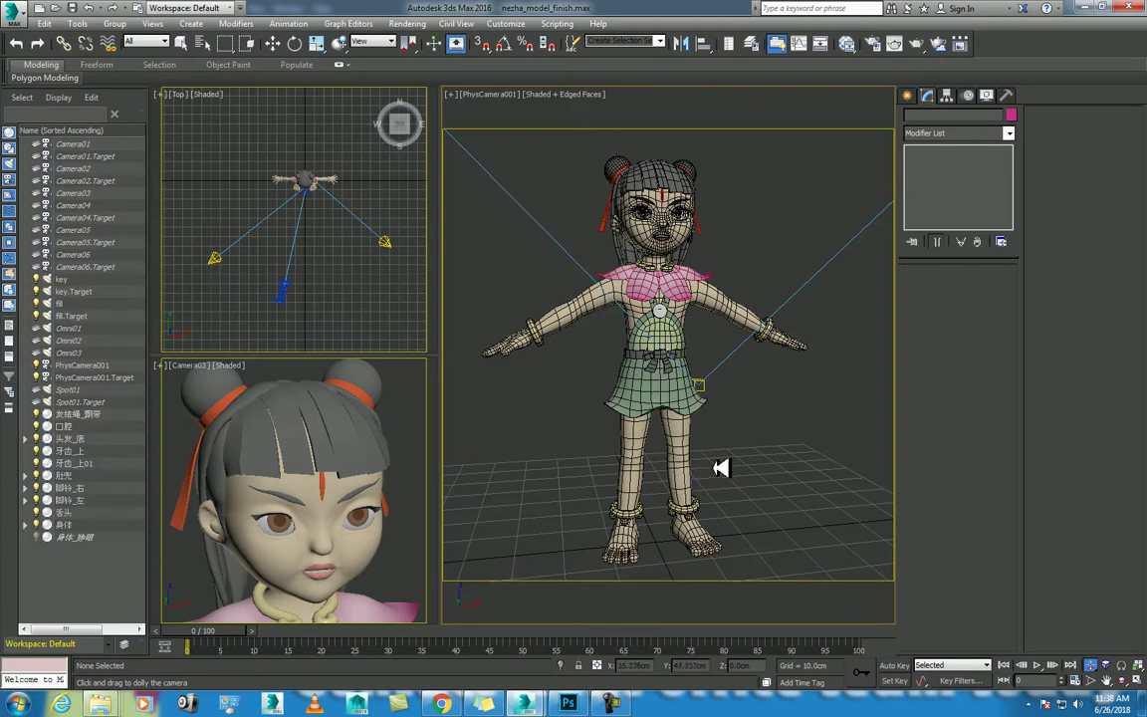
# - Switch the key light off and test-render the camera view
pyautogui.click(220, 257)
pyautogui.rightClick(233, 231)
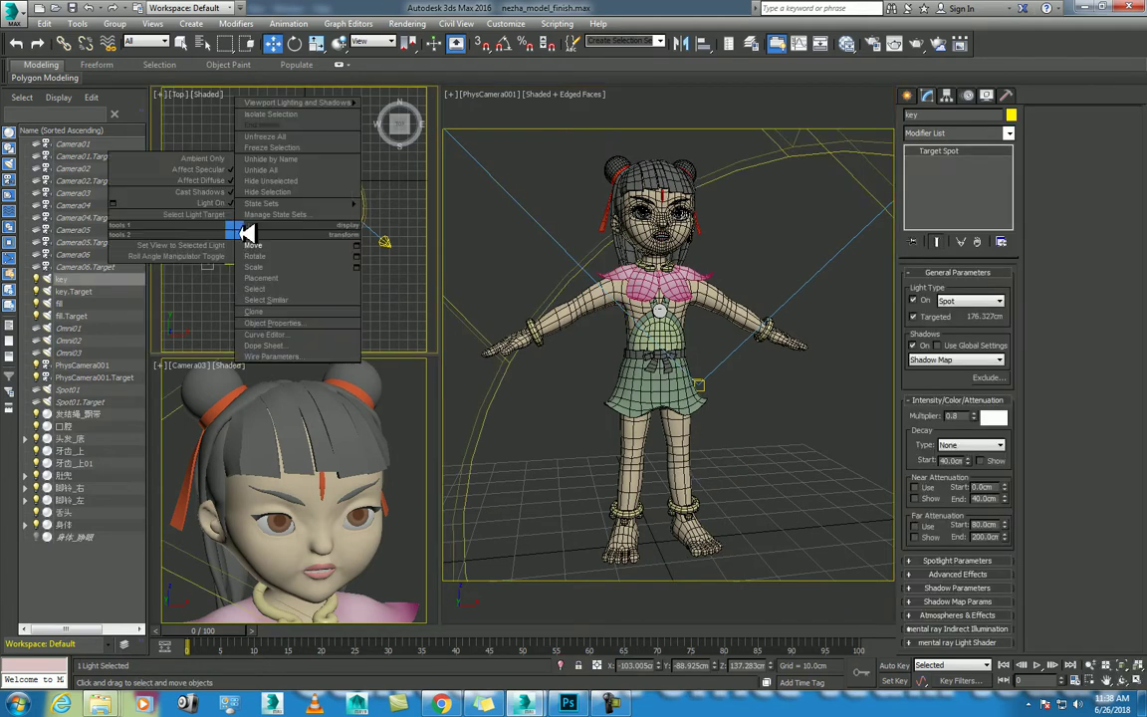
pyautogui.click(225, 201)
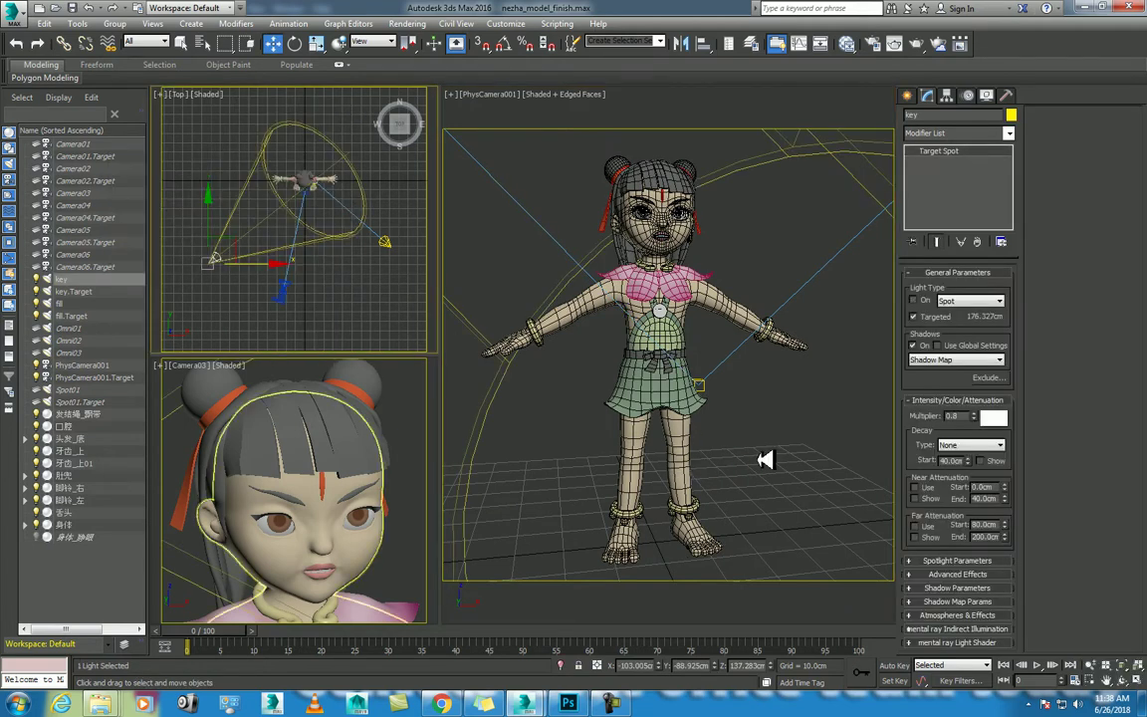
pyautogui.click(841, 454)
pyautogui.hotkey('shift', 'q')
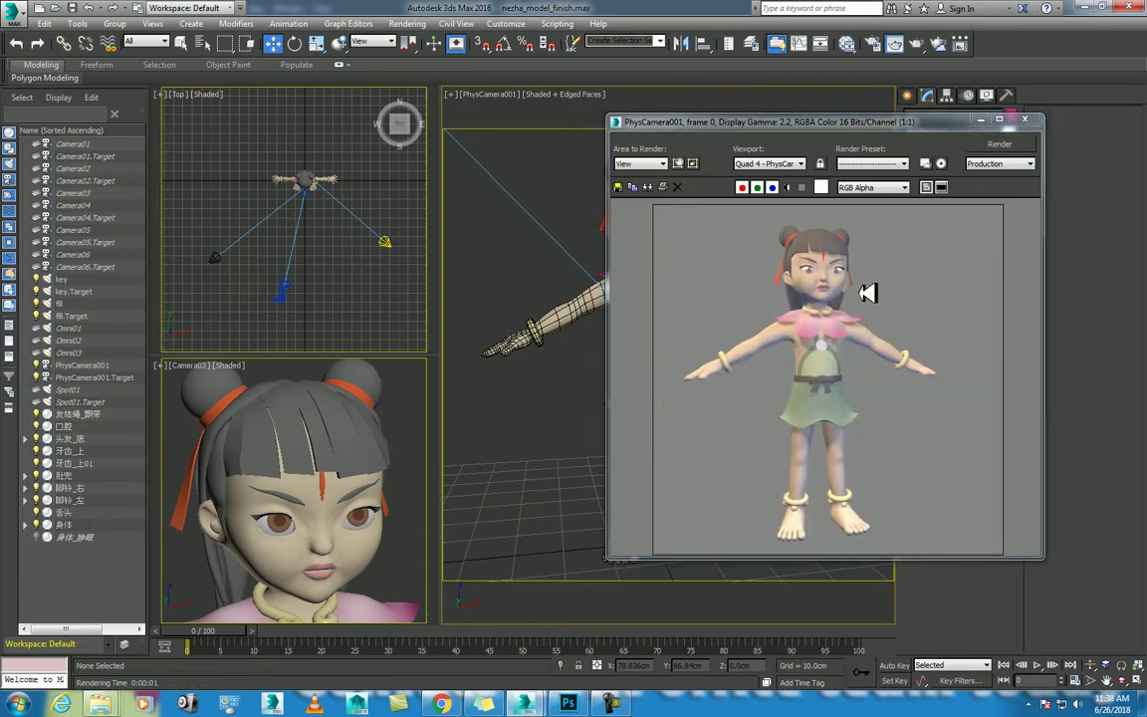
pyautogui.click(1025, 119)
# - Switch the fill light off and test-render the camera view again
pyautogui.click(386, 239)
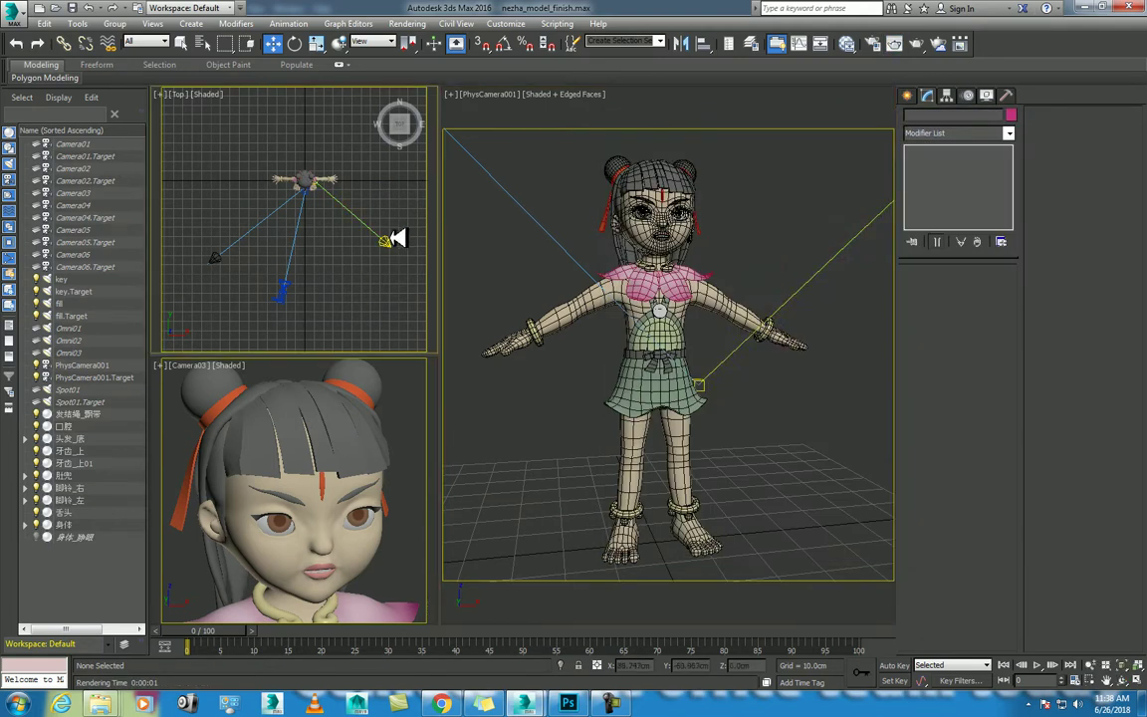
pyautogui.click(387, 240)
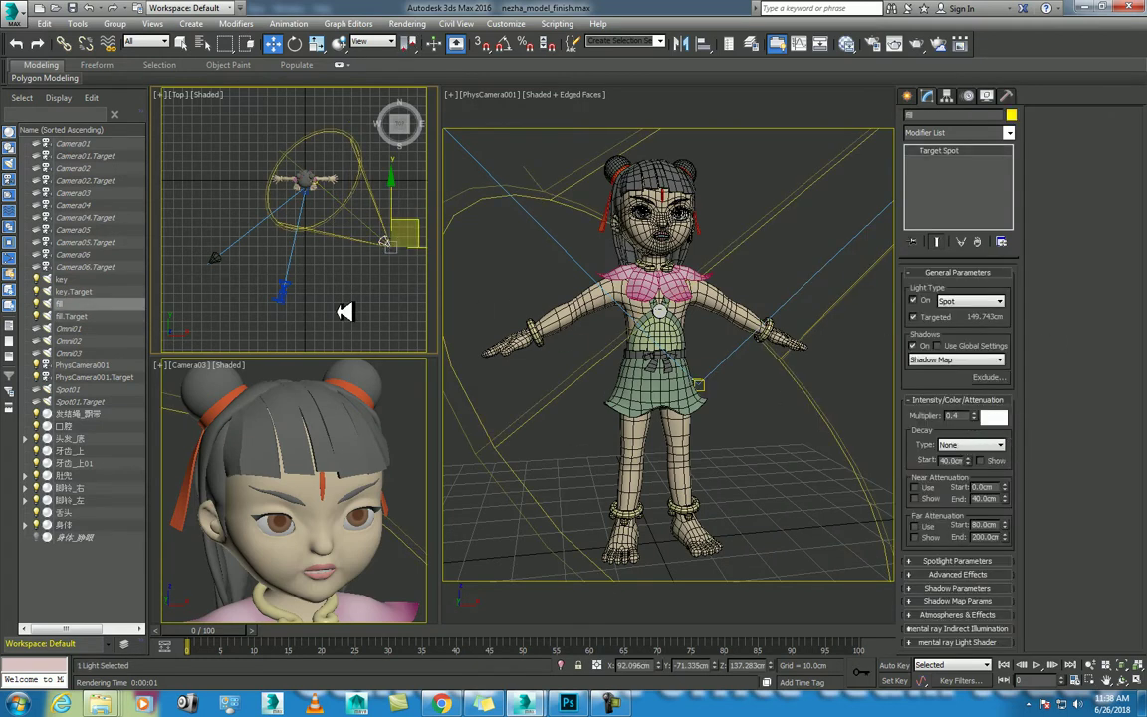
pyautogui.rightClick(368, 204)
pyautogui.click(361, 211)
pyautogui.click(785, 477)
pyautogui.hotkey('shift', 'q')
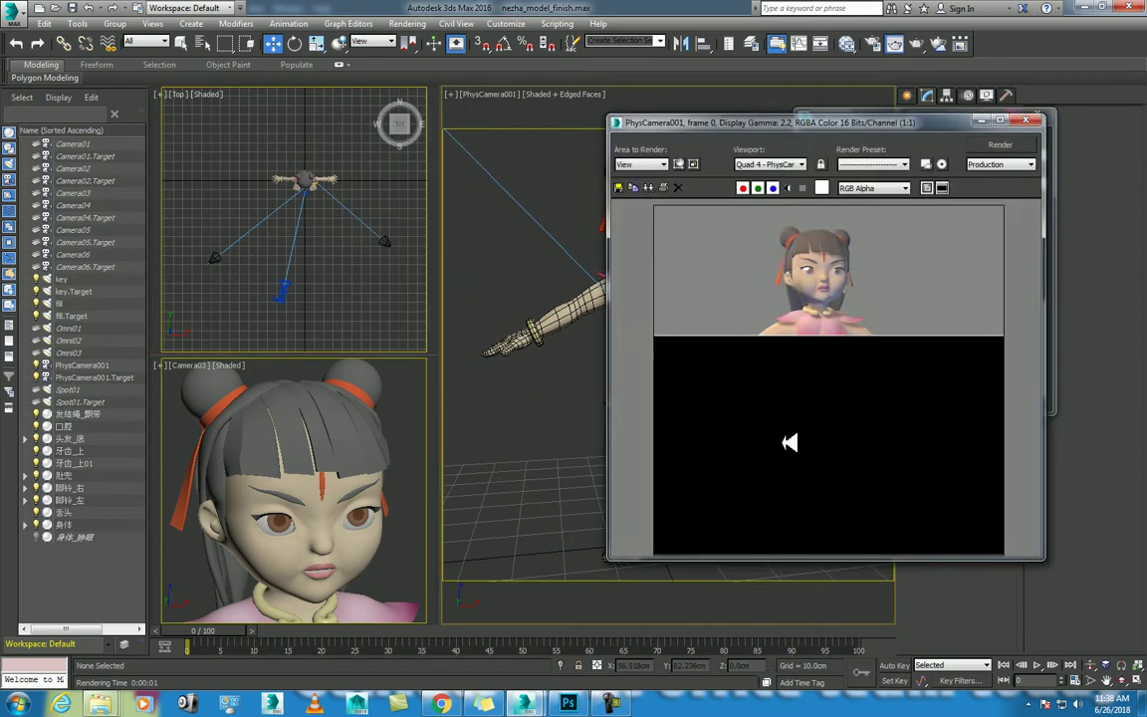
pyautogui.click(1026, 120)
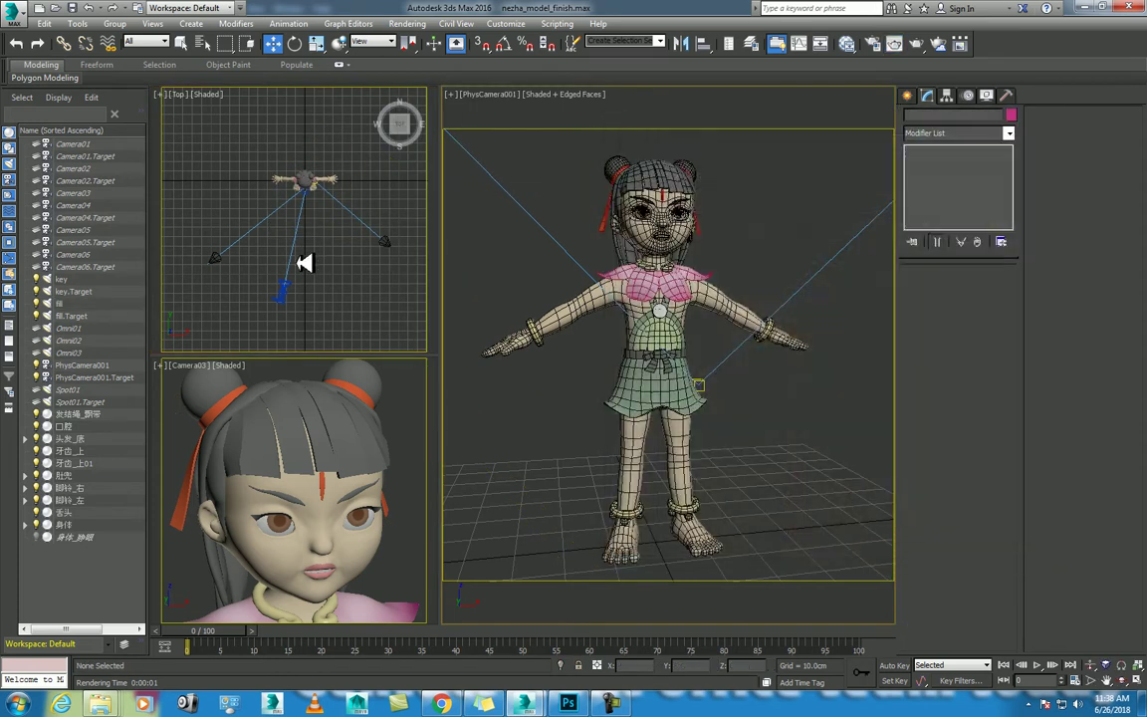
pyautogui.click(221, 259)
# - Clone the key light behind her as 'rim' with multiplier 2.0 and a light-blue colour
pyautogui.keyDown('shift'); pyautogui.moveTo(245, 253); pyautogui.dragTo(236, 102); pyautogui.keyUp('shift')
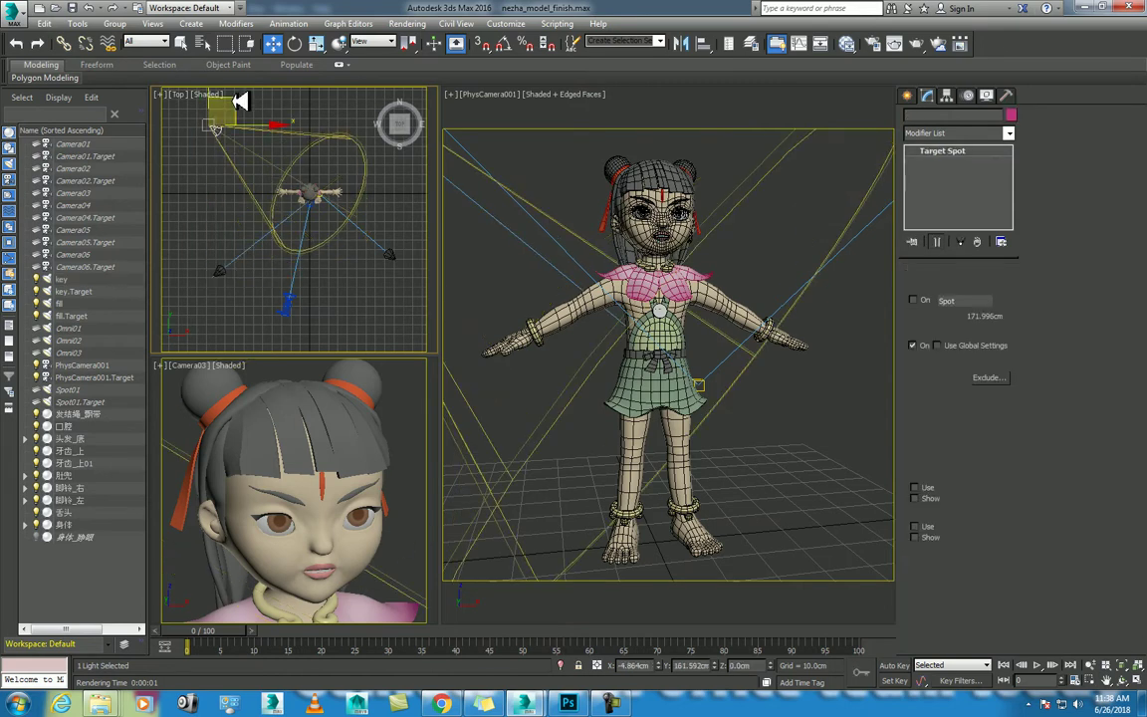
pyautogui.click(585, 410)
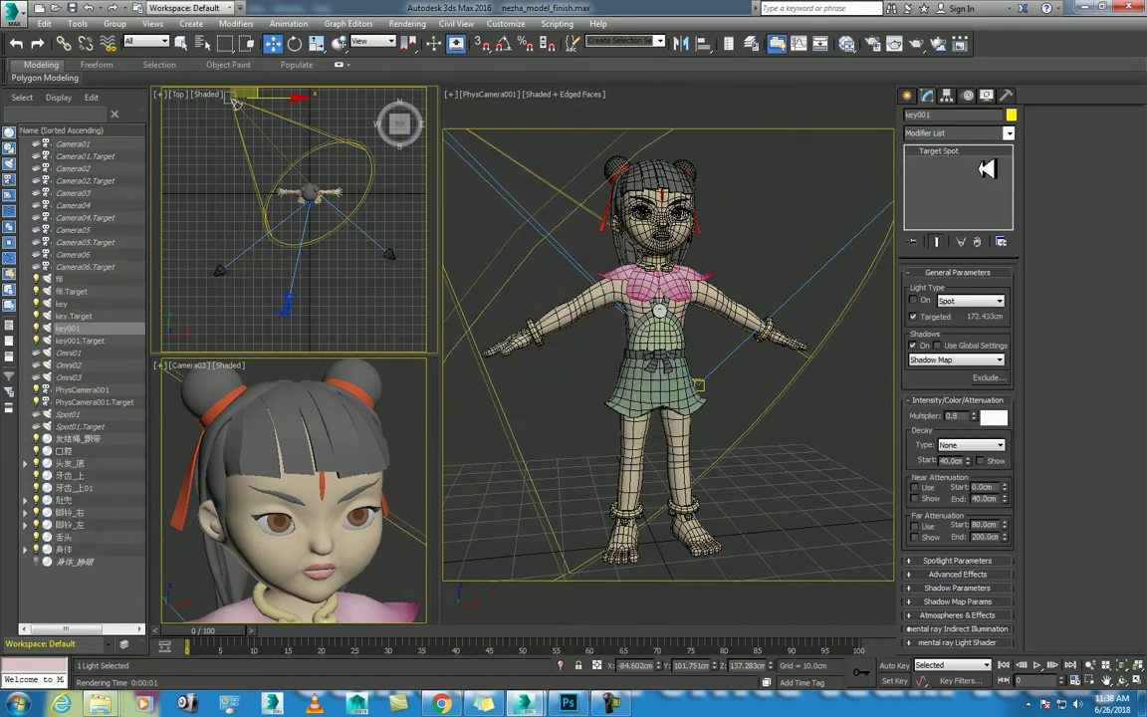
pyautogui.click(949, 115)
pyautogui.write('rim')
pyautogui.click(968, 417)
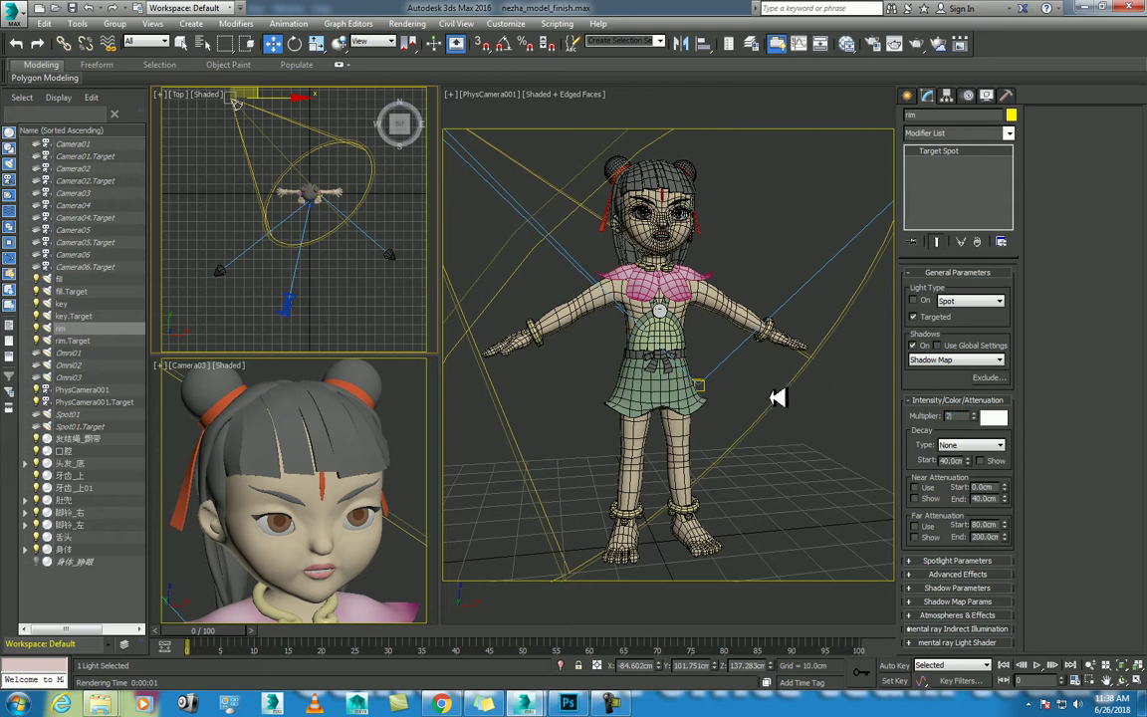
pyautogui.click(996, 417)
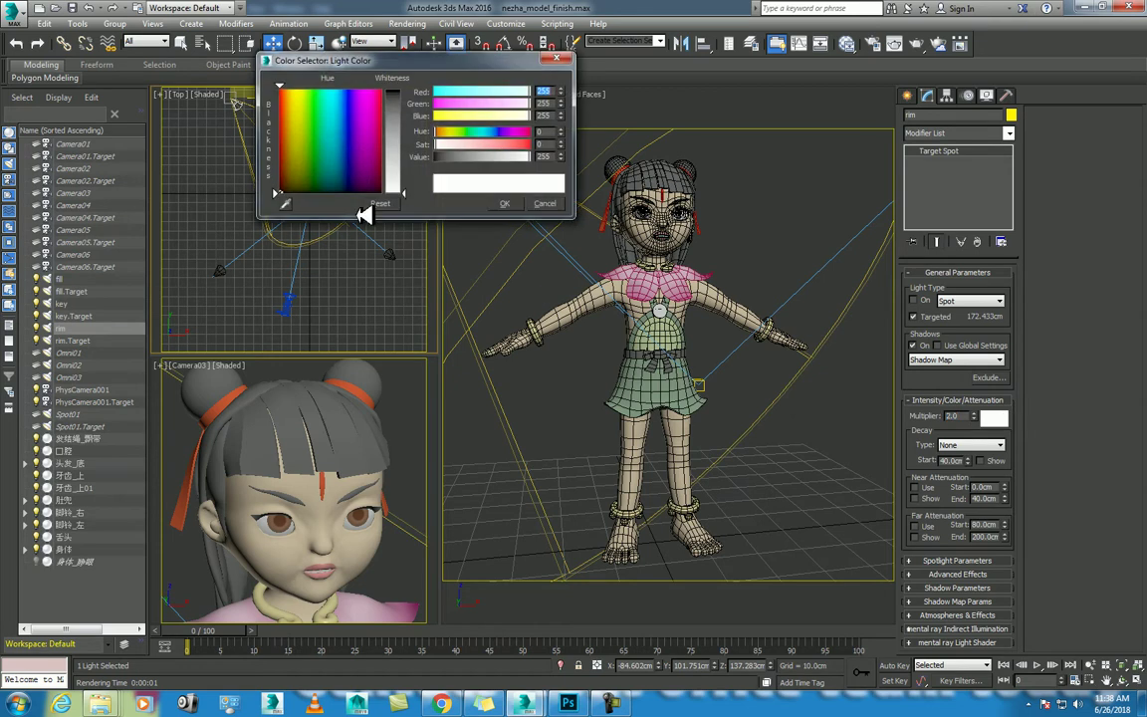
pyautogui.moveTo(399, 111); pyautogui.dragTo(397, 107)
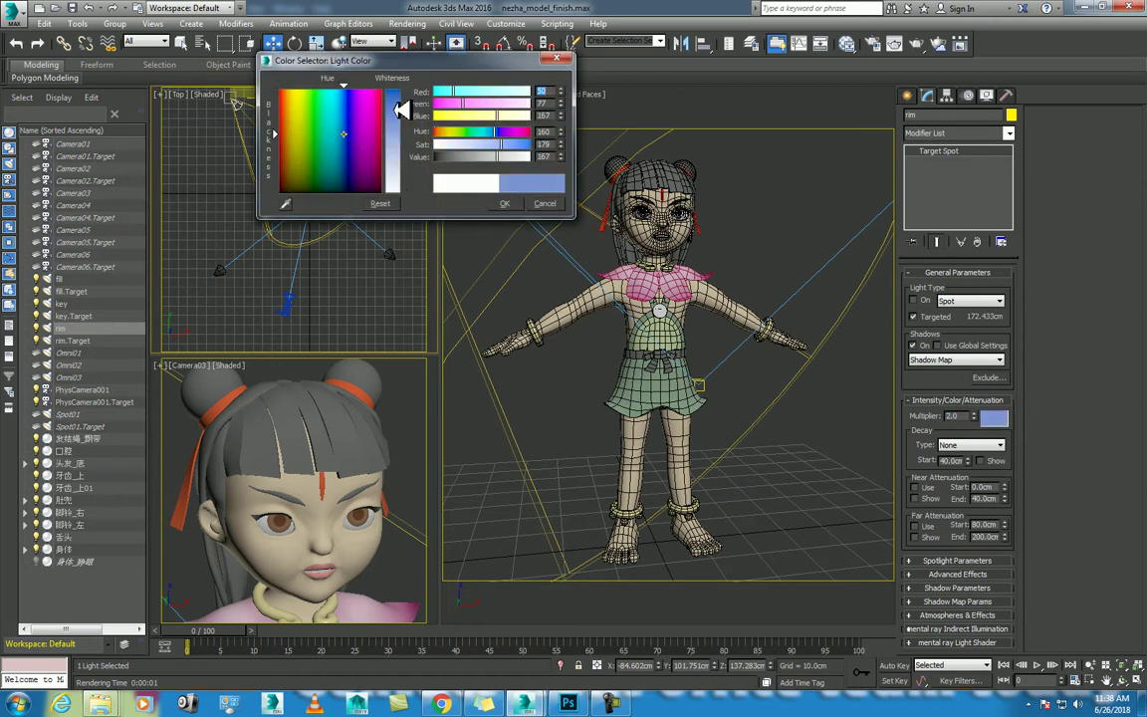
pyautogui.click(503, 203)
# - Aim the rim light at her hair with Place Highlight, then shift it to one side
pyautogui.moveTo(278, 219); pyautogui.dragTo(323, 220)
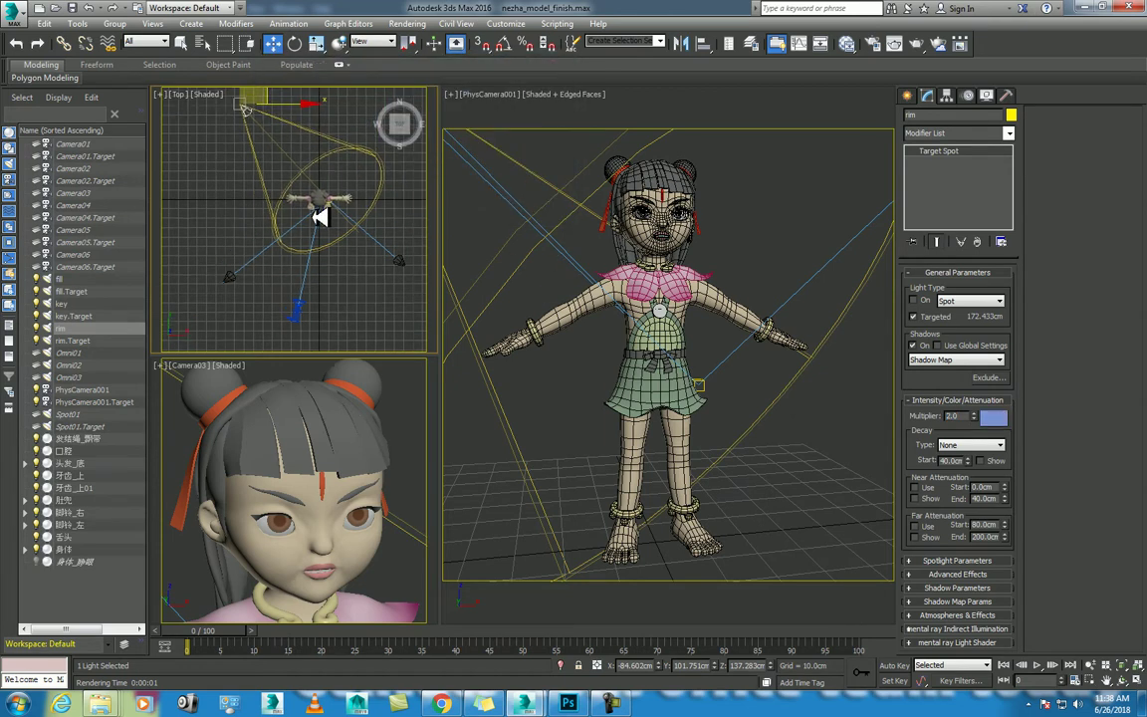
pyautogui.click(329, 403)
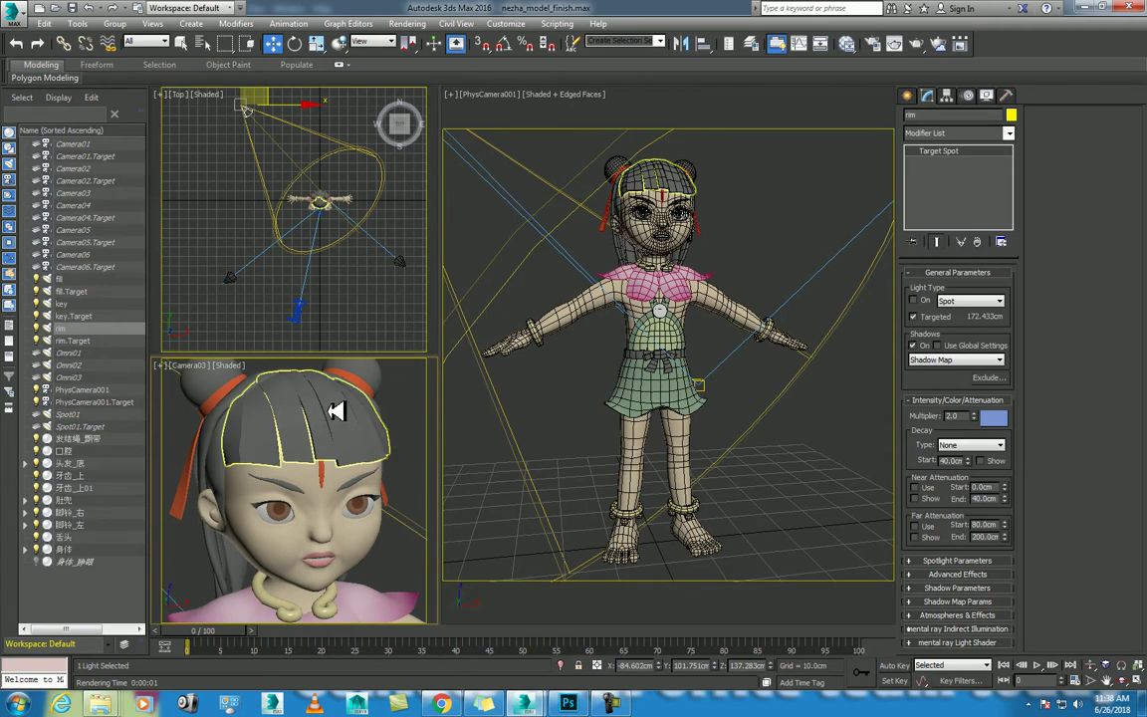
pyautogui.press('p')
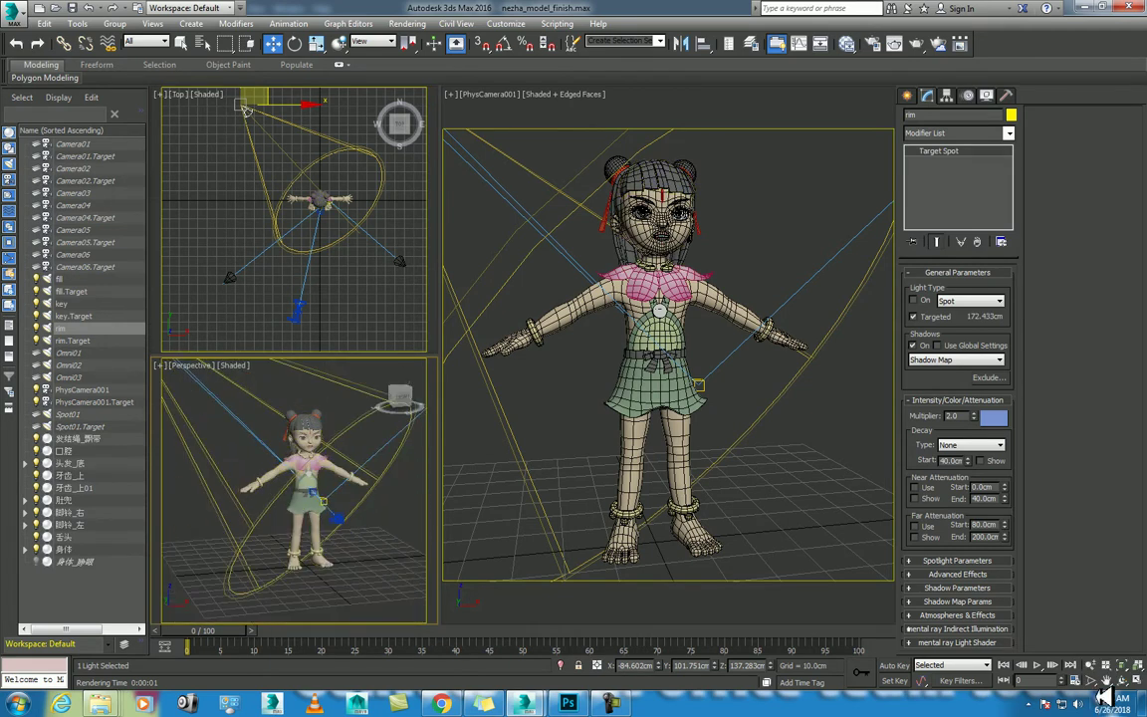
pyautogui.click(1123, 680)
pyautogui.moveTo(277, 474)
pyautogui.mouseDown()
pyautogui.moveTo(321, 498)
pyautogui.moveTo(264, 476)
pyautogui.mouseUp()
pyautogui.press('w')
pyautogui.moveTo(269, 135); pyautogui.dragTo(277, 207, button='middle')
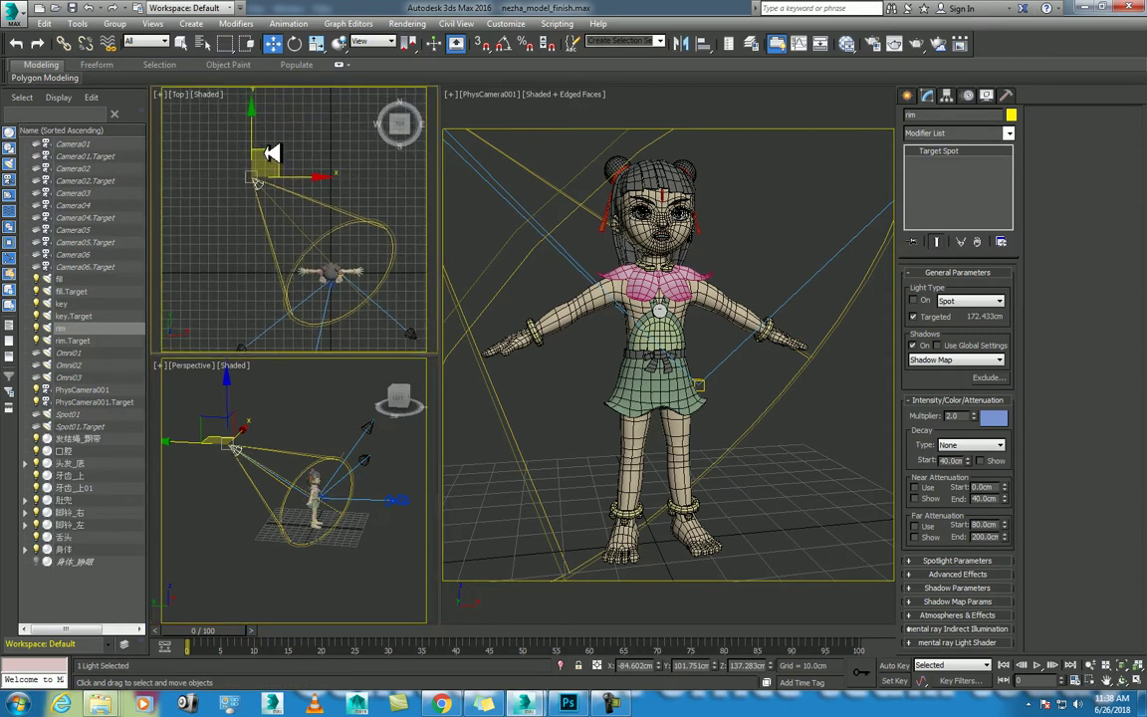
pyautogui.moveTo(272, 152); pyautogui.dragTo(239, 210)
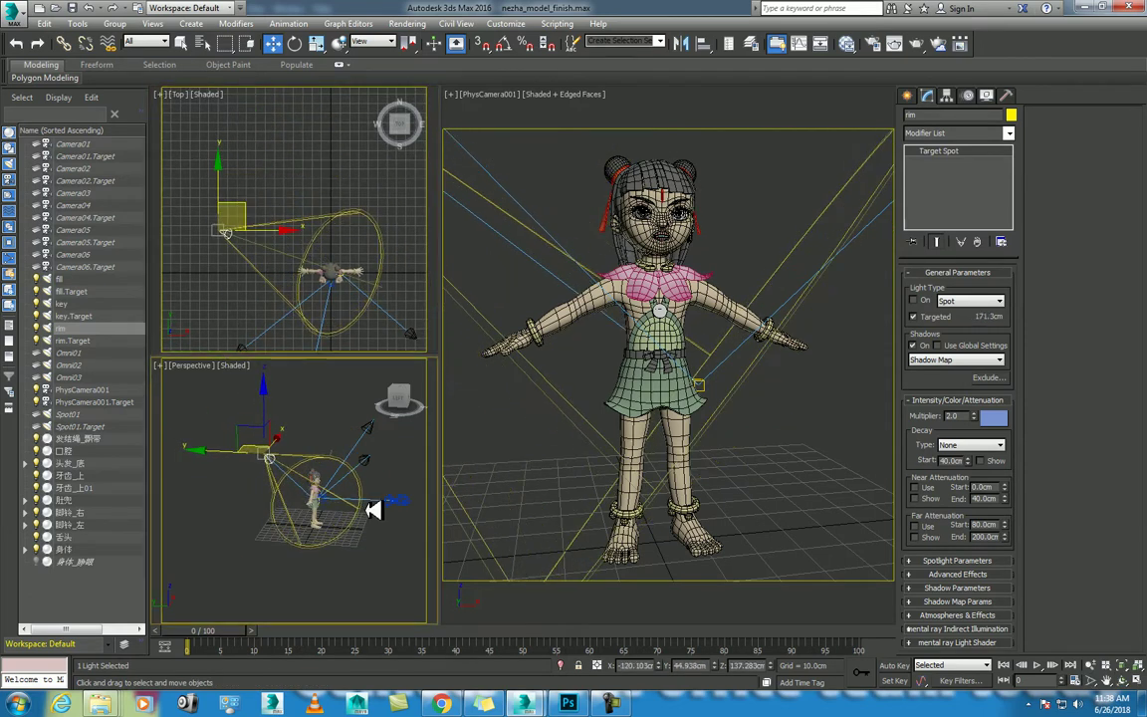
# - Test-render PhysCamera001 with the rim light, then move the rim light in the Top view
pyautogui.scroll(3, 373, 509)
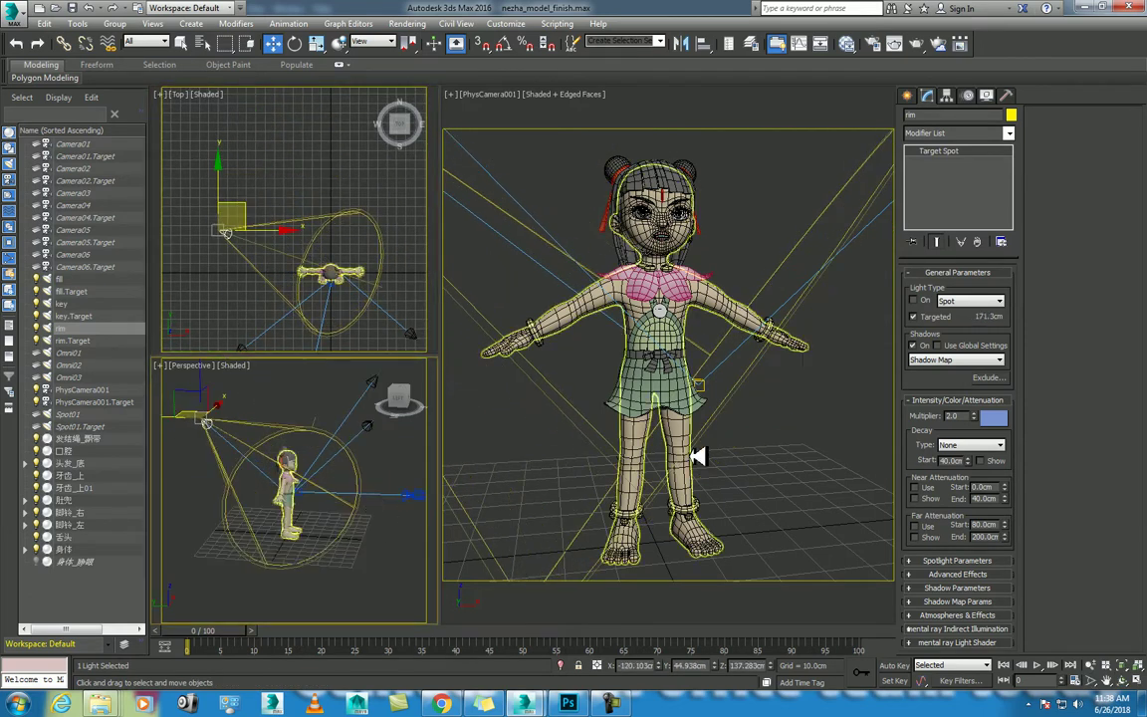
pyautogui.click(759, 391)
pyautogui.hotkey('shift', 'q')
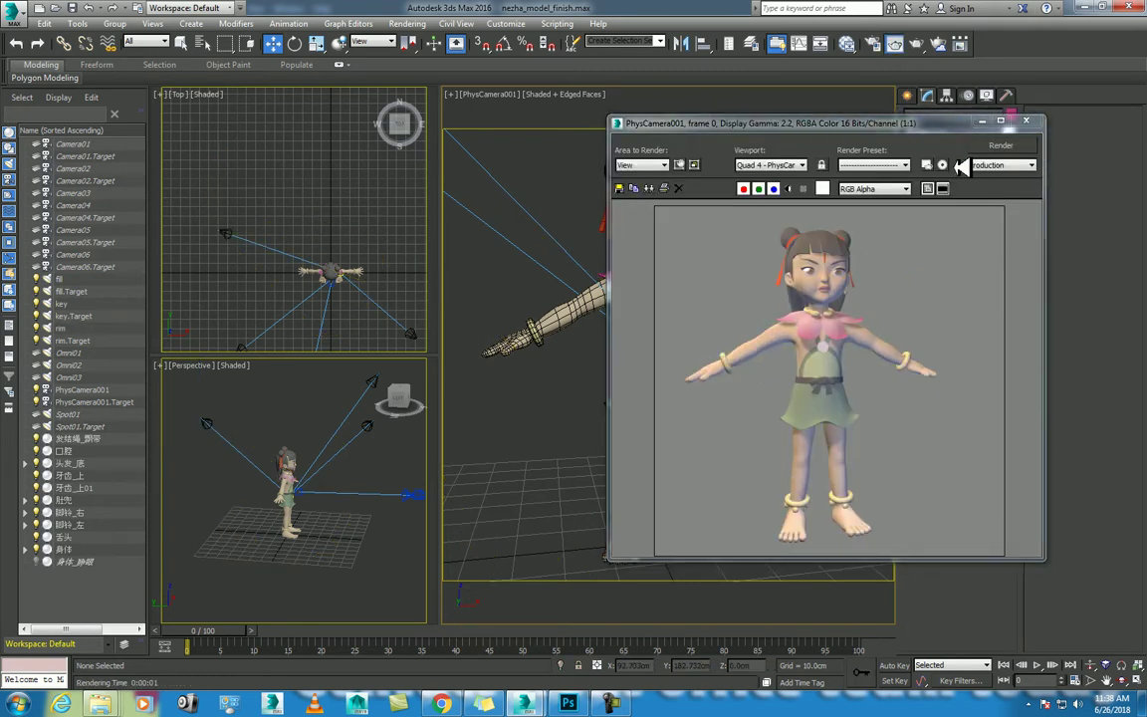
pyautogui.click(1026, 121)
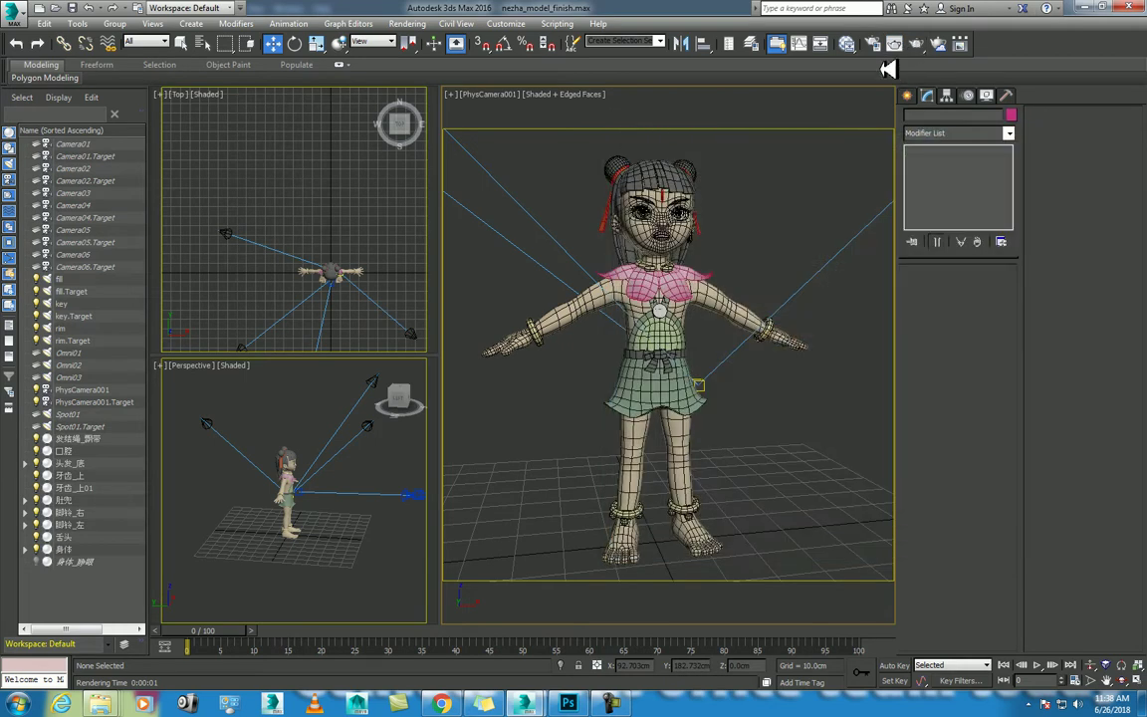
pyautogui.moveTo(568, 703)
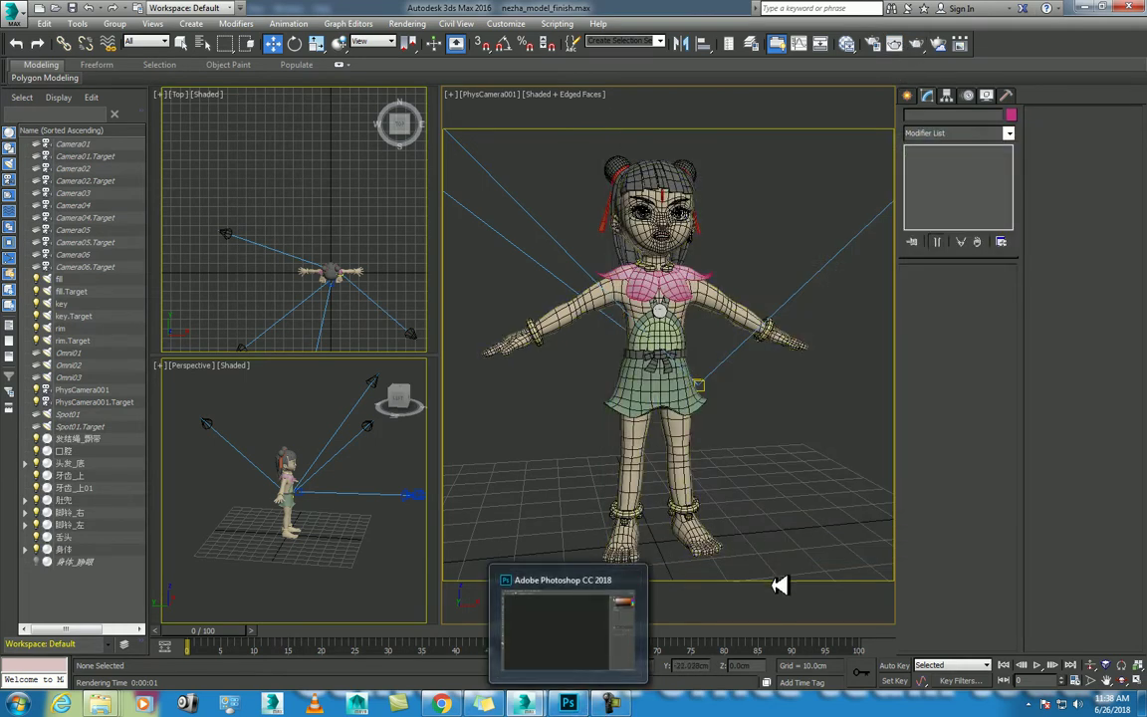
pyautogui.click(611, 704)
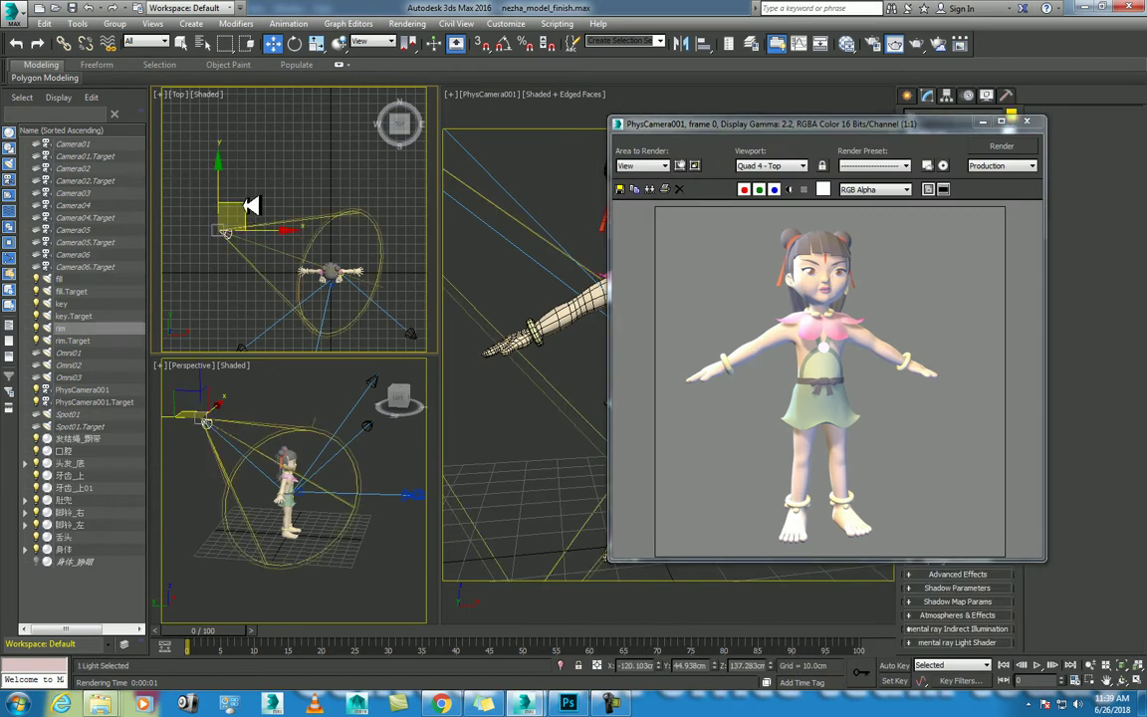
pyautogui.moveTo(251, 206); pyautogui.dragTo(269, 199)
# - Maximize the Perspective view and orbit to see the character from behind
pyautogui.click(986, 124)
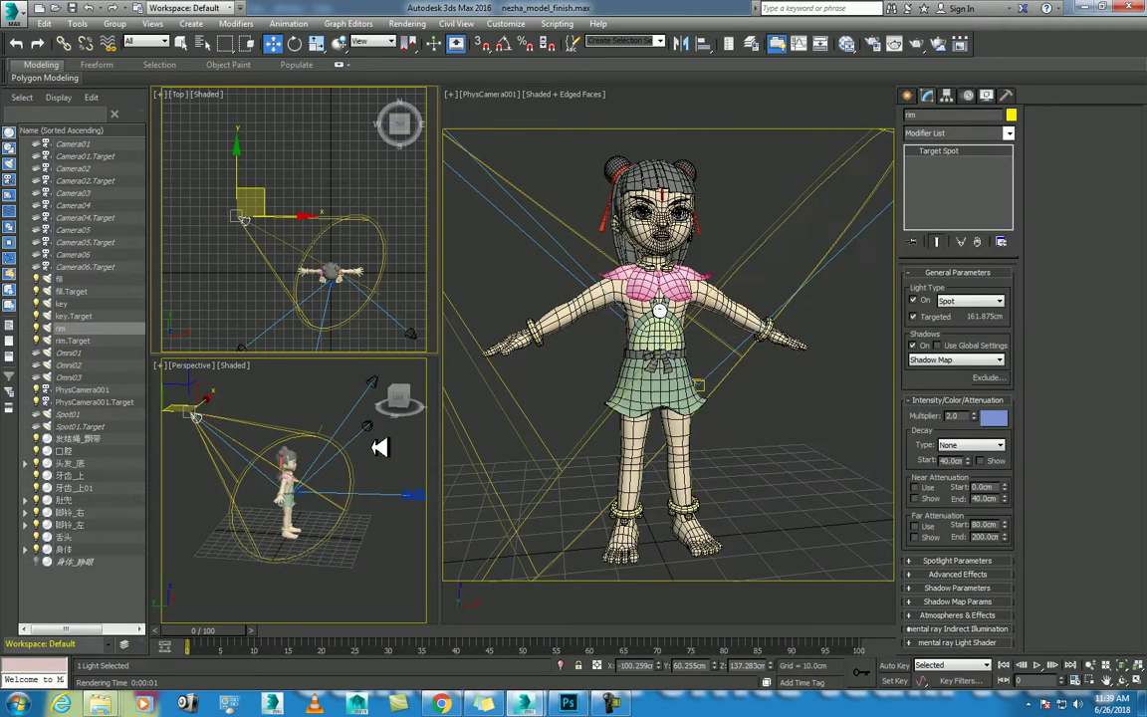
pyautogui.rightClick(333, 449)
pyautogui.hotkey('alt', 'w')
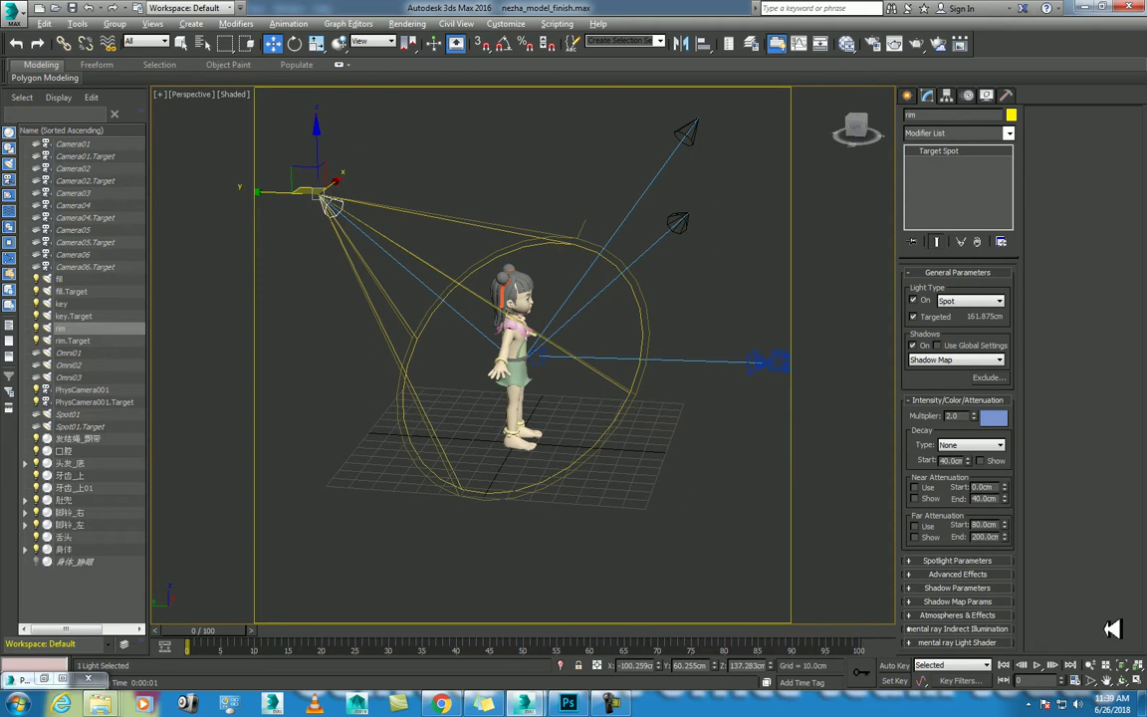
pyautogui.click(1122, 680)
pyautogui.moveTo(443, 398); pyautogui.dragTo(555, 380)
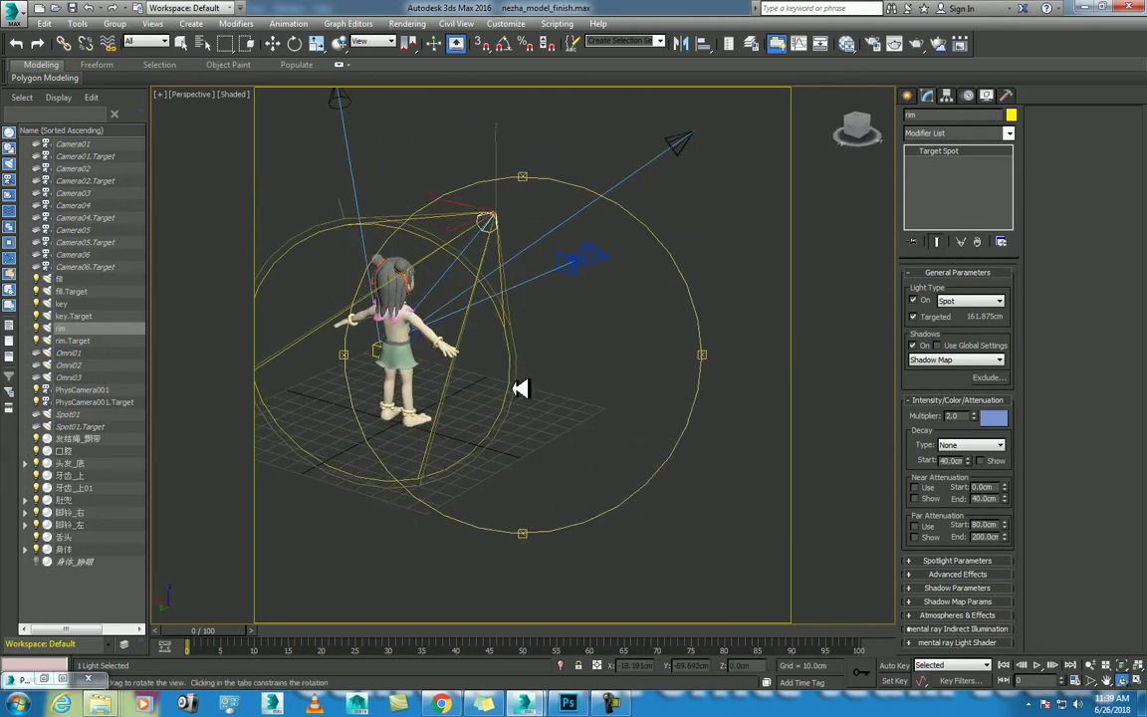
pyautogui.rightClick(555, 380)
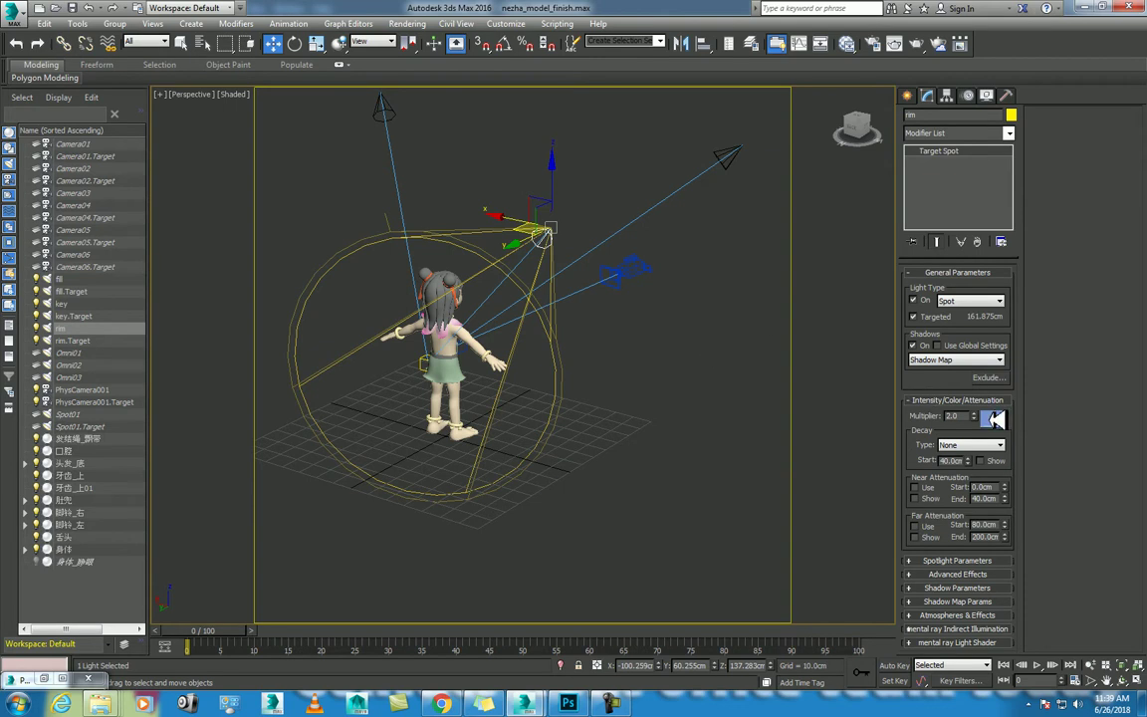
# - Change the rim light's colour to saturated red (243, 0, 0)
pyautogui.click(993, 417)
pyautogui.moveTo(389, 102); pyautogui.dragTo(382, 90)
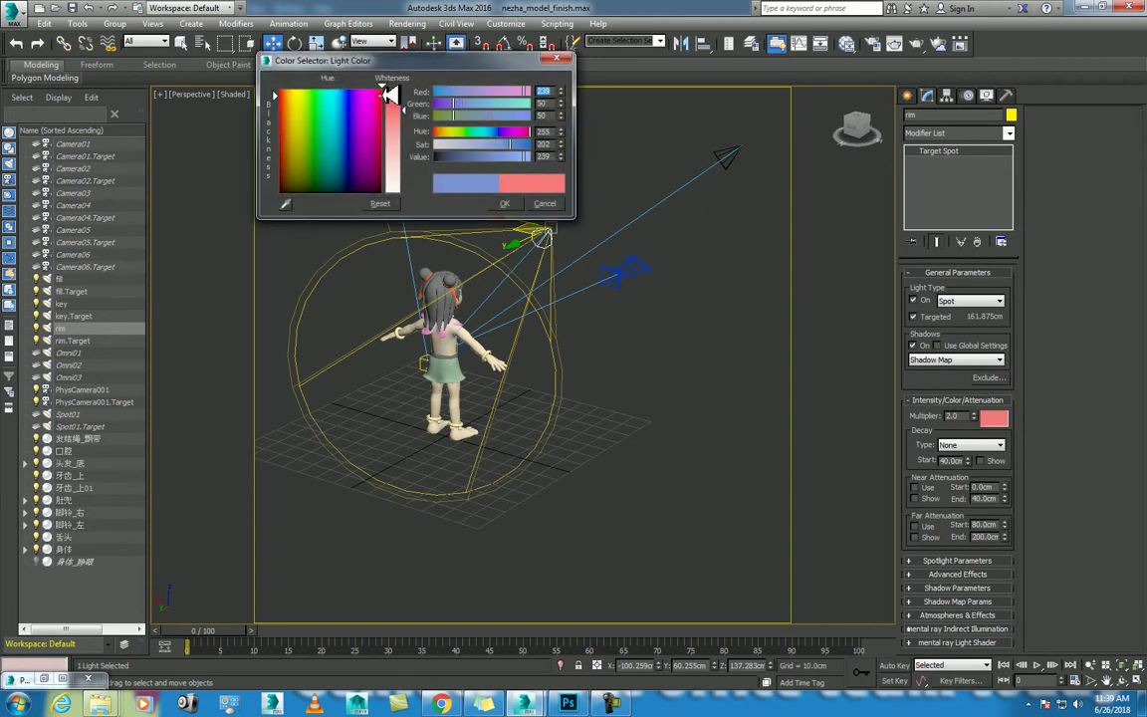
pyautogui.click(505, 203)
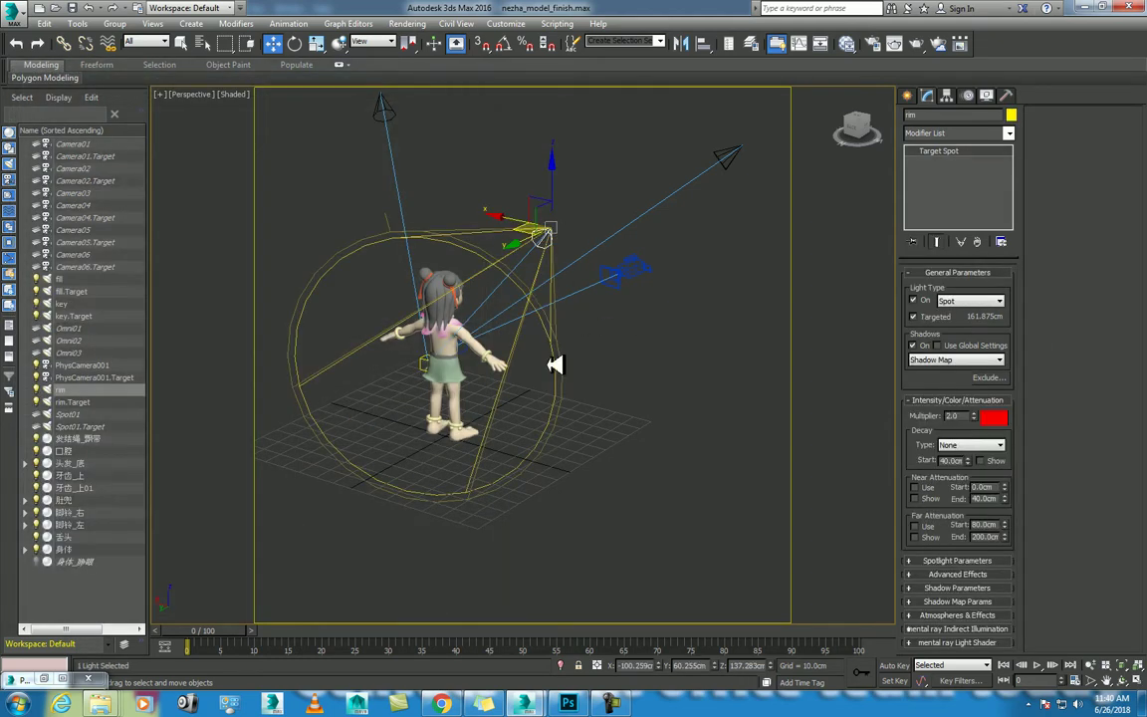
pyautogui.moveTo(556, 364); pyautogui.dragTo(622, 405, button='middle')
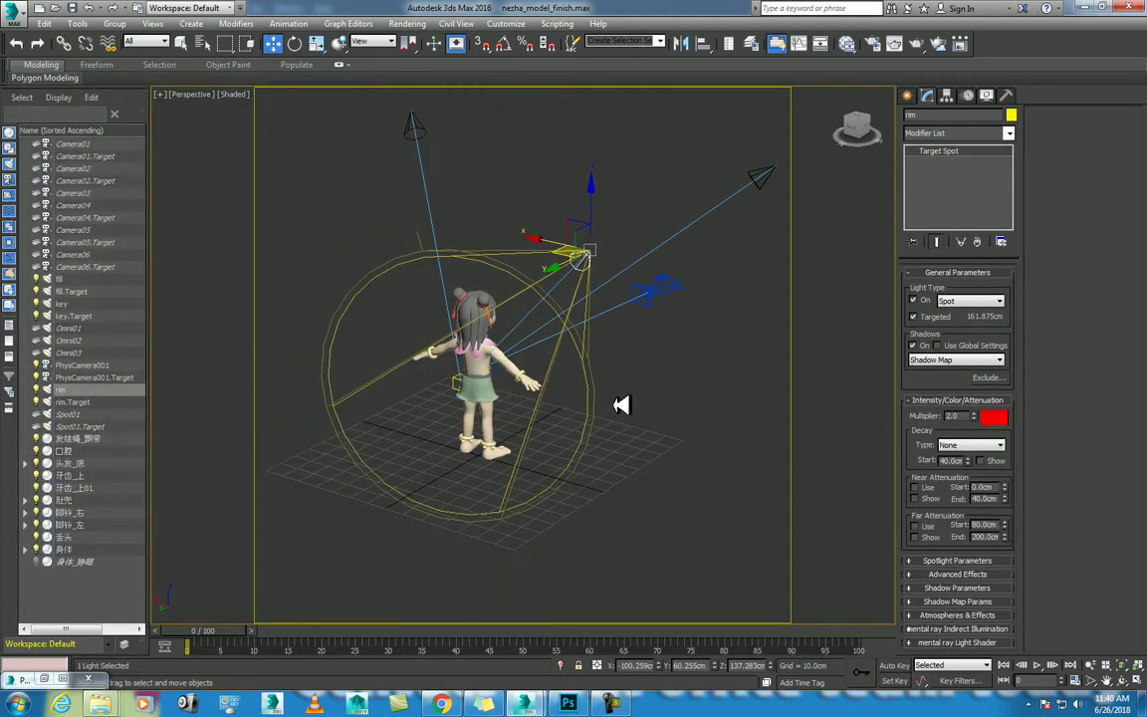
pyautogui.click(227, 93)
pyautogui.click(194, 94)
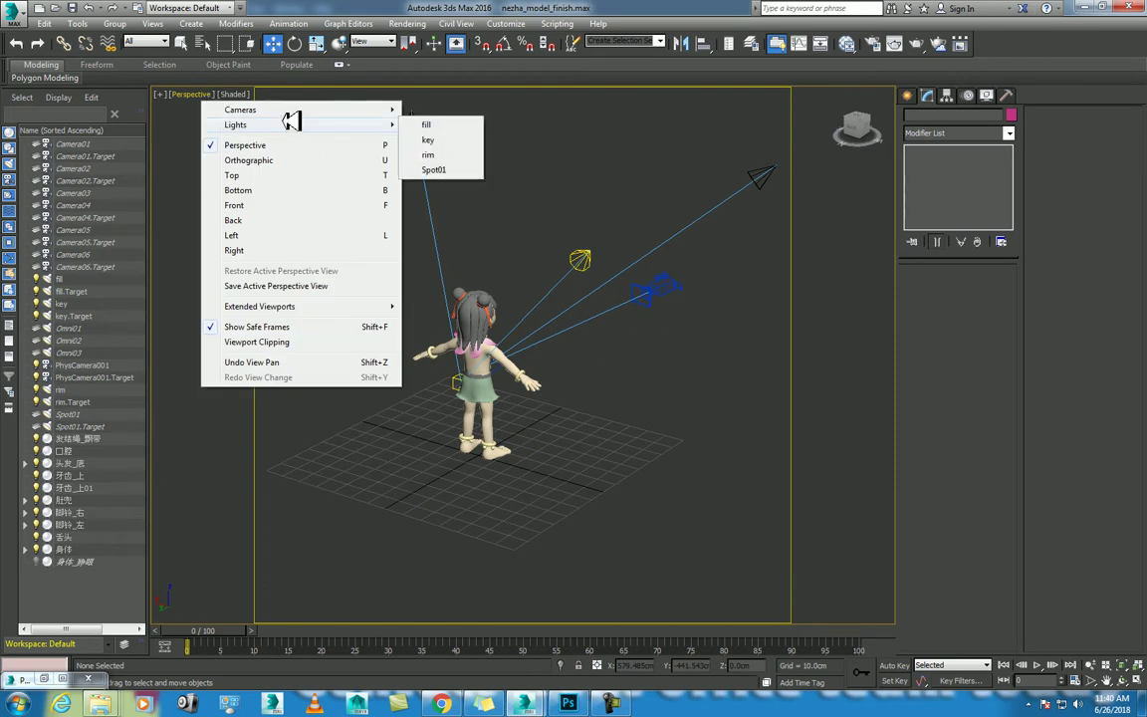
# - Look through the rim, key and fill lights in turn to check their aim
pyautogui.moveTo(259, 124)
pyautogui.click(449, 156)
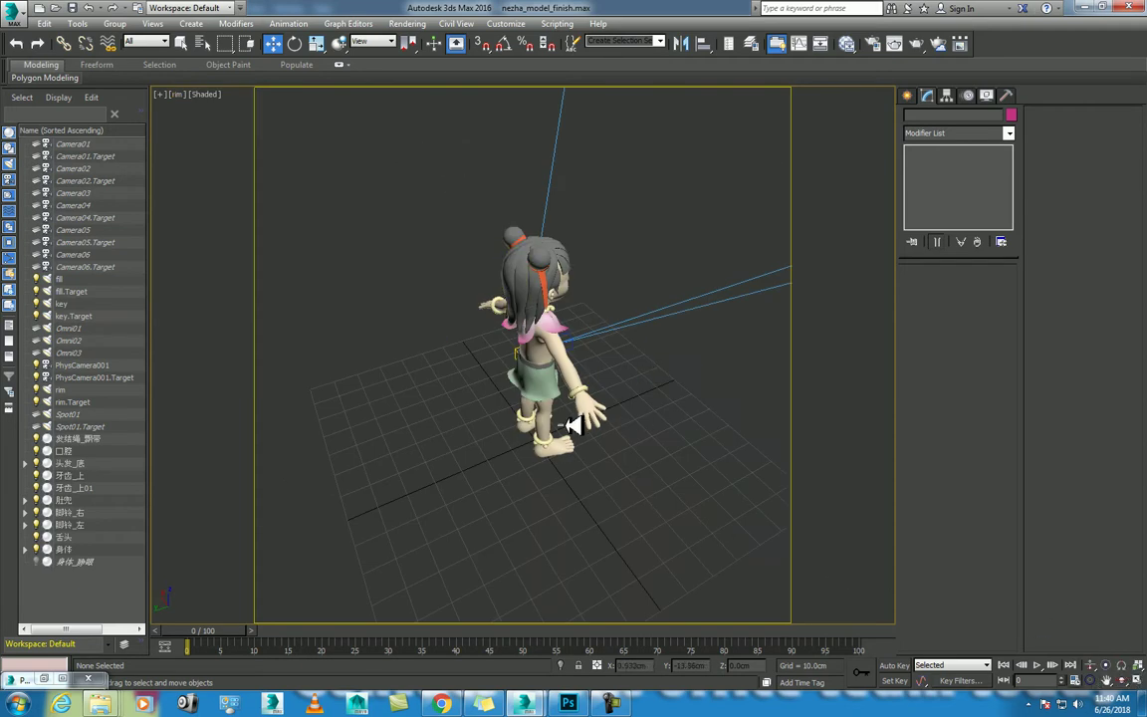
pyautogui.moveTo(586, 440)
pyautogui.mouseDown()
pyautogui.moveTo(643, 435)
pyautogui.moveTo(617, 450)
pyautogui.moveTo(643, 438)
pyautogui.mouseUp()
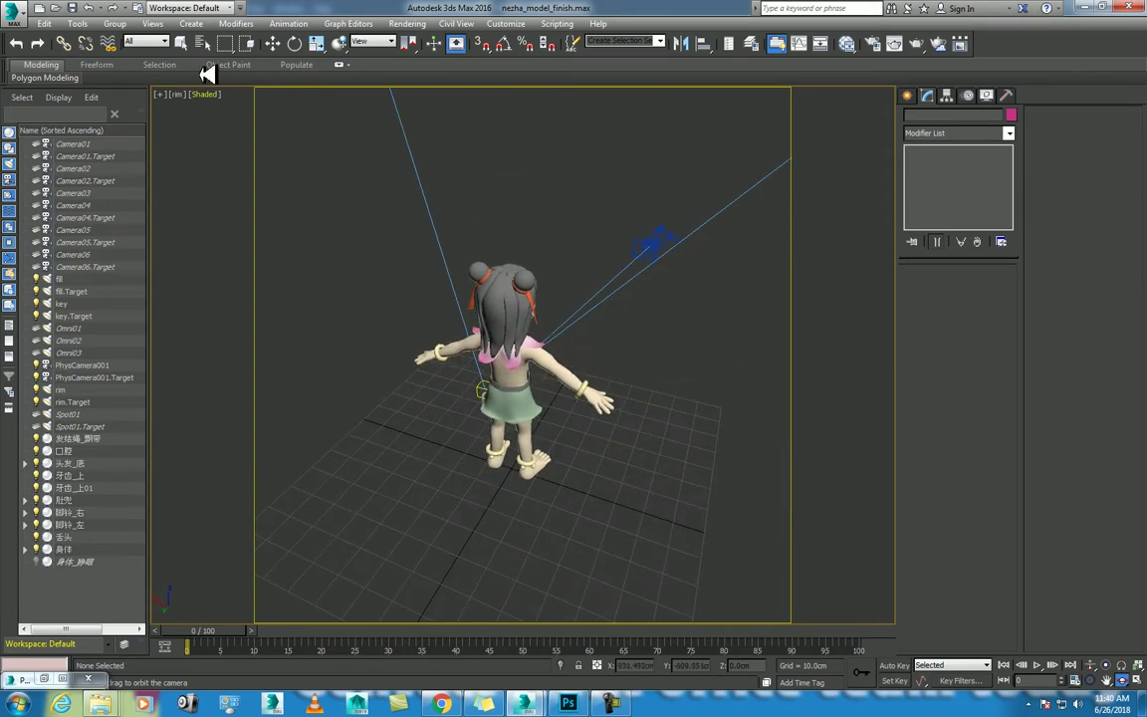
pyautogui.click(186, 96)
pyautogui.moveTo(214, 124)
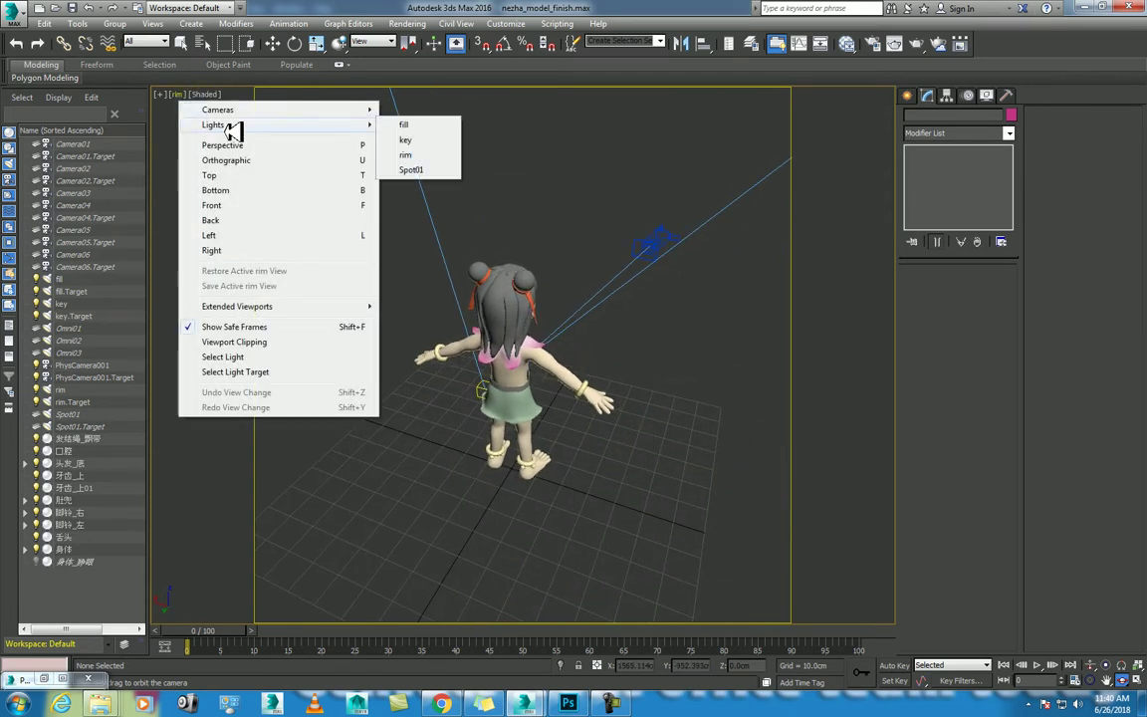
pyautogui.click(420, 139)
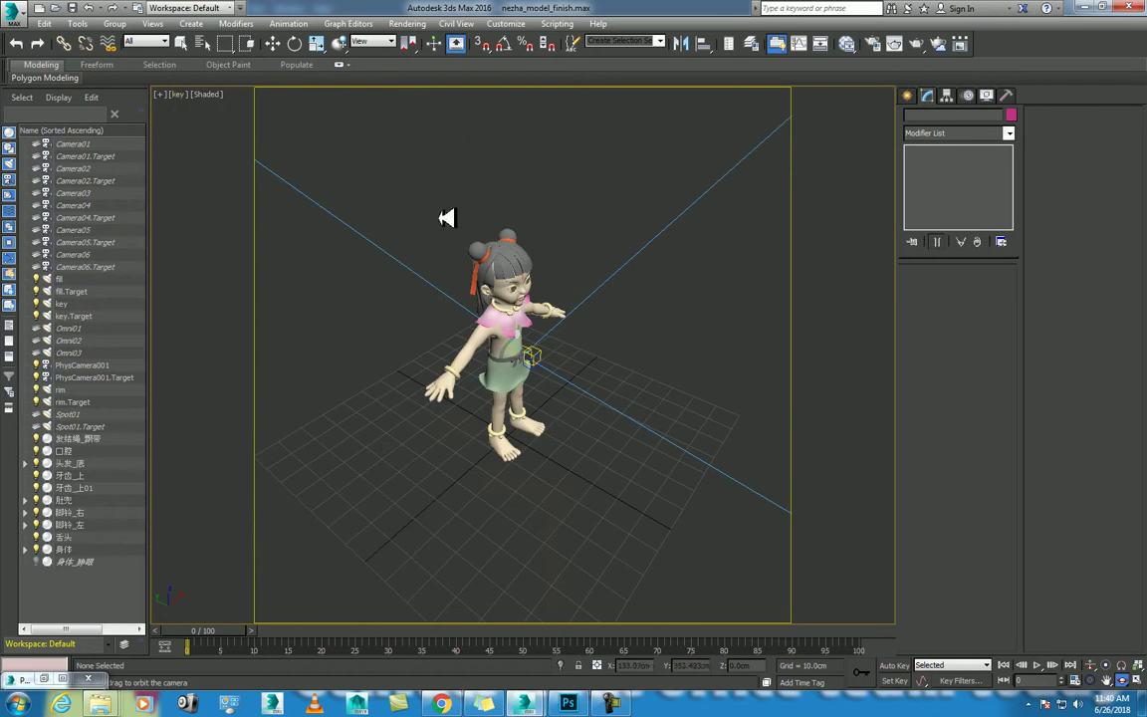
pyautogui.moveTo(548, 478); pyautogui.dragTo(551, 464)
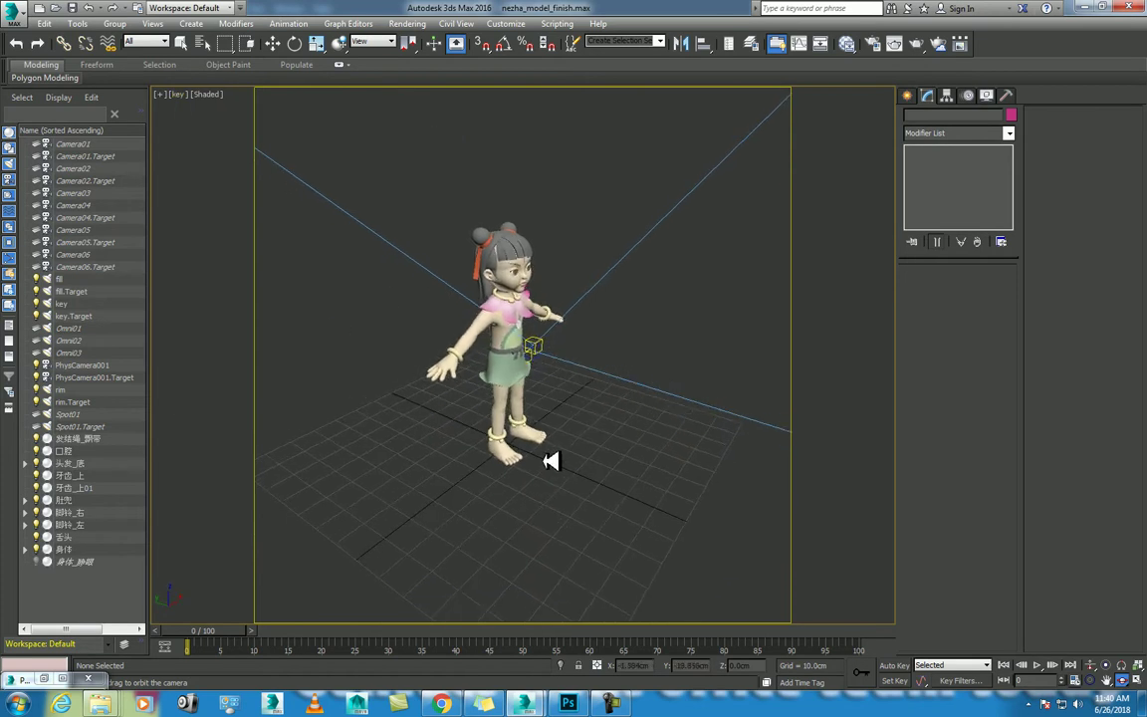
pyautogui.click(183, 93)
pyautogui.moveTo(208, 125)
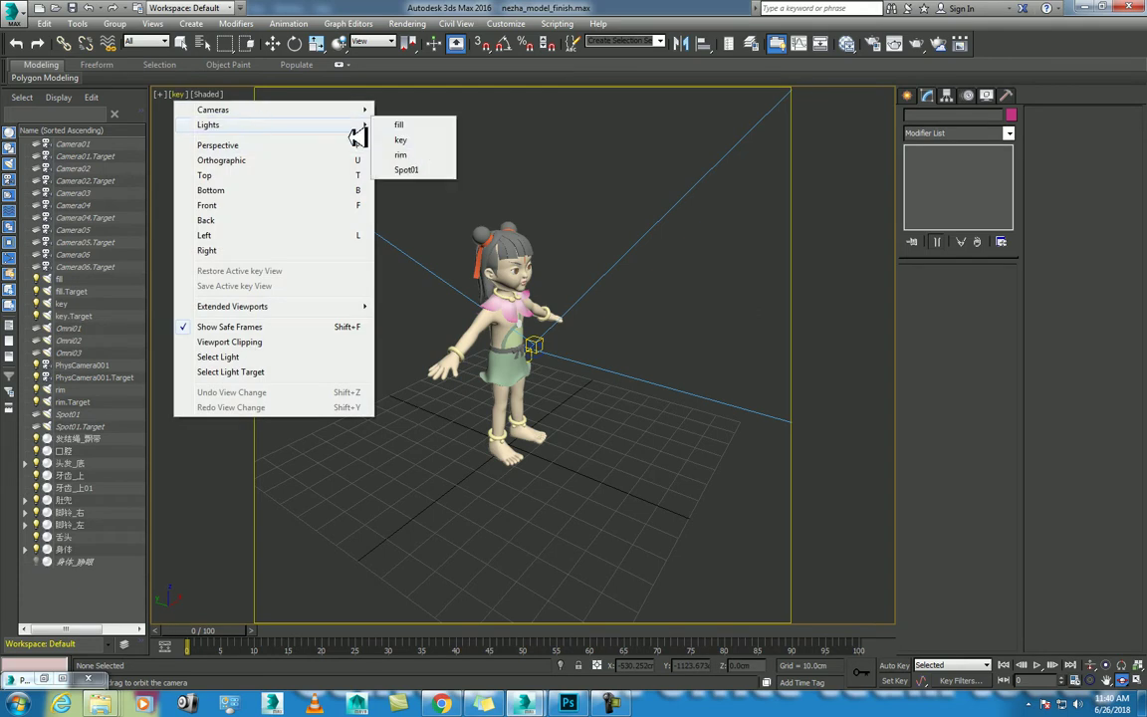
pyautogui.click(422, 126)
pyautogui.moveTo(538, 405); pyautogui.dragTo(549, 388)
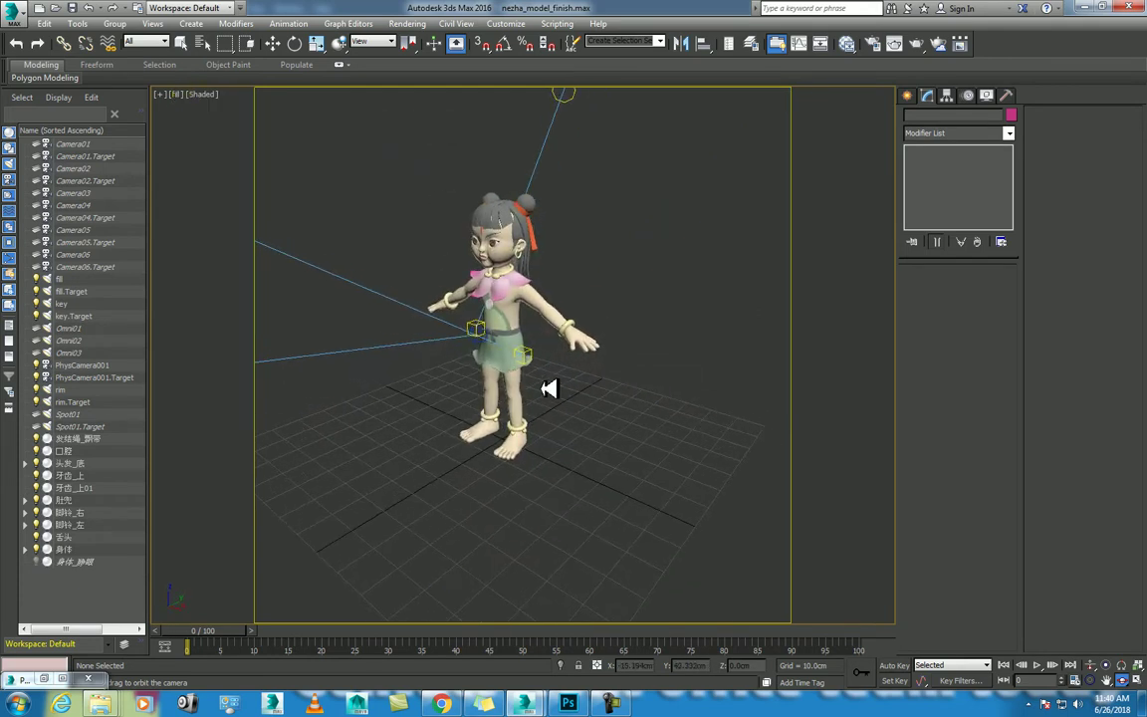
# - Return to the Perspective view, orbit behind the character and test-render it
pyautogui.press('w')
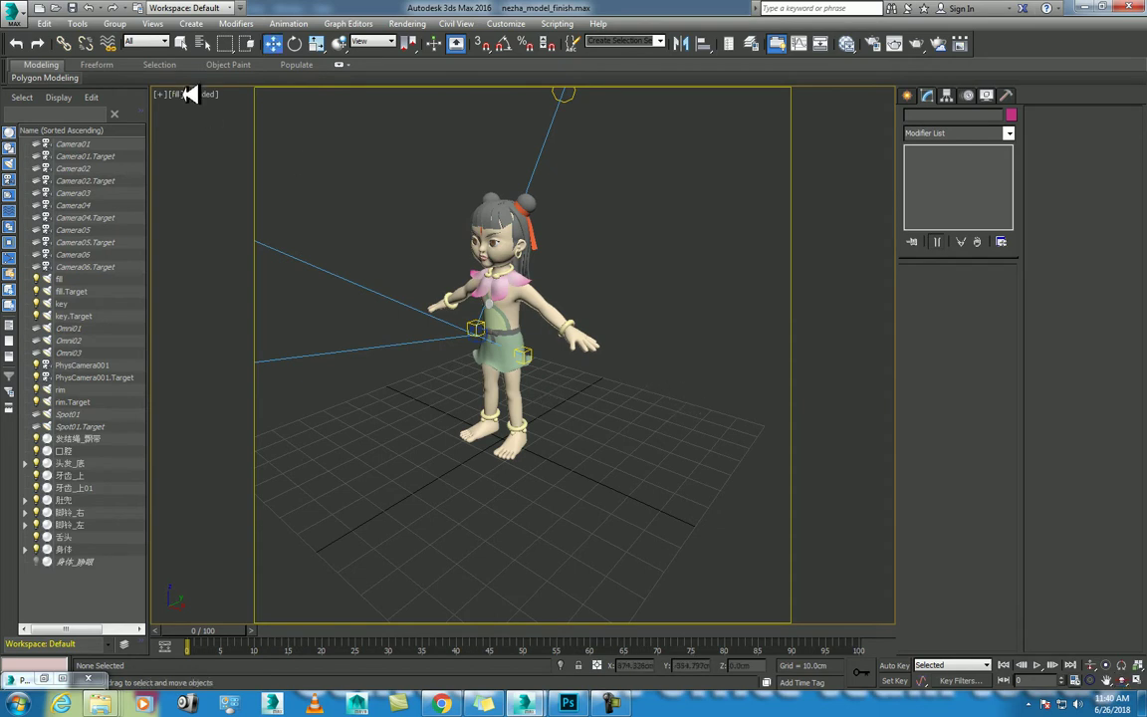
pyautogui.click(186, 92)
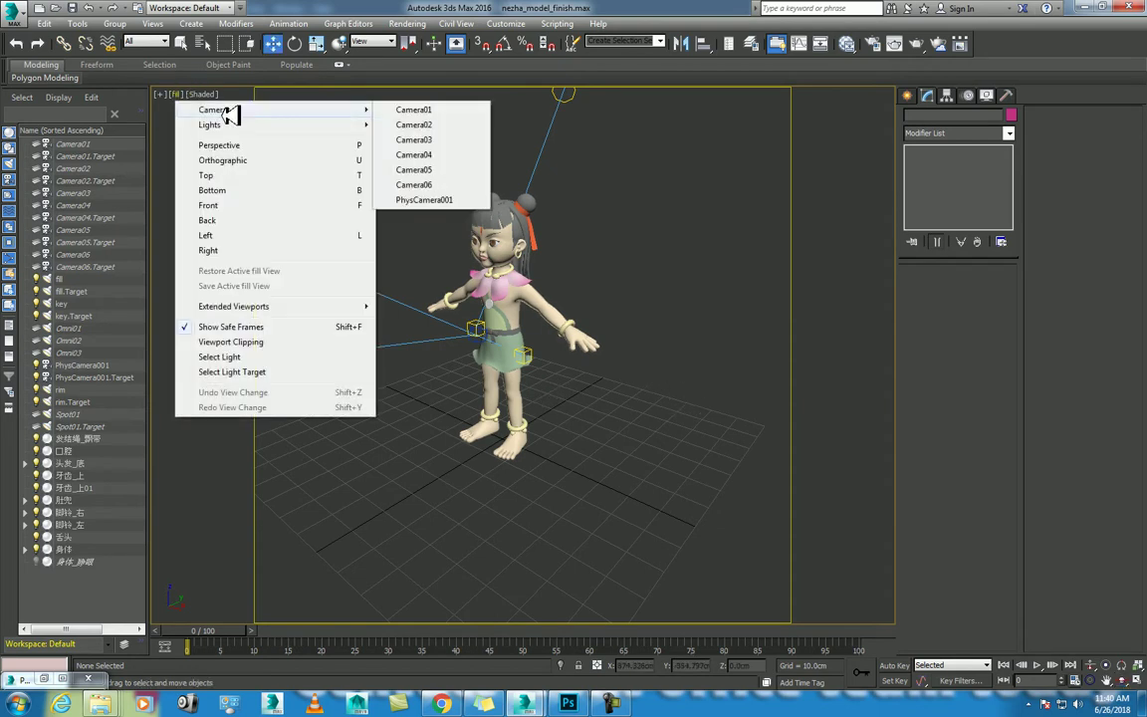
pyautogui.moveTo(229, 125)
pyautogui.click(404, 154)
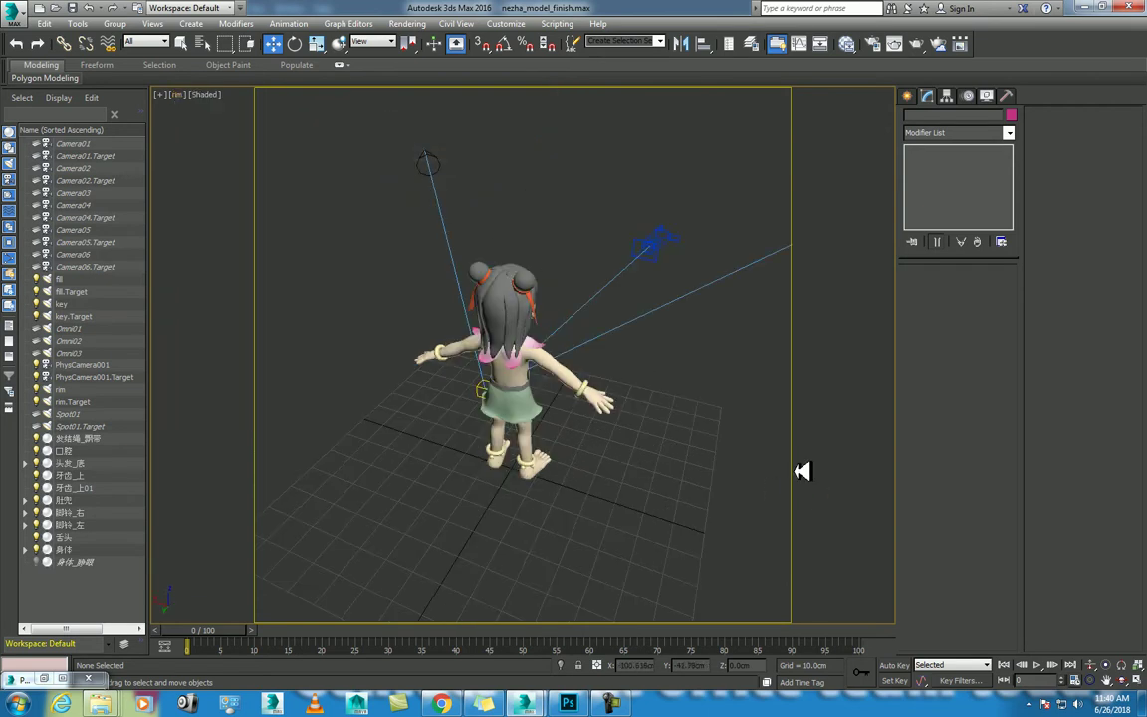
pyautogui.rightClick(840, 472)
pyautogui.click(775, 345)
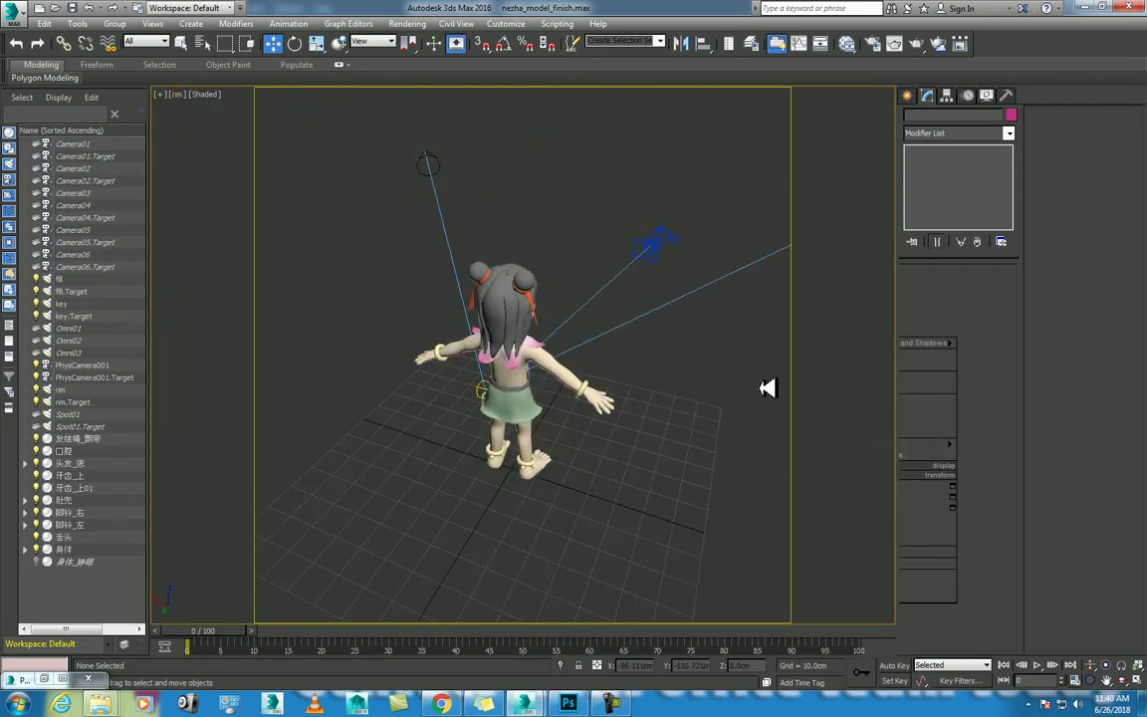
pyautogui.press('p')
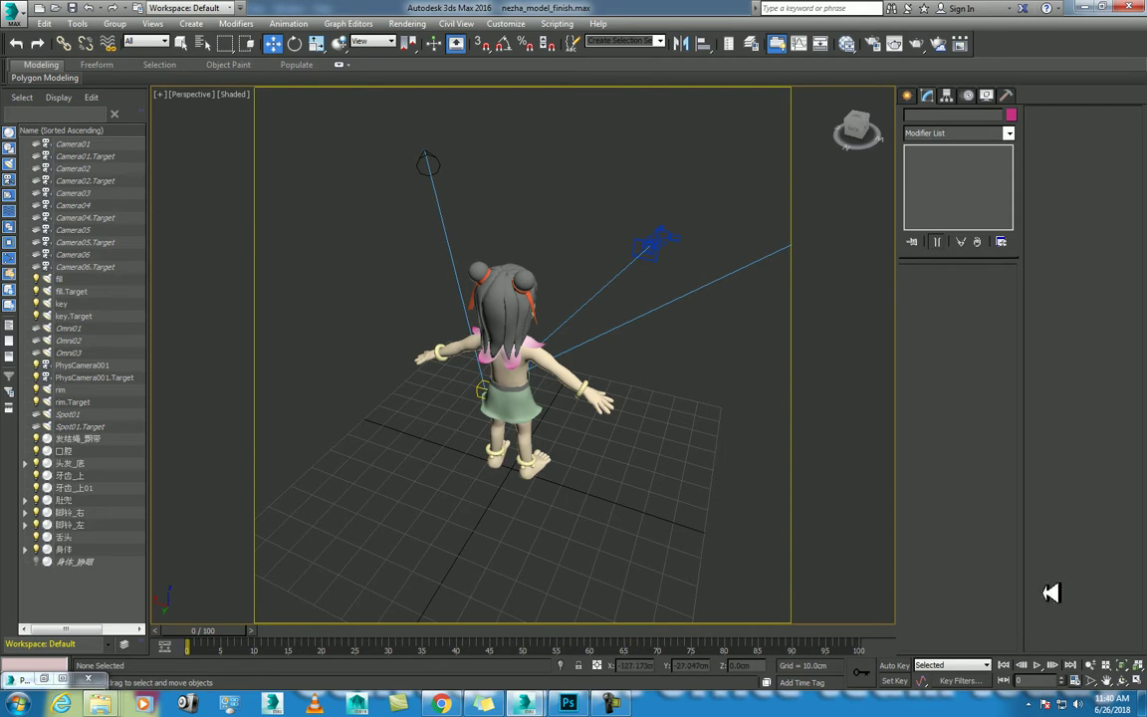
pyautogui.scroll(3, 745, 498)
pyautogui.keyDown('alt'); pyautogui.moveTo(748, 443); pyautogui.dragTo(824, 481, button='middle'); pyautogui.keyUp('alt')
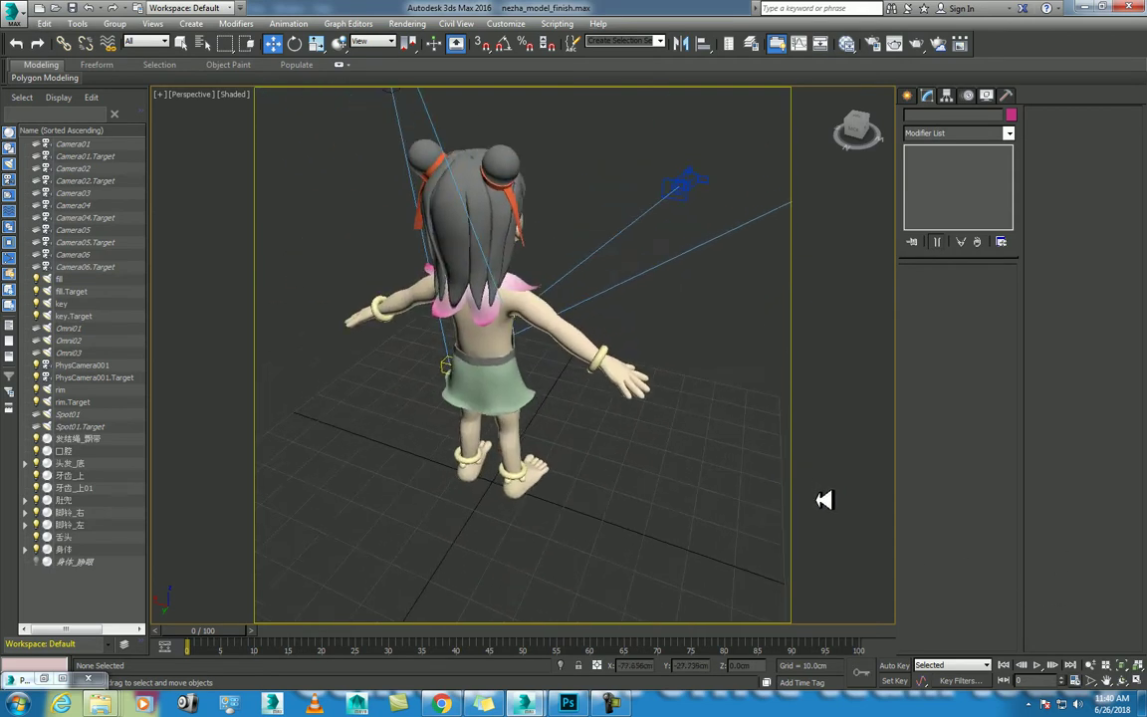
pyautogui.hotkey('shift', 'q')
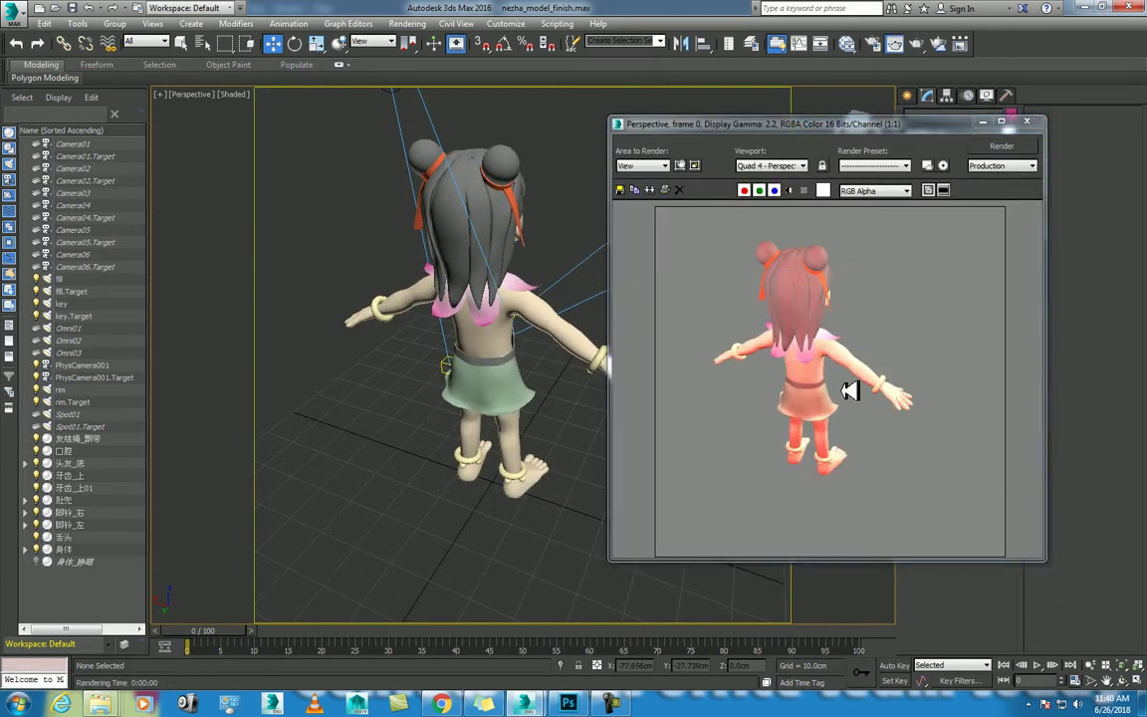
# - View the scene through Camera01 and test-render the character's front
pyautogui.click(1027, 121)
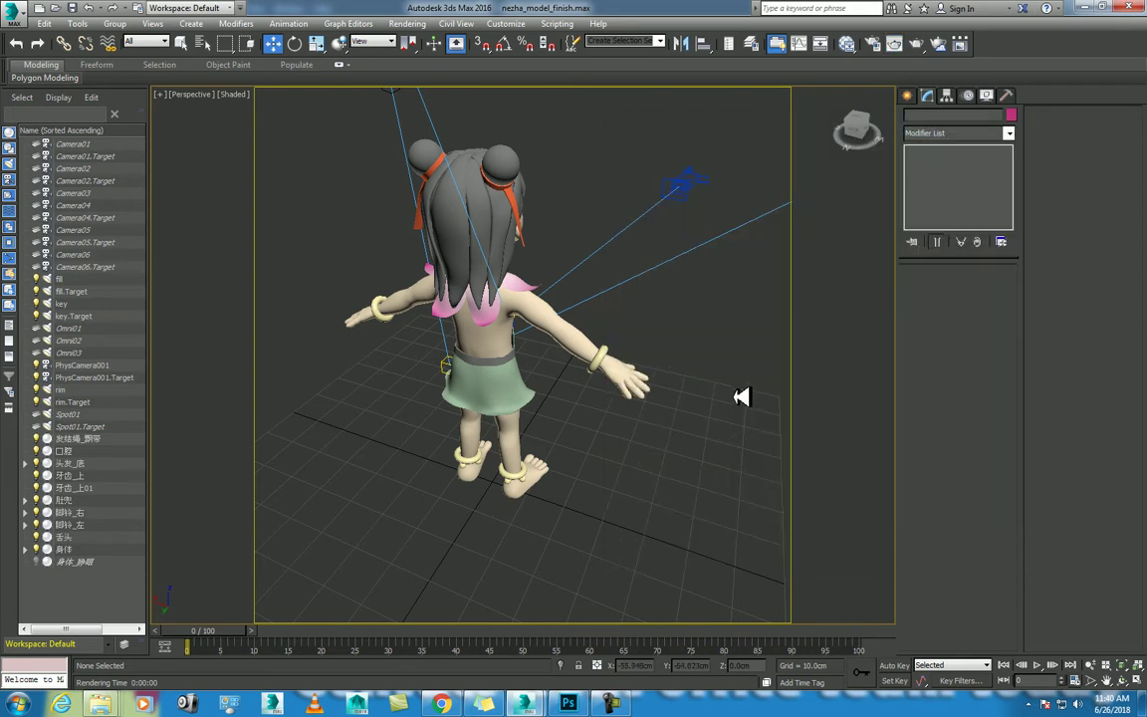
pyautogui.press('c')
pyautogui.doubleClick(549, 251)
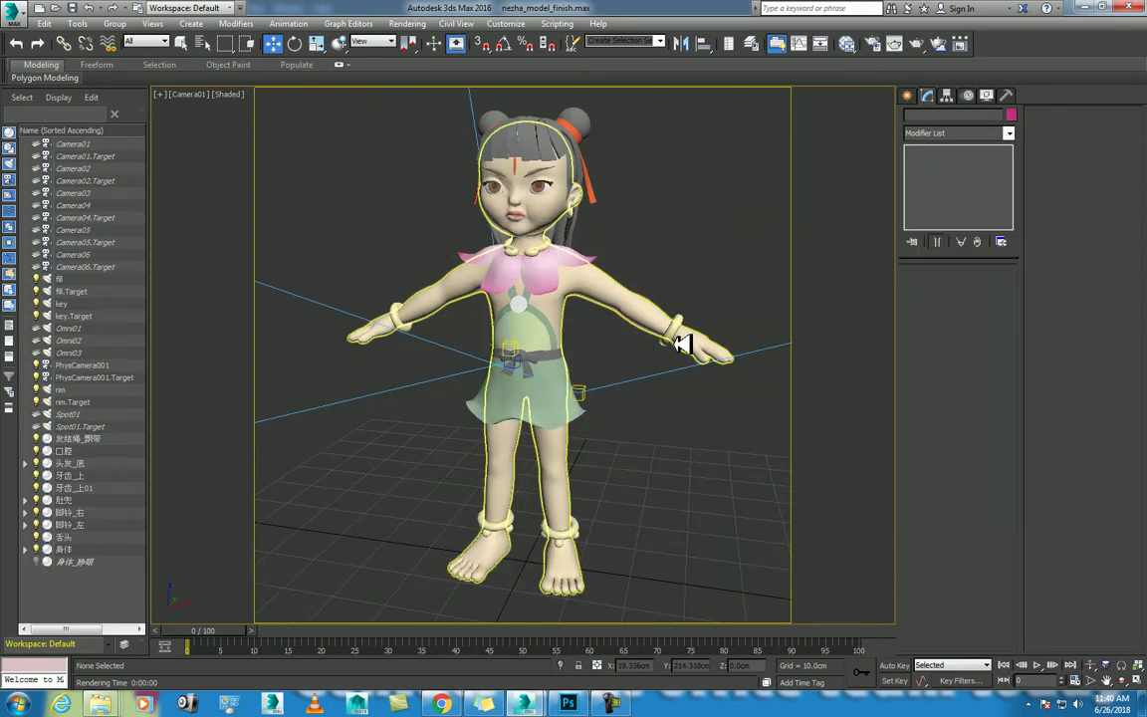
pyautogui.hotkey('shift', 'q')
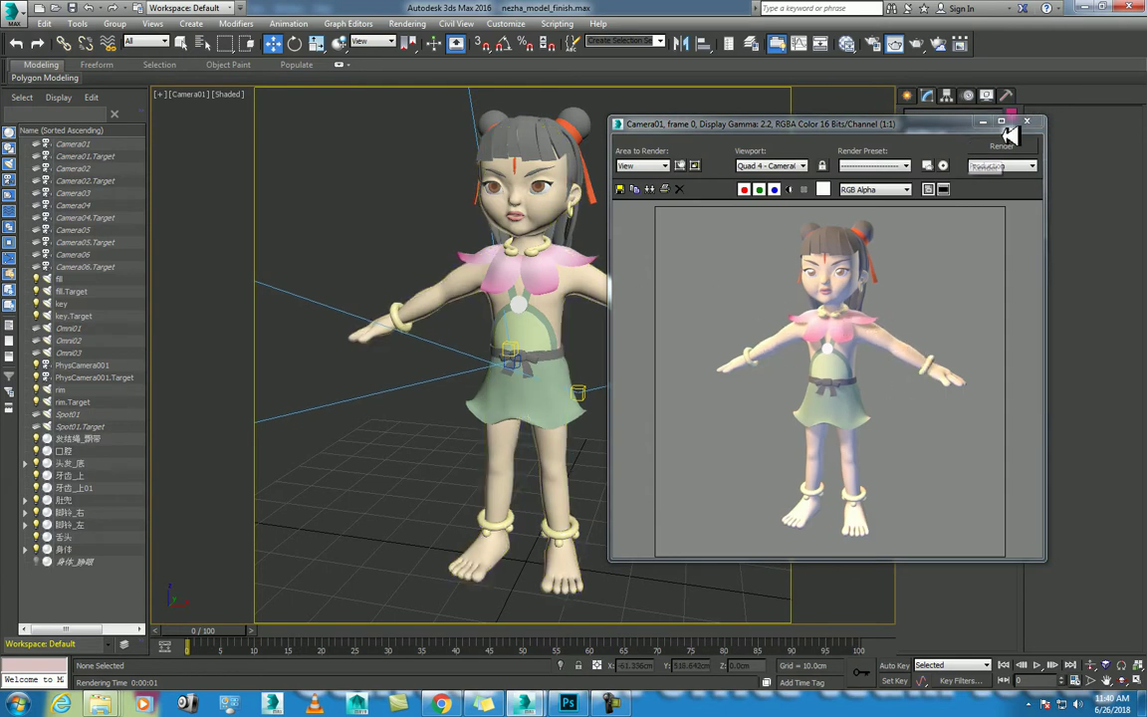
pyautogui.click(1039, 122)
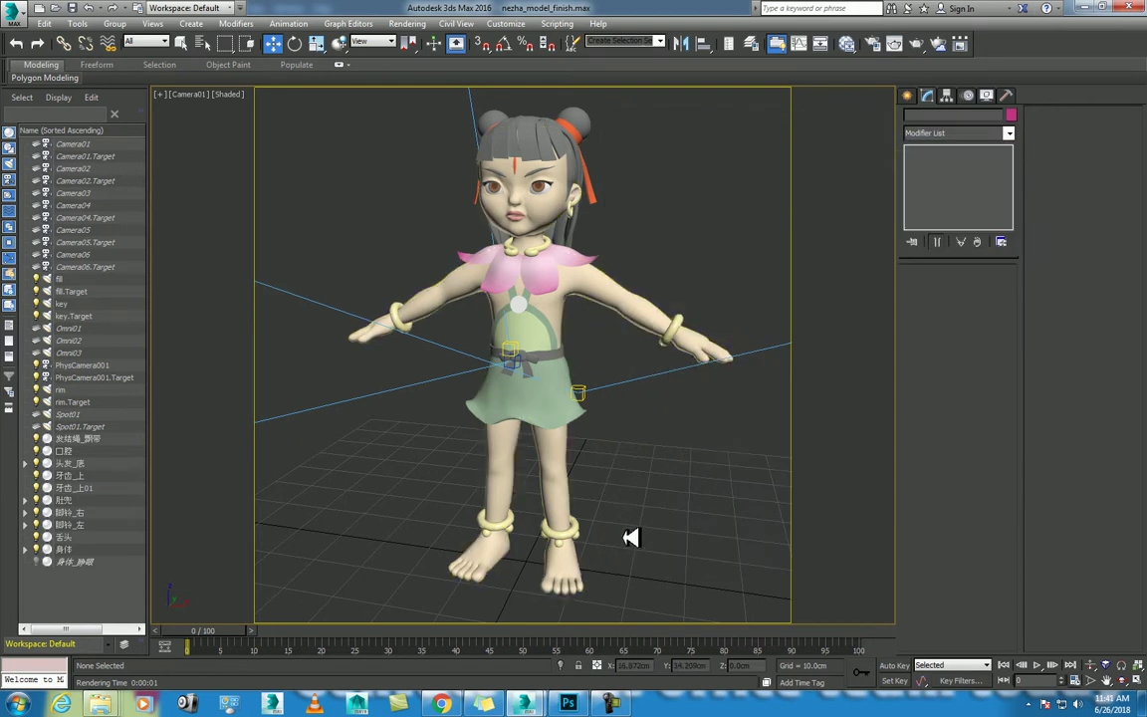
# - Play the YouTube lighting tutorial full screen and seek past its renderer setup
pyautogui.moveTo(524, 704)
pyautogui.click(455, 707)
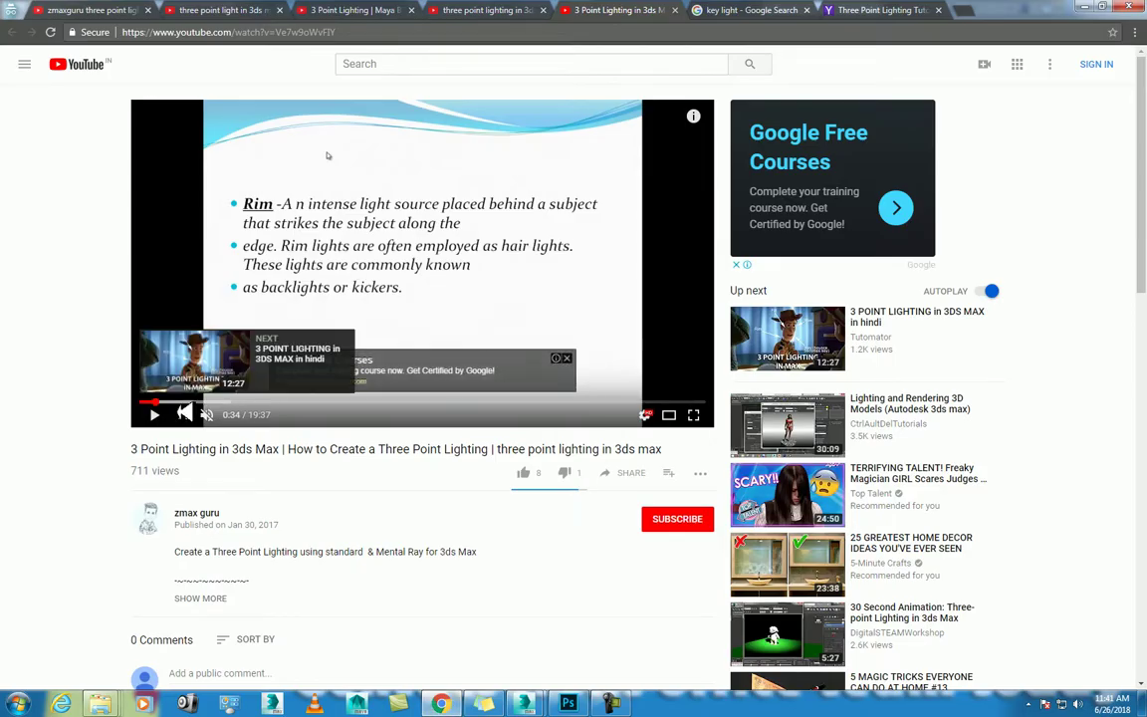
pyautogui.click(189, 400)
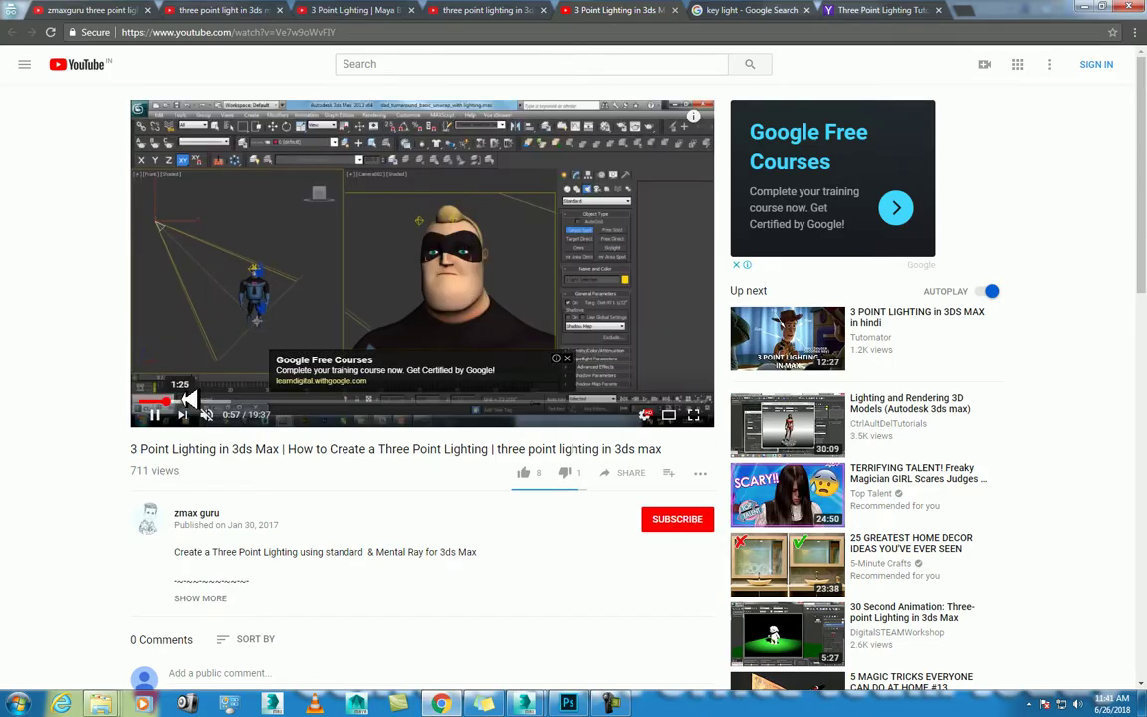
pyautogui.press('f')
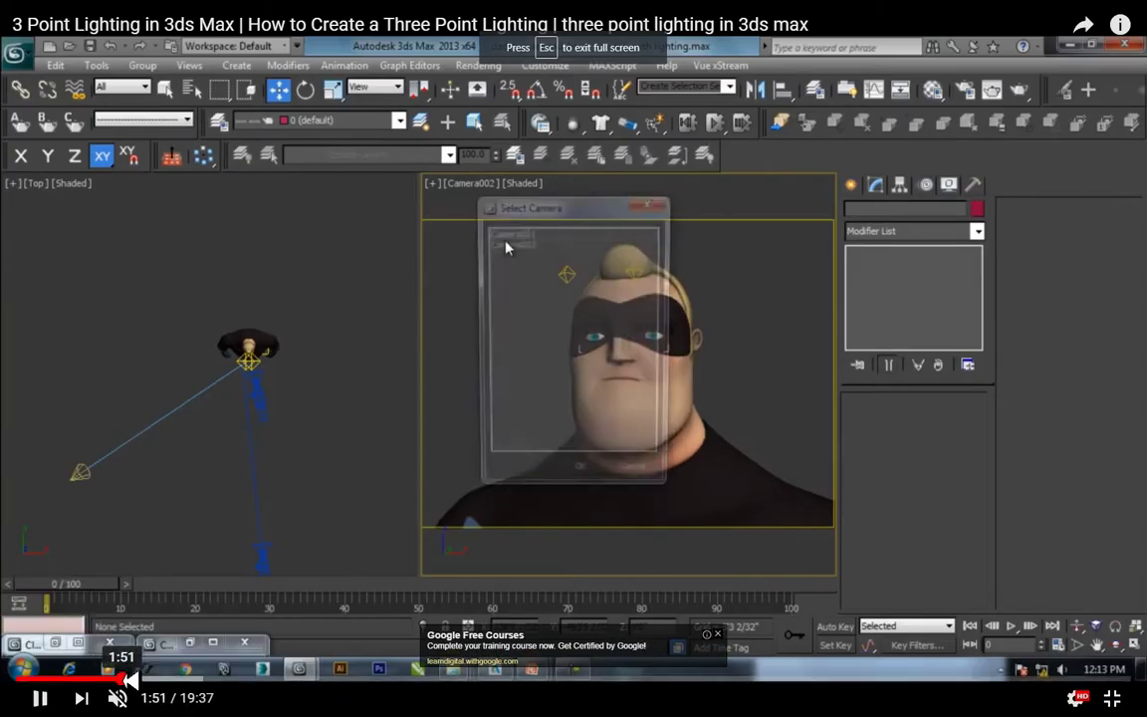
pyautogui.click(117, 681)
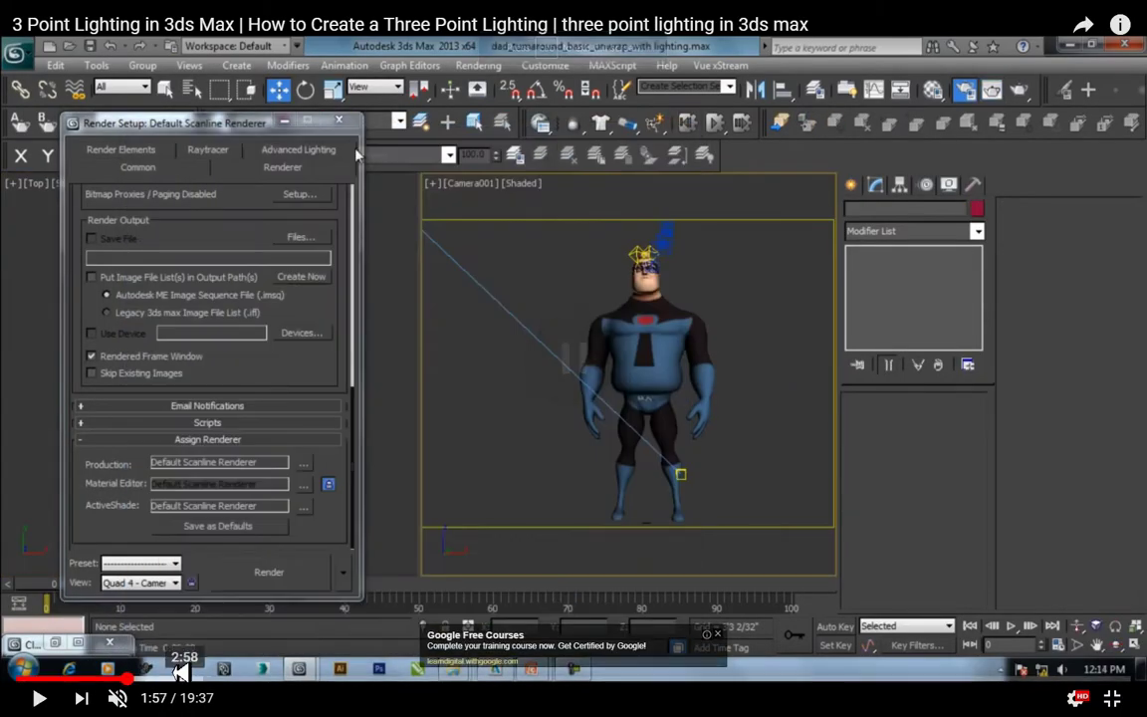
pyautogui.press('k')
pyautogui.click(127, 678)
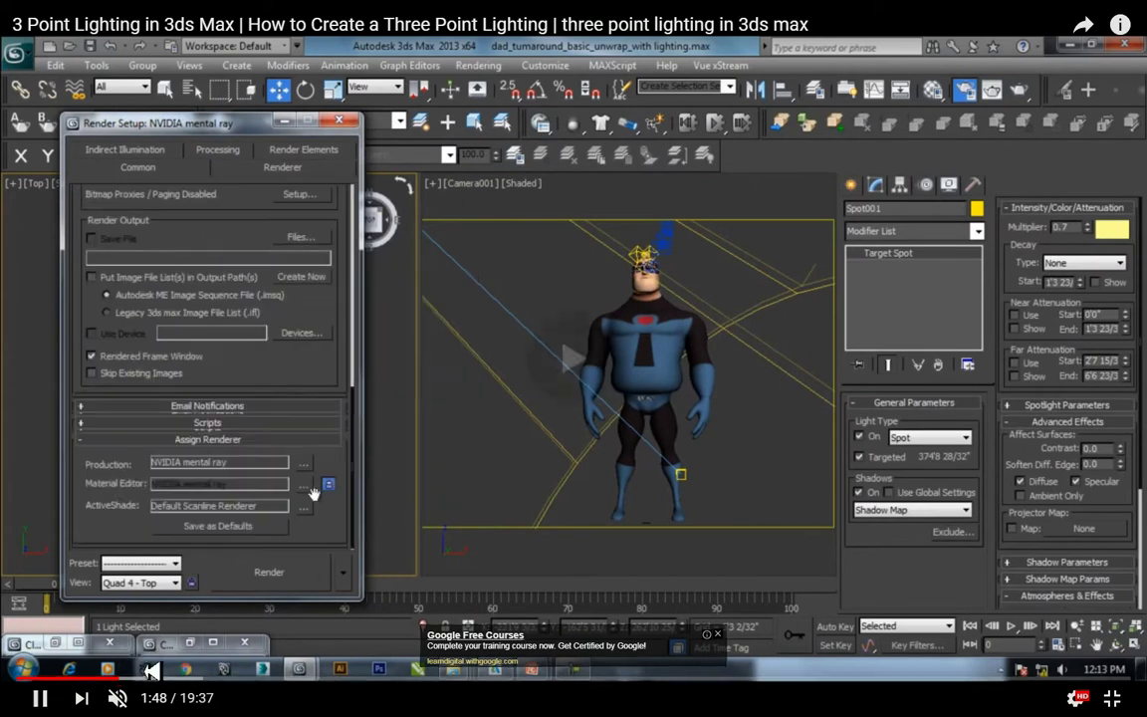
pyautogui.click(126, 679)
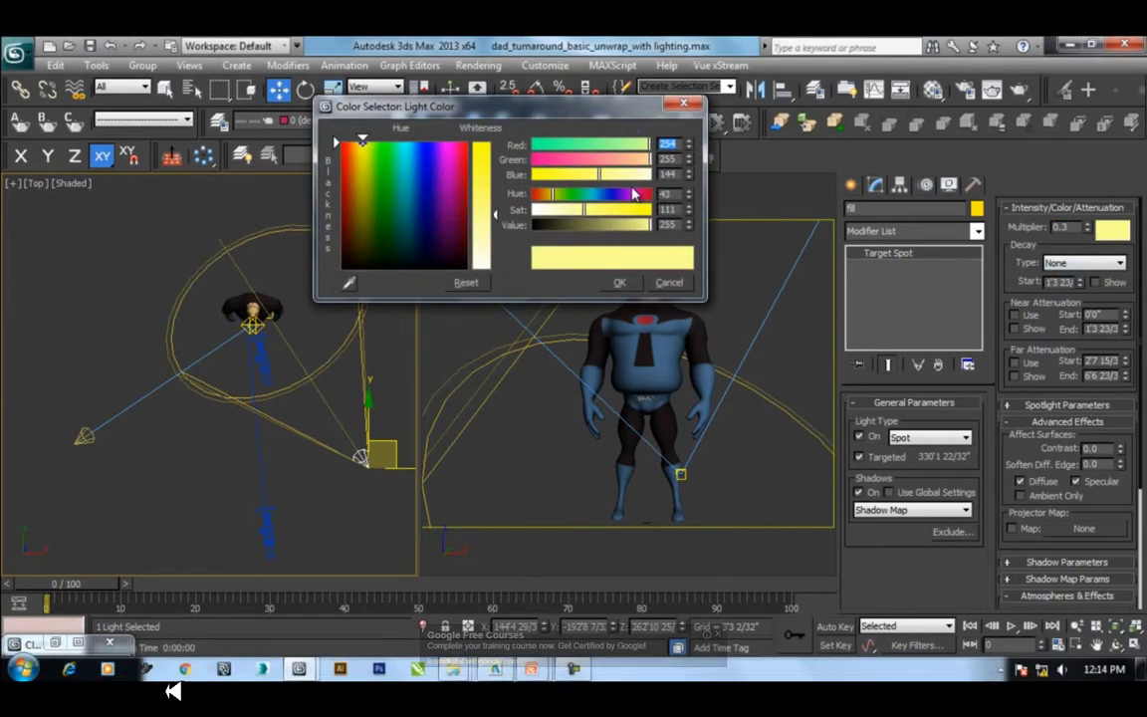
# - Skip the tutorial from 2:32 to 7:49, where the 400 × 600 output size appears
pyautogui.press('Return')
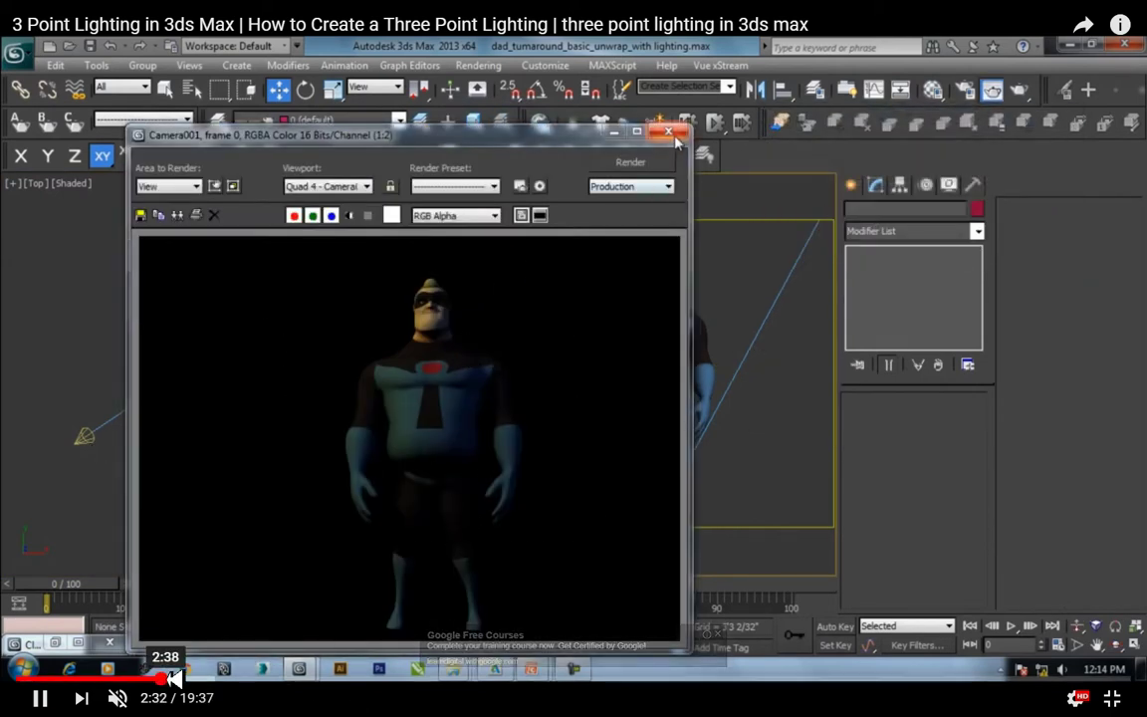
pyautogui.click(164, 678)
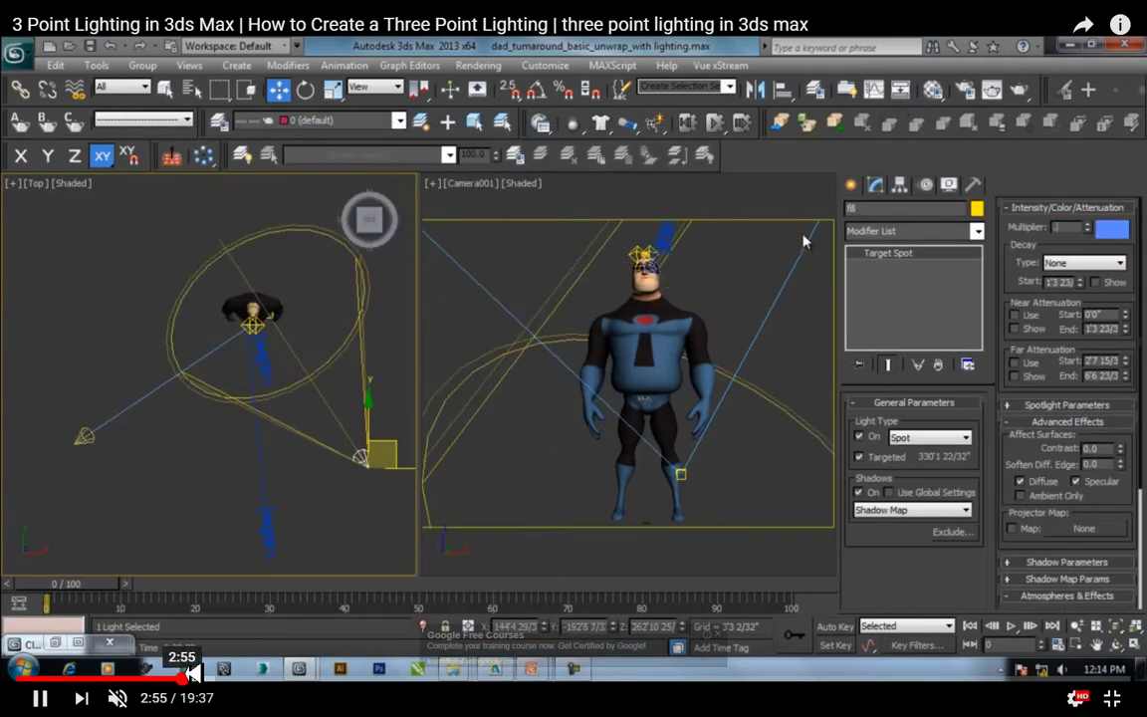
pyautogui.click(187, 676)
pyautogui.click(198, 676)
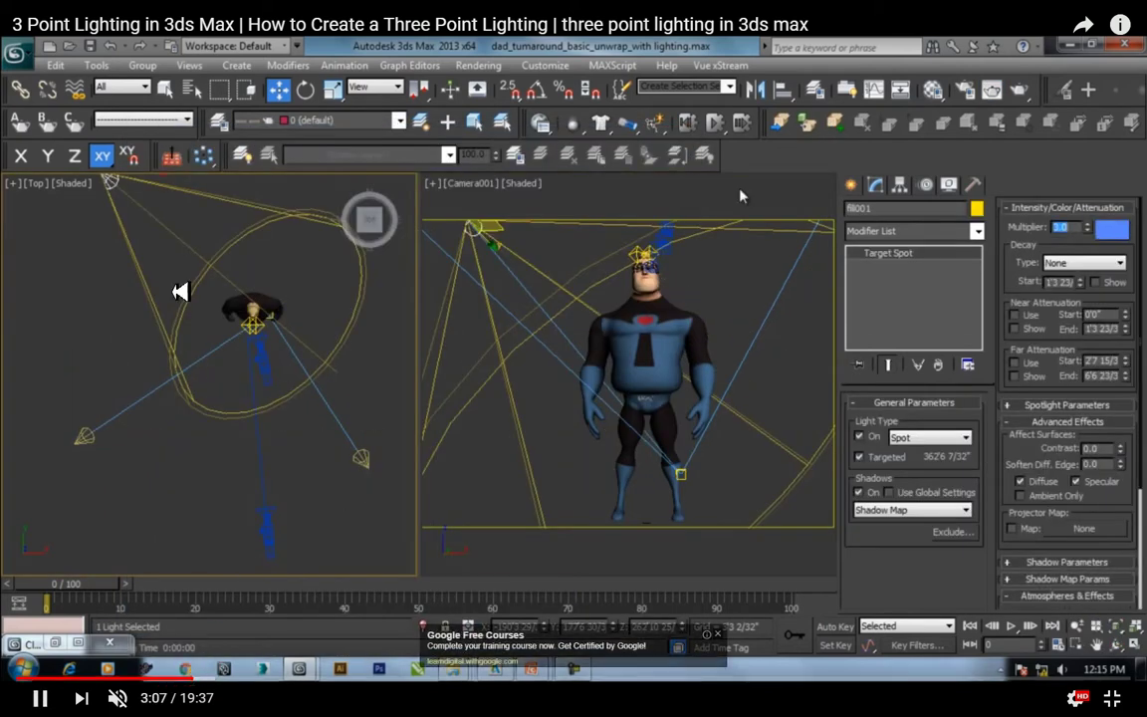
pyautogui.click(207, 678)
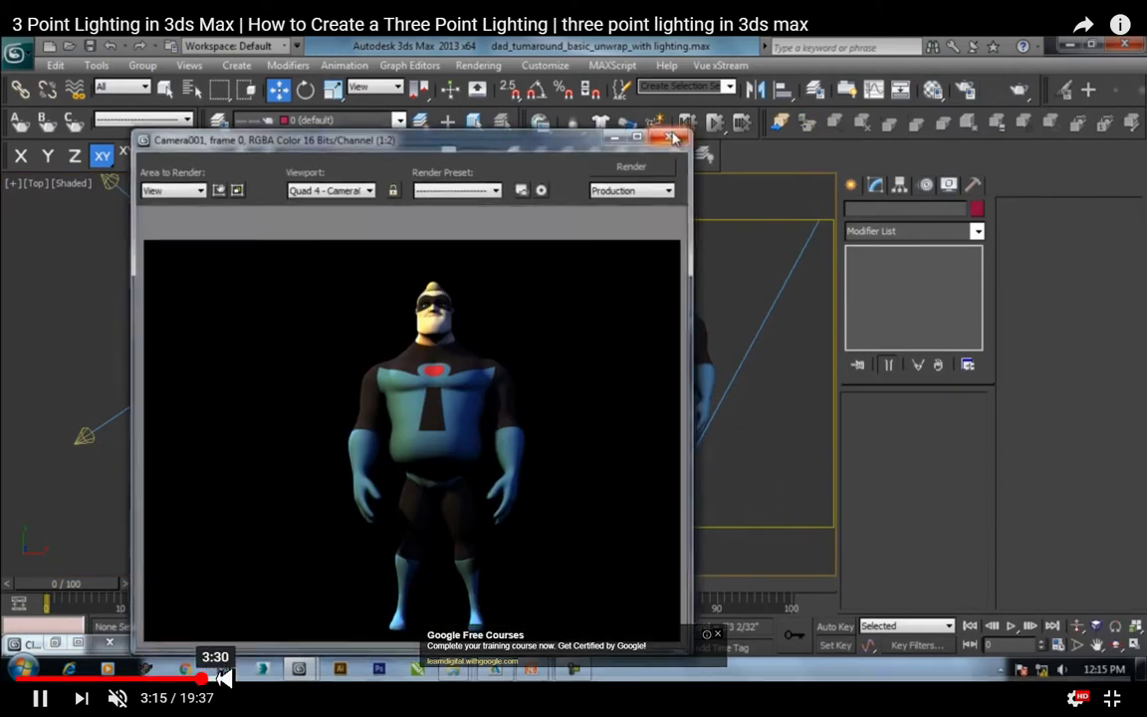
pyautogui.click(217, 677)
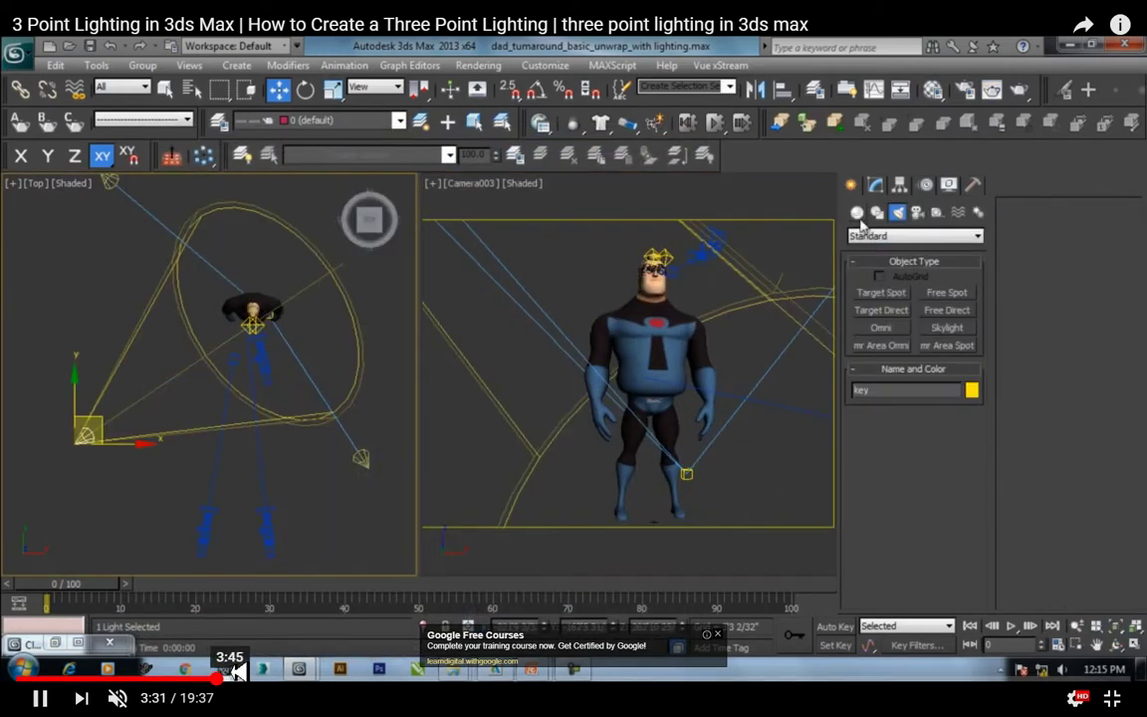
pyautogui.click(236, 677)
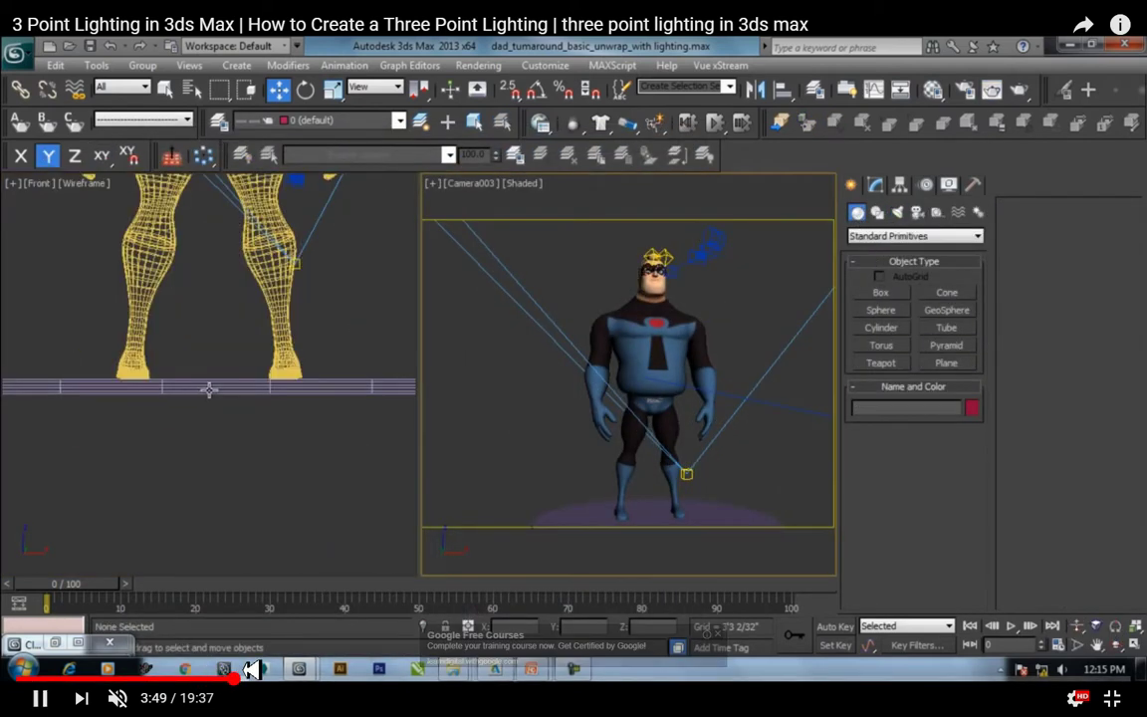
pyautogui.click(247, 678)
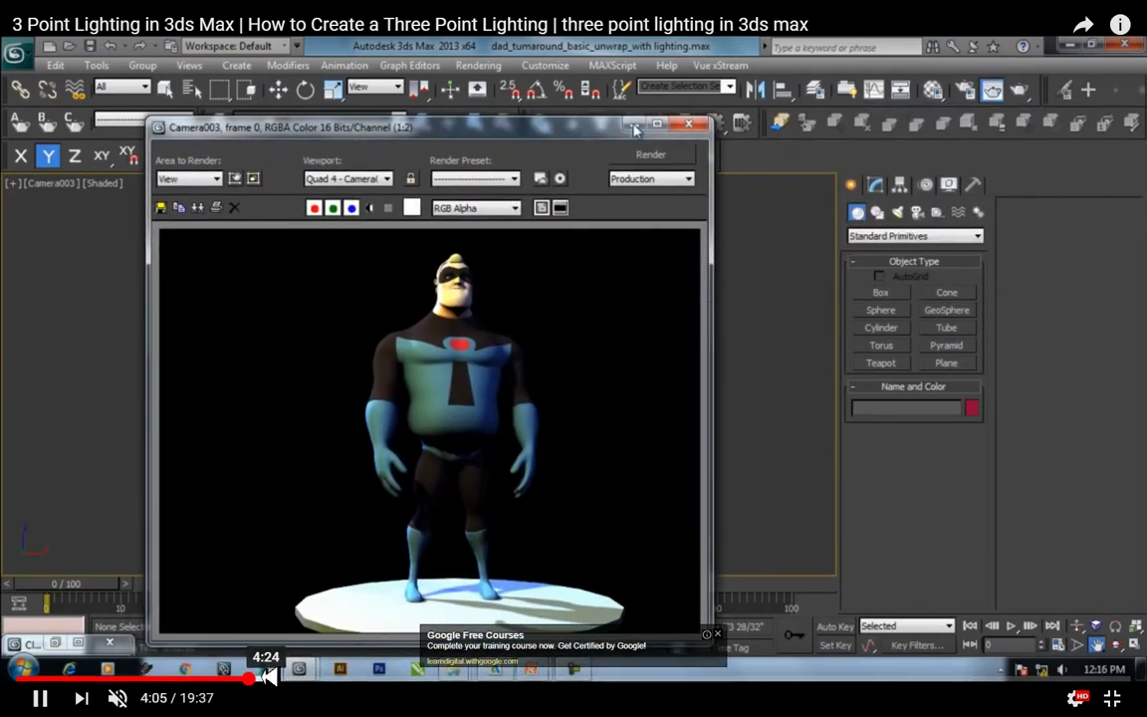
pyautogui.click(265, 677)
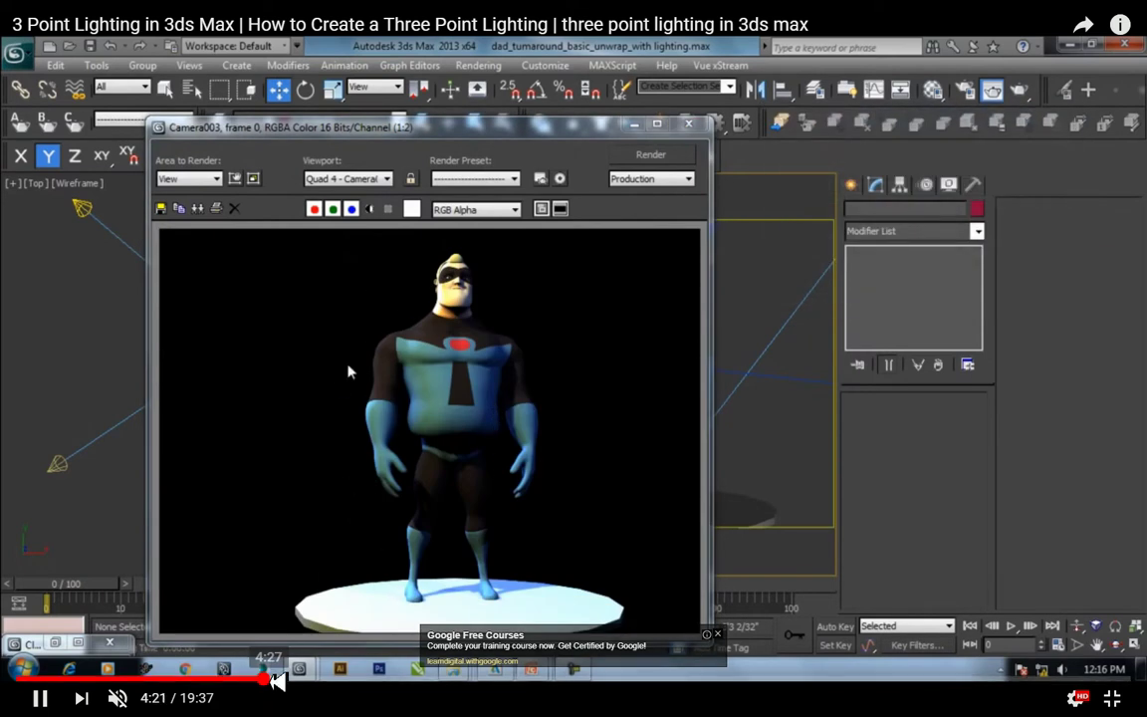
pyautogui.click(267, 678)
pyautogui.click(289, 677)
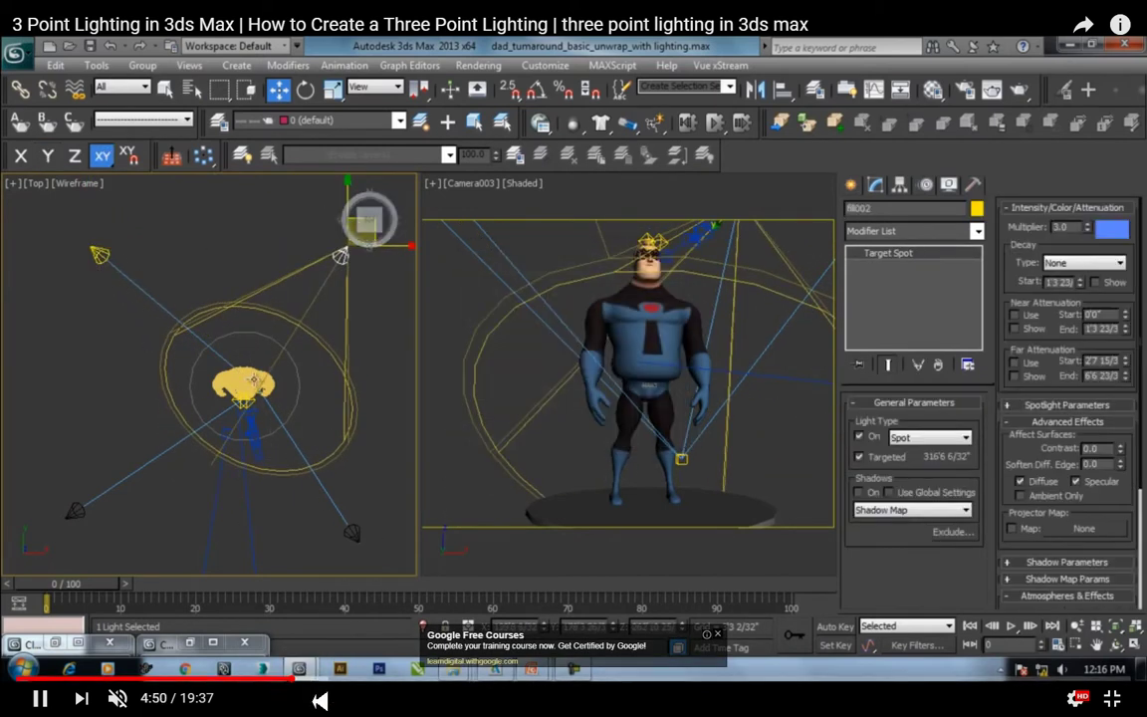
pyautogui.click(308, 678)
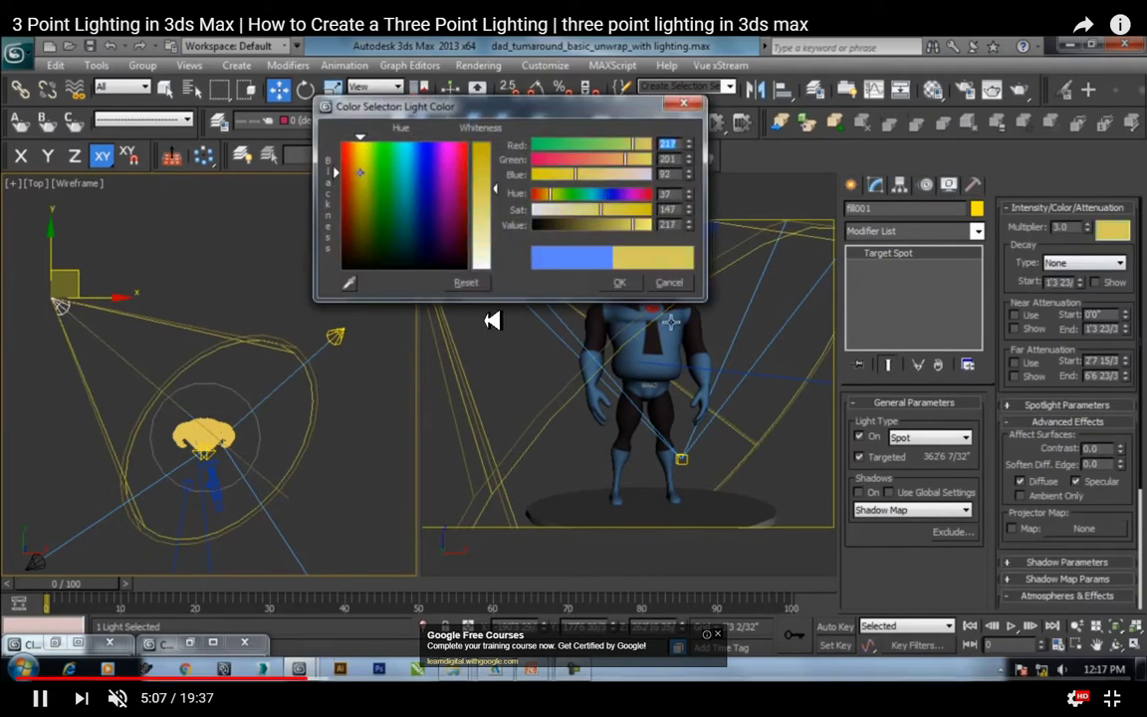
pyautogui.click(319, 678)
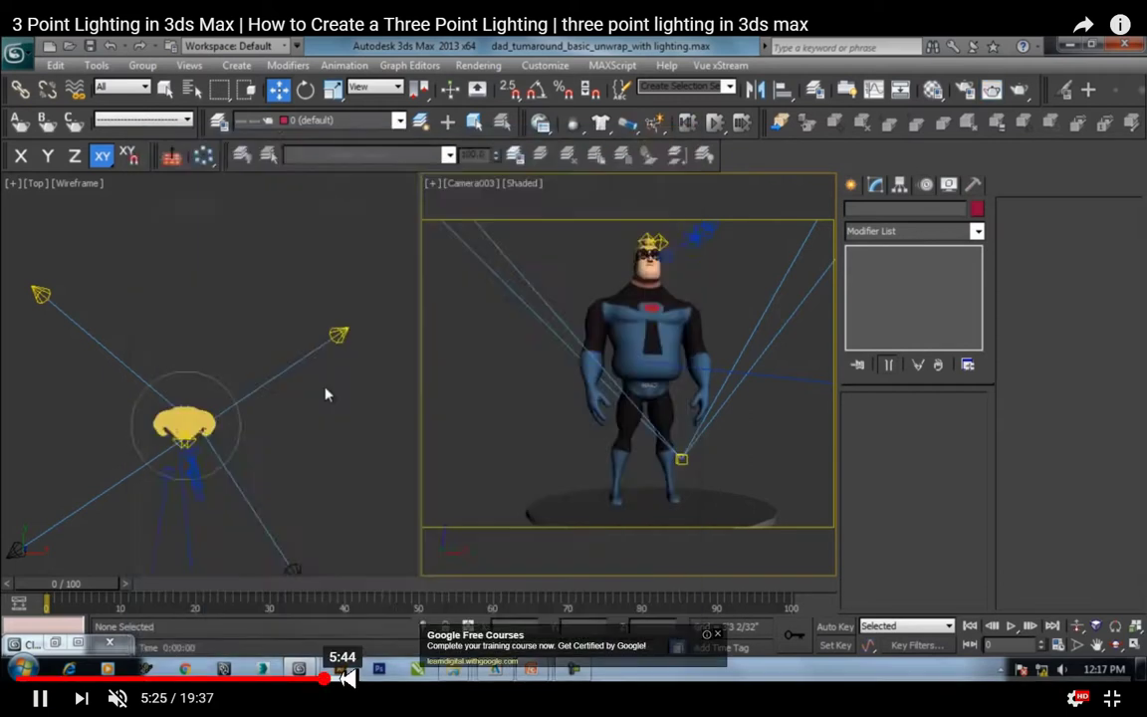
pyautogui.click(344, 677)
pyautogui.click(341, 677)
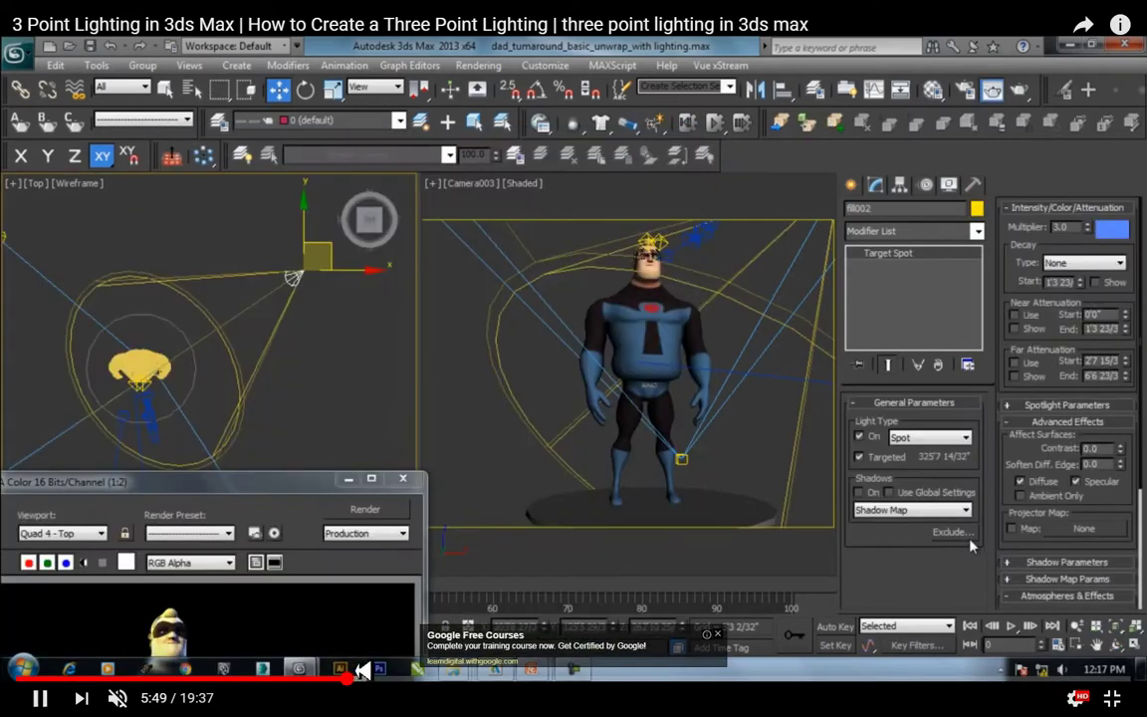
pyautogui.click(355, 677)
pyautogui.click(369, 677)
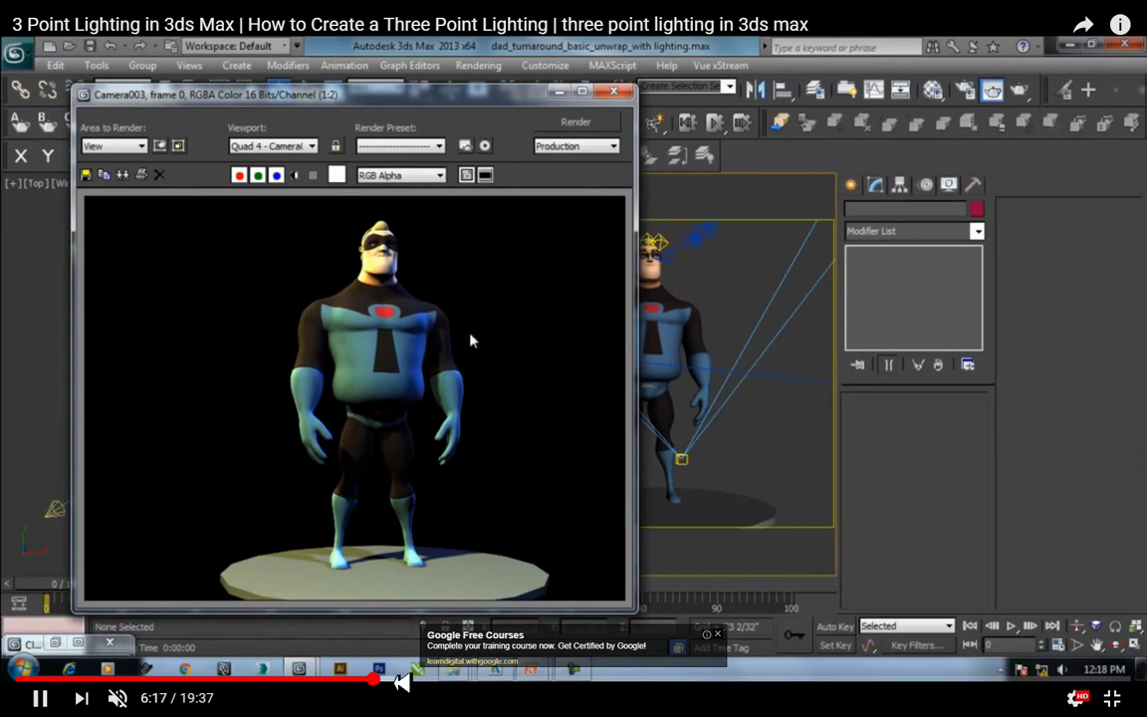
pyautogui.click(395, 679)
pyautogui.click(415, 678)
pyautogui.click(432, 678)
# - Seek the tutorial forward and pause it at 11:32 on the rim spotlight settings
pyautogui.click(462, 678)
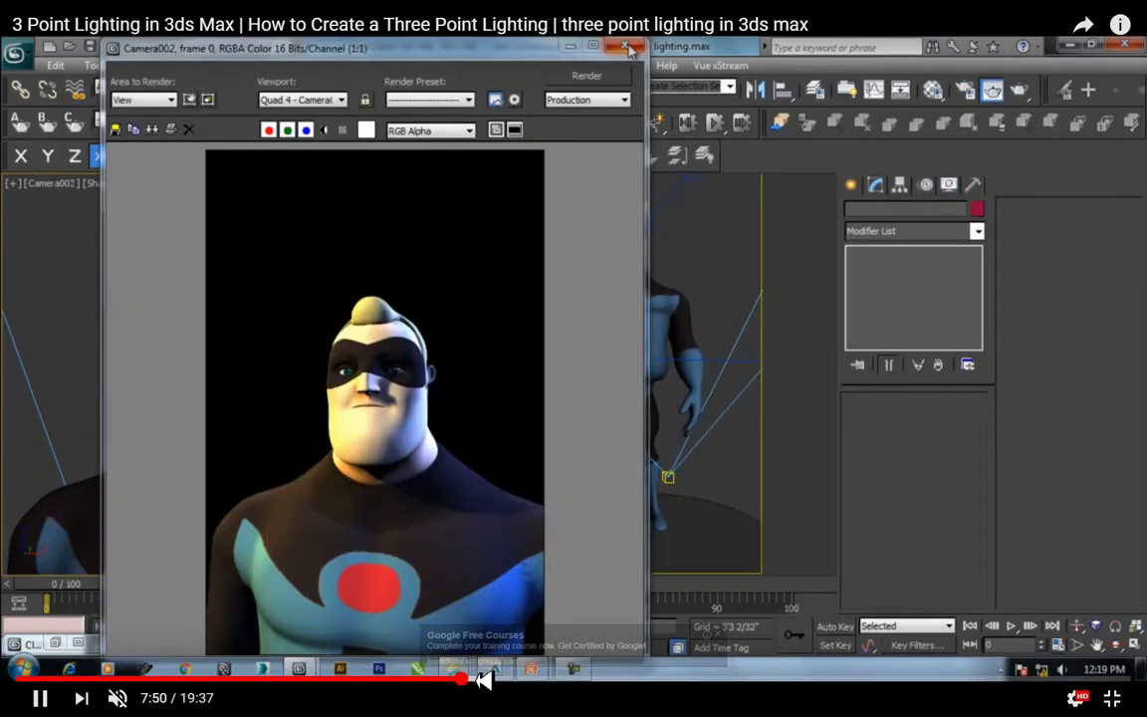
pyautogui.click(483, 678)
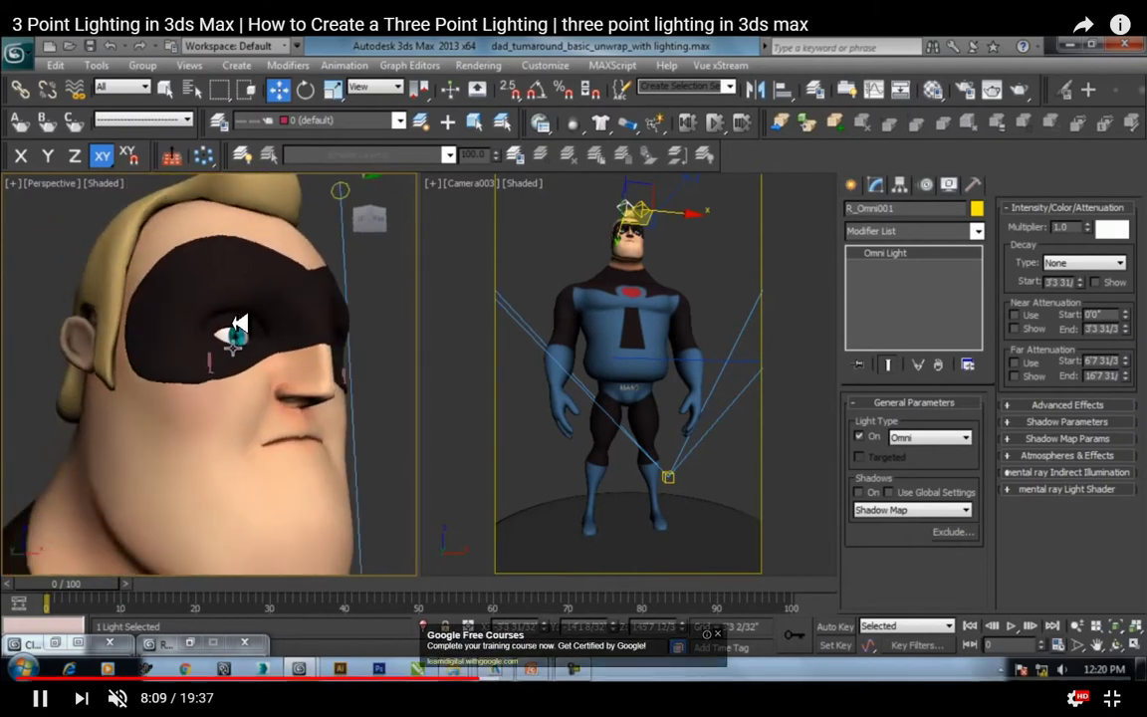
pyautogui.click(495, 678)
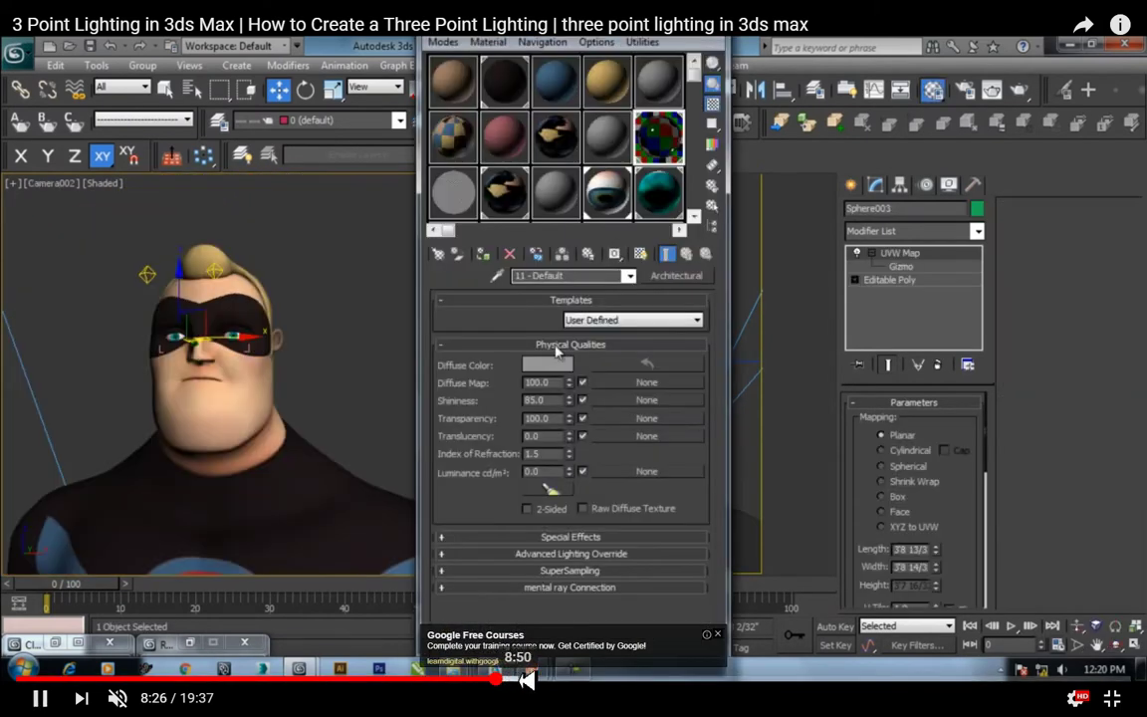
pyautogui.click(521, 678)
pyautogui.click(539, 678)
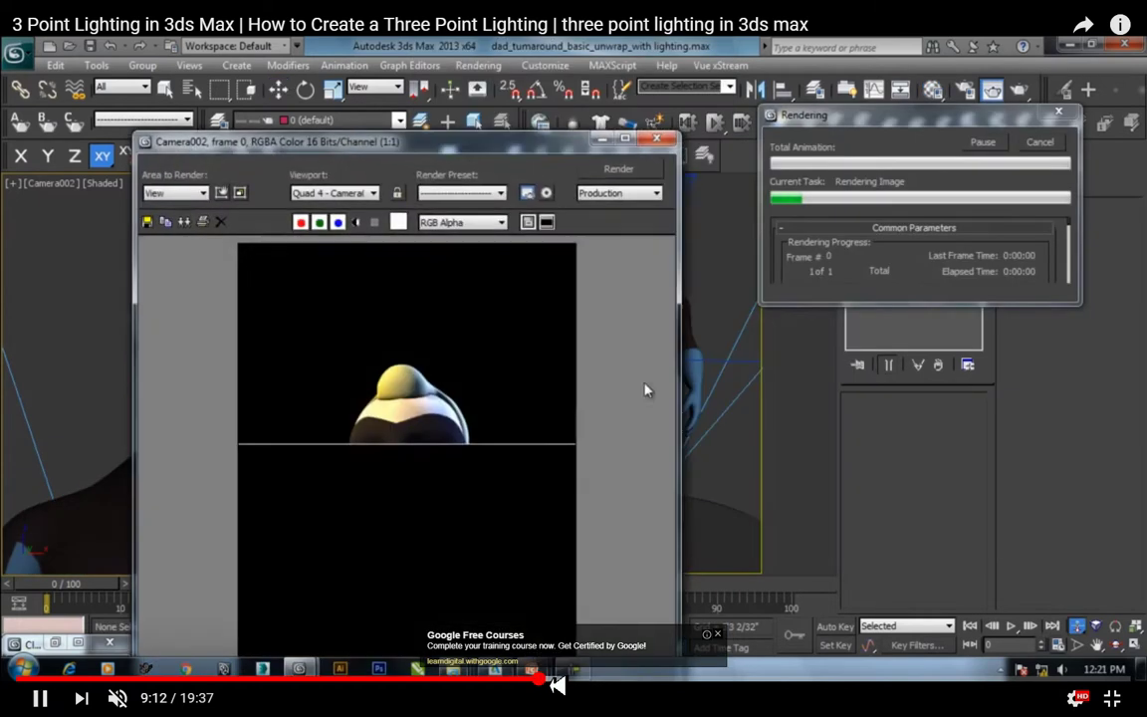
pyautogui.click(558, 678)
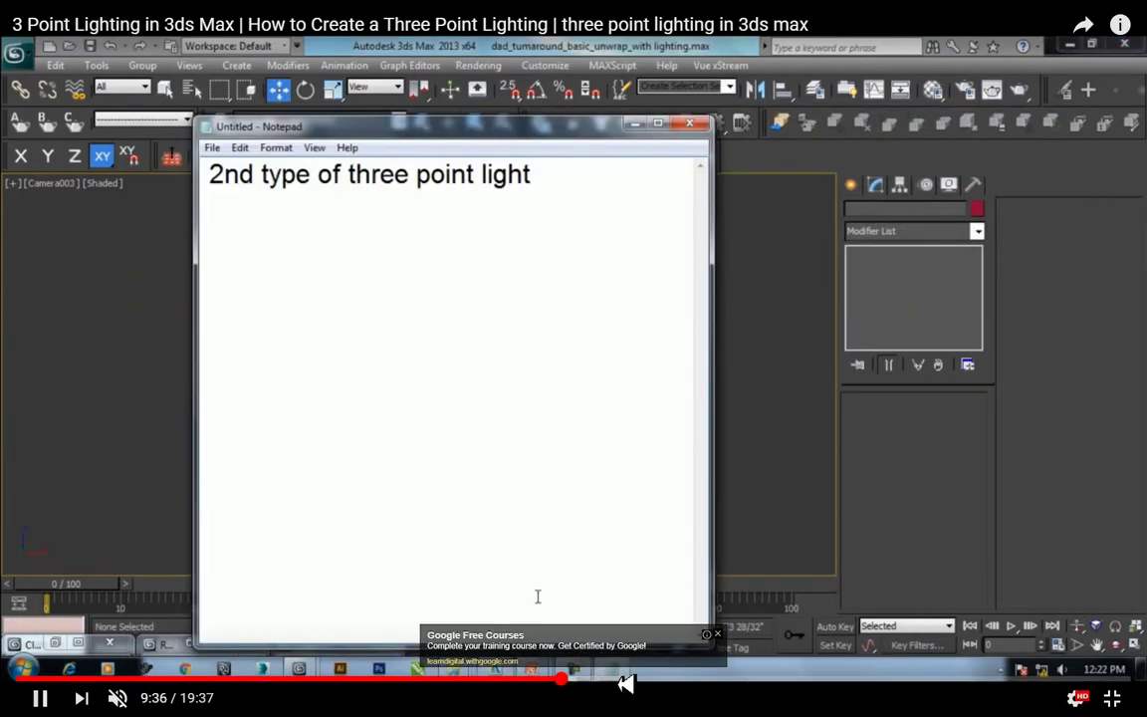
pyautogui.click(619, 678)
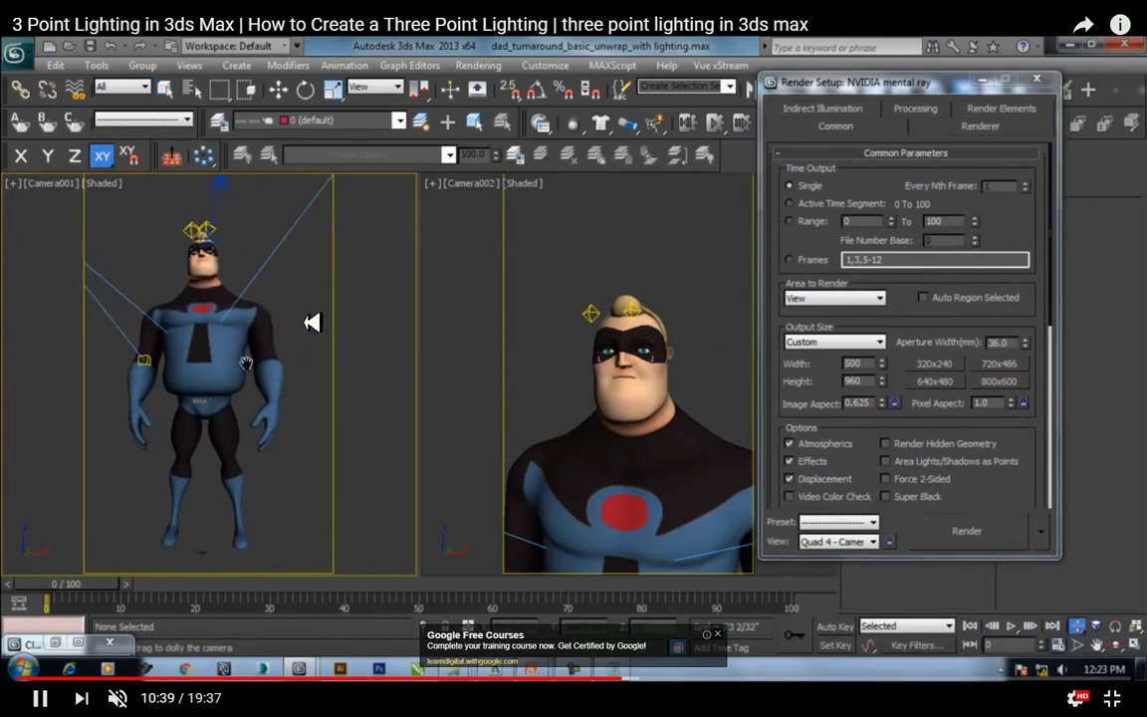
pyautogui.click(640, 678)
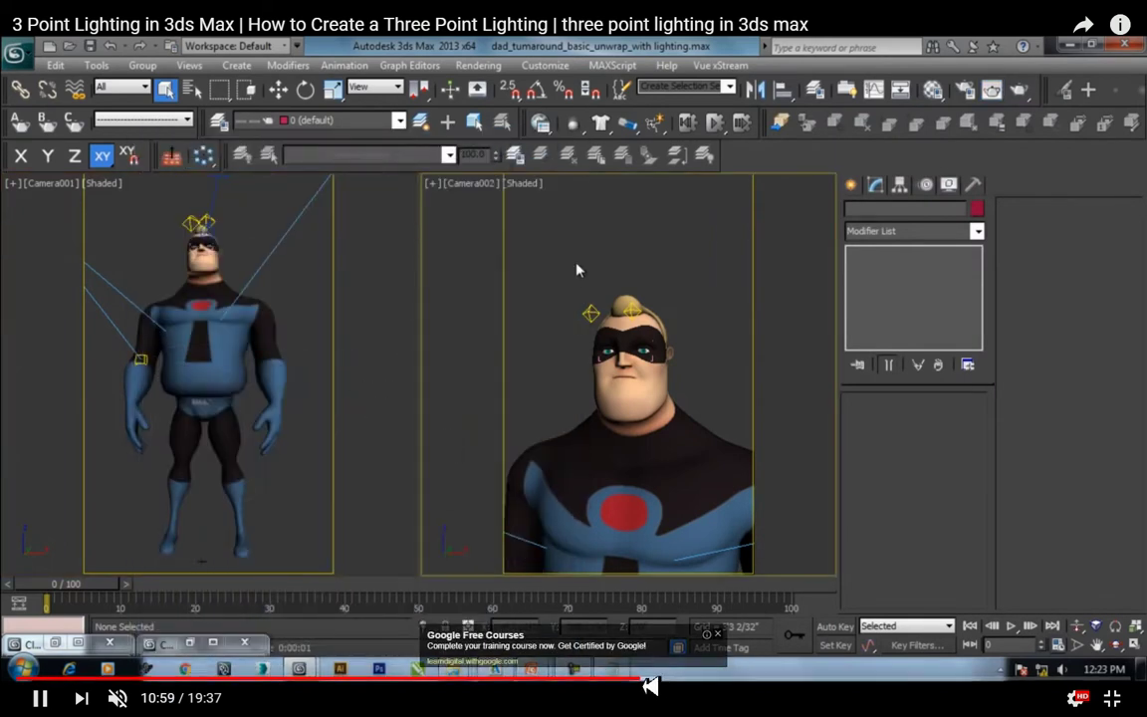
pyautogui.click(643, 679)
pyautogui.click(367, 347)
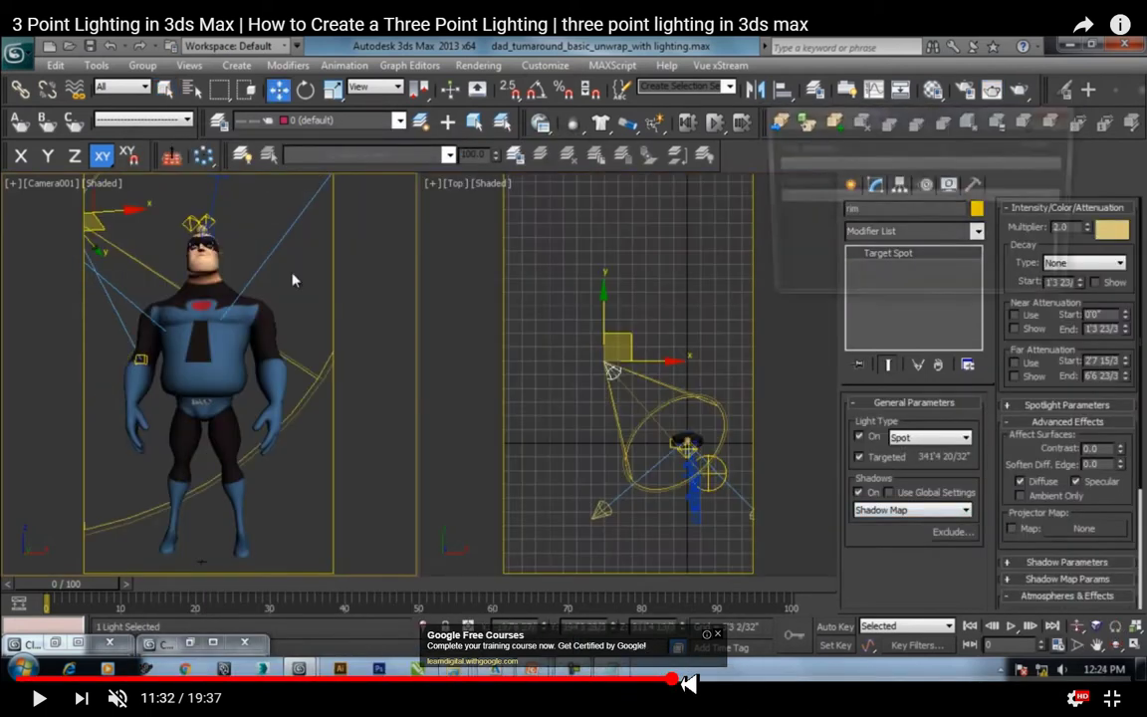
pyautogui.moveTo(653, 676); pyautogui.dragTo(673, 677)
# - Exit full screen and switch back to nezha_model_finish.max in 3ds Max
pyautogui.press('Escape')
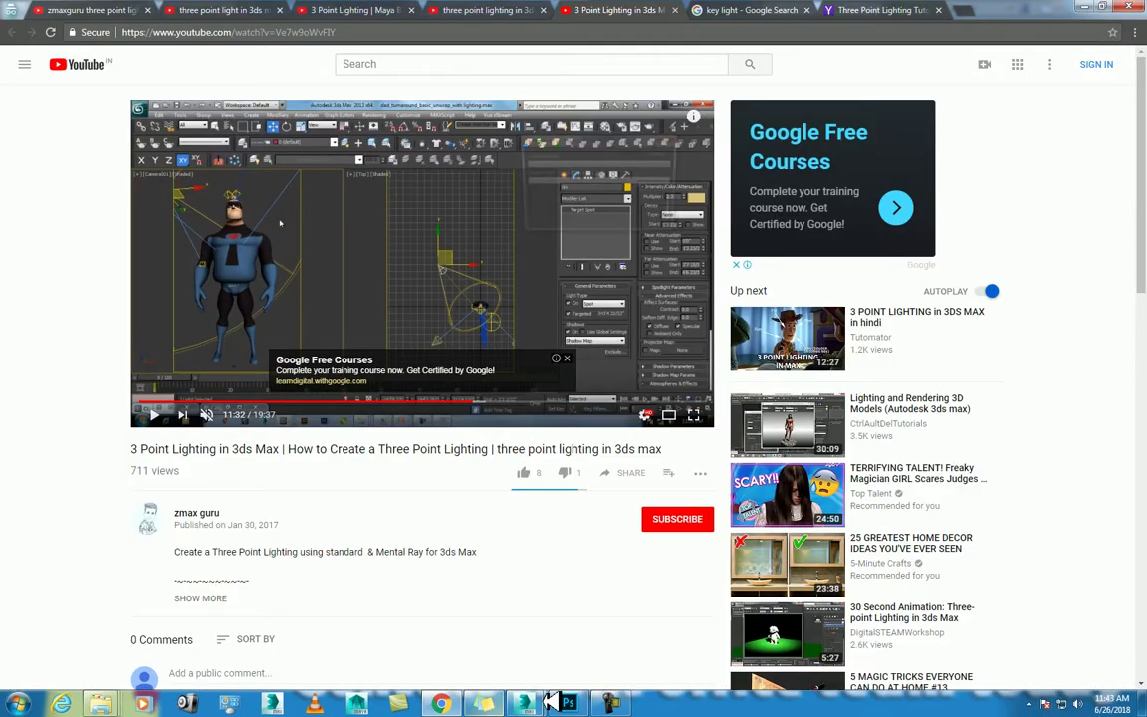
pyautogui.click(553, 585)
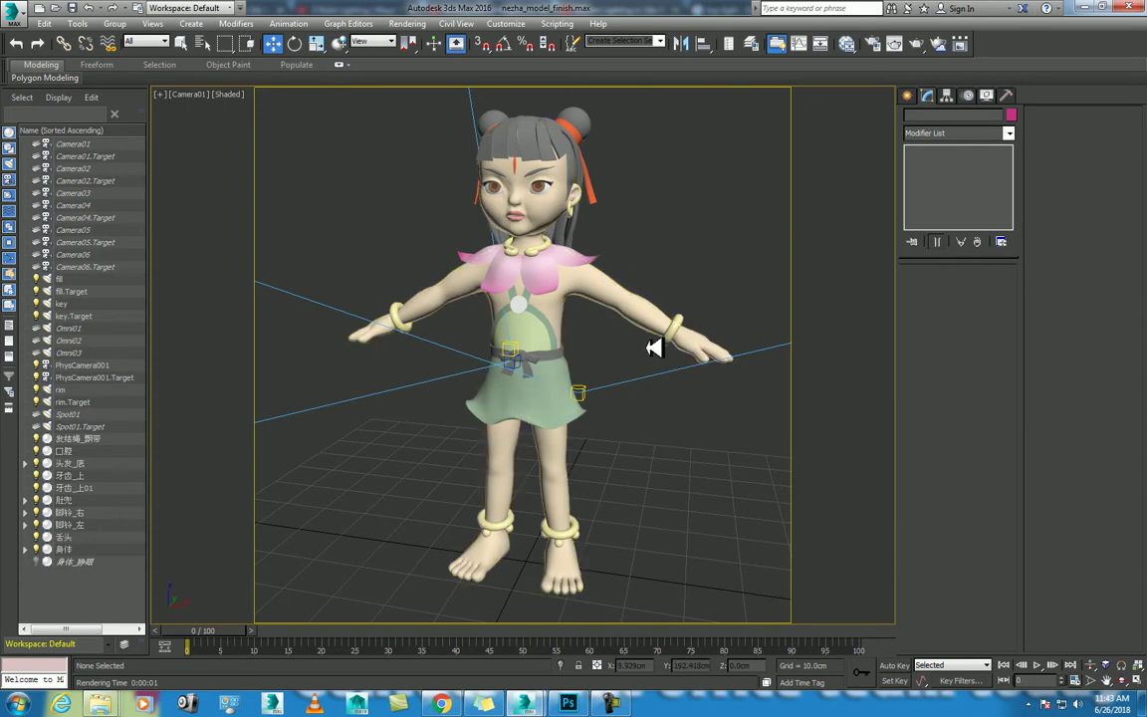
# - In the quad layout, show Camera02 bottom-left, Camera01 in the large viewport, then switch to Camera03
pyautogui.hotkey('alt', 'w')
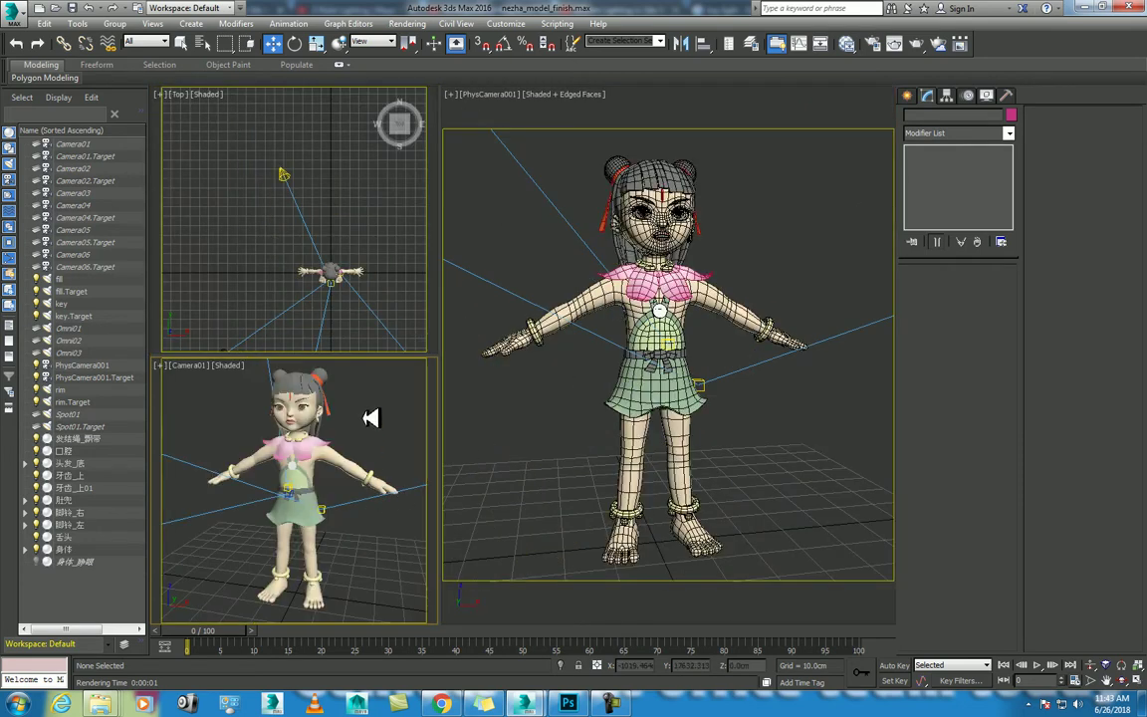
pyautogui.press('c')
pyautogui.doubleClick(546, 260)
pyautogui.press('c')
pyautogui.doubleClick(545, 252)
pyautogui.press('c')
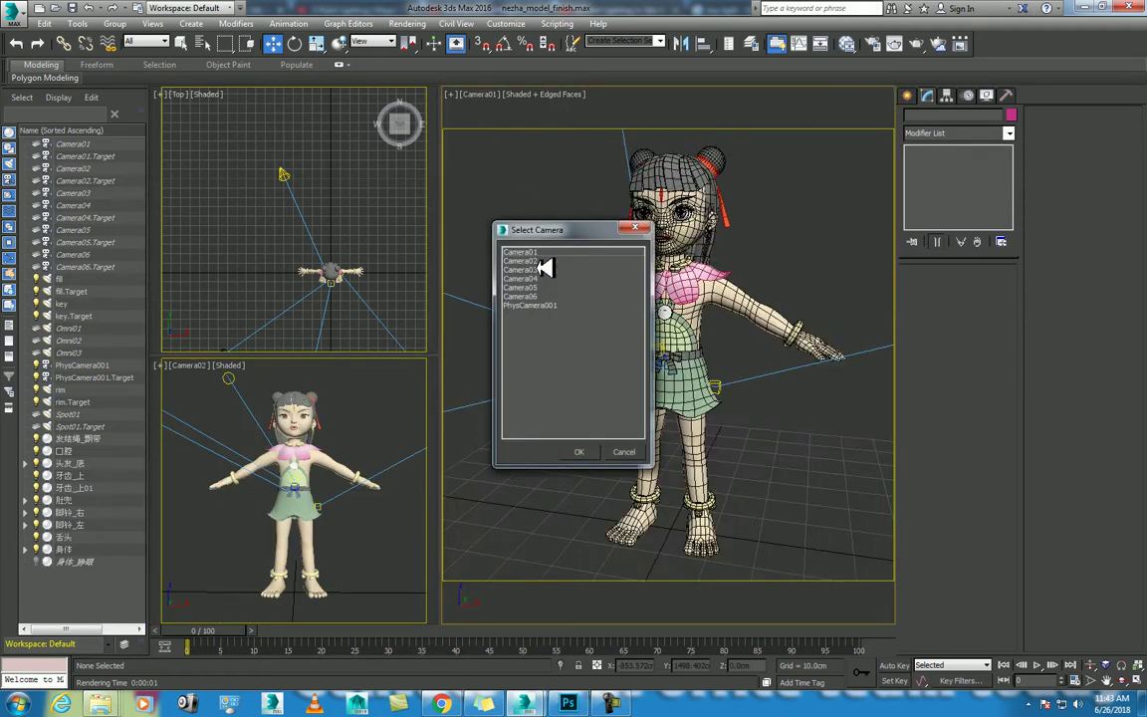
pyautogui.doubleClick(538, 270)
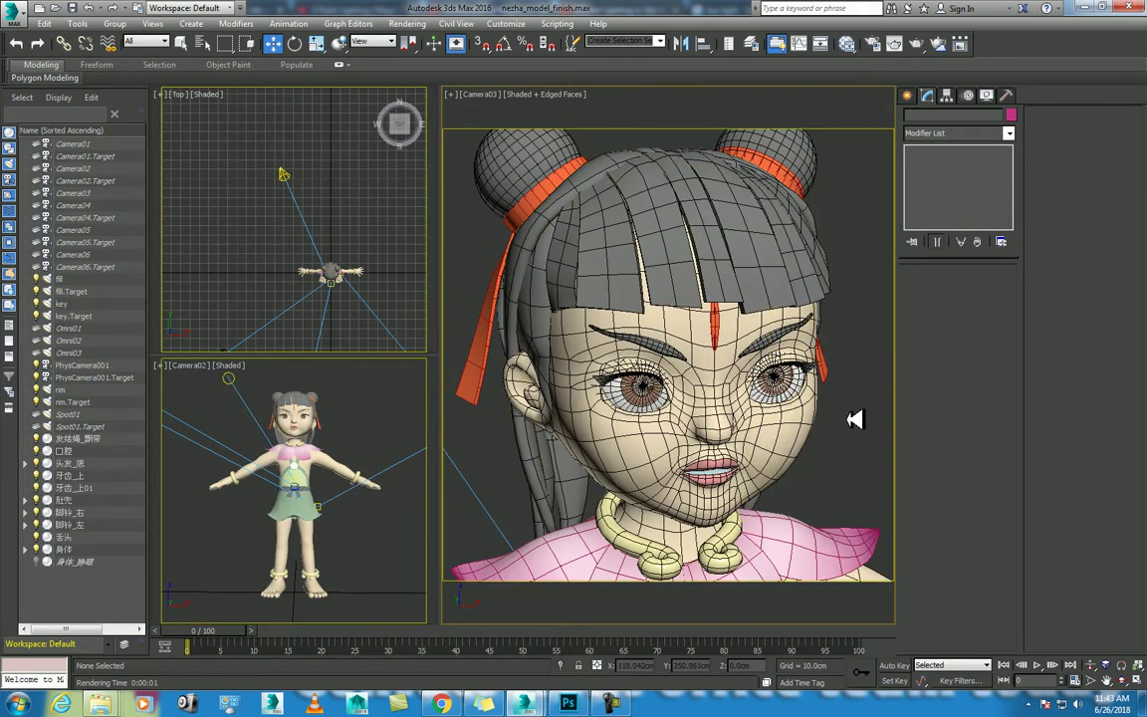
# - Maximize the Camera03 view and test-render the face close-up
pyautogui.hotkey('alt', 'w')
pyautogui.hotkey('shift', 'q')
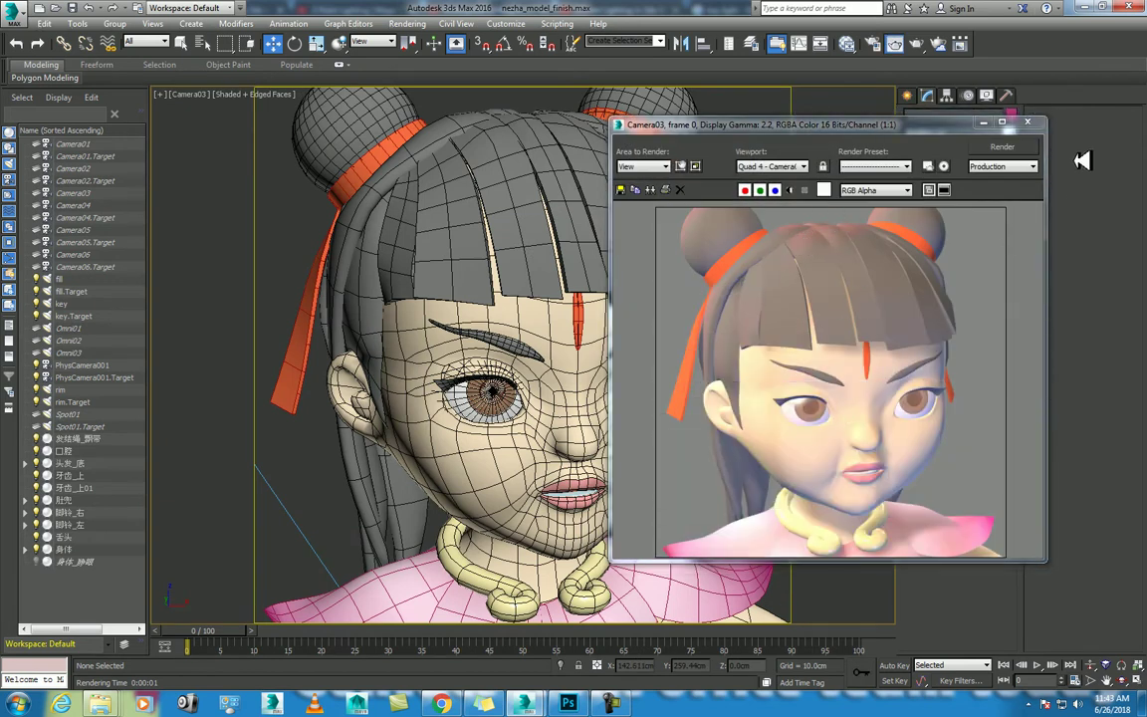
pyautogui.click(1027, 122)
# - Look through PhysCamera001 and restore the multi-viewport layout, panning the Top view to the lights
pyautogui.press('c')
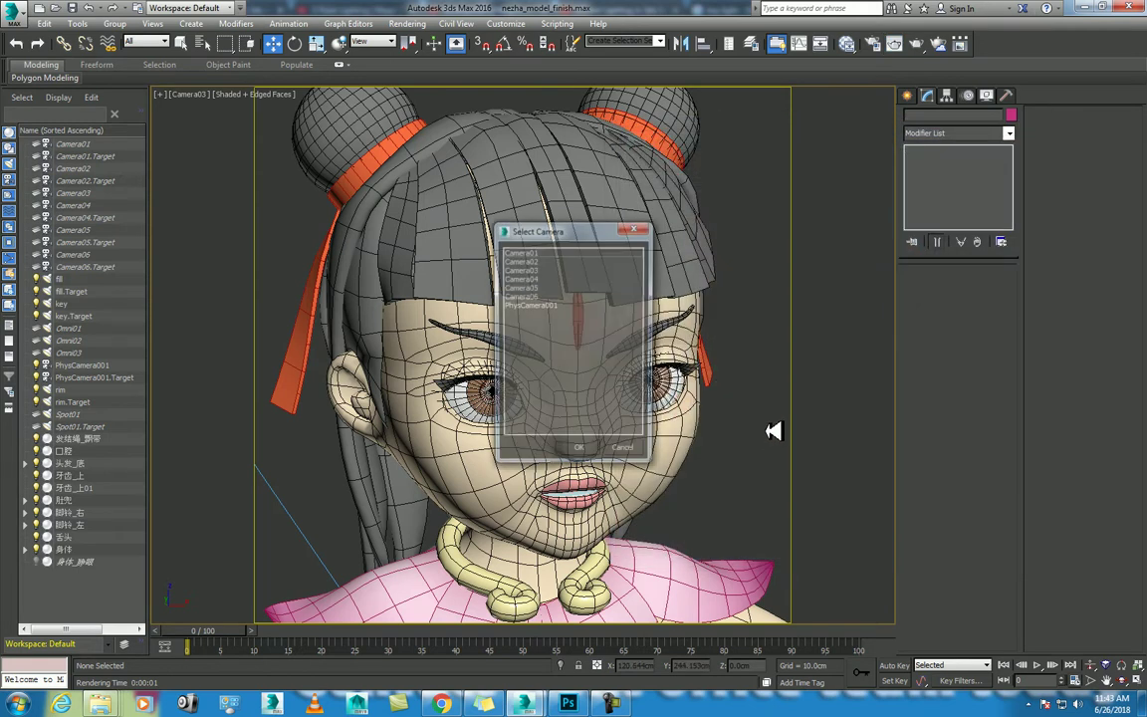
pyautogui.doubleClick(526, 304)
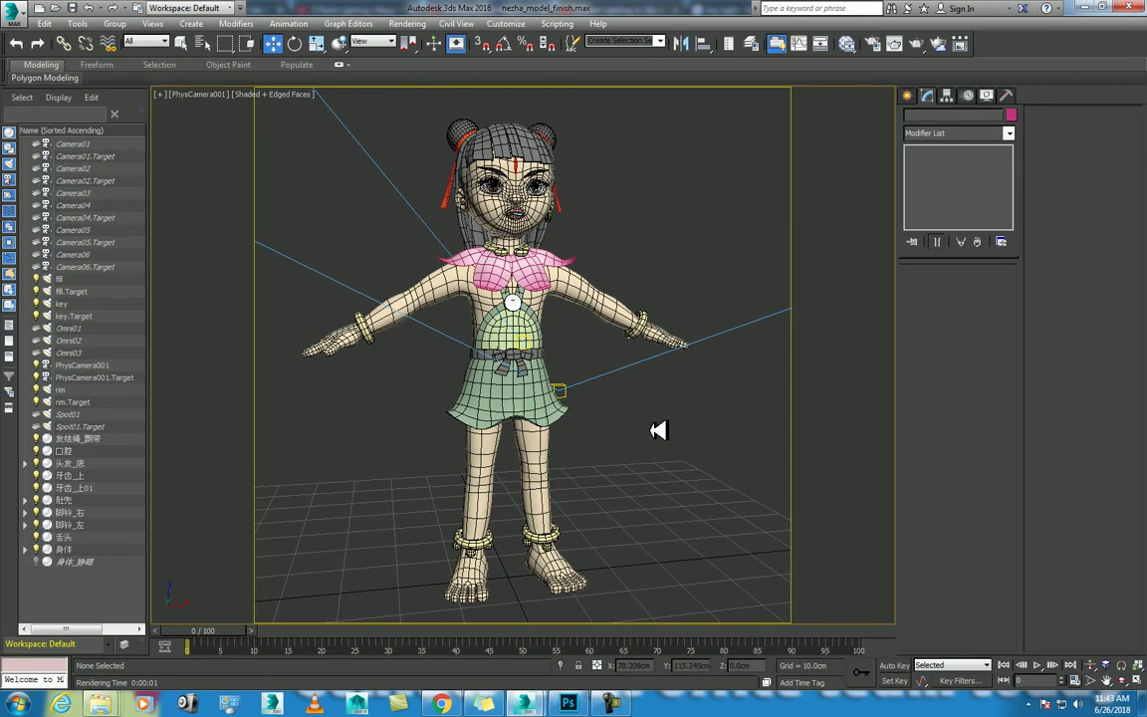
pyautogui.hotkey('alt', 'w')
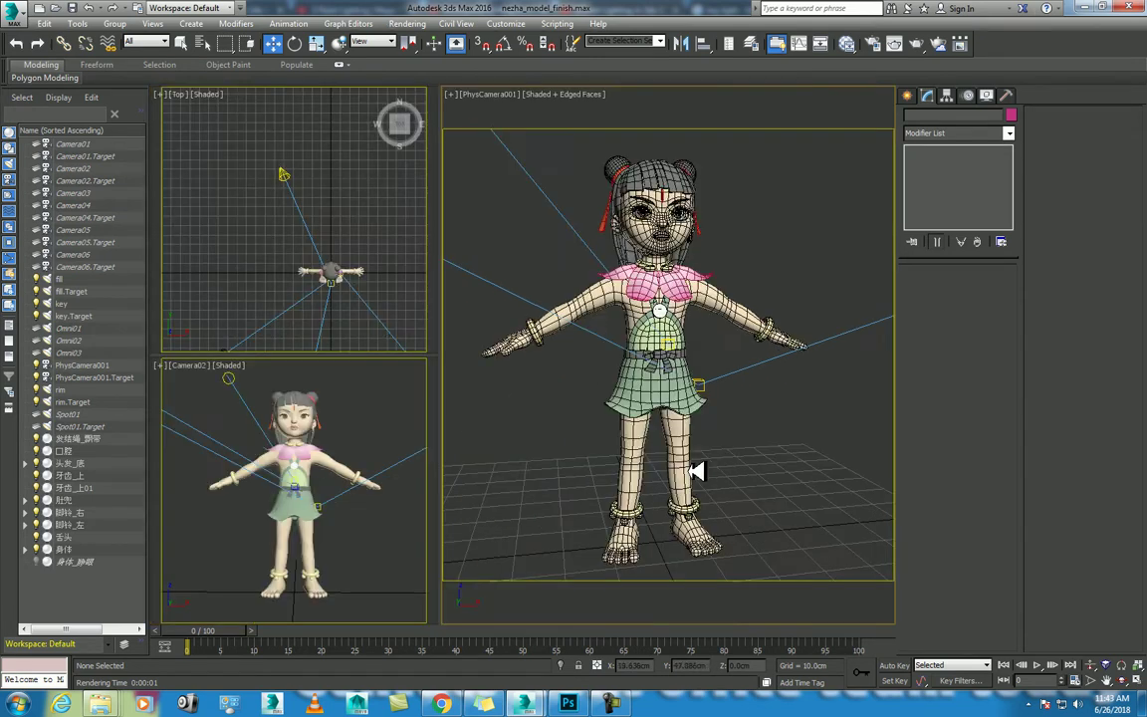
pyautogui.moveTo(361, 314); pyautogui.dragTo(362, 254, button='middle')
# - Select the key spotlight and tint it a warm yellow-orange off-white
pyautogui.click(225, 258)
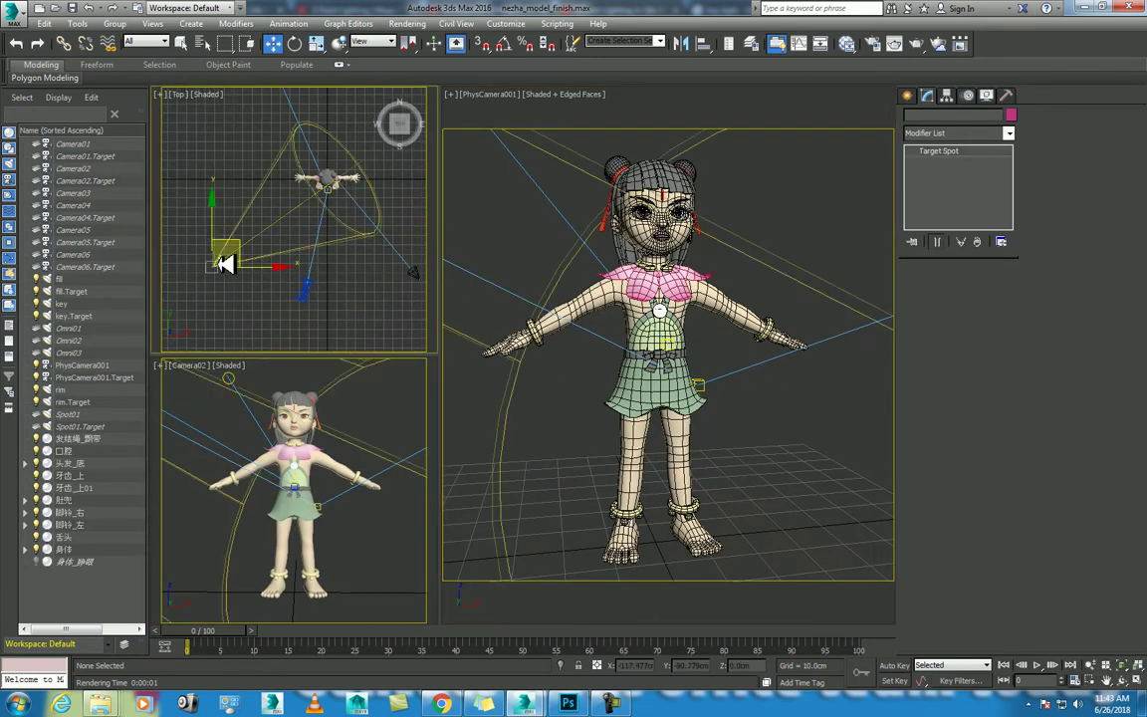
pyautogui.rightClick(227, 261)
pyautogui.click(412, 271)
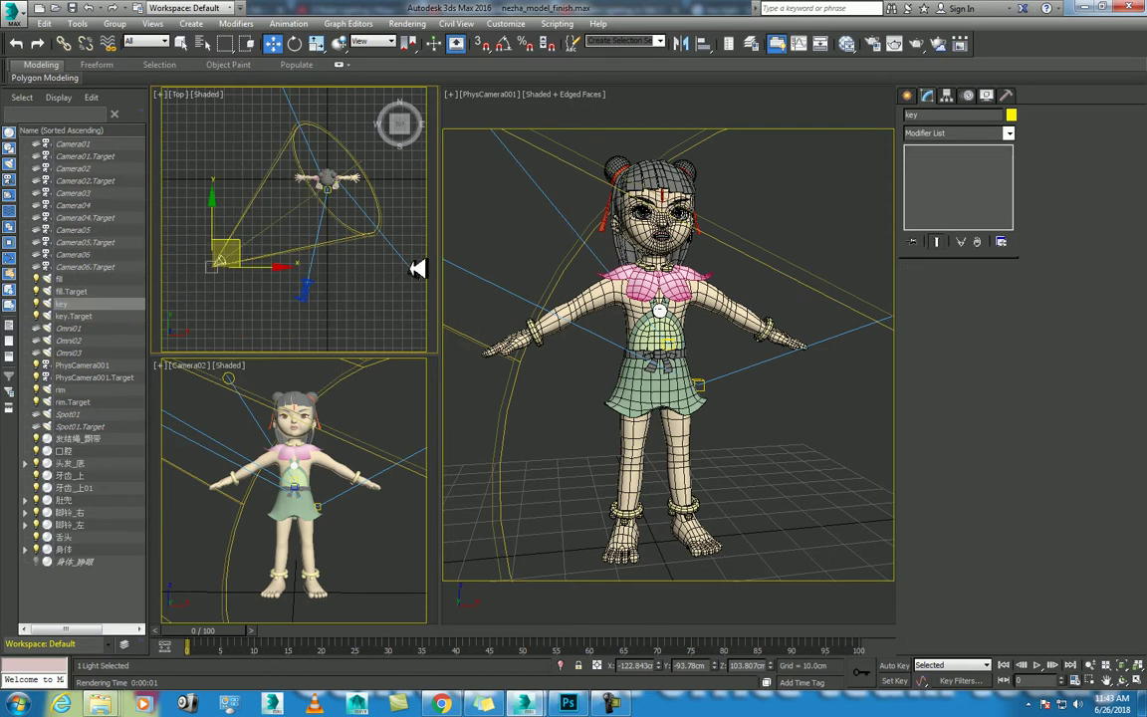
pyautogui.rightClick(376, 257)
pyautogui.click(251, 281)
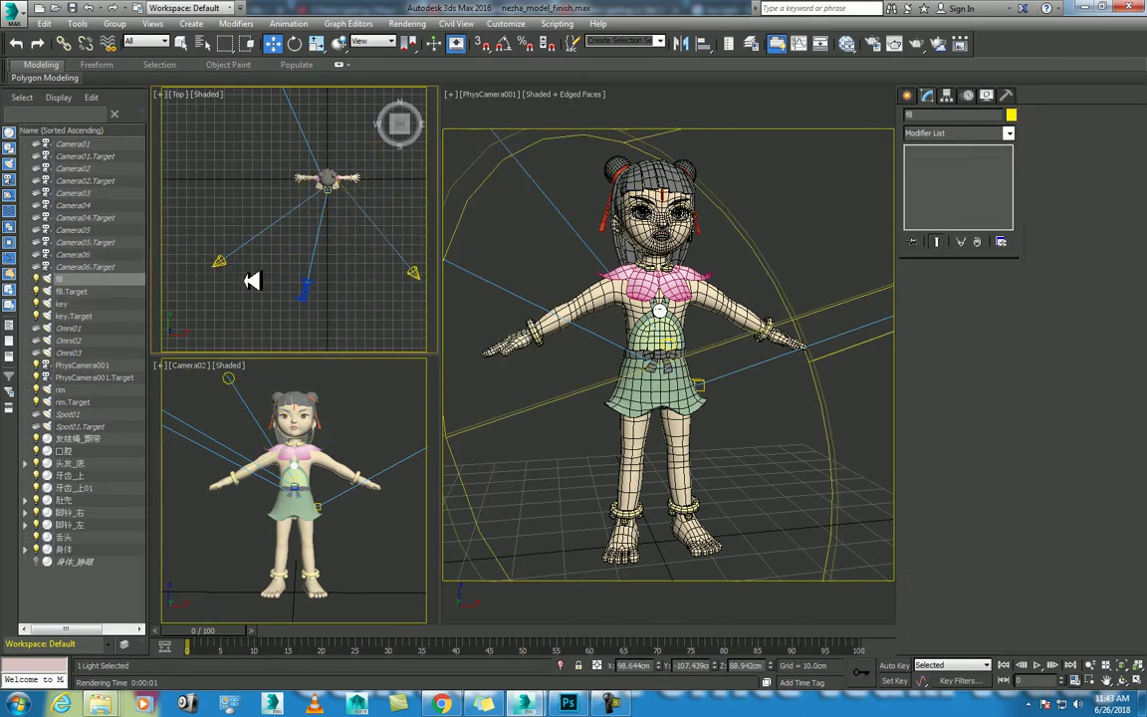
pyautogui.click(226, 256)
pyautogui.click(1000, 418)
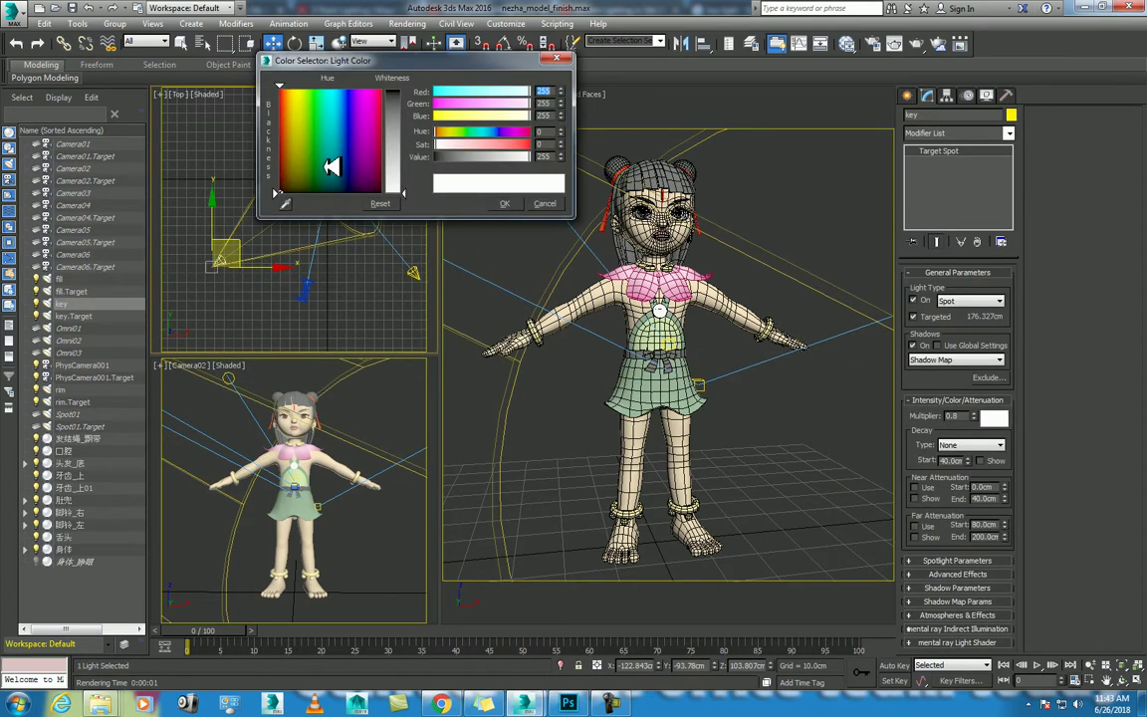
pyautogui.click(303, 134)
pyautogui.click(297, 138)
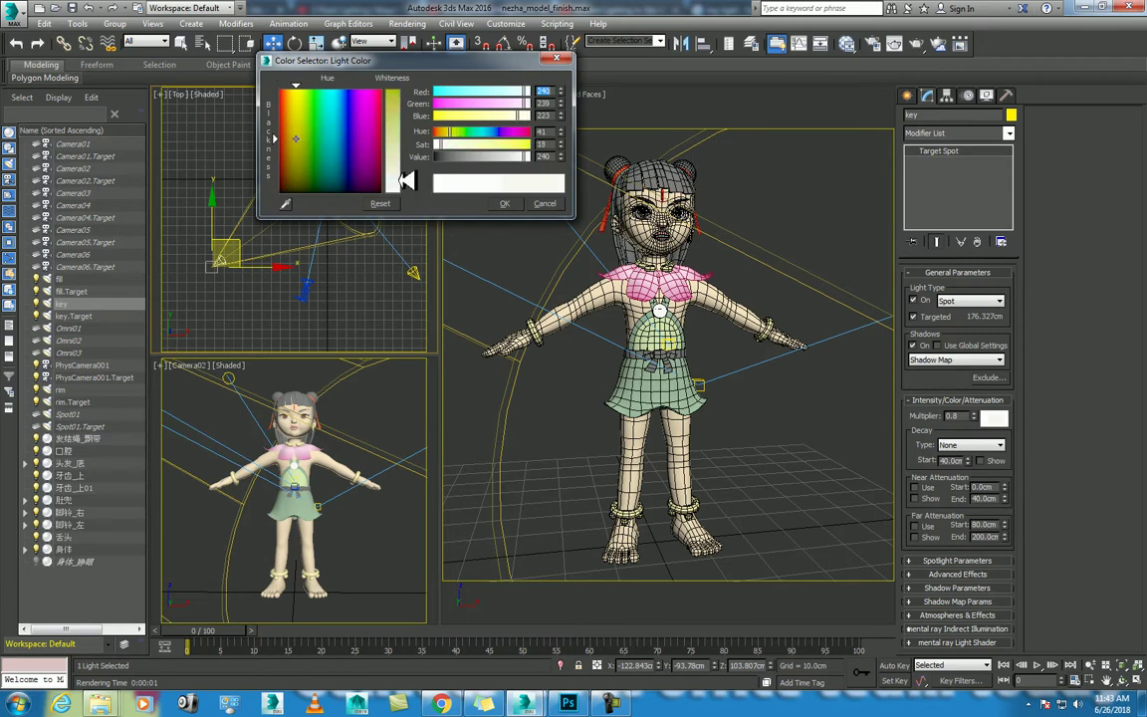
pyautogui.click(501, 200)
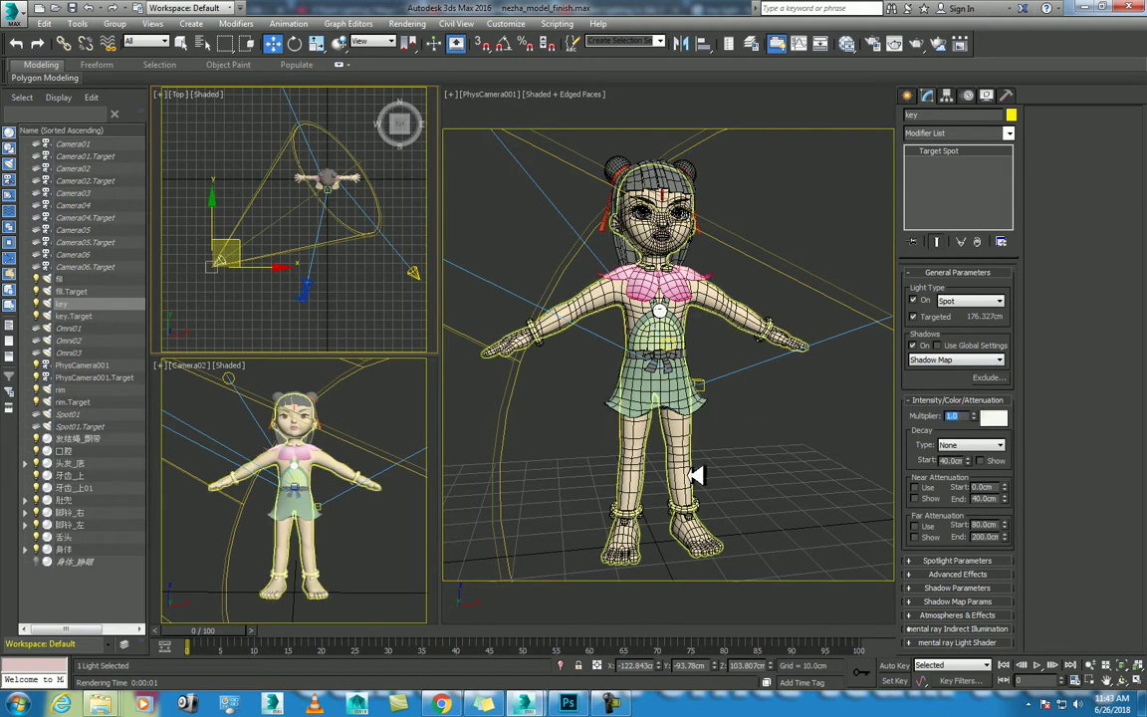
# - Test-render PhysCamera001 with the warm key light
pyautogui.click(768, 475)
pyautogui.hotkey('shift', 'q')
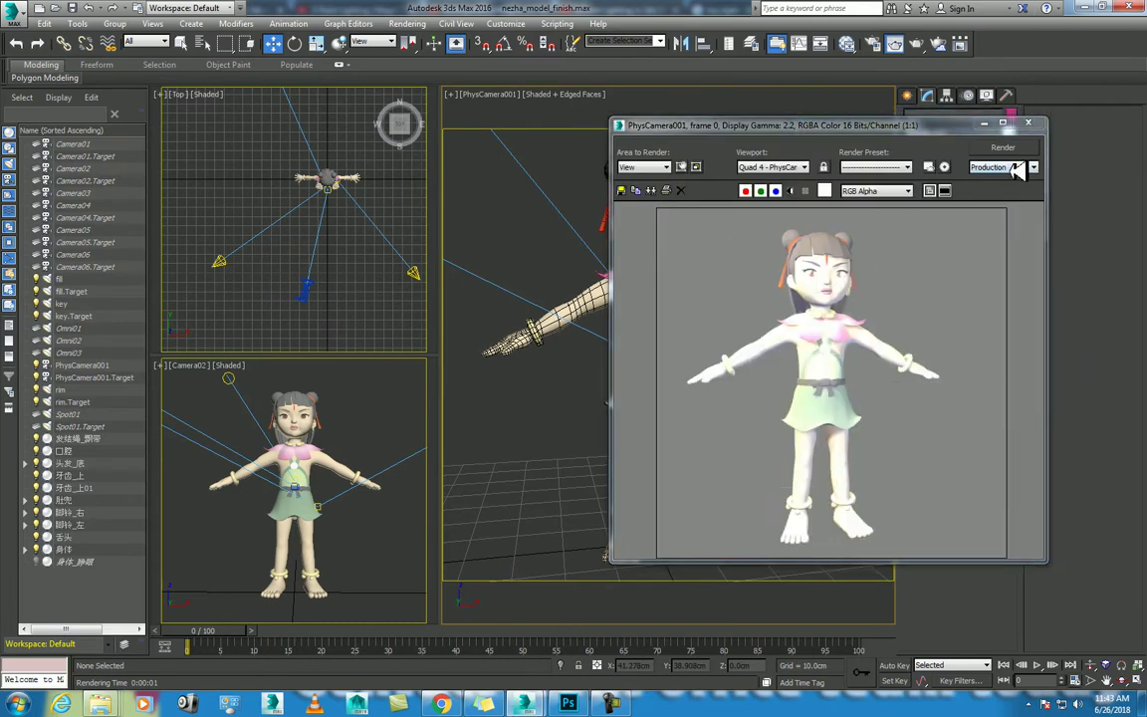
pyautogui.click(1028, 123)
# - Re-render PhysCamera001 with the key light multiplier raised to 1.0
pyautogui.click(219, 255)
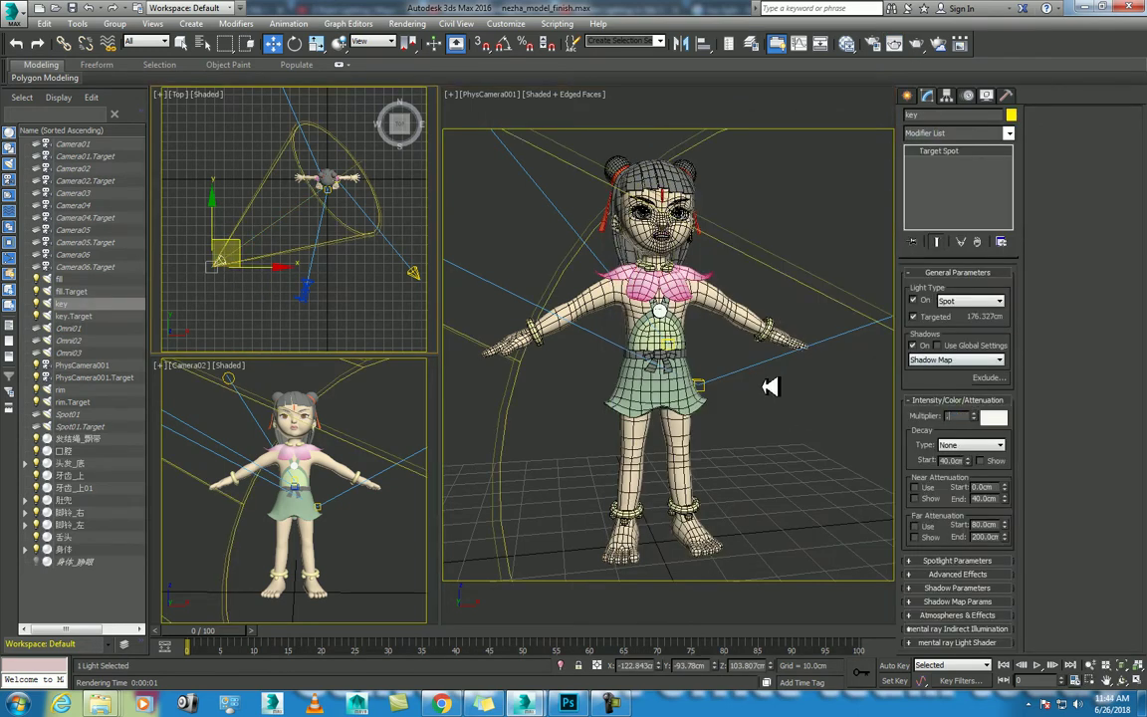
pyautogui.click(829, 414)
pyautogui.hotkey('shift', 'q')
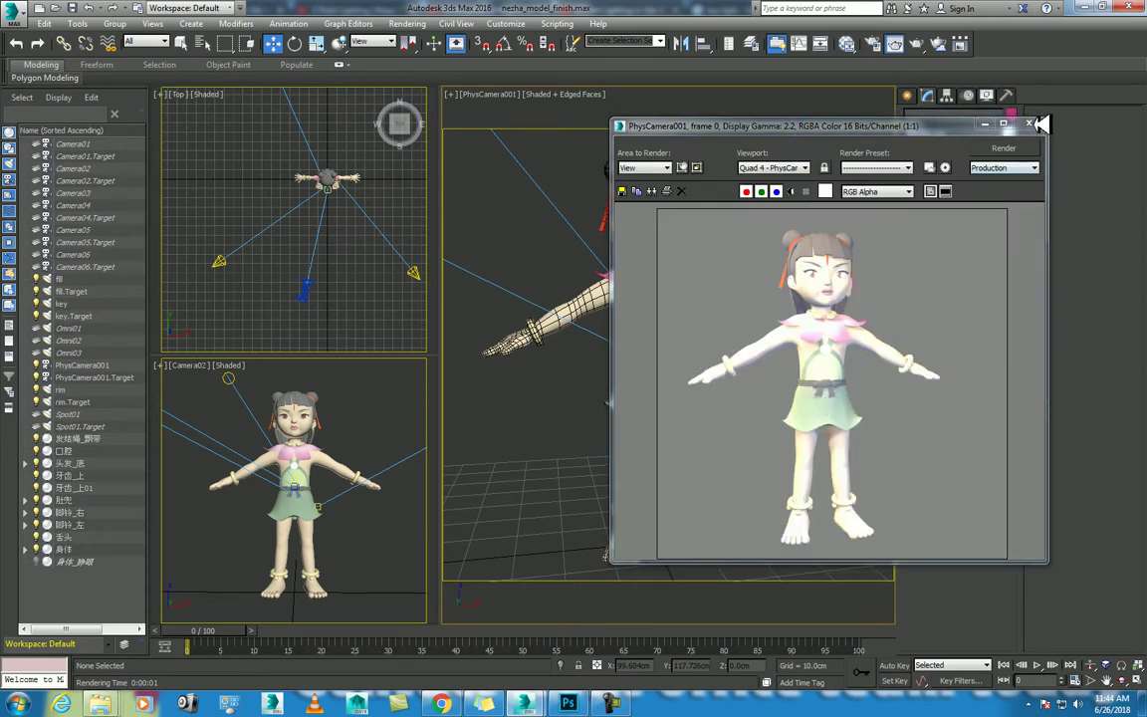
pyautogui.click(1032, 122)
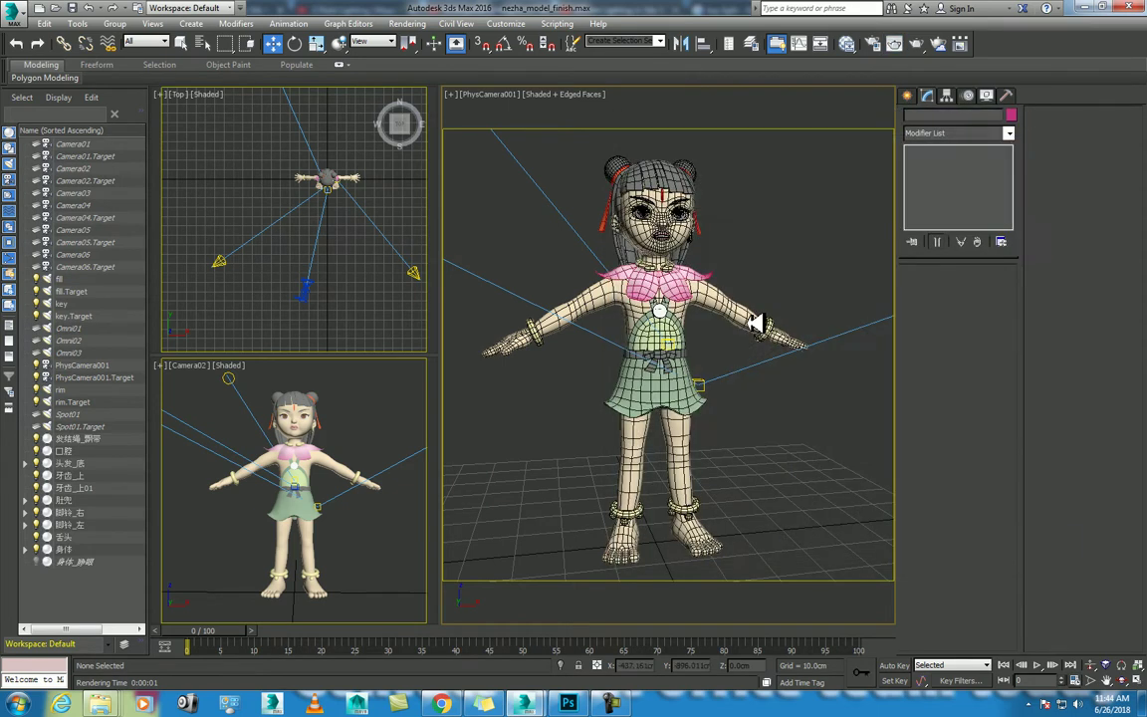
# - Switch off the fill spotlight from its quad menu and re-render PhysCamera001
pyautogui.moveTo(358, 264); pyautogui.dragTo(359, 306, button='middle')
pyautogui.click(373, 255)
pyautogui.moveTo(322, 246); pyautogui.dragTo(333, 280, button='middle')
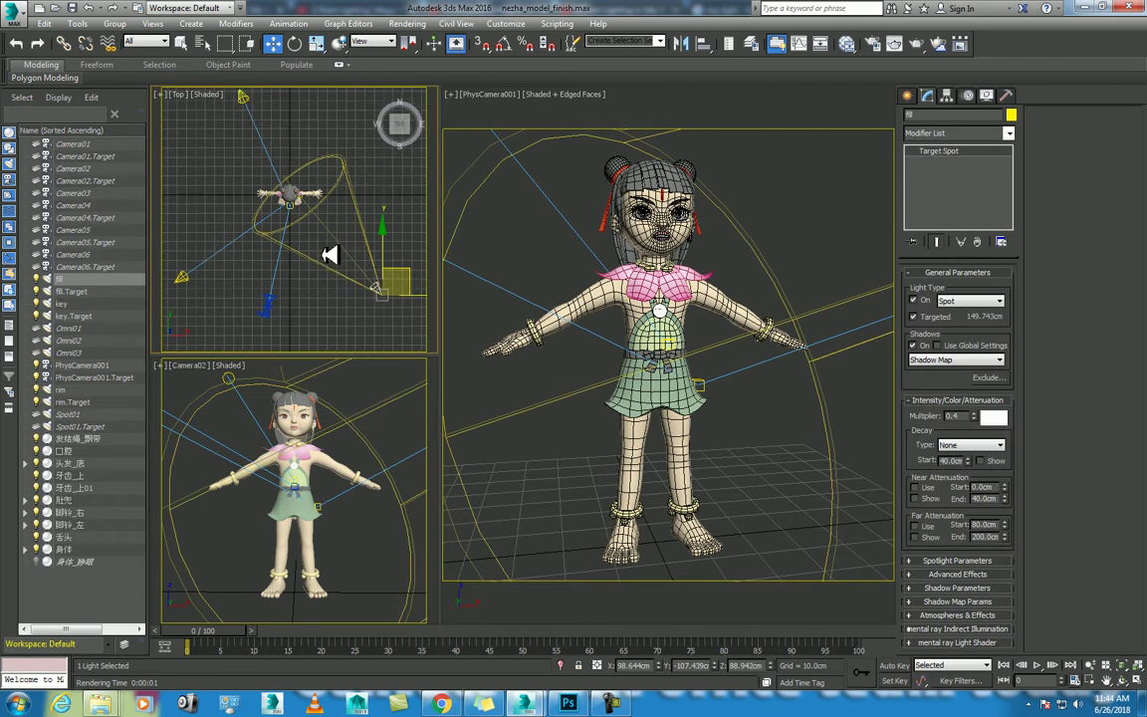
pyautogui.rightClick(359, 293)
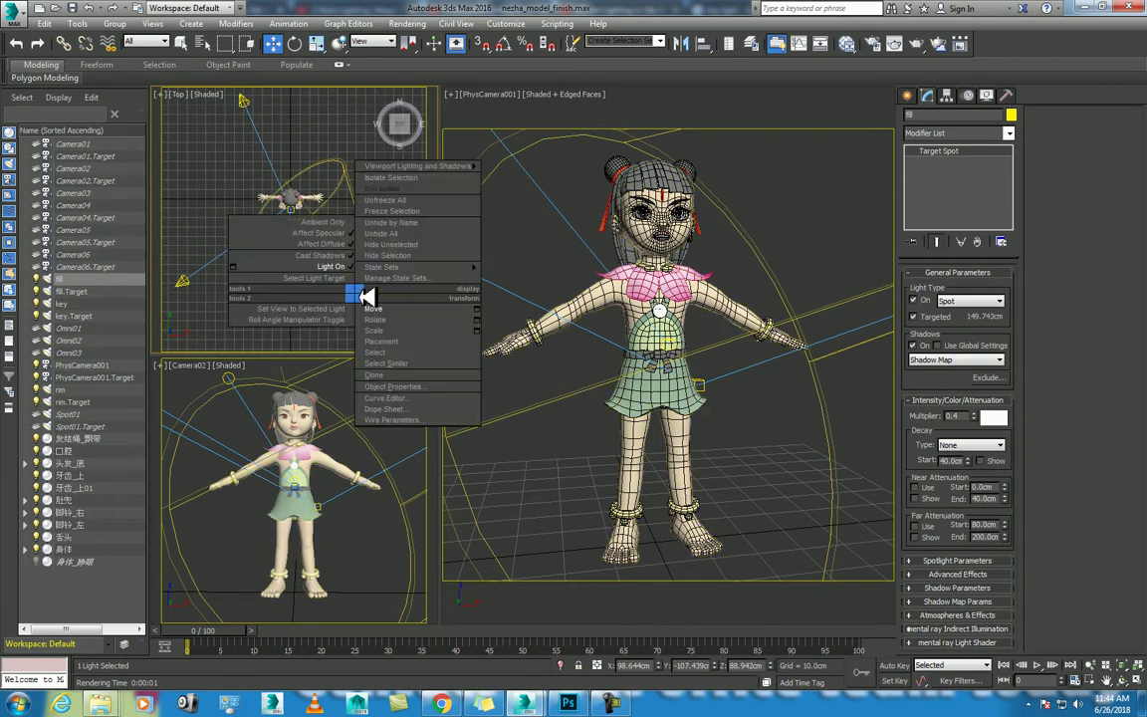
pyautogui.click(329, 262)
pyautogui.rightClick(229, 99)
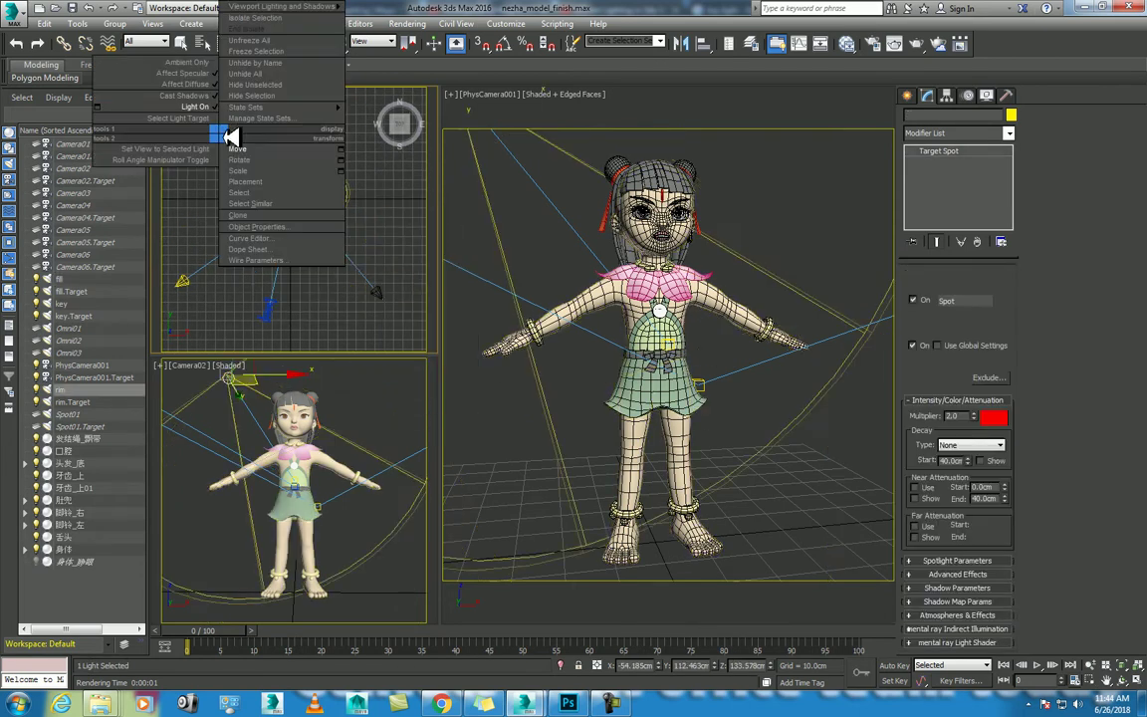
pyautogui.click(157, 116)
pyautogui.click(784, 186)
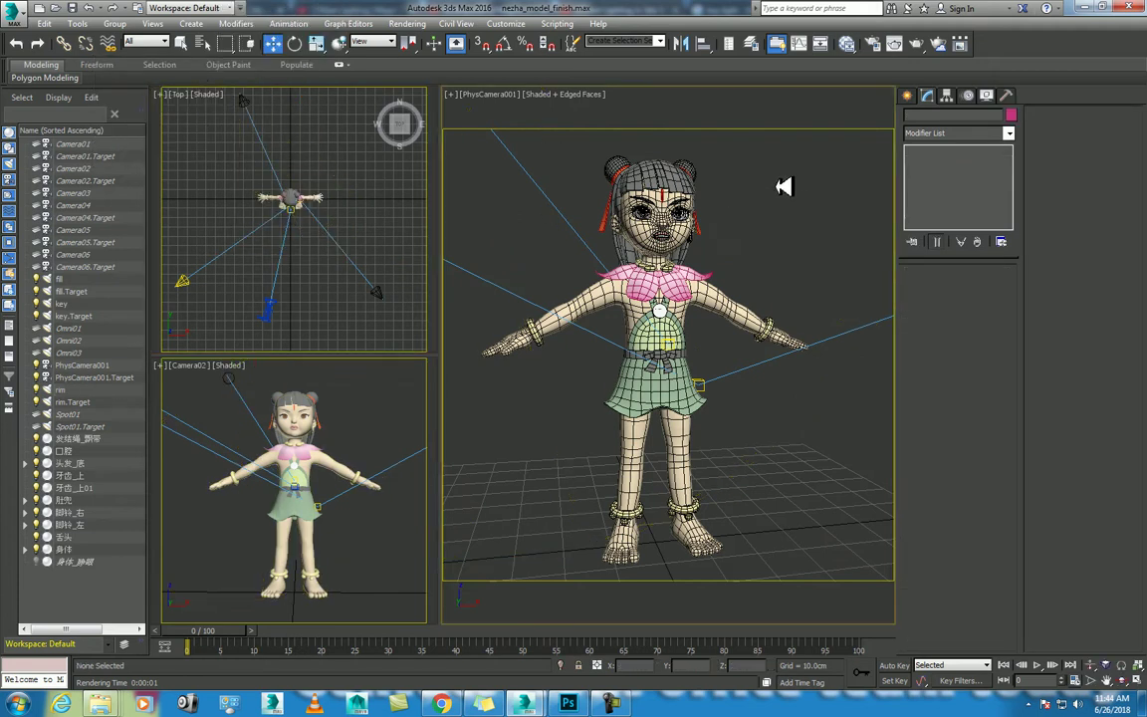
pyautogui.hotkey('shift', 'q')
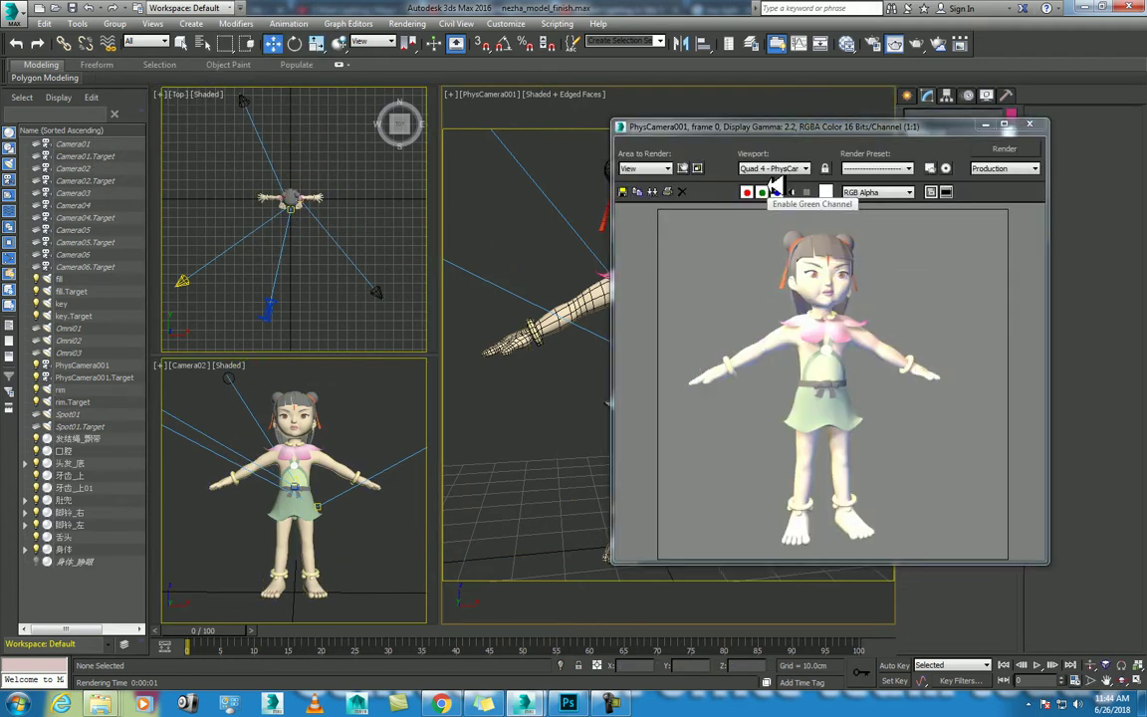
# - Switch off the key spotlight and re-render PhysCamera001
pyautogui.click(183, 278)
pyautogui.rightClick(245, 264)
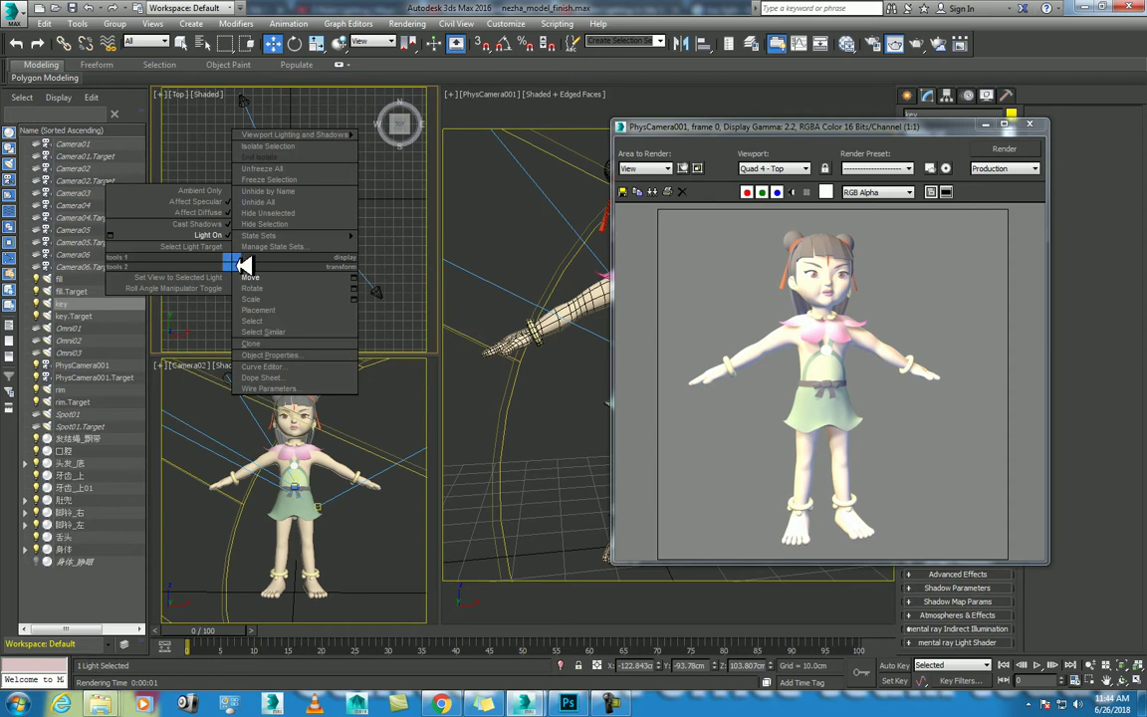
pyautogui.click(242, 247)
pyautogui.click(479, 221)
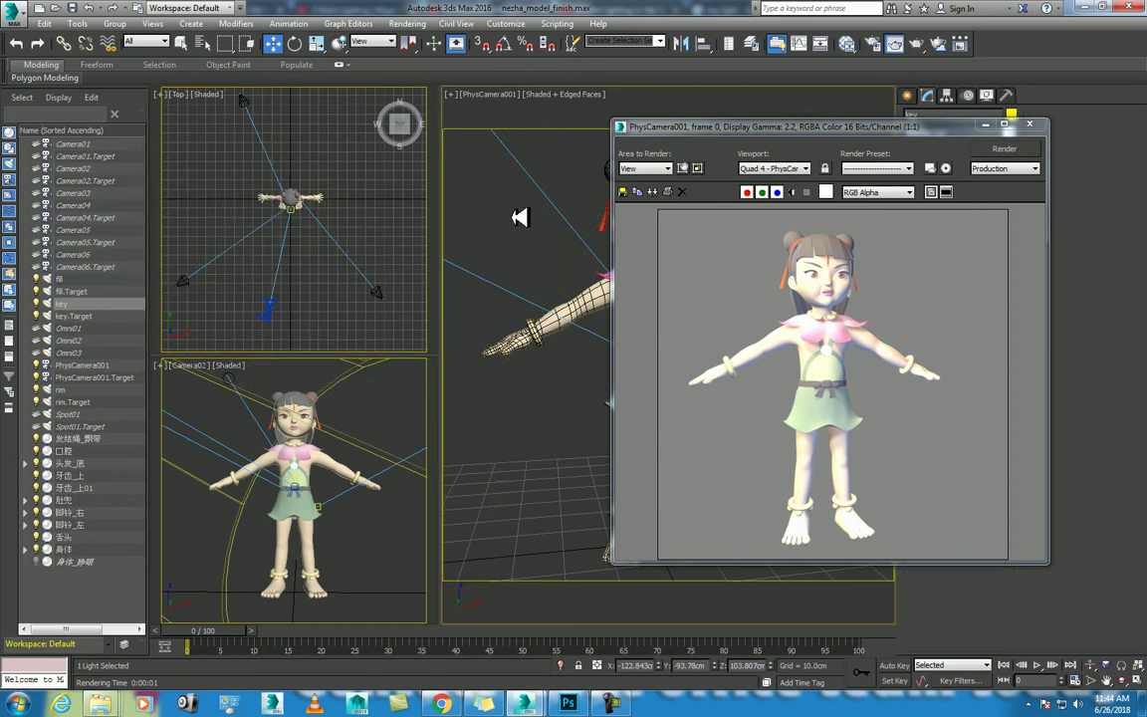
pyautogui.hotkey('shift', 'q')
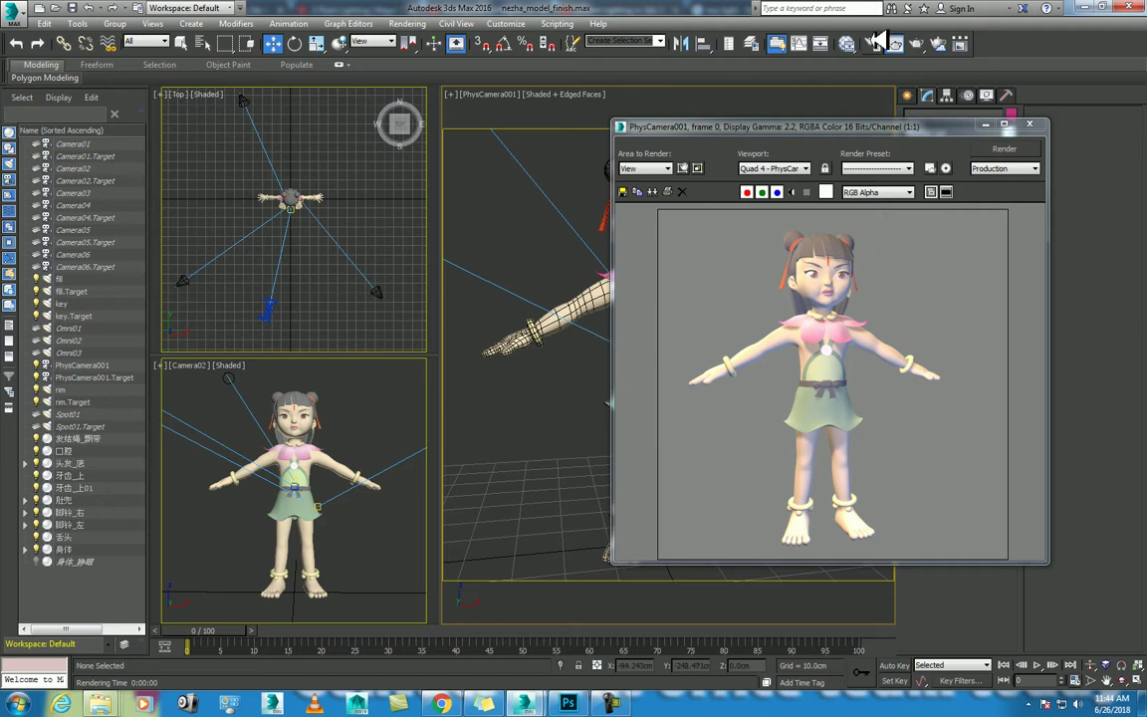
# - Render PhysCamera001 with NVIDIA mental ray from Render Setup
pyautogui.press('F10')
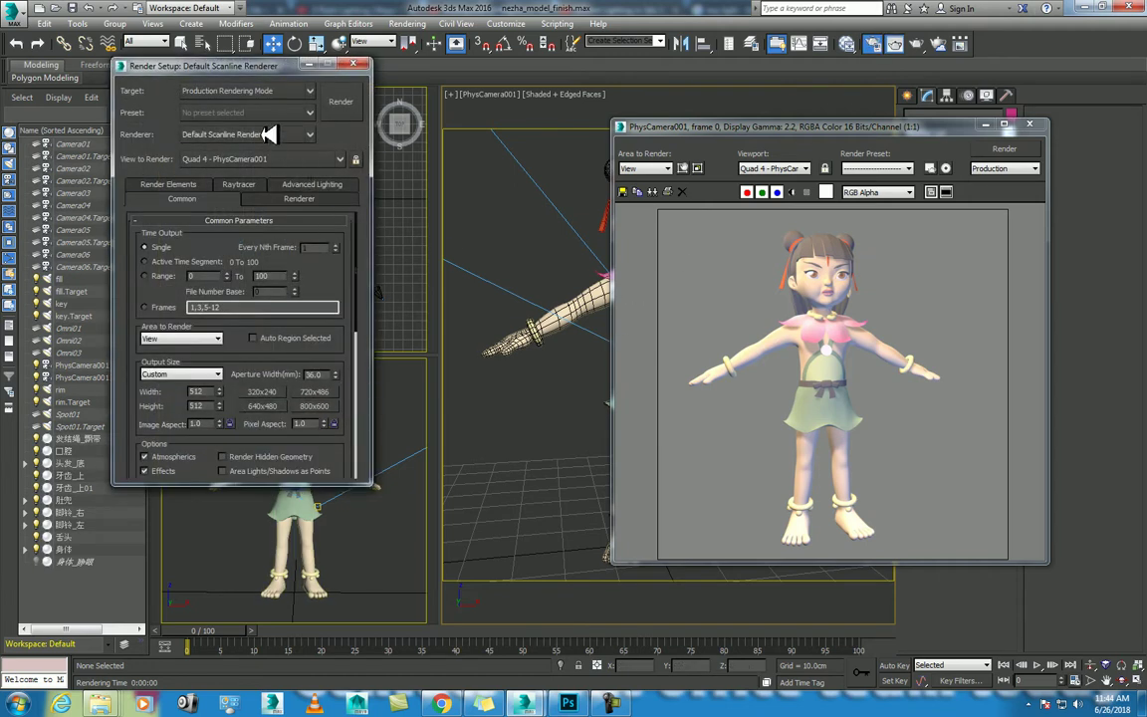
pyautogui.click(267, 134)
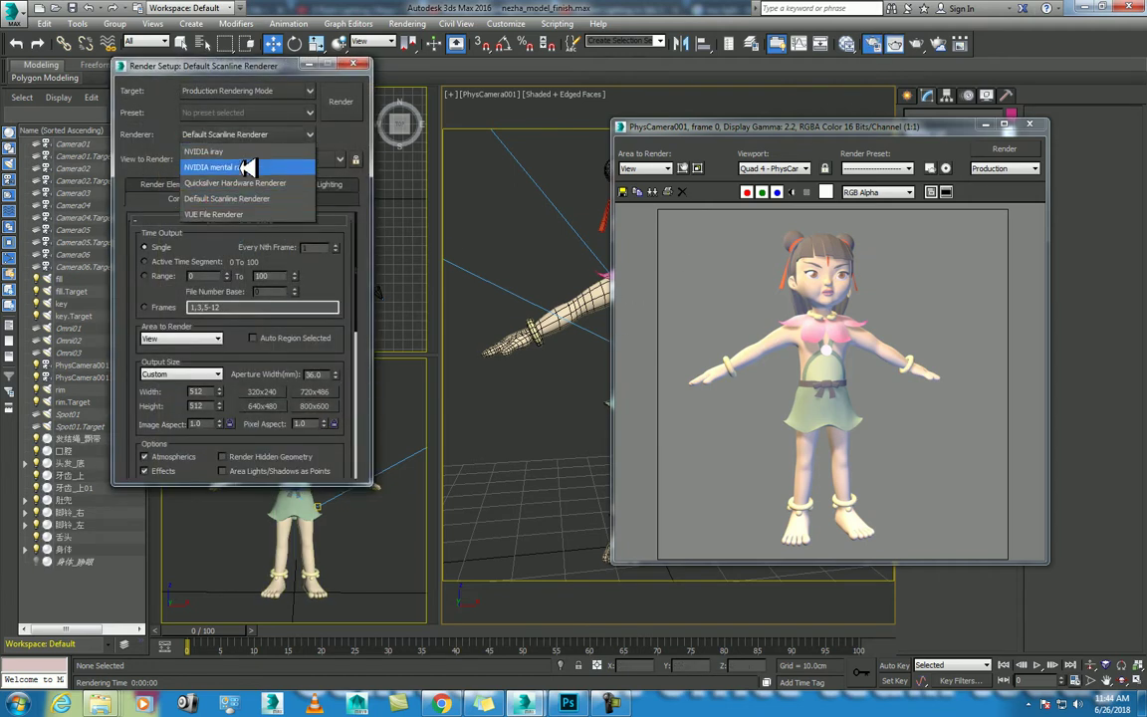
pyautogui.click(294, 166)
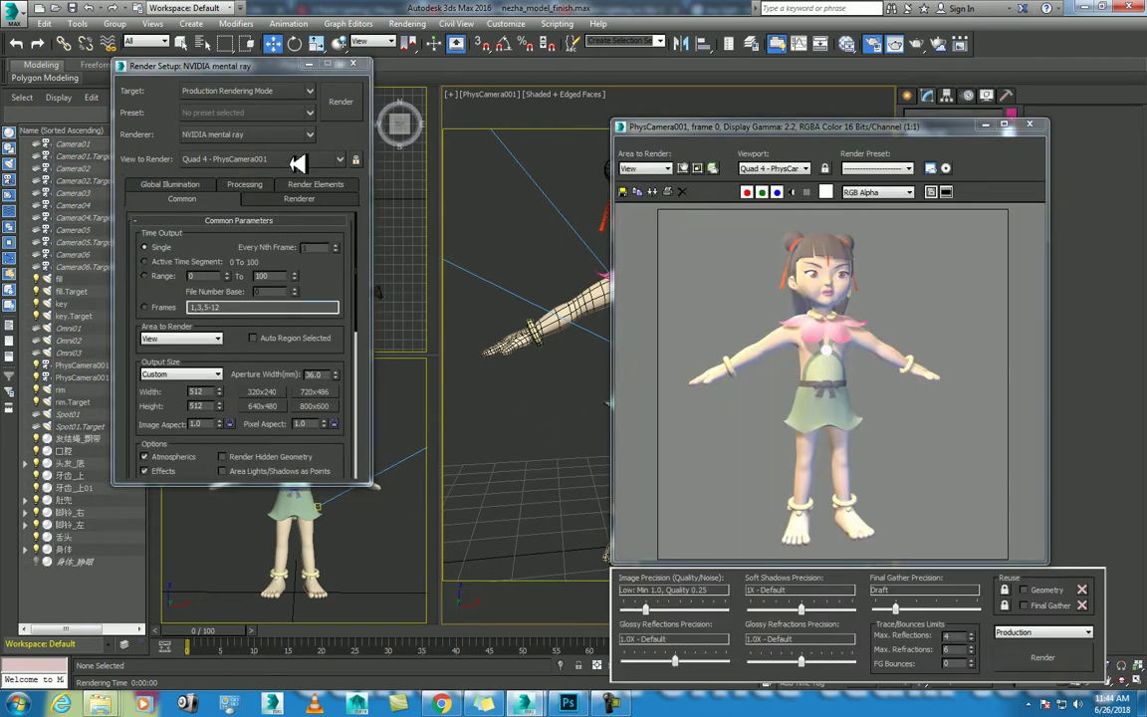
pyautogui.click(341, 102)
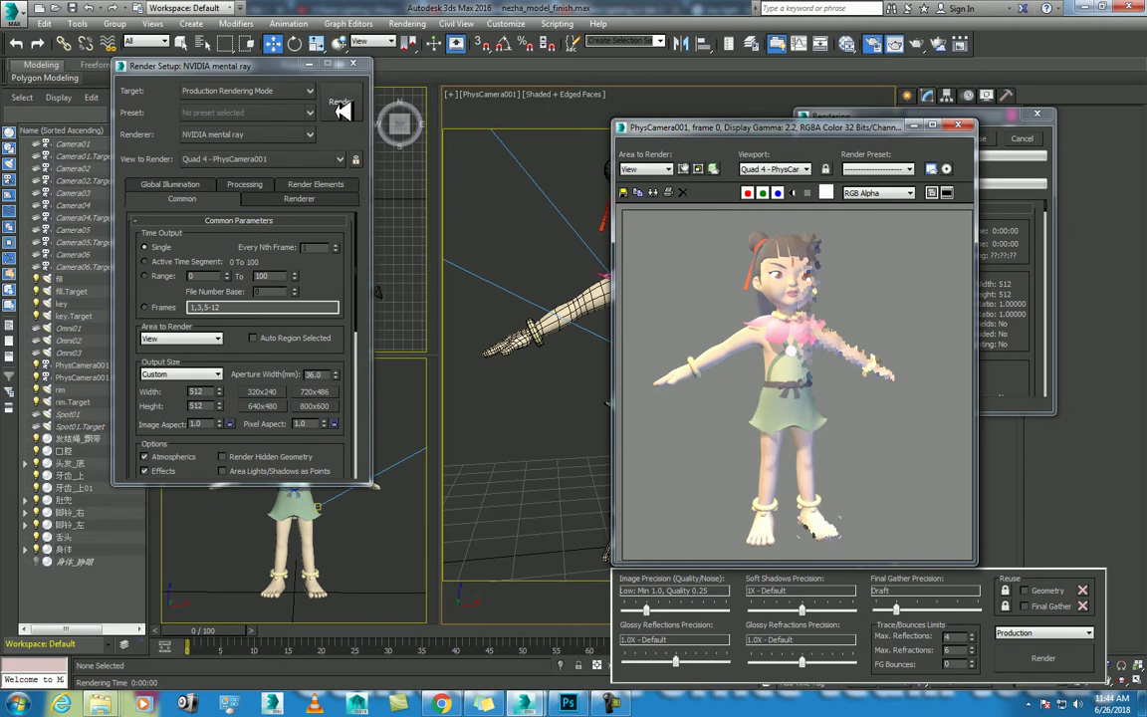
# - Switch back to the Default Scanline Renderer and render again
pyautogui.click(269, 135)
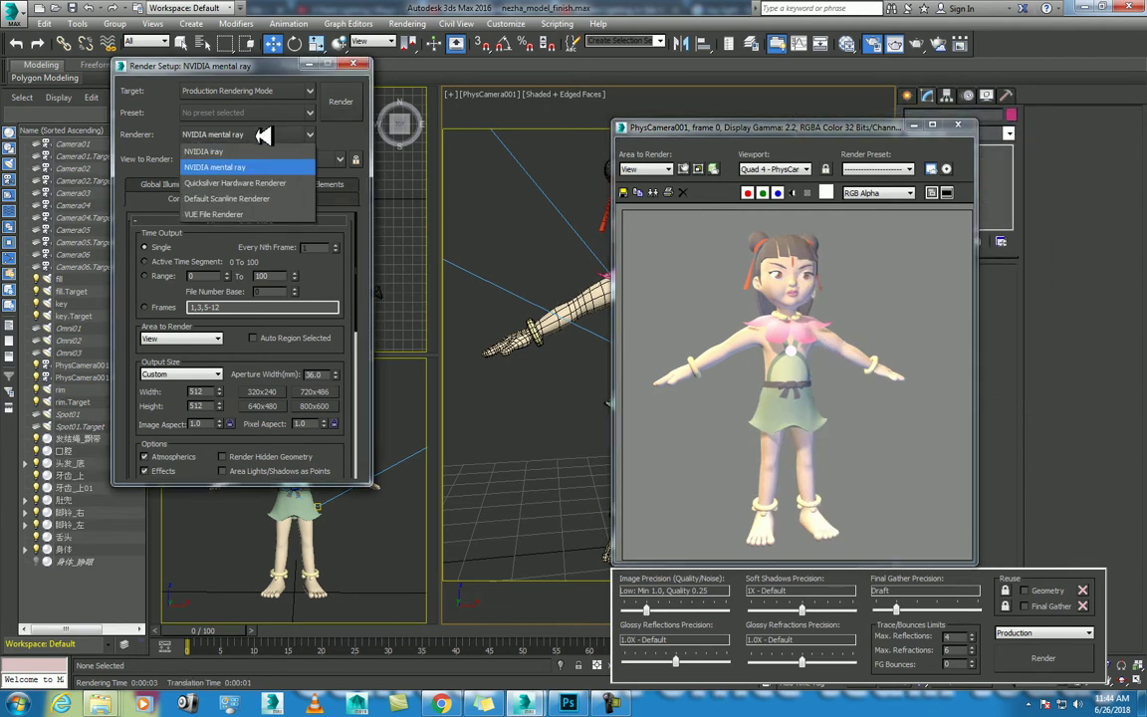
pyautogui.click(237, 180)
pyautogui.click(341, 102)
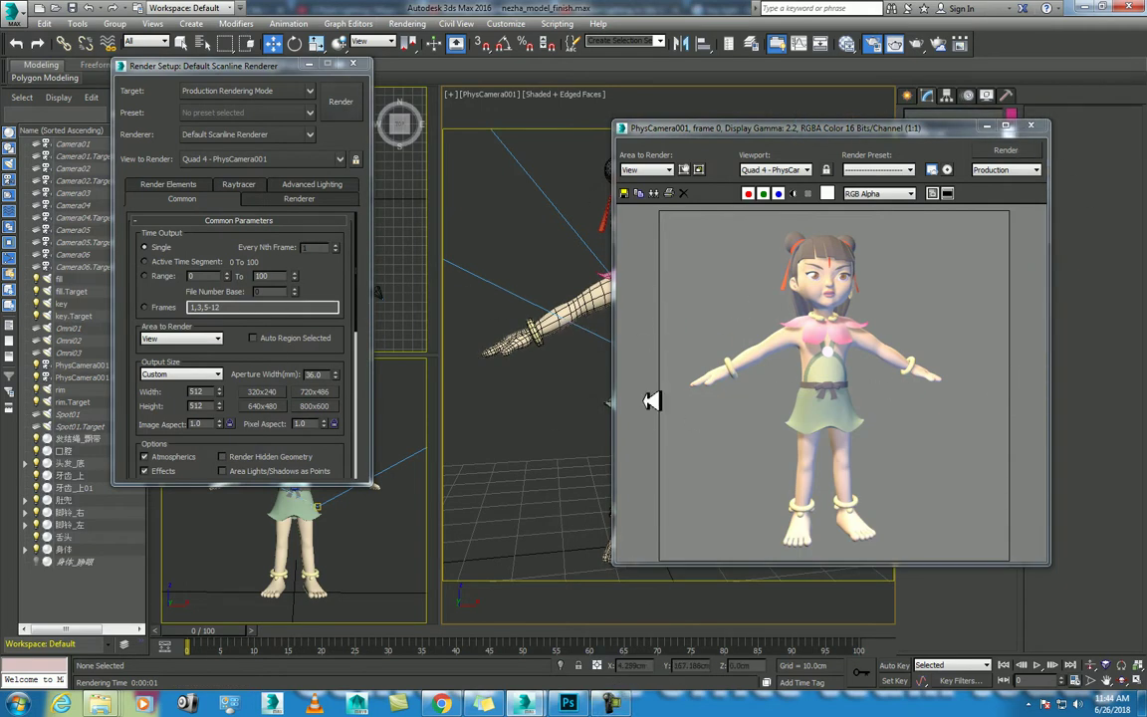
pyautogui.click(612, 703)
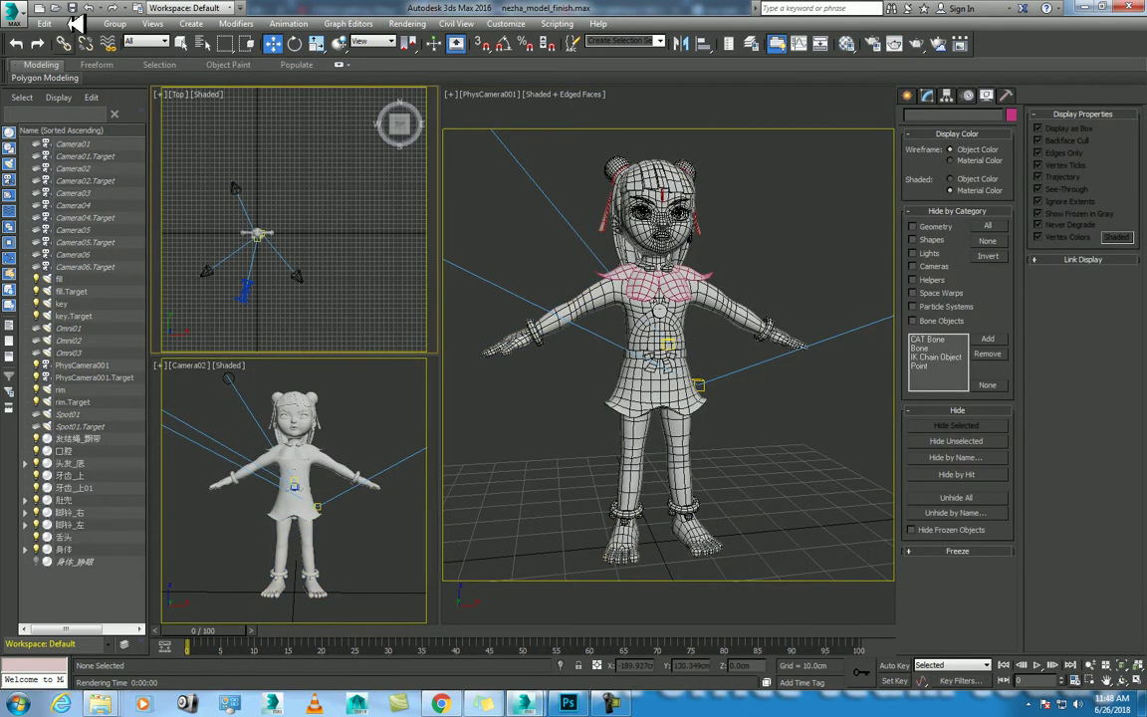
# - Open Light Lister from the Tools menu and test-render the character
pyautogui.click(77, 23)
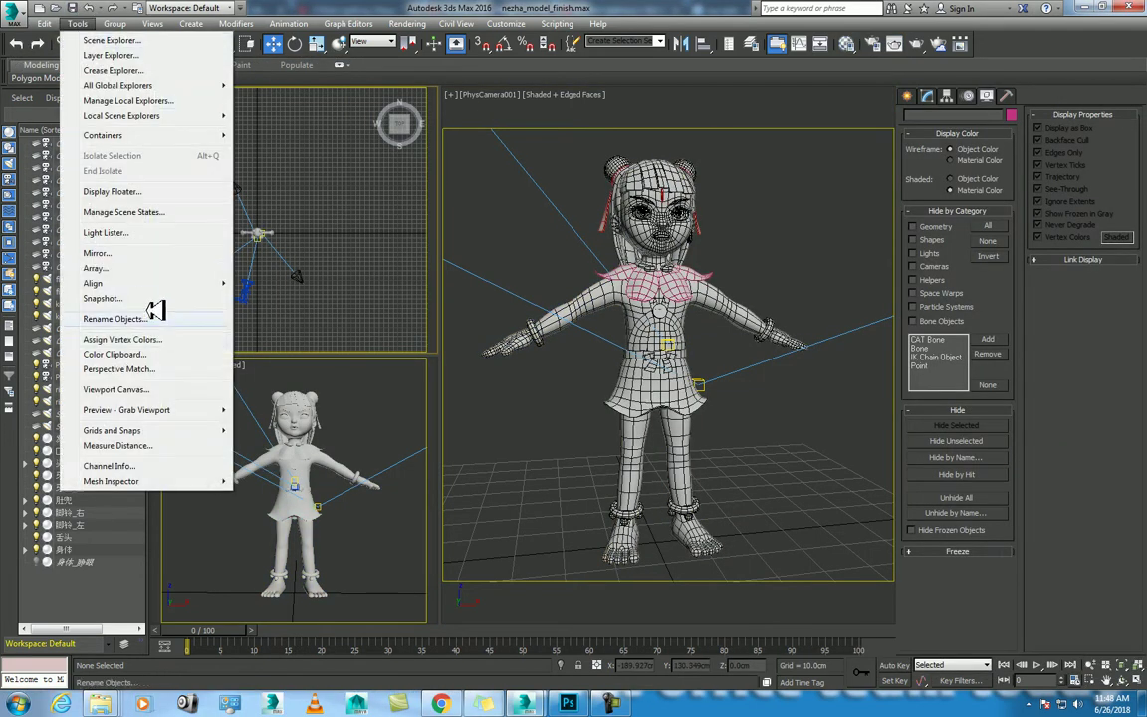
pyautogui.click(144, 232)
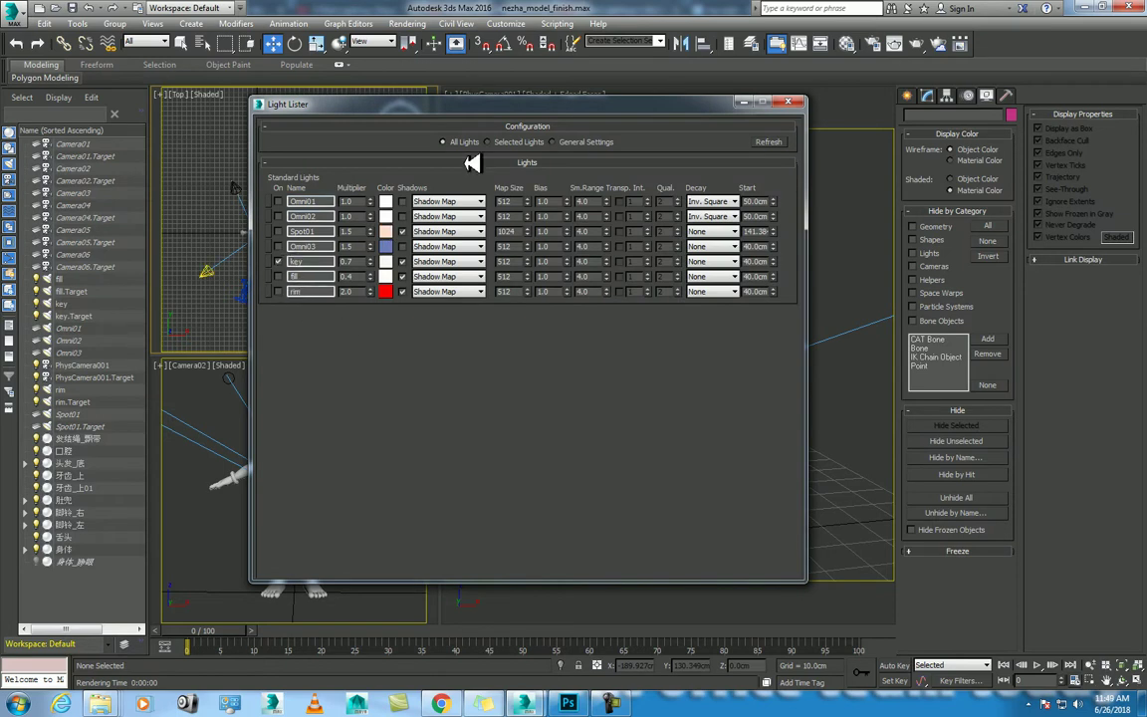
pyautogui.moveTo(482, 107); pyautogui.dragTo(160, 77)
pyautogui.hotkey('shift', 'q')
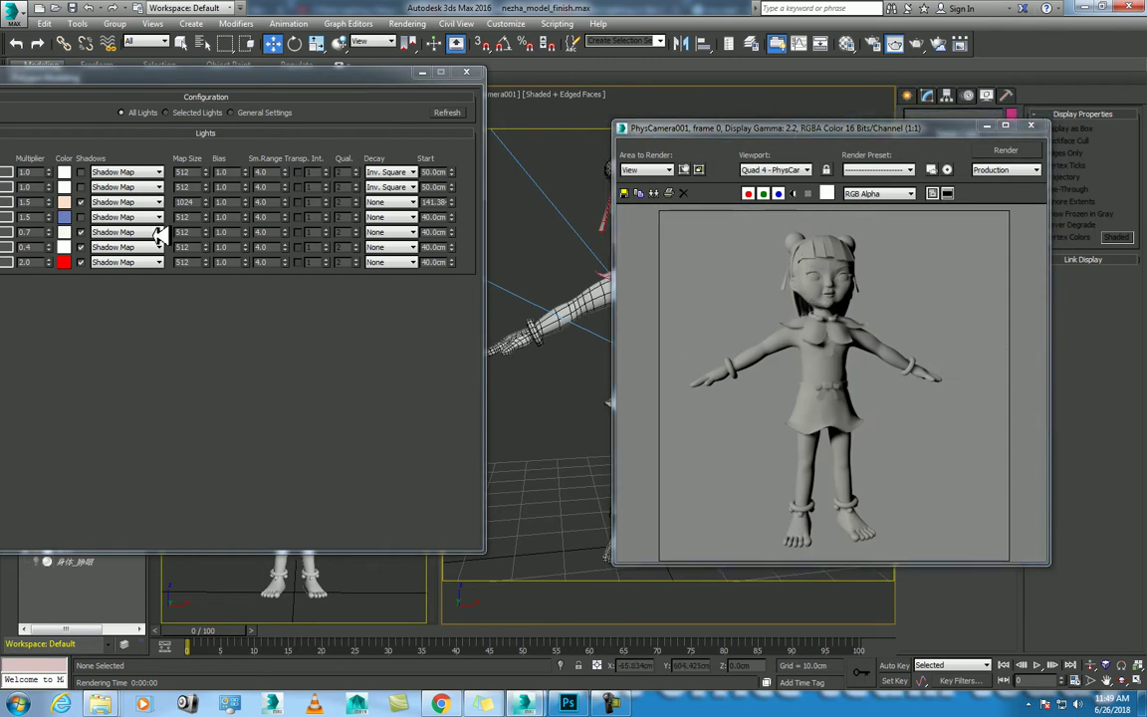
# - Turn the fill light on in Light Lister and re-render PhysCamera001
pyautogui.moveTo(235, 84); pyautogui.dragTo(408, 51)
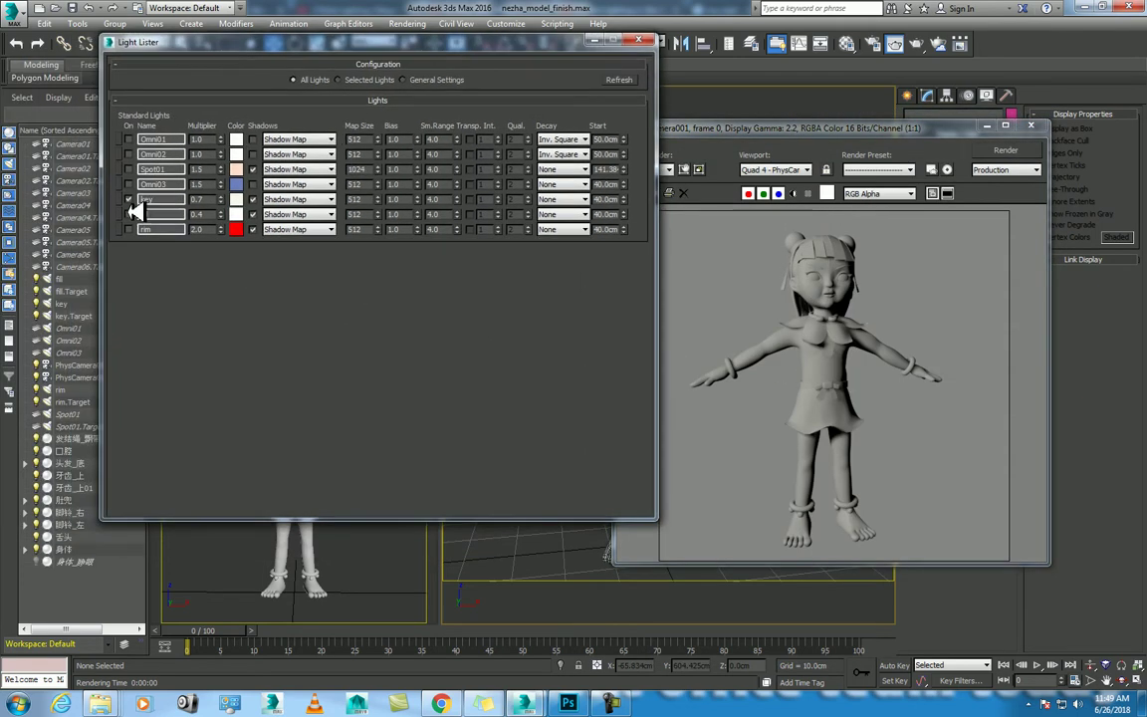
pyautogui.hotkey('shift', 'q')
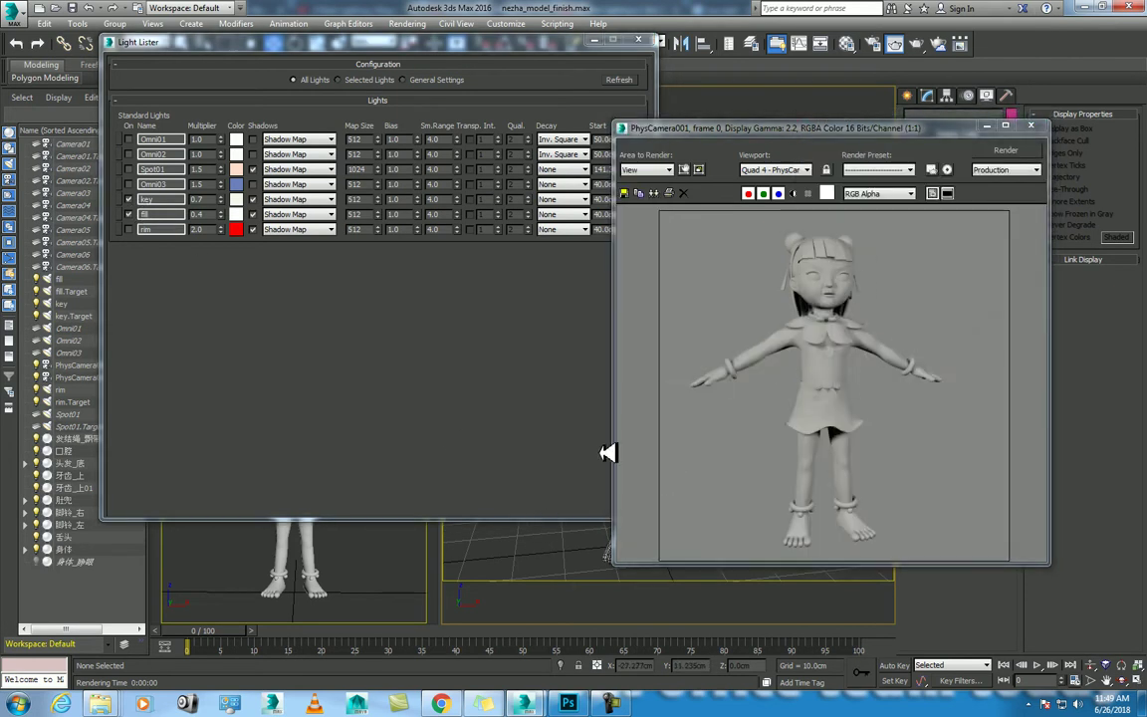
pyautogui.click(128, 213)
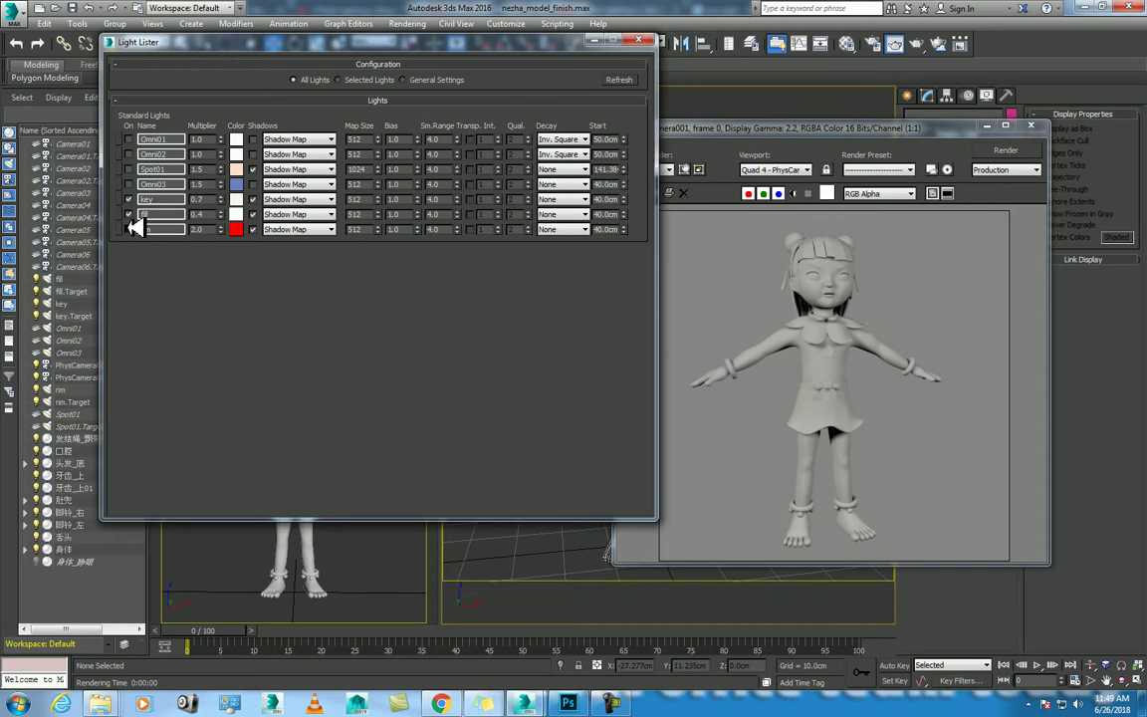
pyautogui.hotkey('shift', 'q')
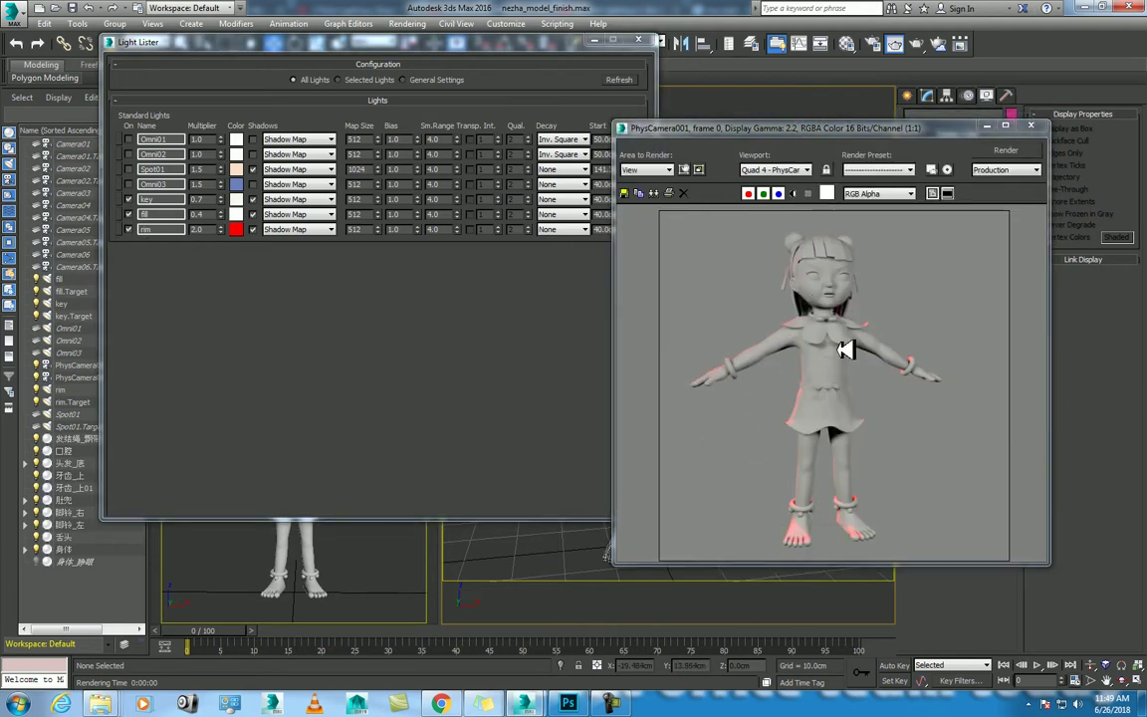
# - Set the rim light colour to a saturated blue in Light Lister and re-render the character
pyautogui.click(241, 229)
pyautogui.moveTo(355, 113); pyautogui.dragTo(334, 119)
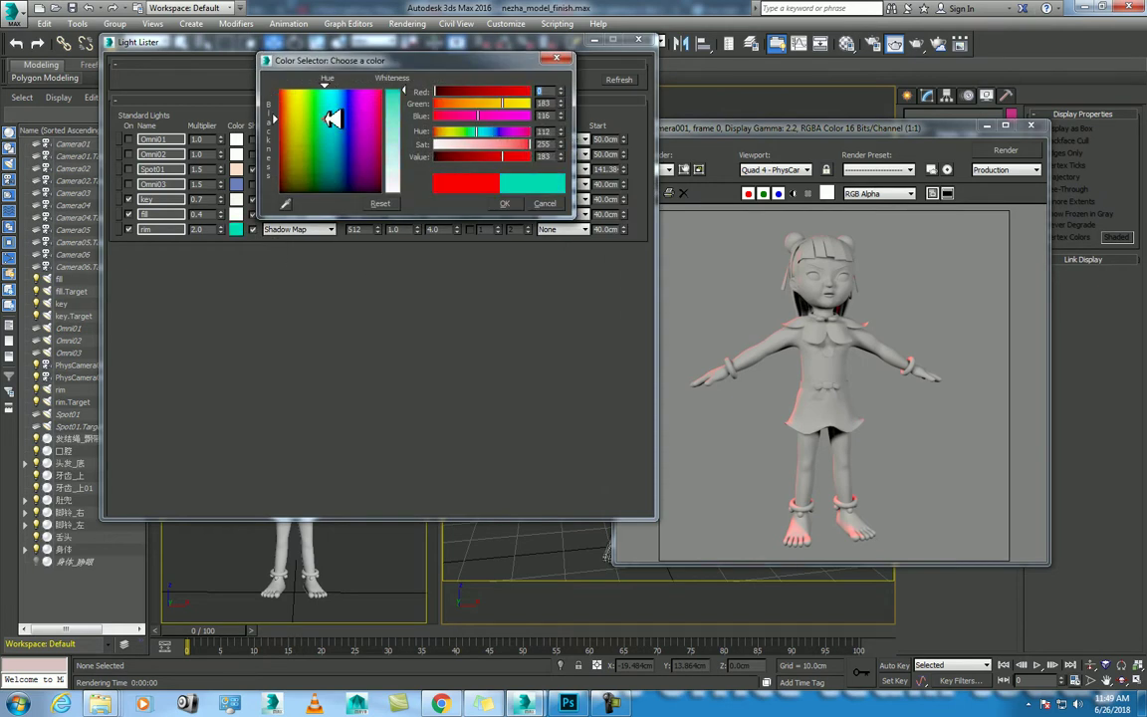
pyautogui.moveTo(392, 92); pyautogui.dragTo(392, 132)
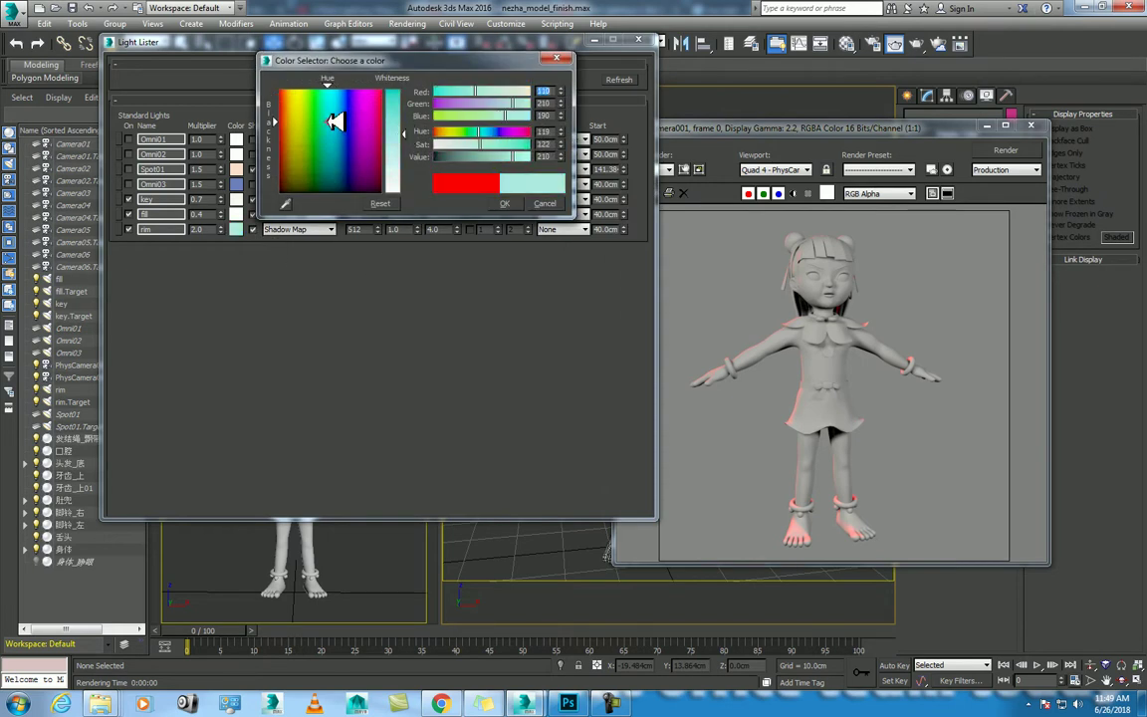
pyautogui.moveTo(337, 123); pyautogui.dragTo(394, 97)
pyautogui.click(505, 205)
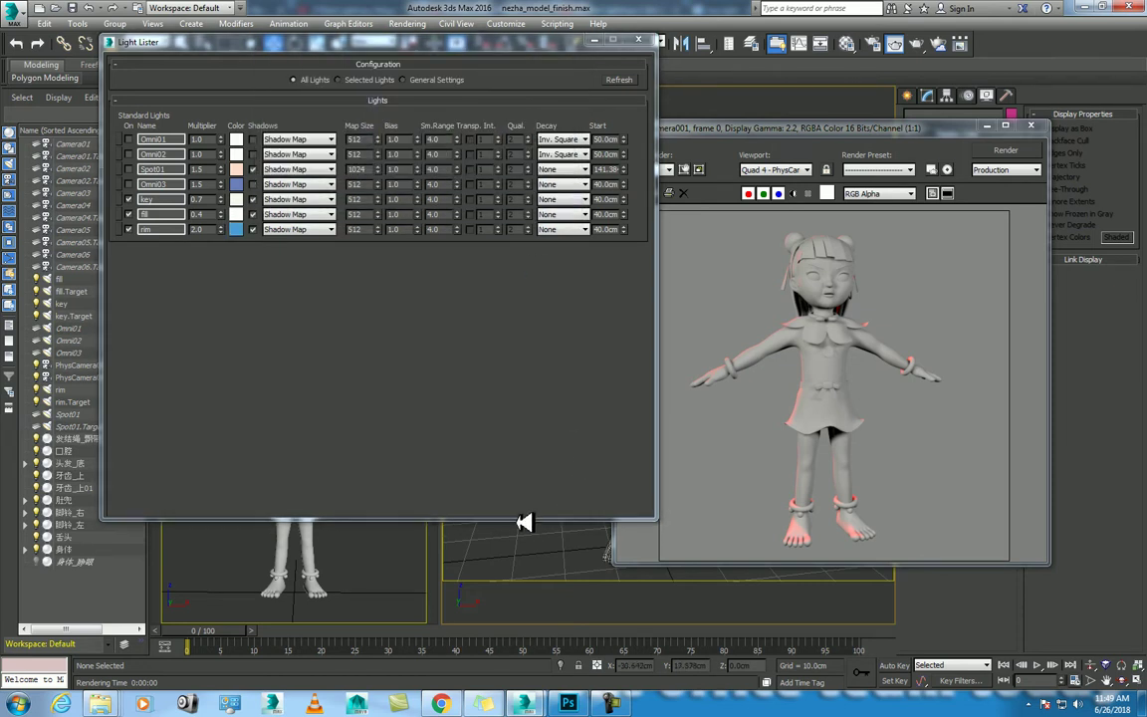
pyautogui.hotkey('shift', 'q')
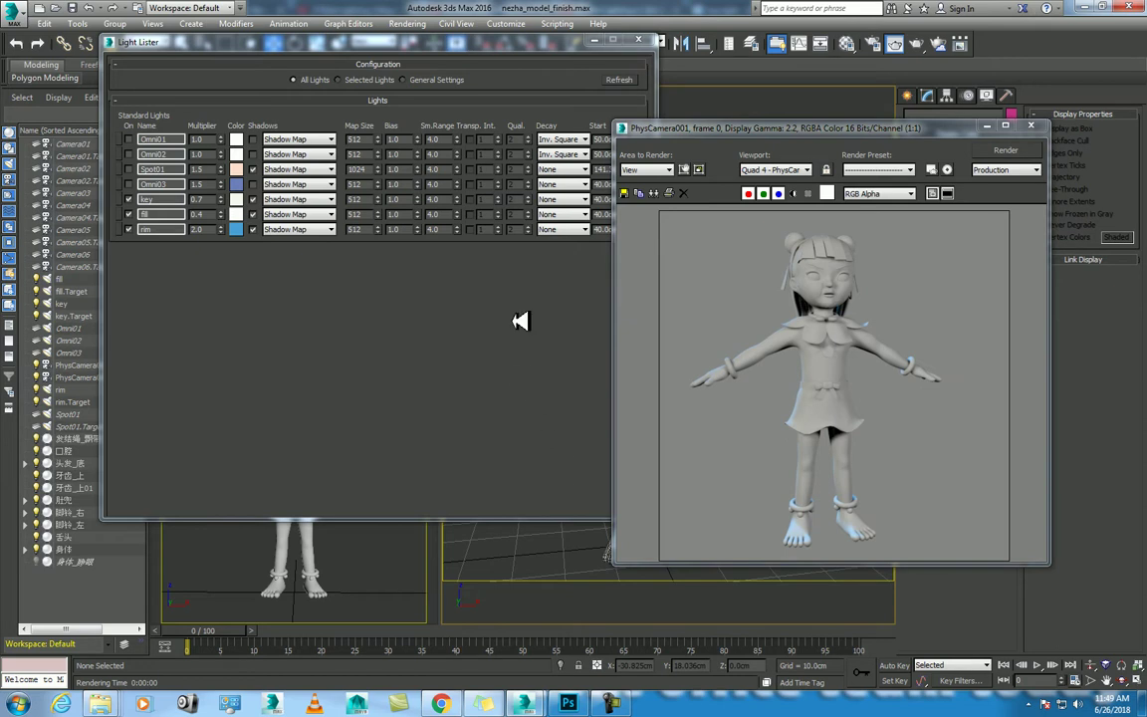
pyautogui.click(601, 44)
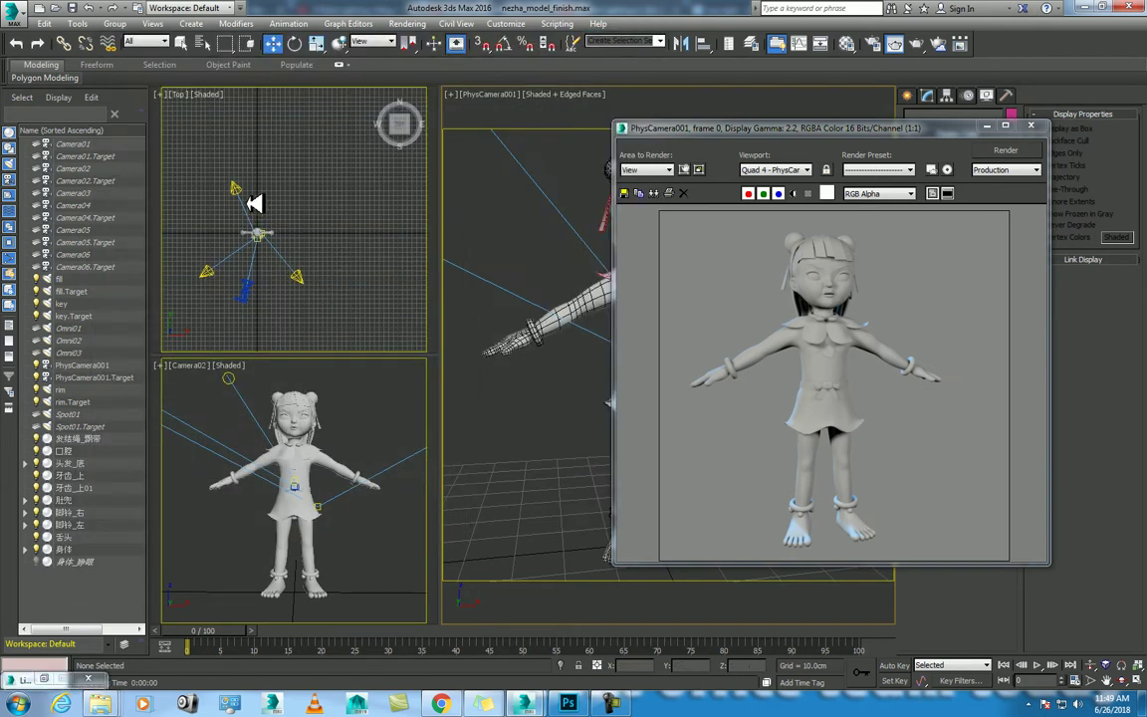
# - Clone the rim spotlight as rim001, nudge the original rim, and re-render
pyautogui.click(255, 204)
pyautogui.moveTo(249, 159); pyautogui.dragTo(323, 154)
pyautogui.click(575, 409)
pyautogui.scroll(1, 314, 190)
pyautogui.scroll(1, 315, 169)
pyautogui.scroll(-1, 326, 155)
pyautogui.scroll(1, 259, 179)
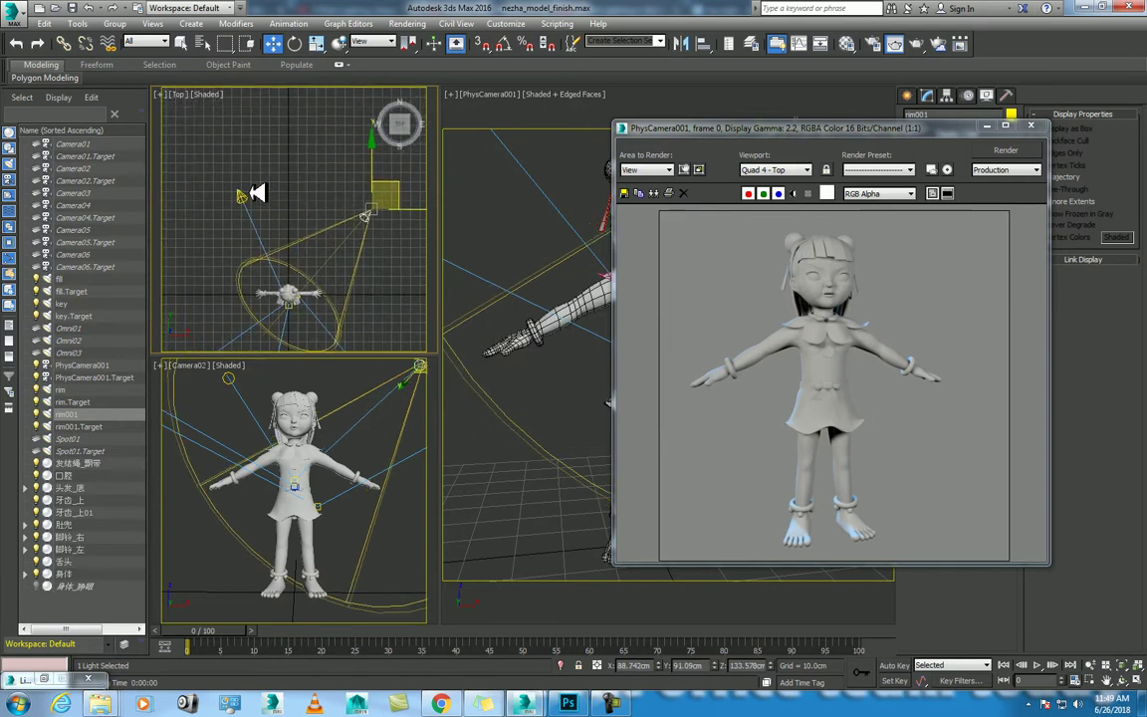
pyautogui.click(261, 168)
pyautogui.moveTo(264, 169); pyautogui.dragTo(253, 181)
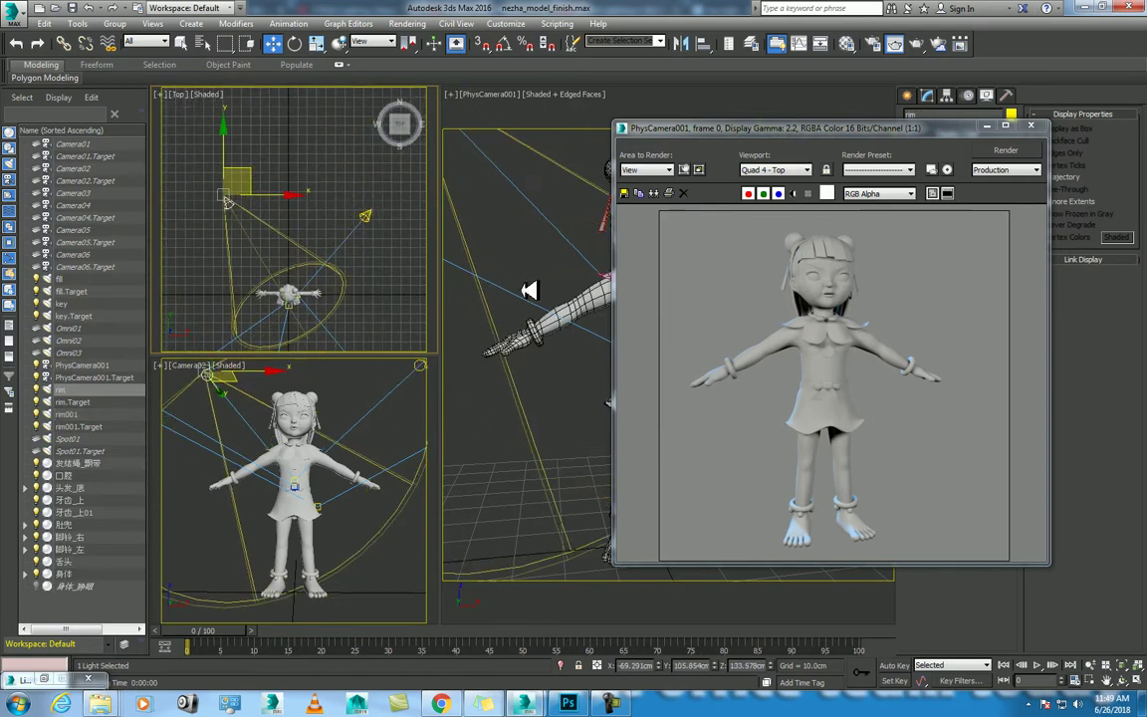
pyautogui.click(565, 253)
pyautogui.hotkey('shift', 'q')
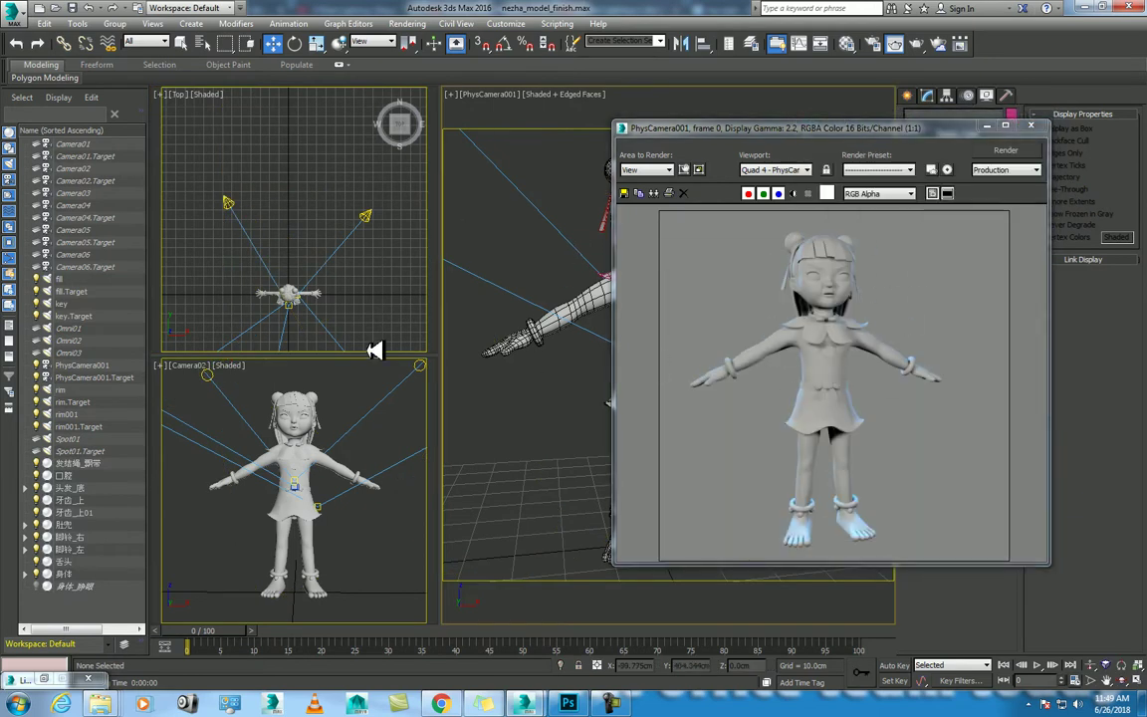
# - Switch off the key spotlight through its quad menu
pyautogui.moveTo(370, 349); pyautogui.dragTo(358, 276, button='middle')
pyautogui.click(385, 286)
pyautogui.rightClick(375, 284)
pyautogui.click(300, 274)
pyautogui.rightClick(186, 255)
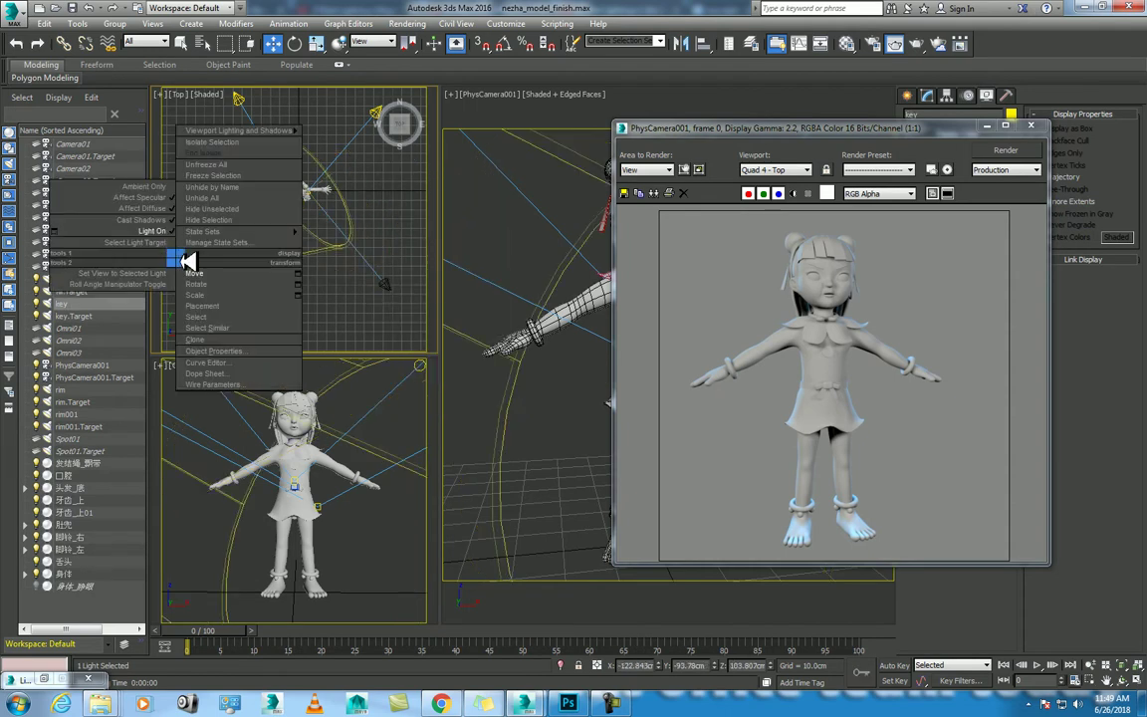
pyautogui.click(163, 234)
pyautogui.rightClick(564, 422)
pyautogui.click(564, 421)
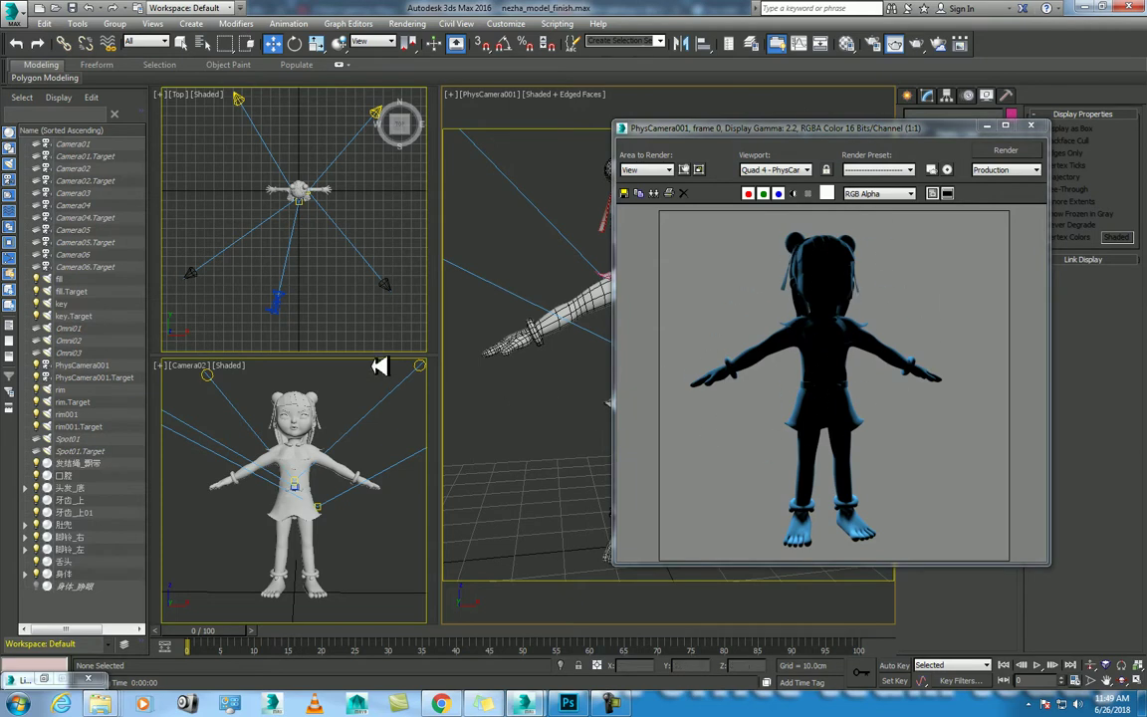
# - Switch the key spotlight back on and re-render PhysCamera001
pyautogui.click(198, 276)
pyautogui.rightClick(271, 256)
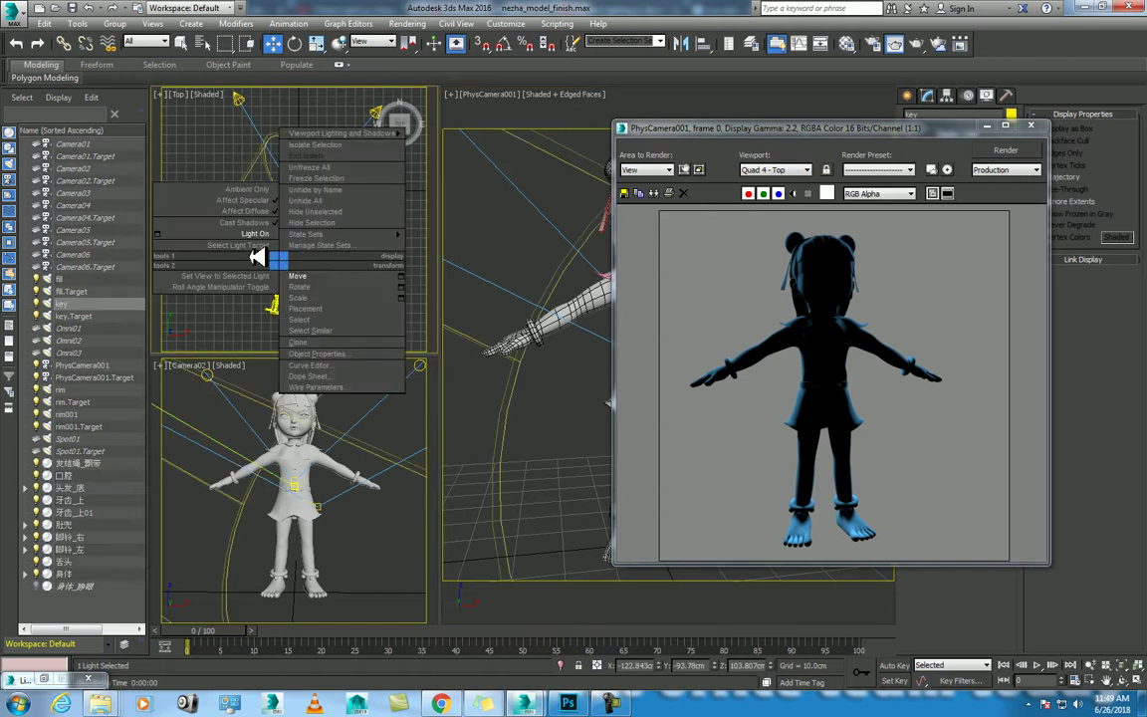
pyautogui.click(583, 405)
pyautogui.hotkey('shift', 'q')
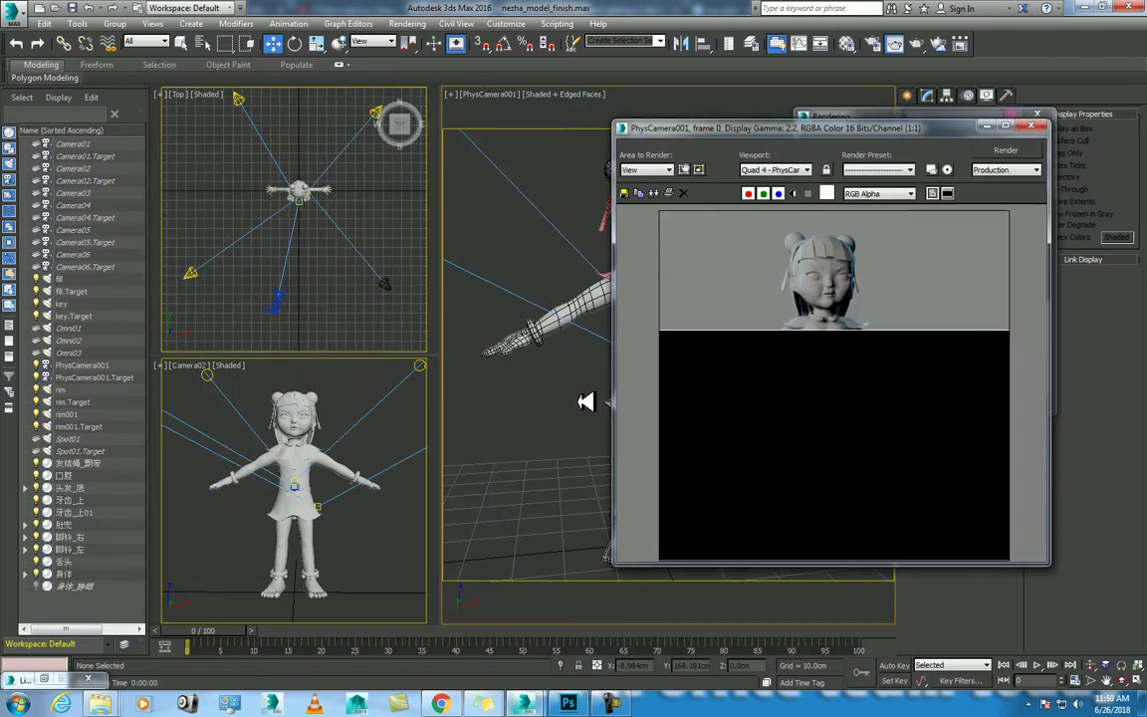
# - Toggle the fill light's on state and re-render the scene
pyautogui.click(383, 283)
pyautogui.rightClick(383, 283)
pyautogui.click(361, 264)
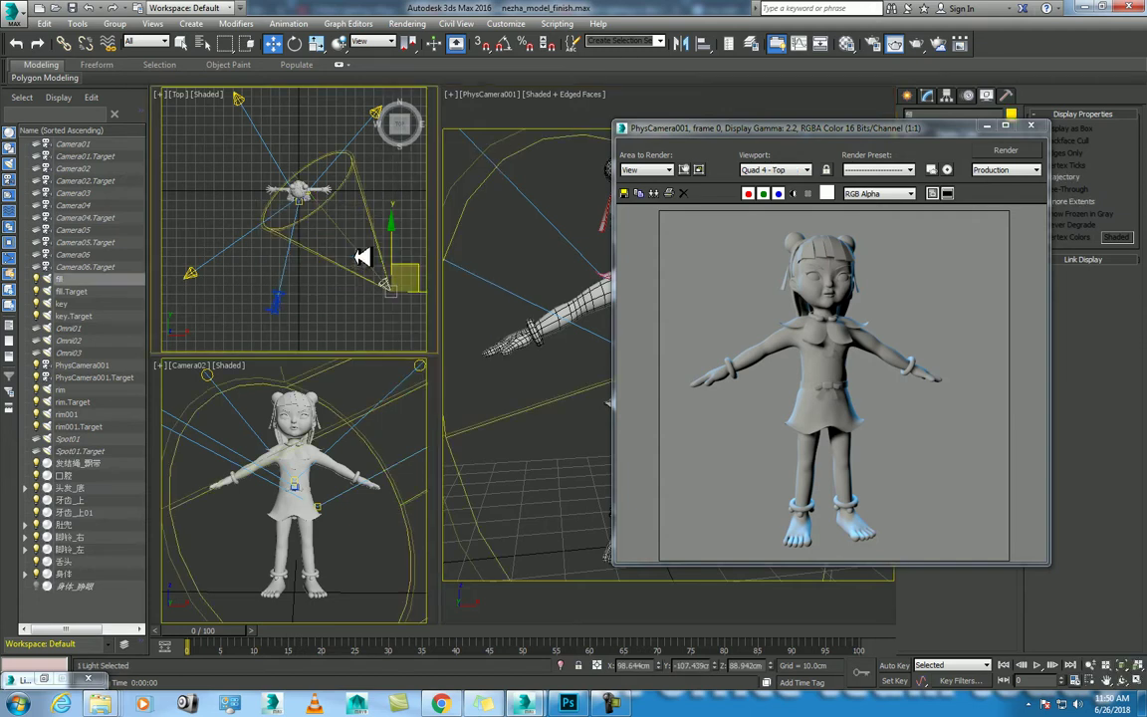
pyautogui.click(545, 466)
pyautogui.hotkey('shift', 'q')
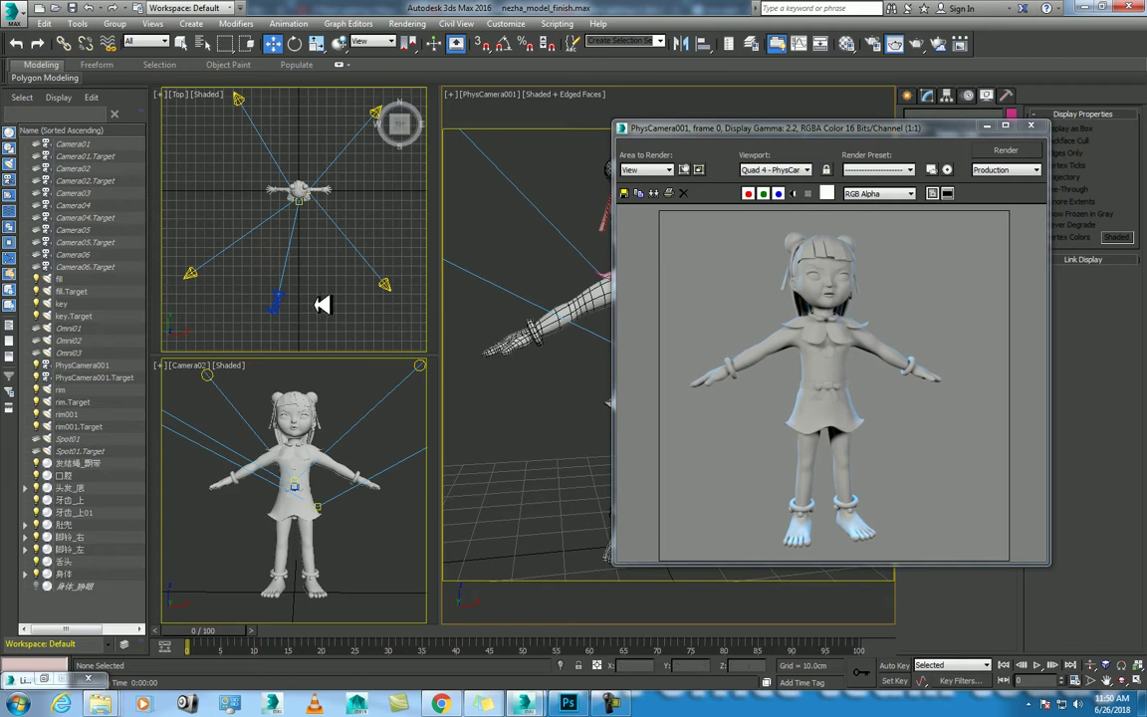
# - Select the fill light and move the render window aside to the upper left
pyautogui.click(385, 285)
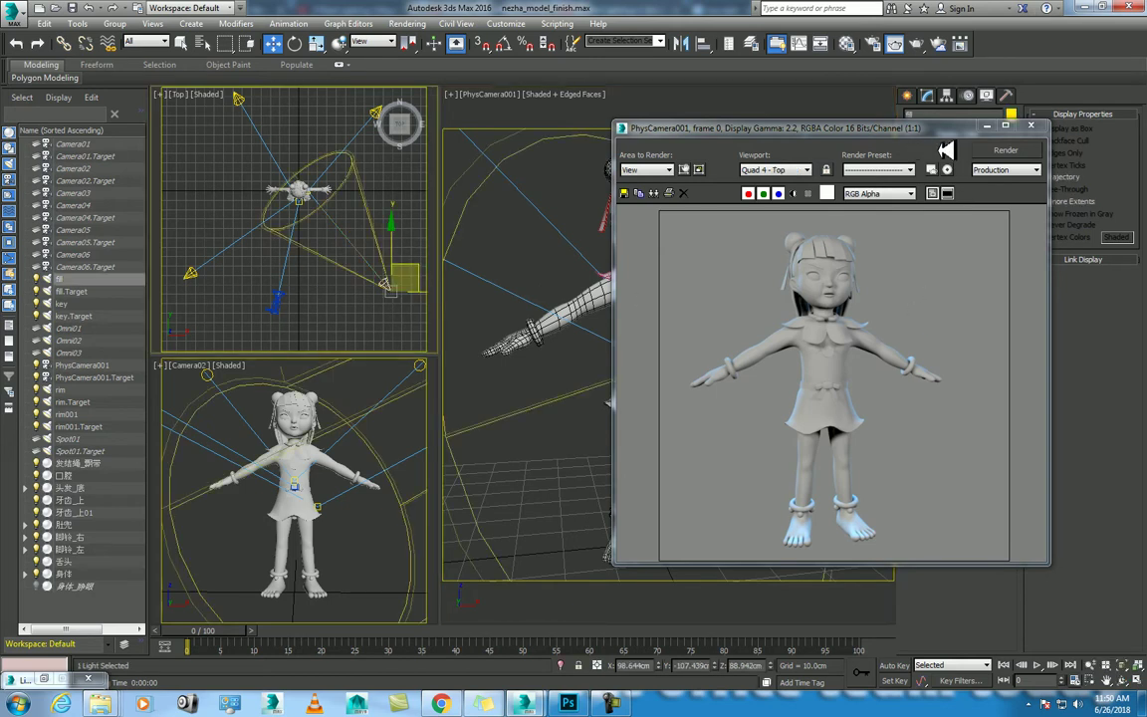
pyautogui.moveTo(926, 132); pyautogui.dragTo(485, 89)
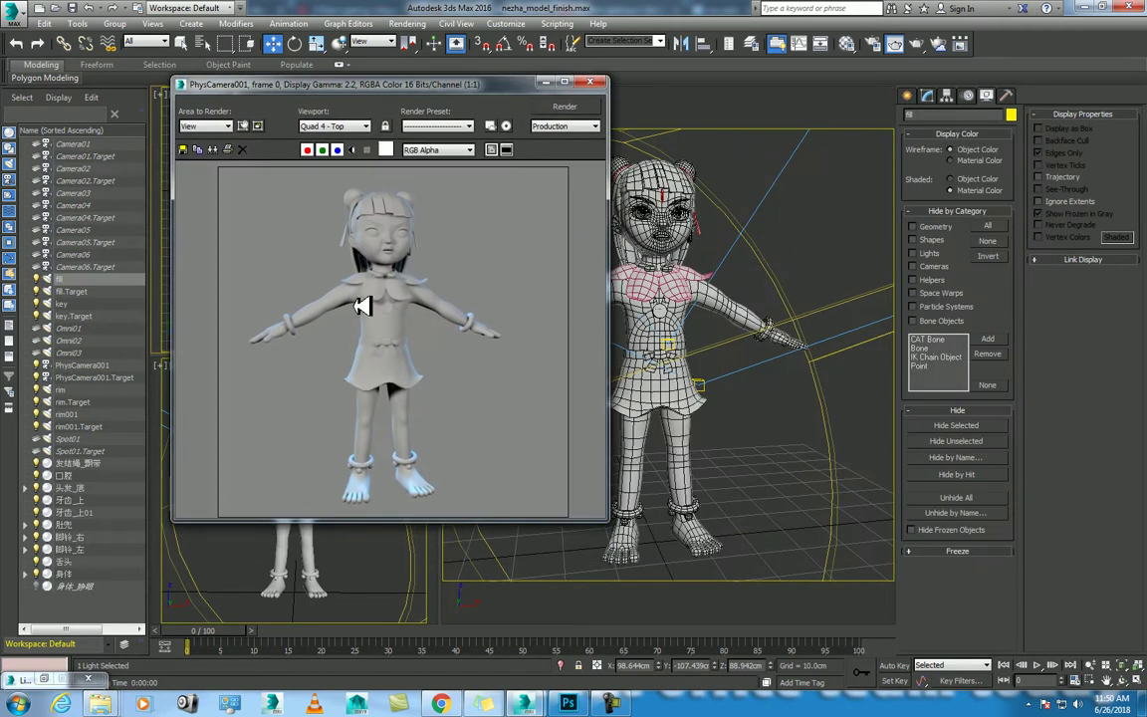
pyautogui.click(612, 703)
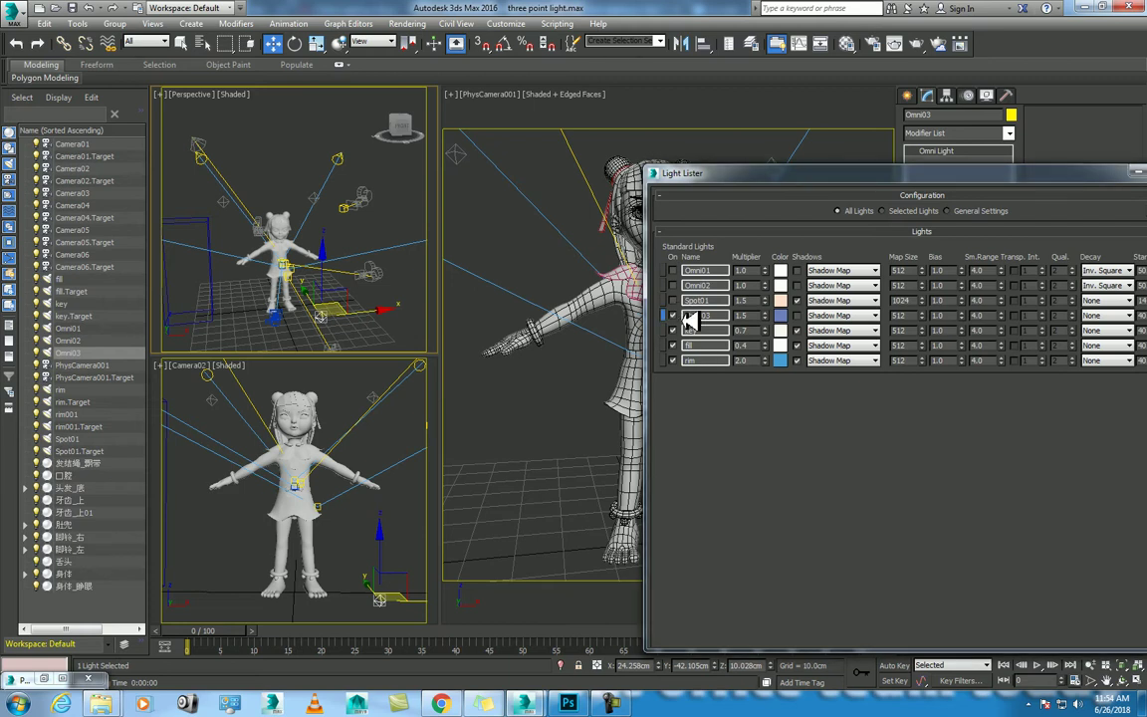
# - Confirm Omni03's blue colour and render the character from PhysCamera001
pyautogui.click(780, 315)
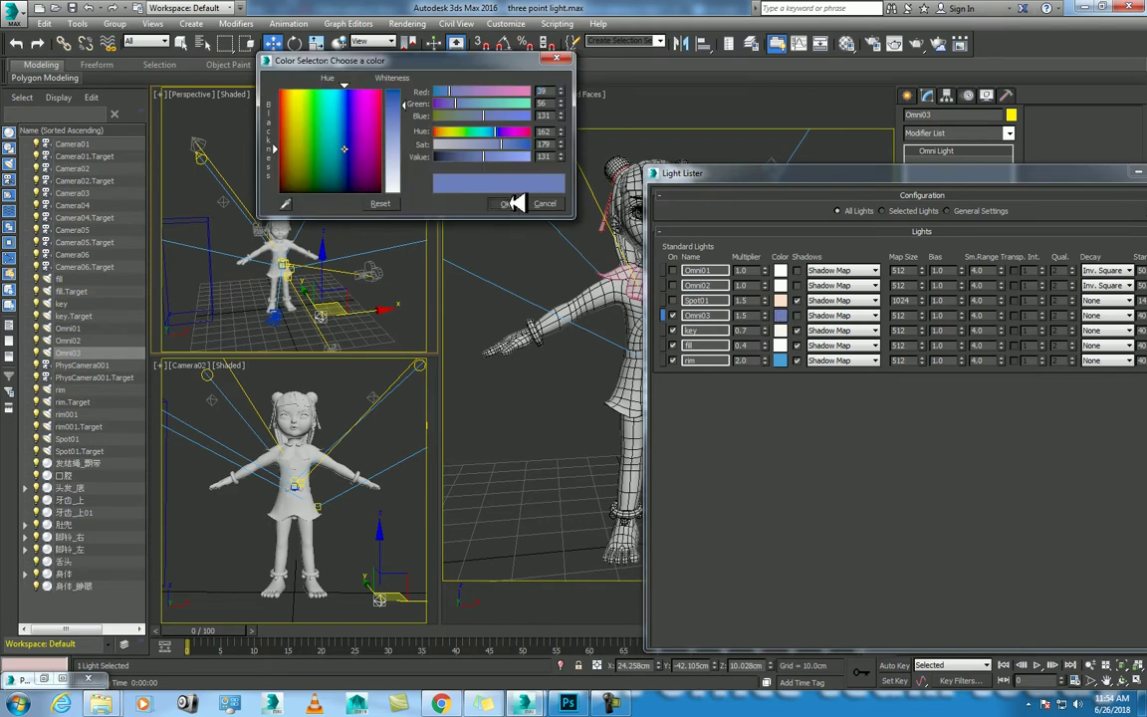
pyautogui.click(508, 203)
pyautogui.moveTo(1064, 173); pyautogui.dragTo(241, 116)
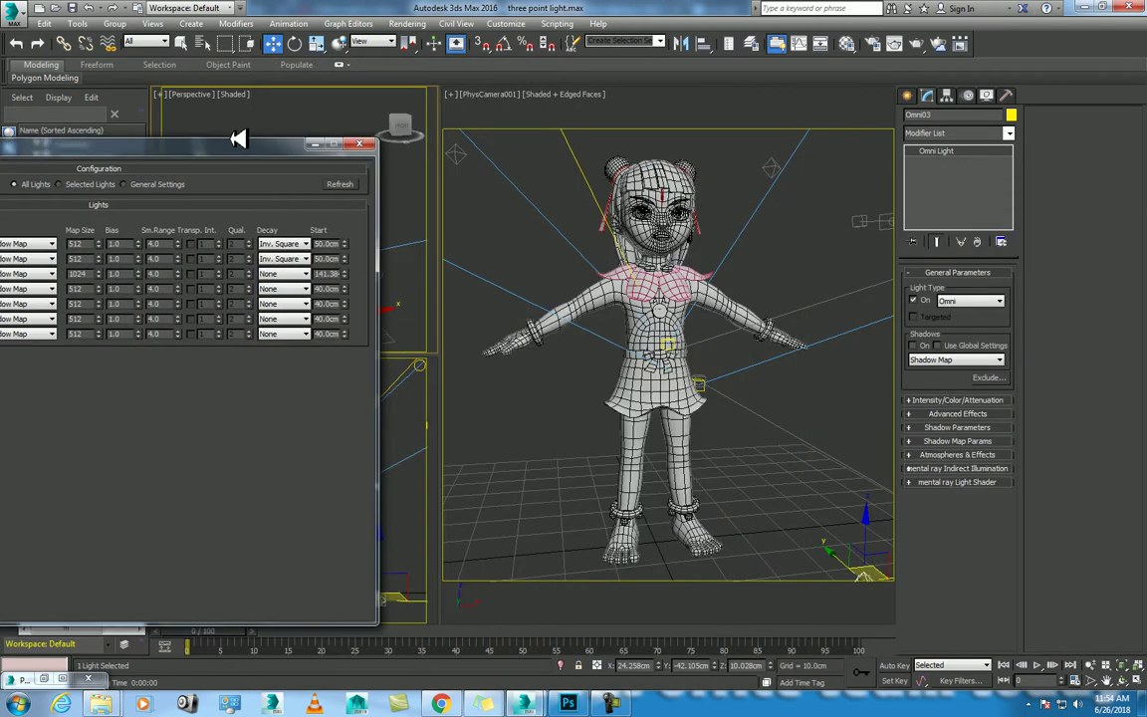
pyautogui.click(763, 225)
pyautogui.click(934, 46)
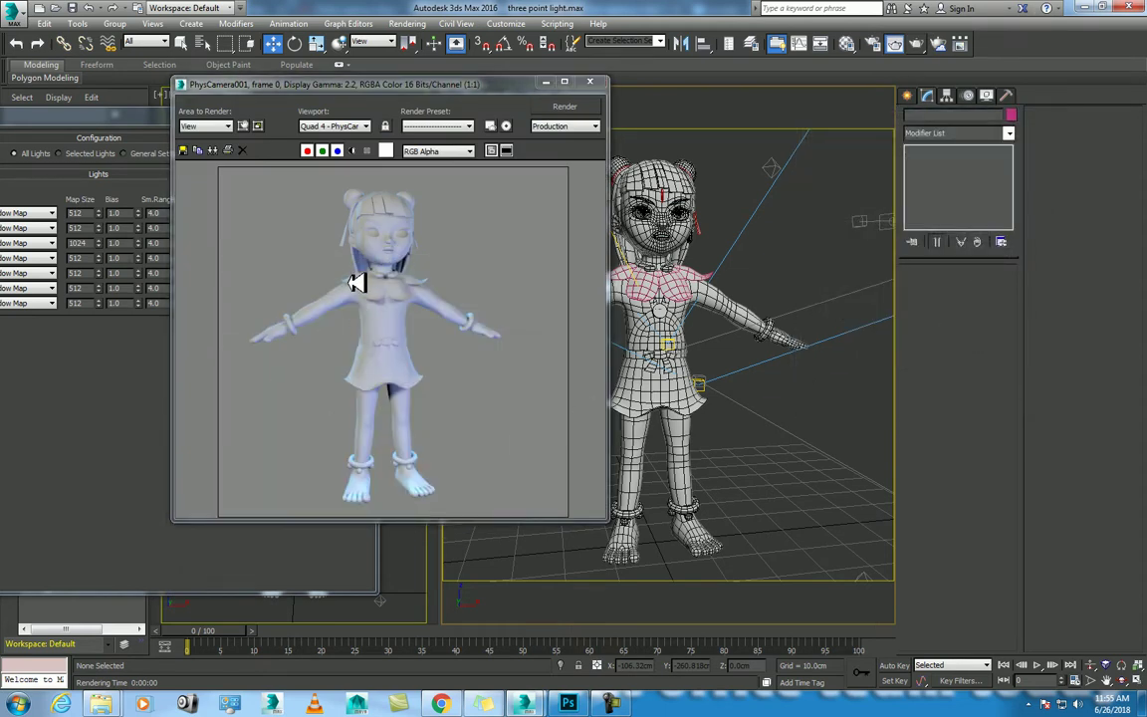
# - Rearrange the windows and switch Omni03 off in Light Lister
pyautogui.moveTo(369, 84); pyautogui.dragTo(730, 168)
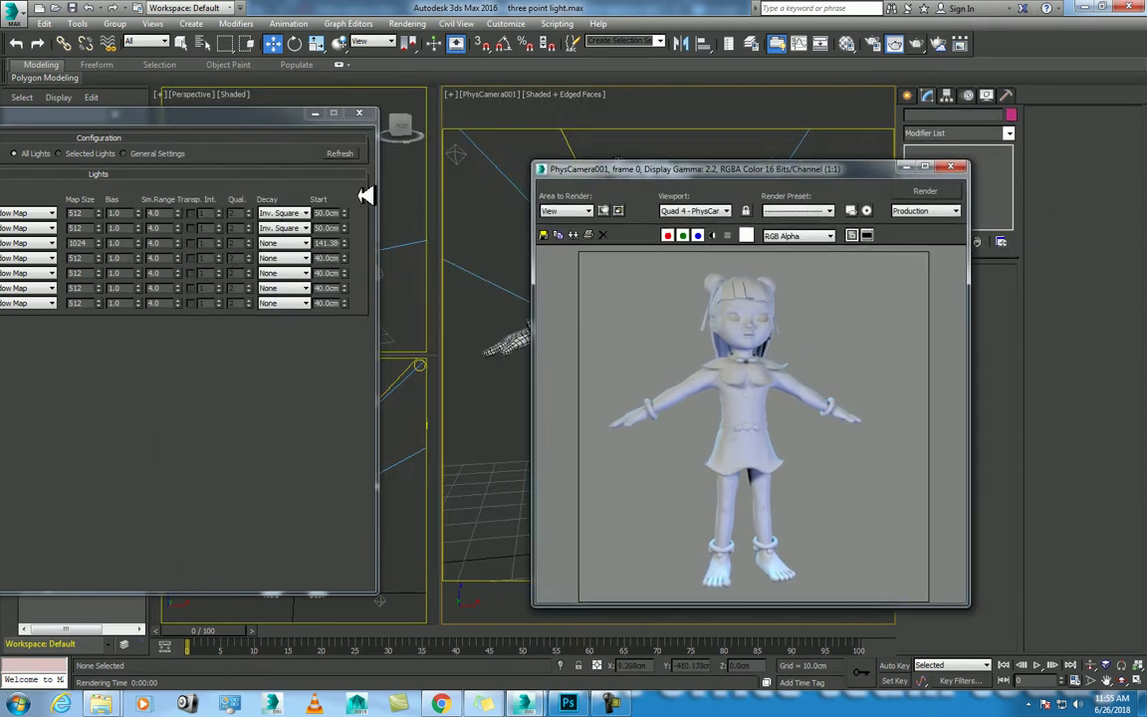
pyautogui.moveTo(255, 116); pyautogui.dragTo(676, 86)
pyautogui.click(276, 227)
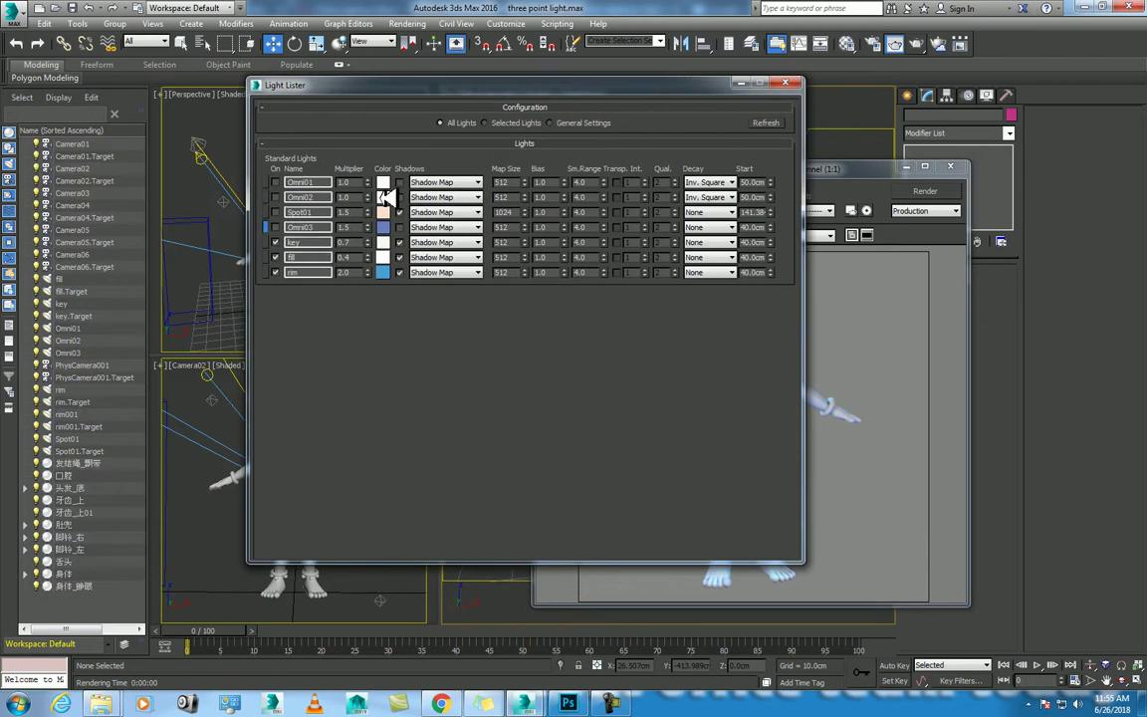
# - Keep a copy of the current render and re-render without Omni03
pyautogui.moveTo(583, 92); pyautogui.dragTo(271, 74)
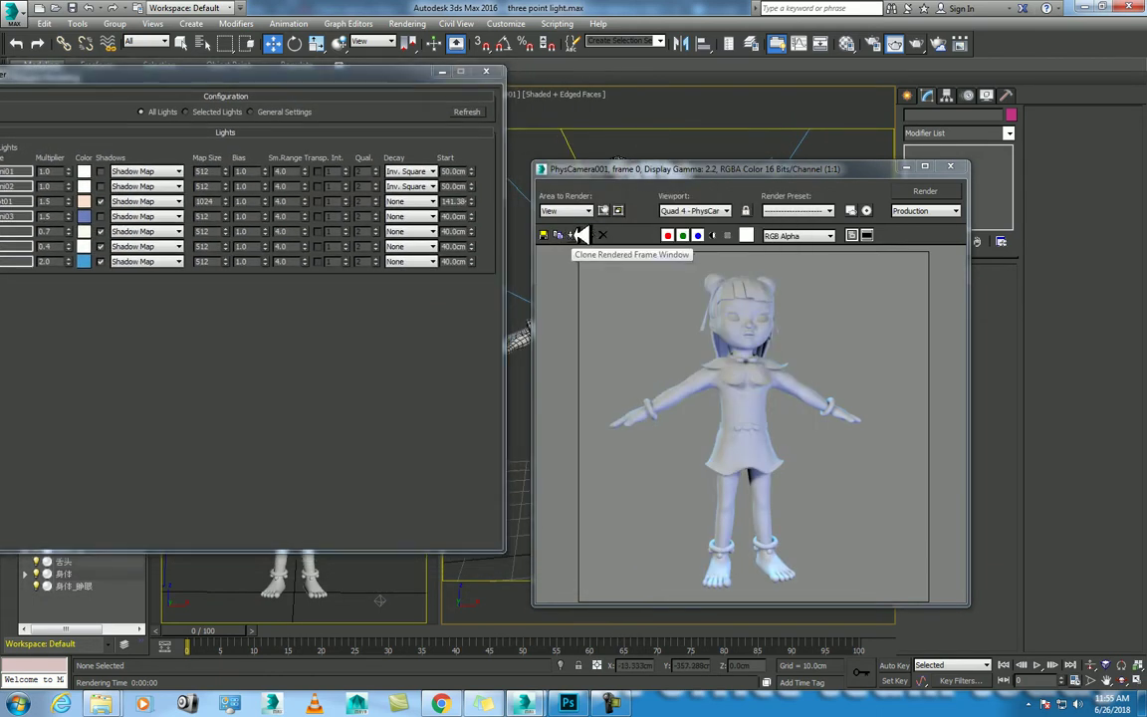
pyautogui.click(559, 230)
pyautogui.click(926, 191)
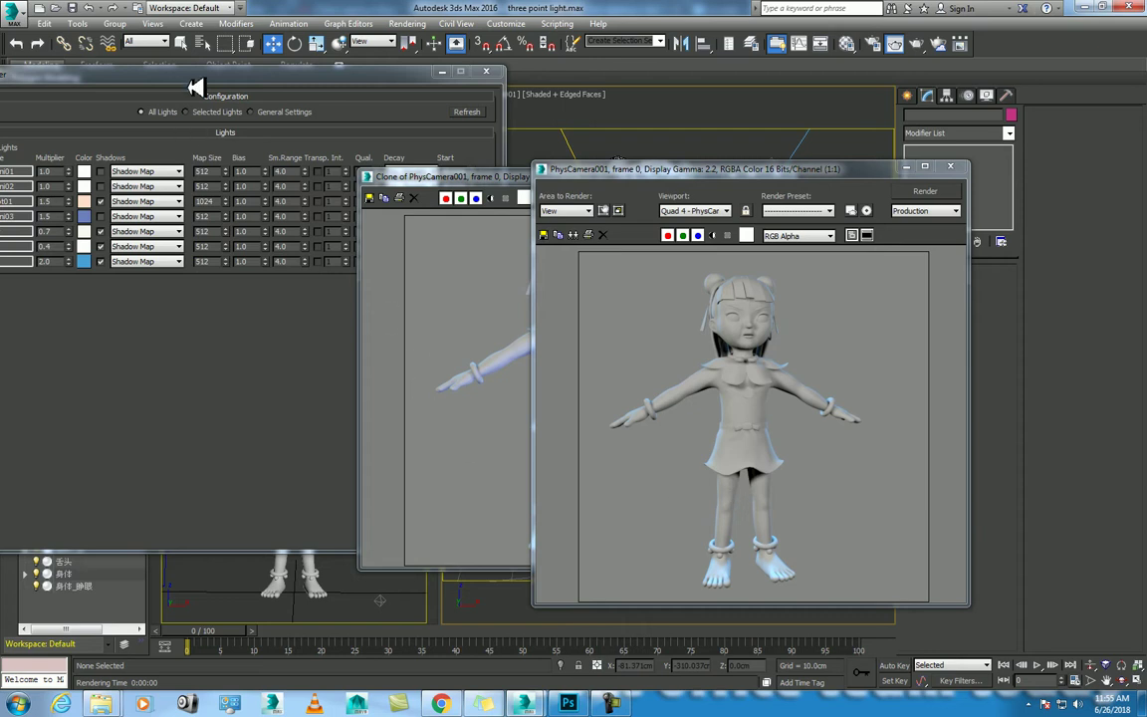
# - Switch Omni03 back on, then put away Light Lister and both render windows
pyautogui.moveTo(197, 76); pyautogui.dragTo(378, 65)
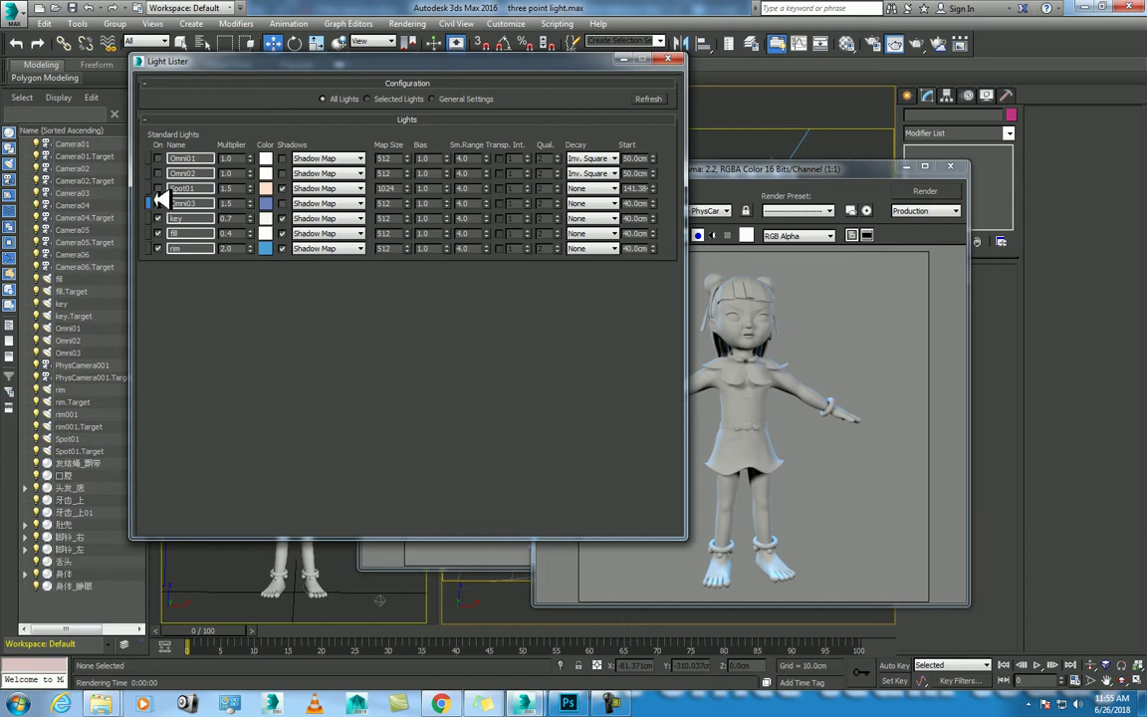
pyautogui.click(158, 203)
pyautogui.moveTo(249, 203); pyautogui.dragTo(152, 199)
pyautogui.click(667, 61)
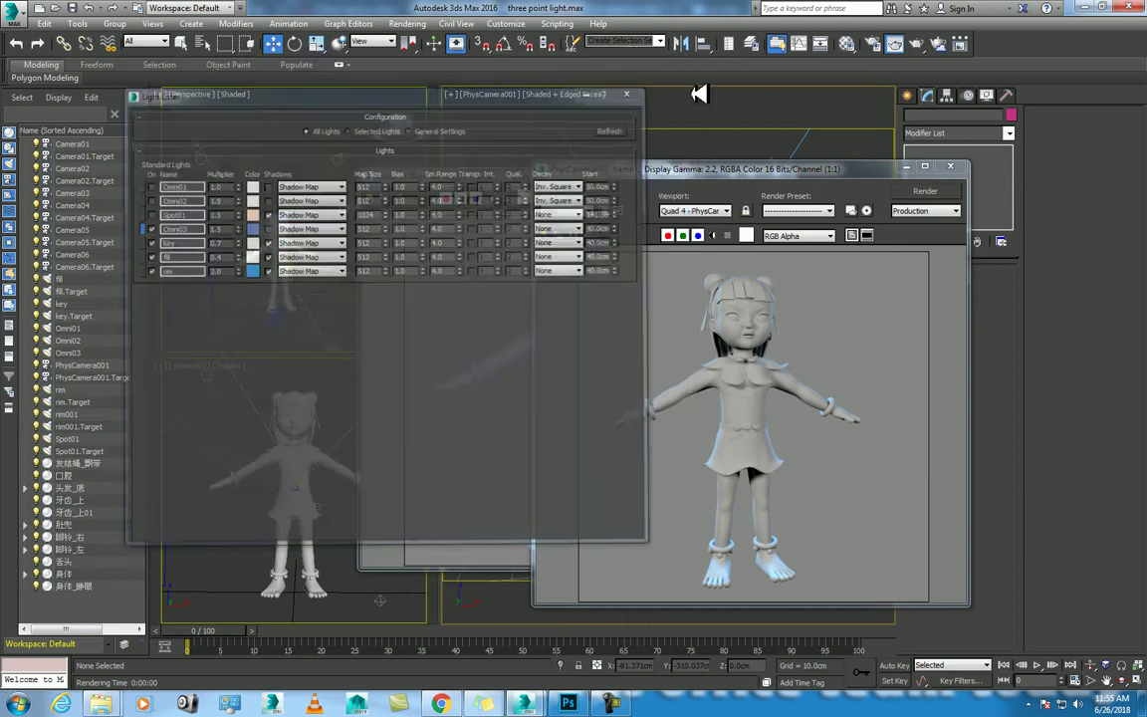
pyautogui.click(911, 168)
pyautogui.click(737, 177)
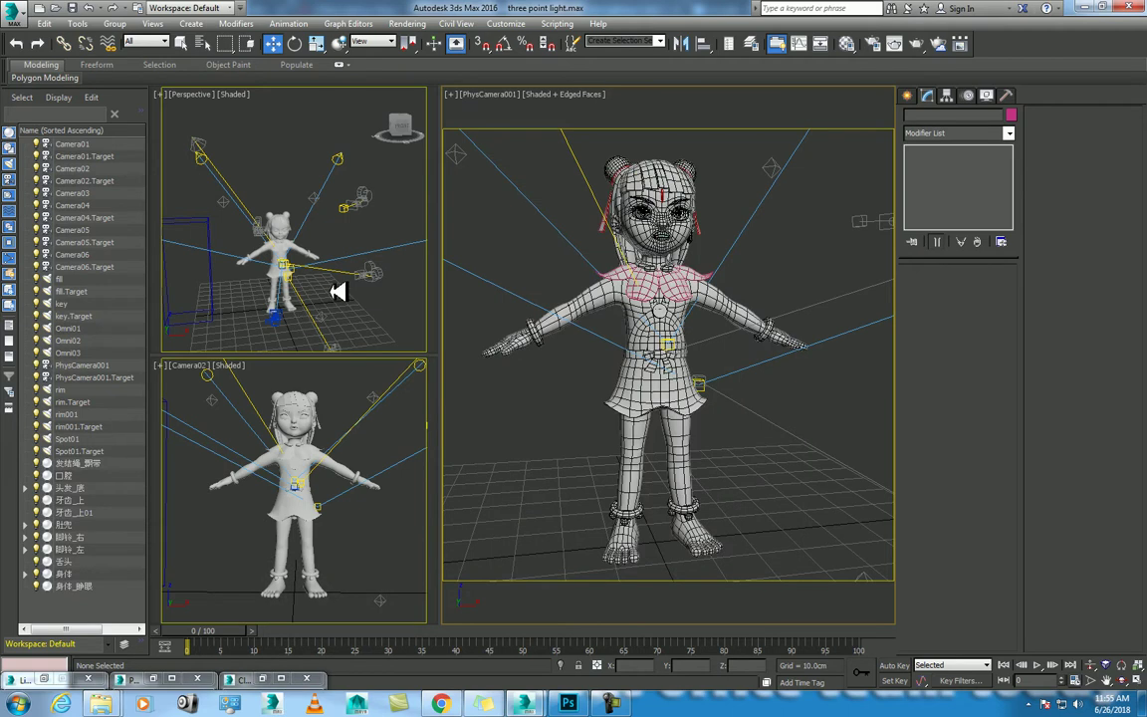
# - Turn on shadow casting for the Omni03 light in the Light Lister
pyautogui.moveTo(304, 291)
pyautogui.keyDown('alt'); pyautogui.mouseDown(button='middle')
pyautogui.moveTo(371, 310)
pyautogui.moveTo(346, 296)
pyautogui.mouseUp(button='middle'); pyautogui.keyUp('alt')
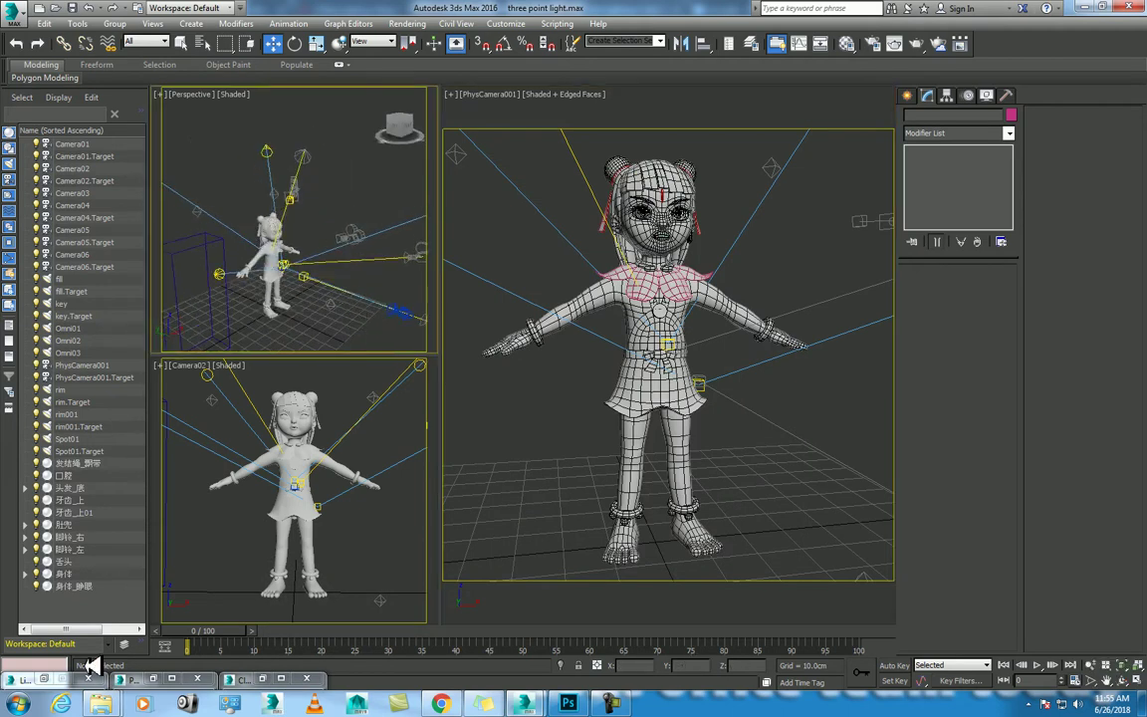
pyautogui.click(44, 679)
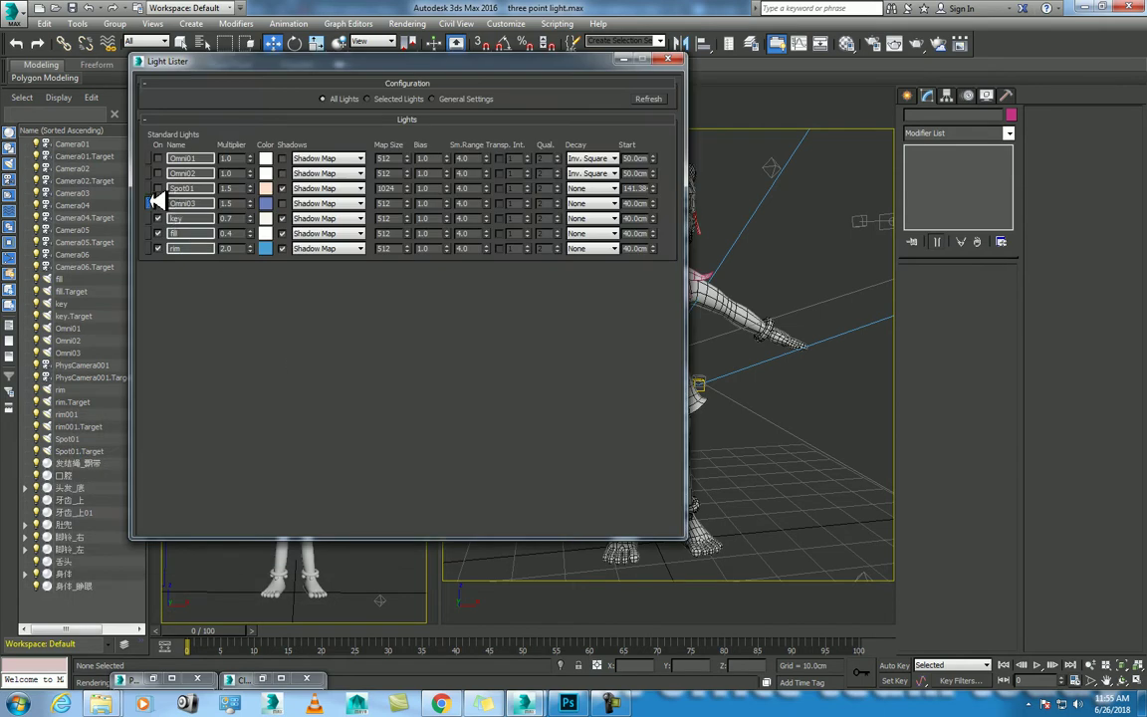
pyautogui.click(156, 202)
pyautogui.moveTo(284, 60); pyautogui.dragTo(304, 499)
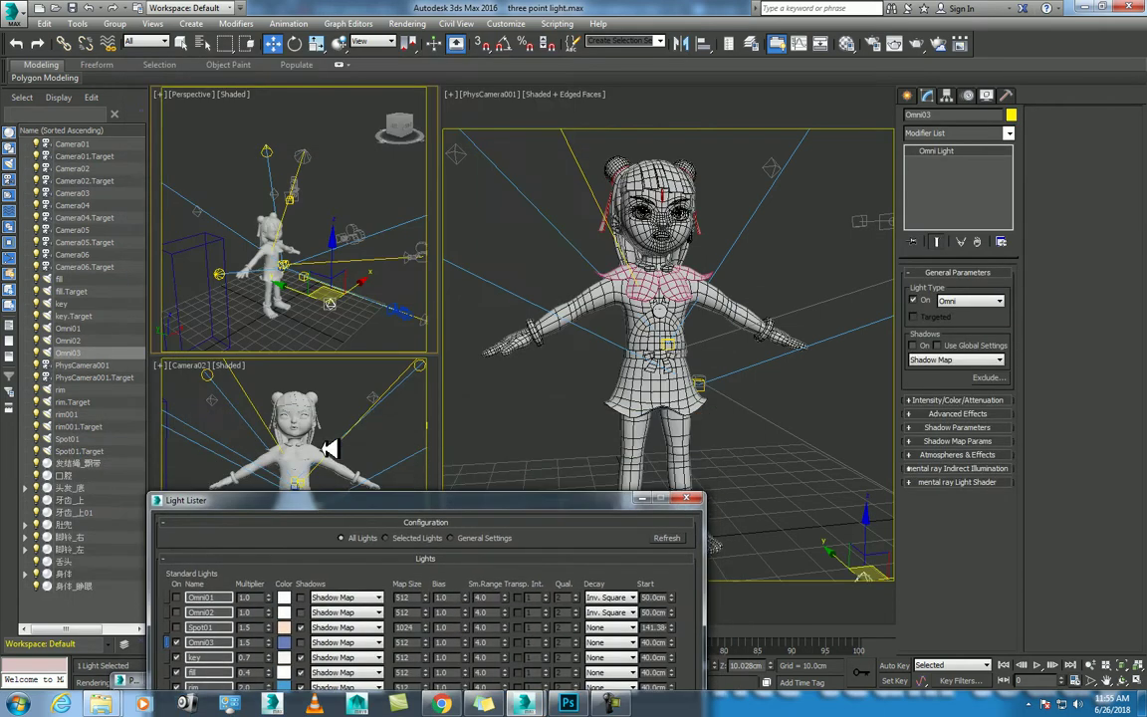
pyautogui.click(914, 345)
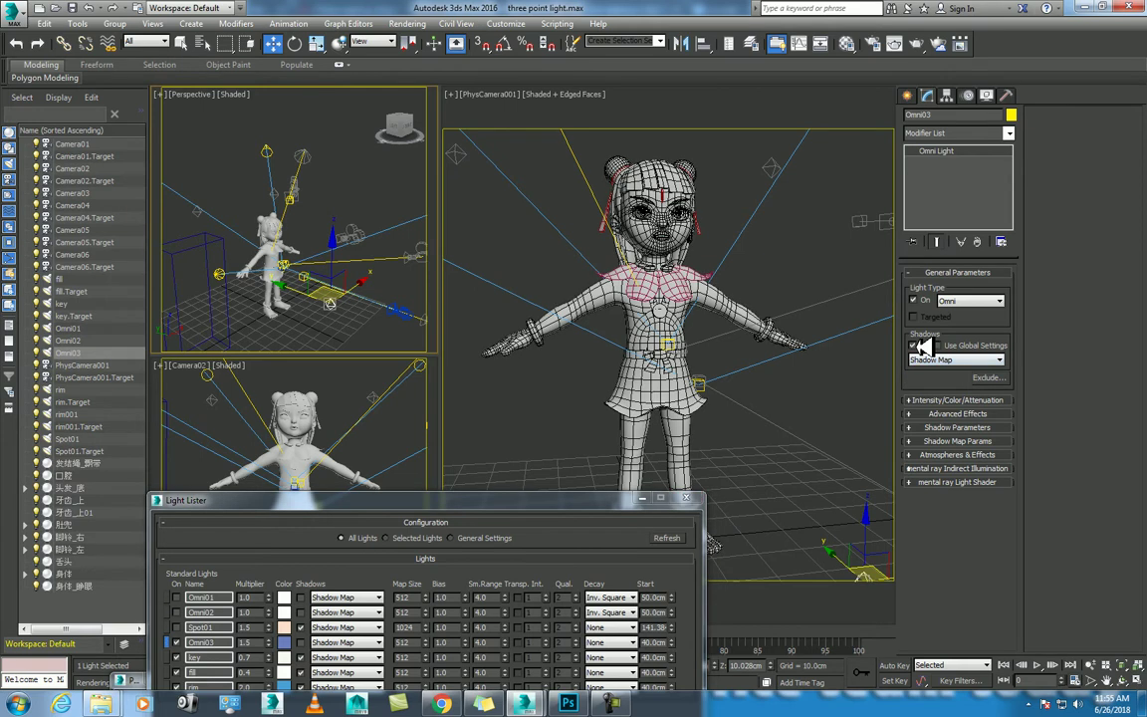
# - Test-render the PhysCamera001 view, close the frame, and reselect Omni03
pyautogui.click(792, 438)
pyautogui.hotkey('shift', 'q')
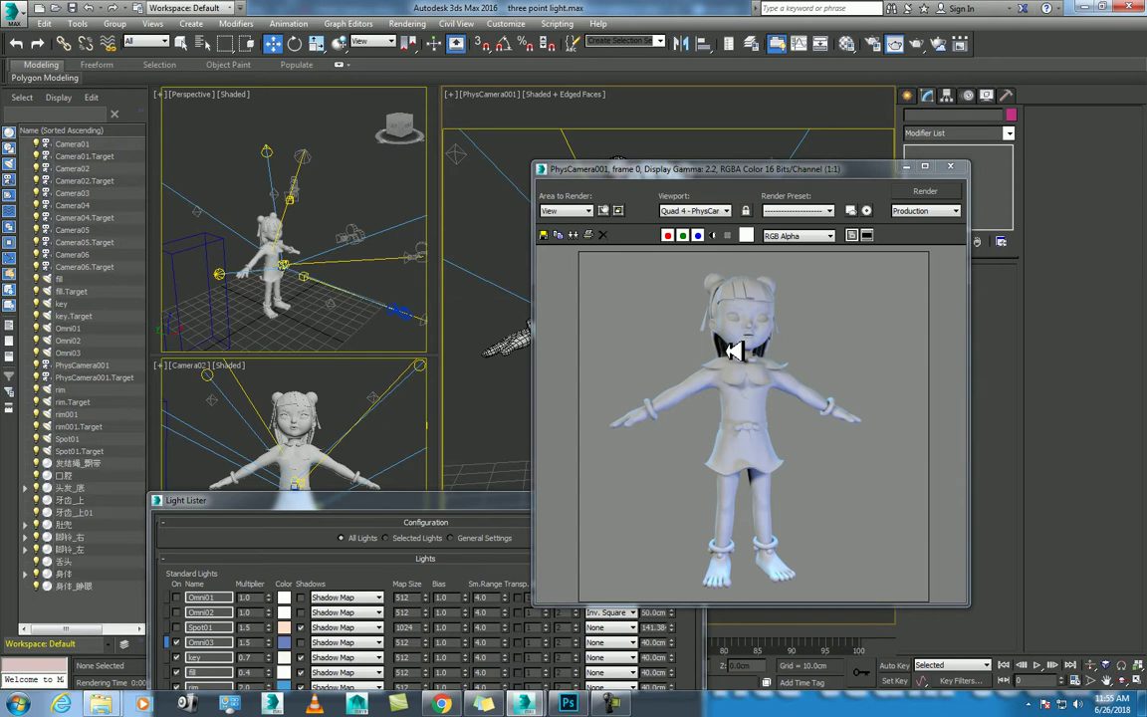
pyautogui.click(802, 42)
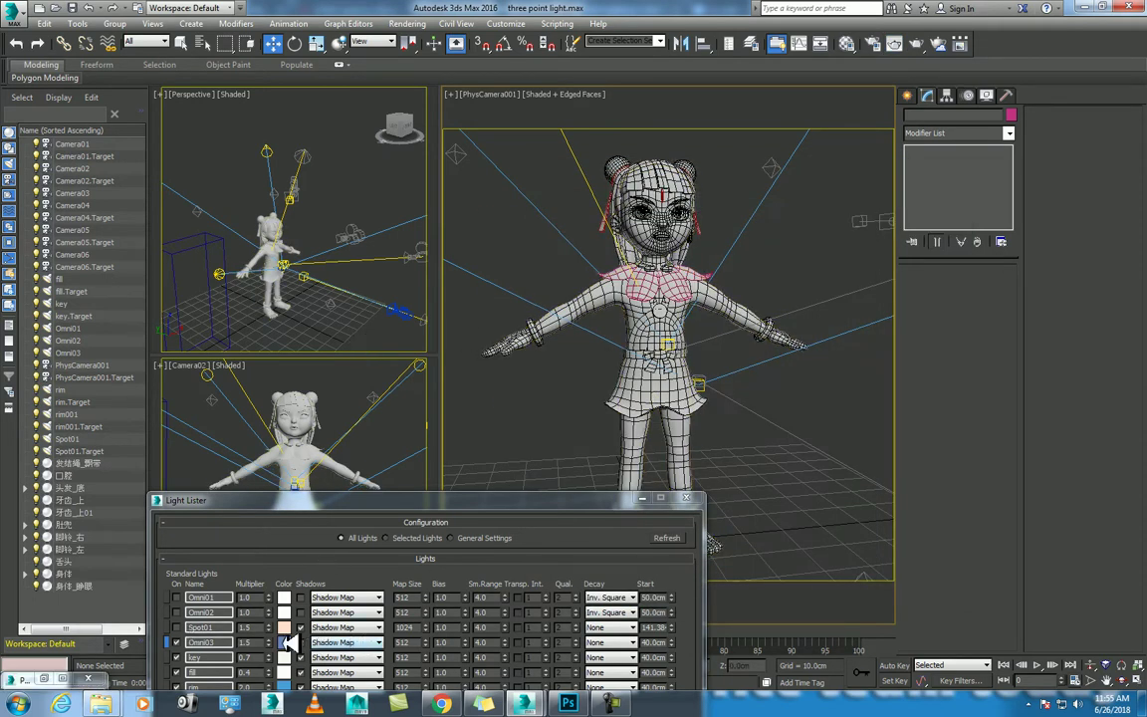
pyautogui.click(176, 642)
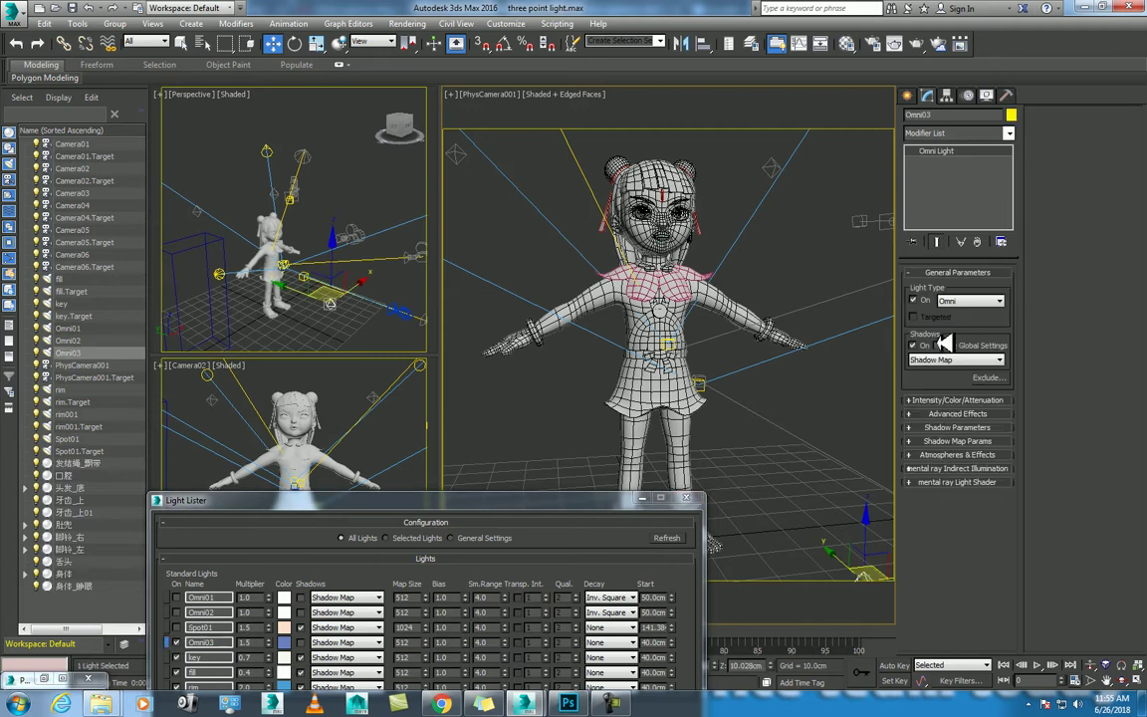
# - Re-render the PhysCamera001 view with nothing selected, then select Spot01 in the Light Lister
pyautogui.click(807, 404)
pyautogui.hotkey('shift', 'q')
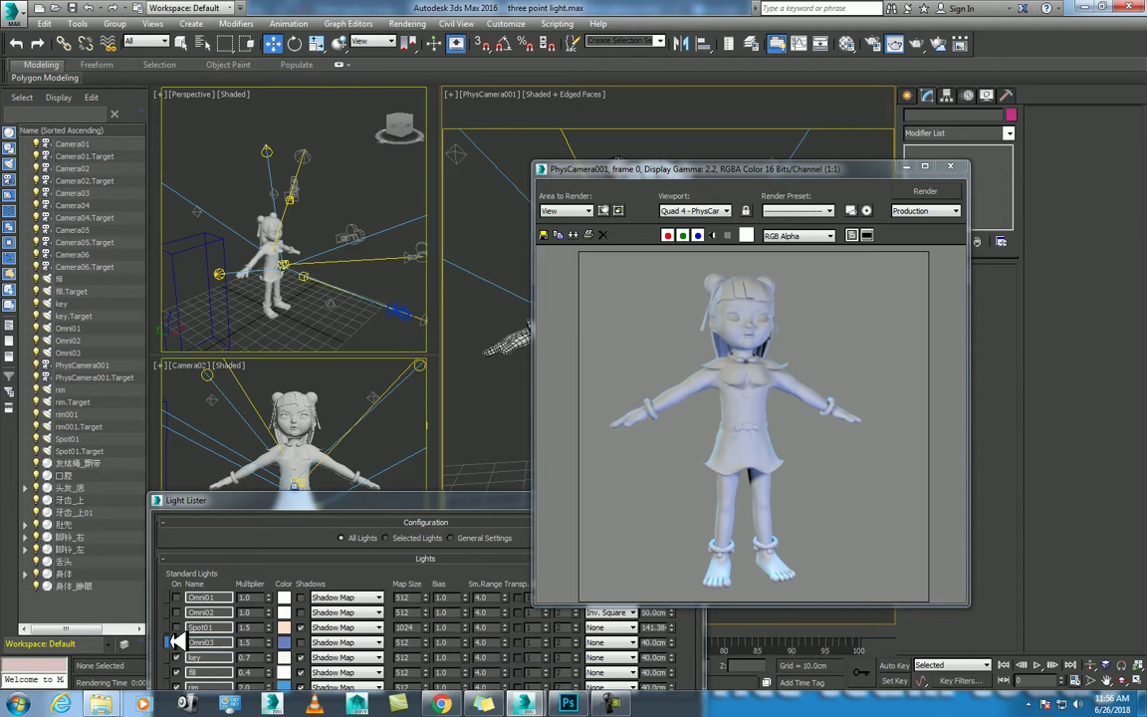
pyautogui.click(172, 628)
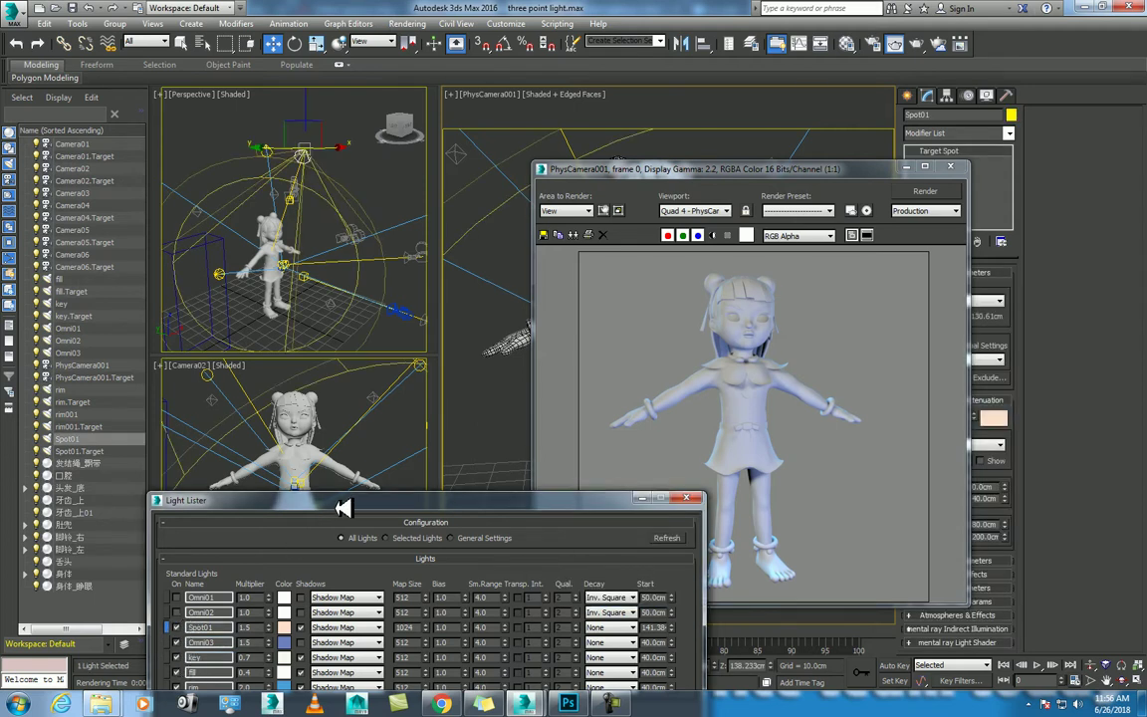
# - Switch to the Move tool and render the PhysCamera001 view with Spot01 lighting
pyautogui.moveTo(343, 508); pyautogui.dragTo(82, 286)
pyautogui.click(907, 167)
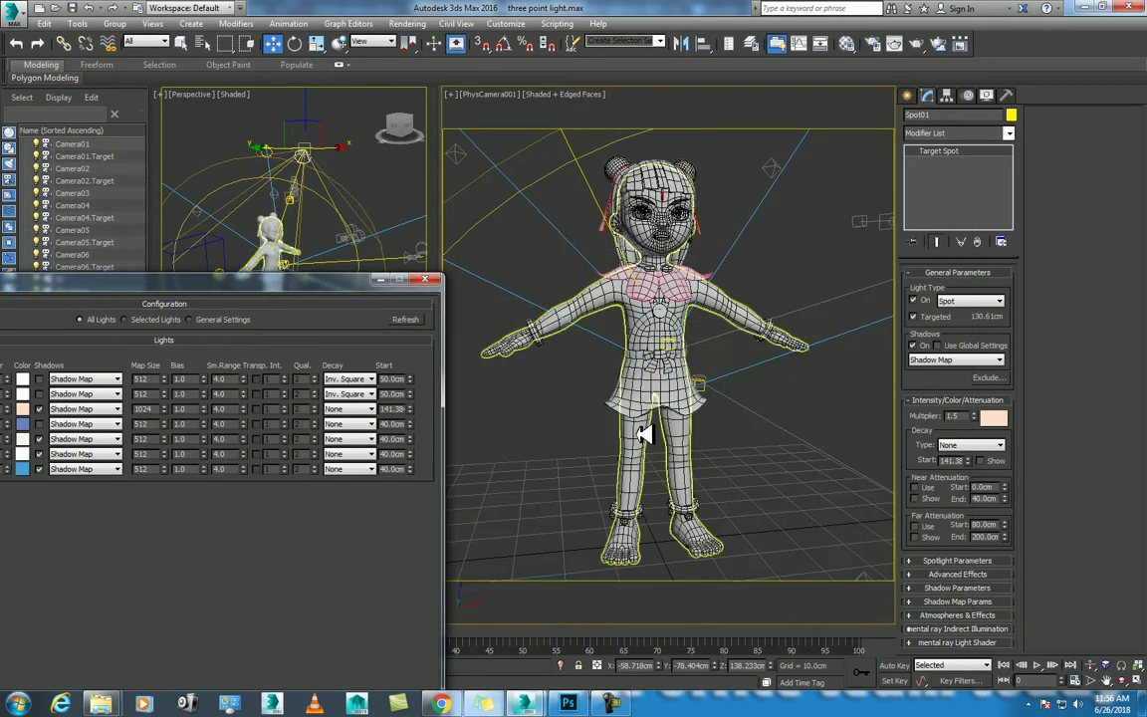
pyautogui.moveTo(214, 278); pyautogui.dragTo(339, 142)
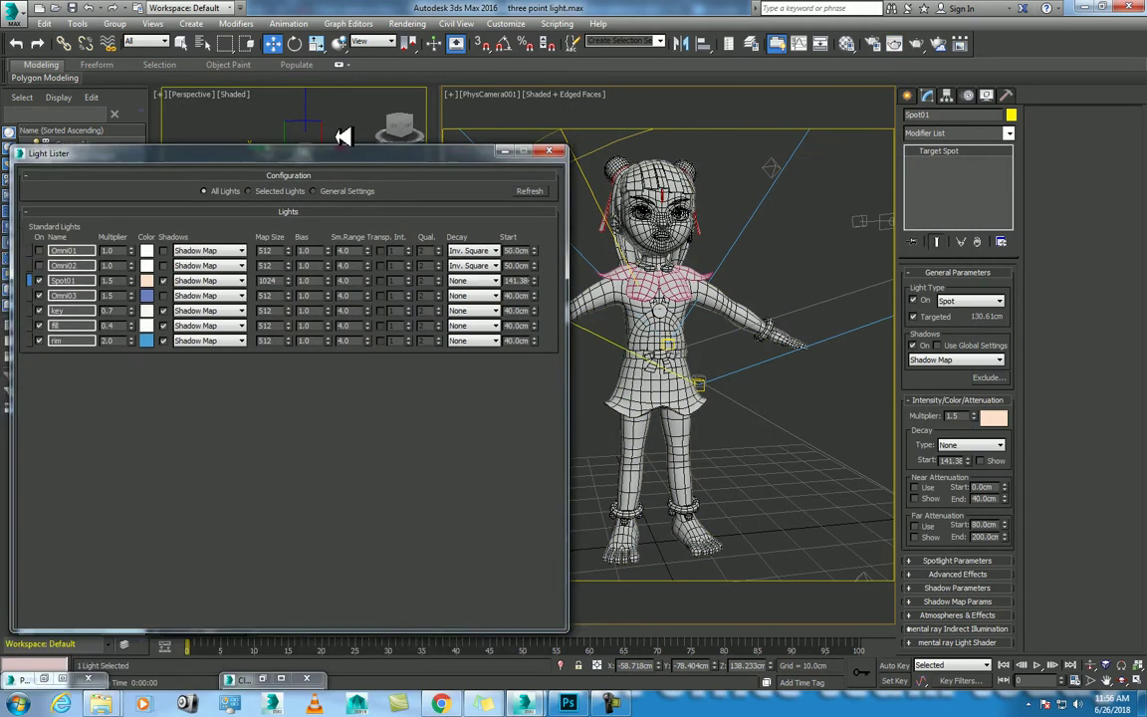
pyautogui.rightClick(821, 396)
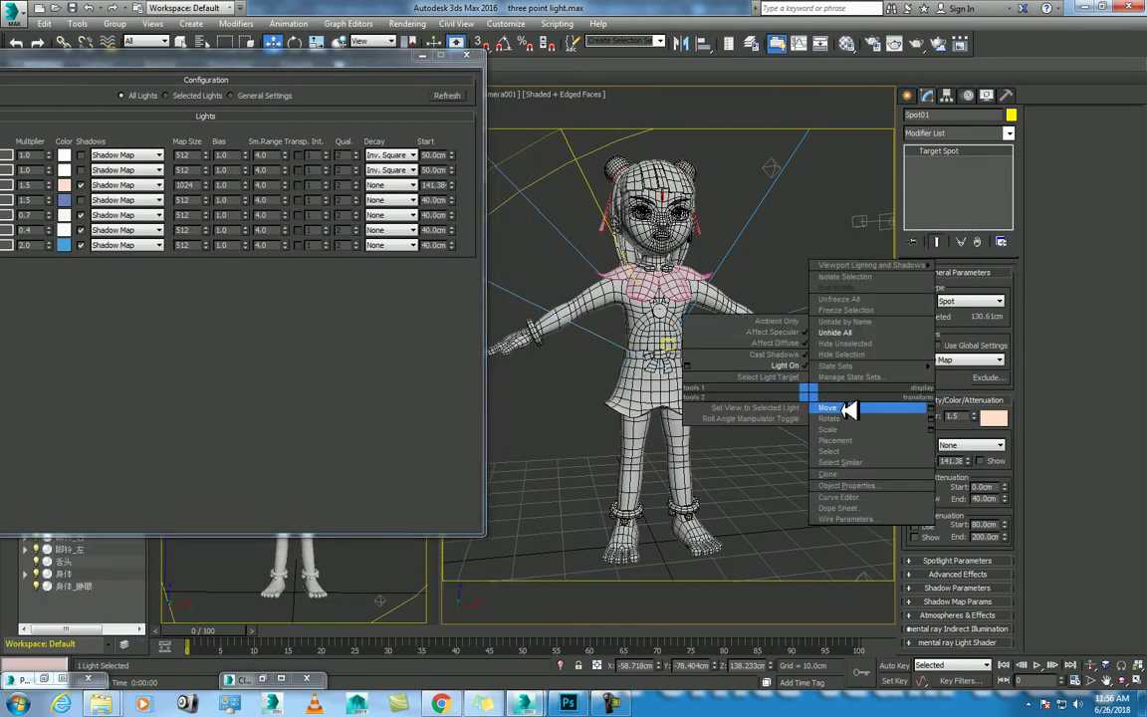
pyautogui.click(847, 401)
pyautogui.click(908, 42)
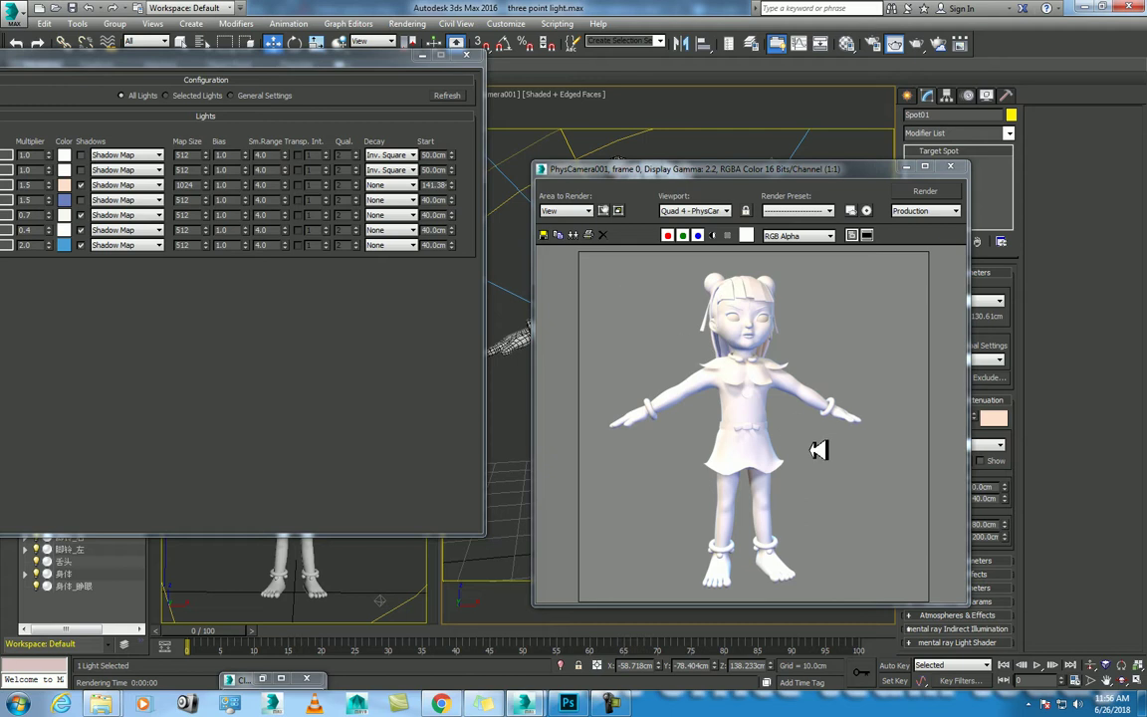
# - Check Spot01's light colour swatch at RGB 249, 189, 156
pyautogui.click(993, 418)
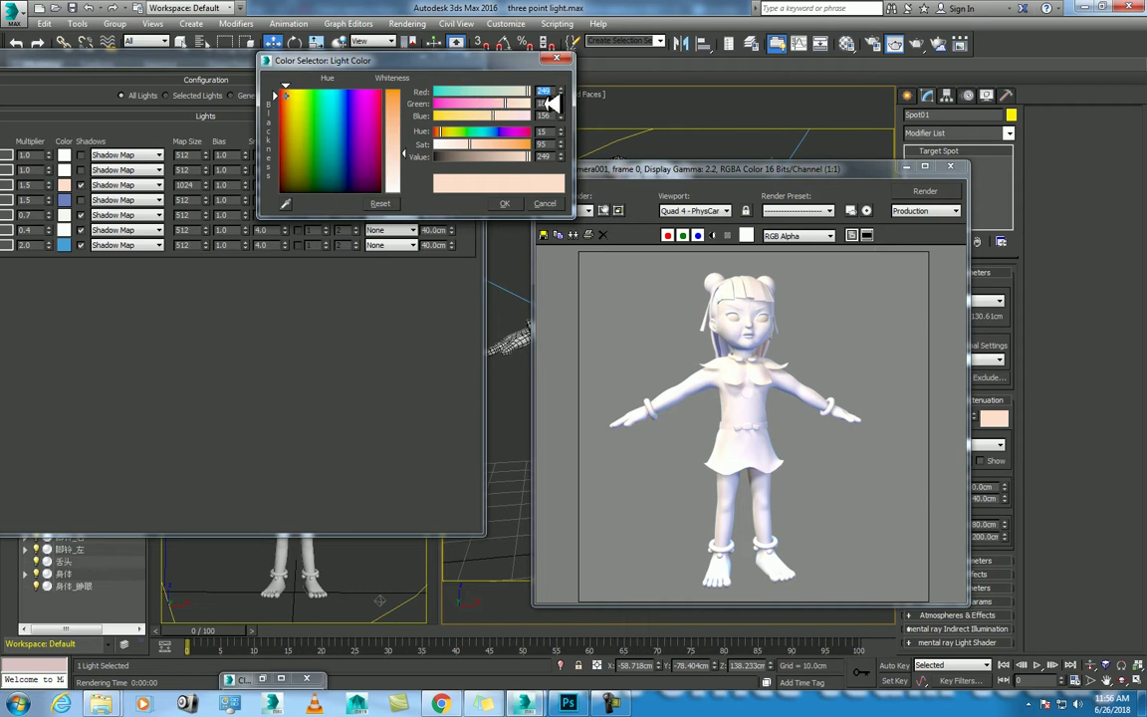
pyautogui.press('Tab')
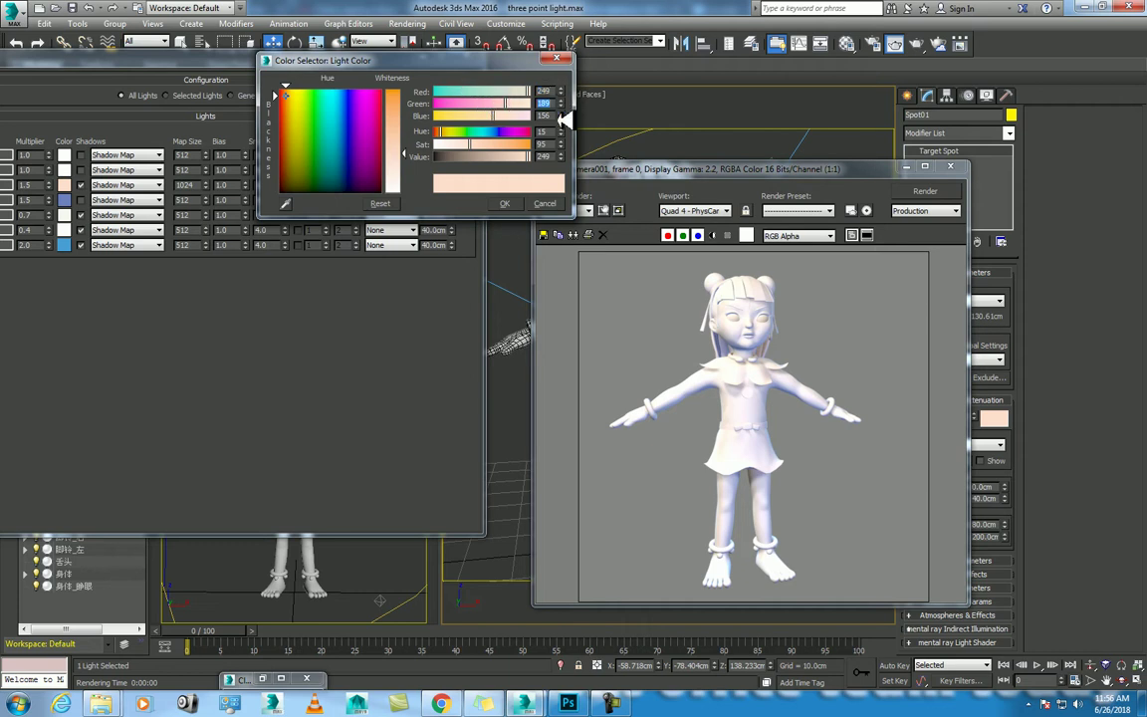
pyautogui.click(504, 203)
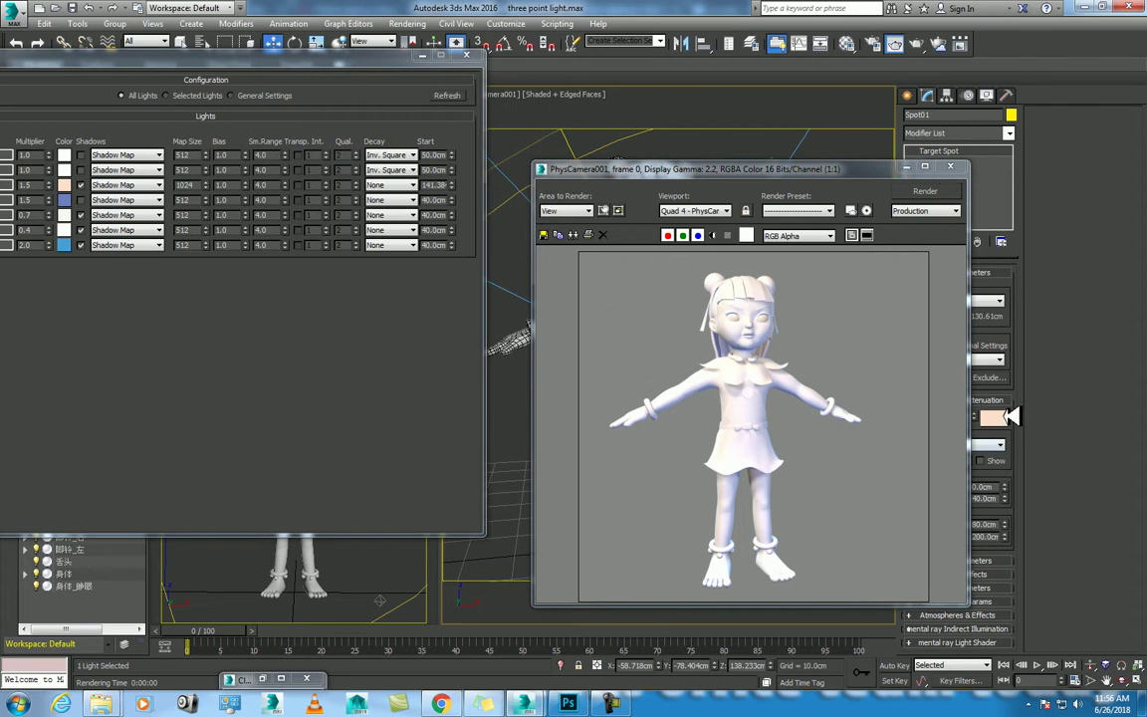
# - Review Spot01's shadow map parameters: bias 1.0, size 1024, sample range 4.0
pyautogui.click(909, 167)
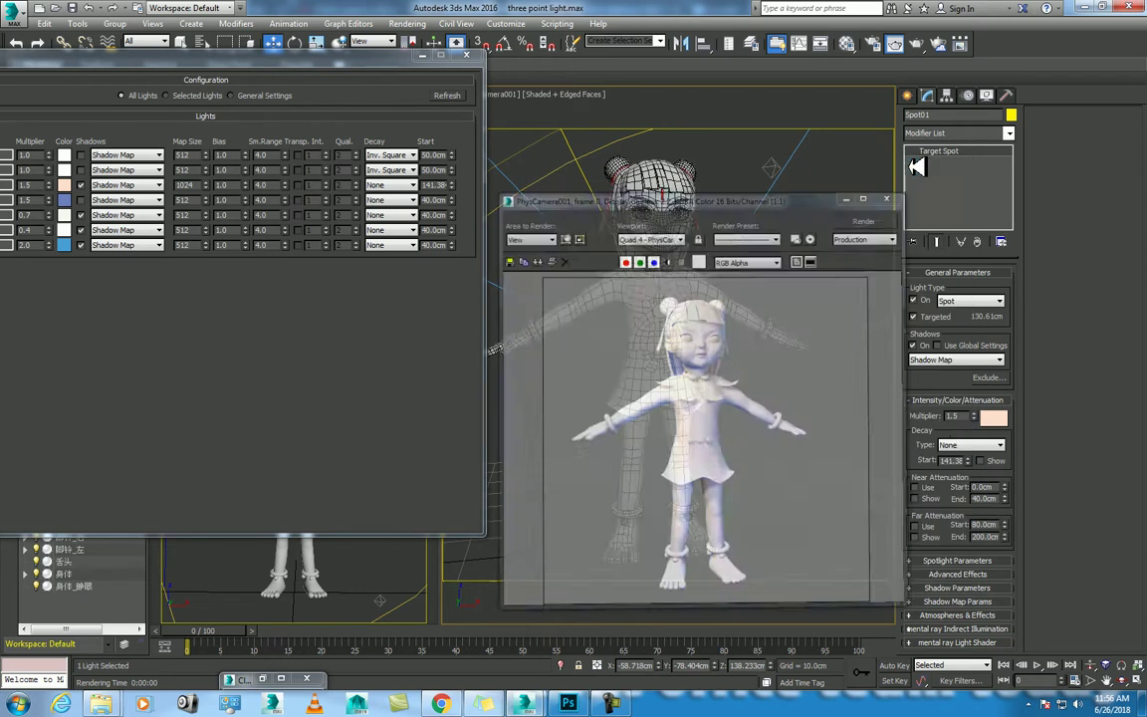
pyautogui.click(945, 601)
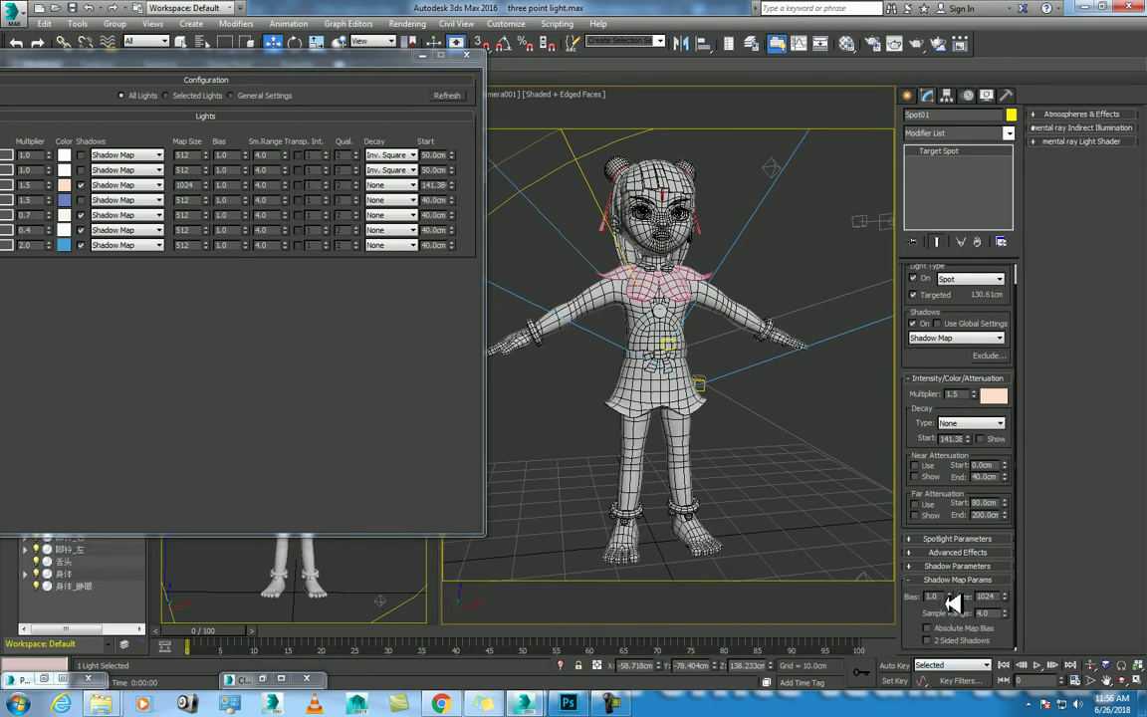
pyautogui.press('Tab')
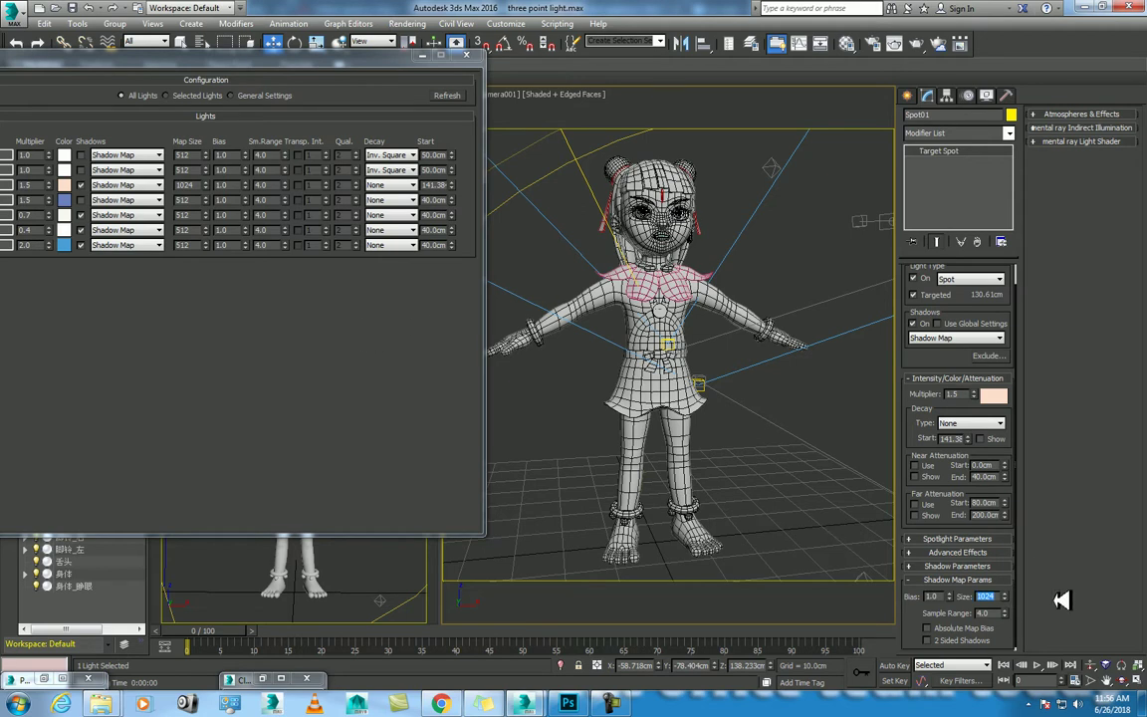
pyautogui.doubleClick(991, 595)
pyautogui.click(993, 611)
# - Switch the Omni02 light on in the Light Lister
pyautogui.moveTo(187, 67); pyautogui.dragTo(529, 85)
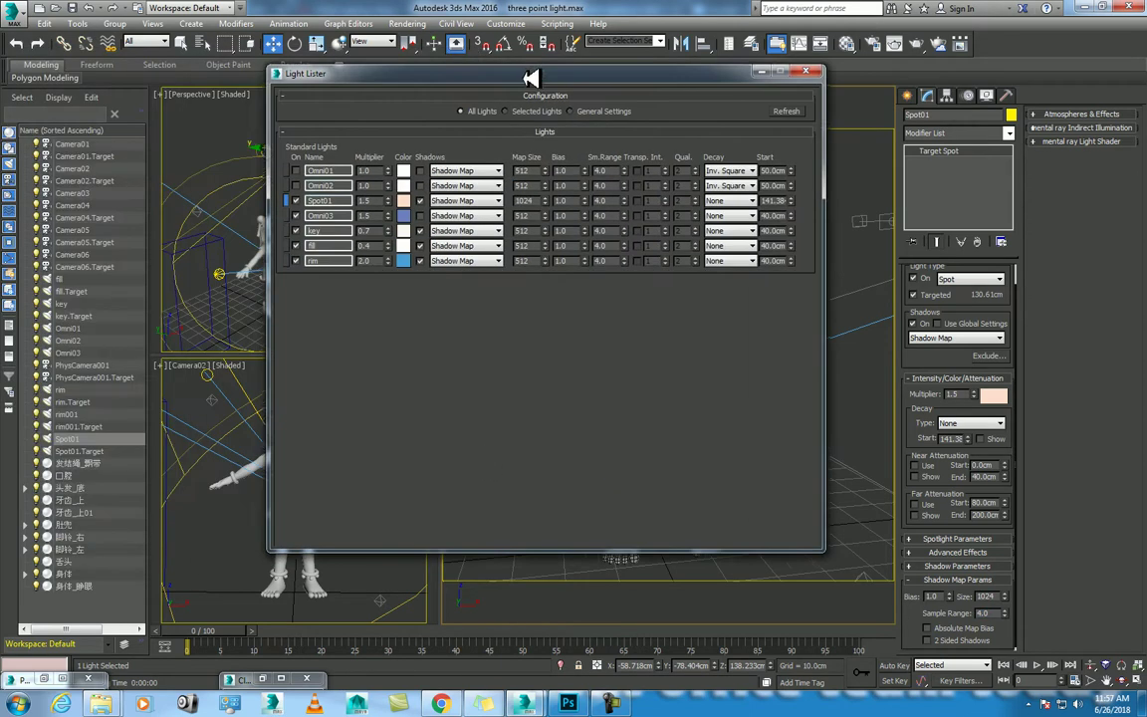
pyautogui.click(302, 187)
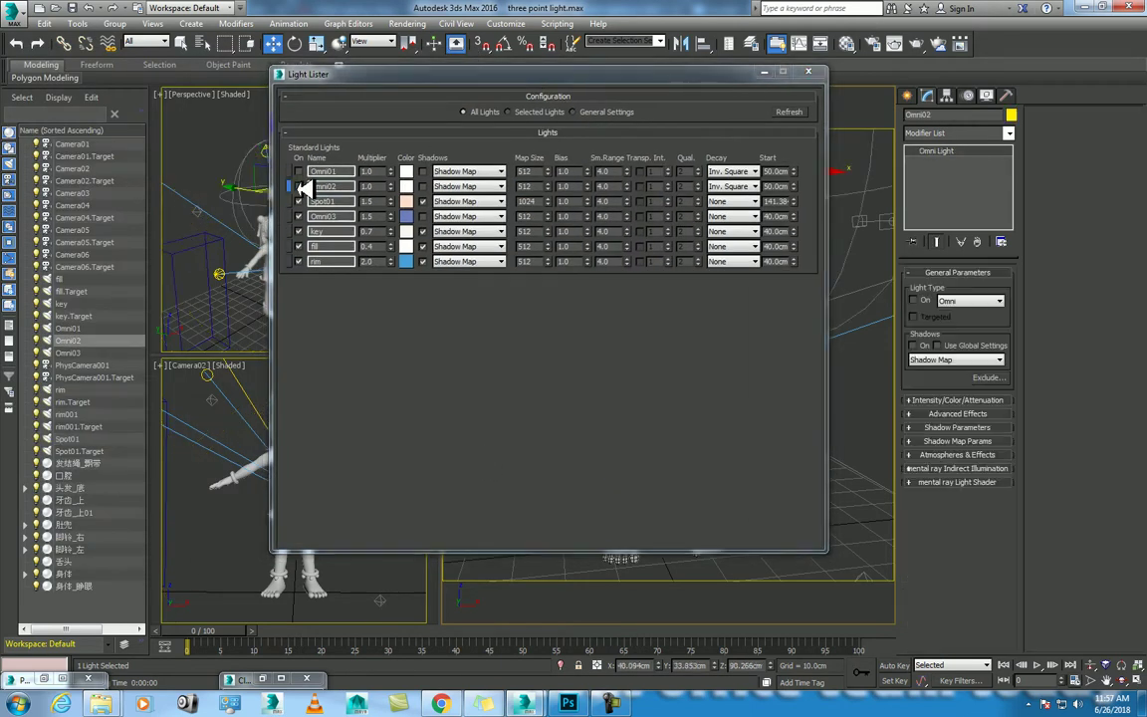
pyautogui.moveTo(587, 71); pyautogui.dragTo(576, 159)
pyautogui.moveTo(632, 103); pyautogui.dragTo(405, 339)
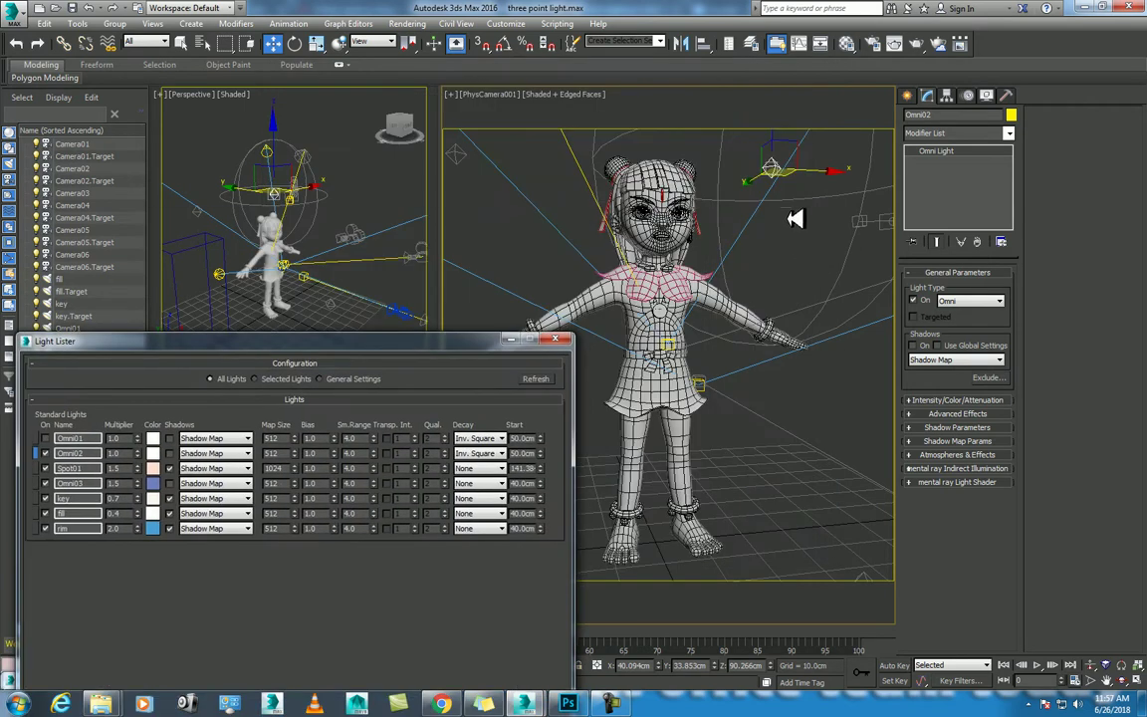
# - Change the camera viewport to a zoomed-out Perspective overview of the lights
pyautogui.moveTo(798, 205)
pyautogui.keyDown('alt'); pyautogui.mouseDown(button='middle')
pyautogui.moveTo(768, 302)
pyautogui.moveTo(787, 276)
pyautogui.moveTo(691, 327)
pyautogui.moveTo(651, 321)
pyautogui.moveTo(758, 335)
pyautogui.moveTo(766, 315)
pyautogui.mouseUp(button='middle'); pyautogui.keyUp('alt')
pyautogui.press('p')
pyautogui.scroll(-3, 784, 274)
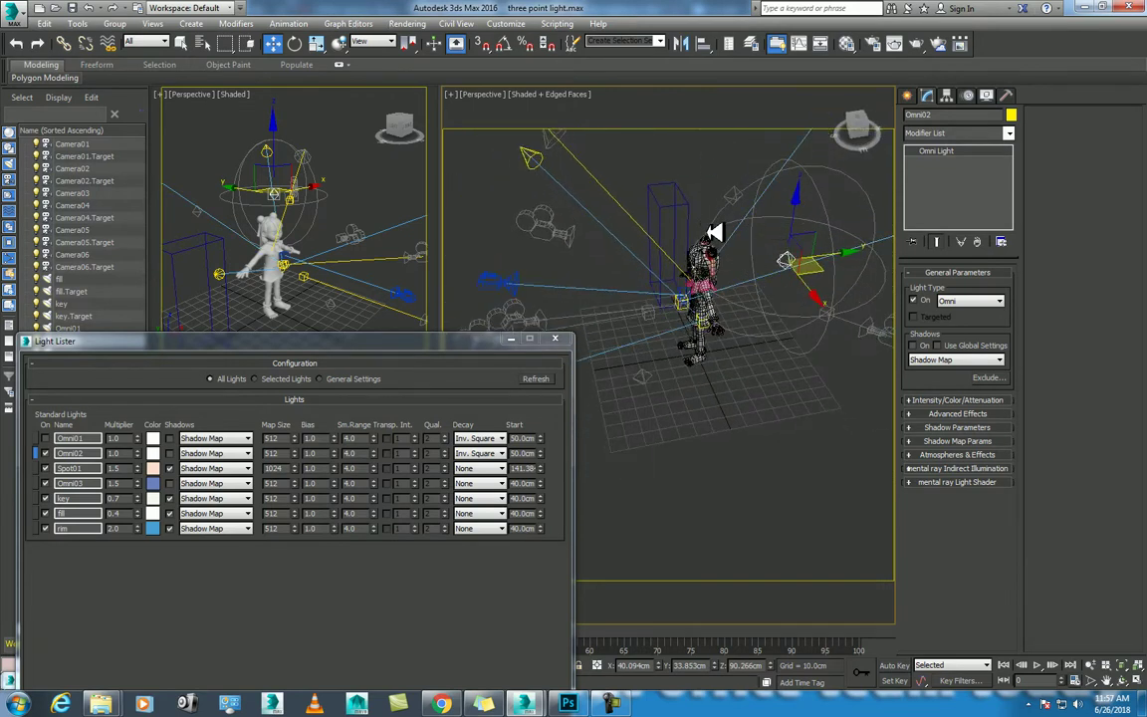
pyautogui.moveTo(219, 340); pyautogui.dragTo(451, 172)
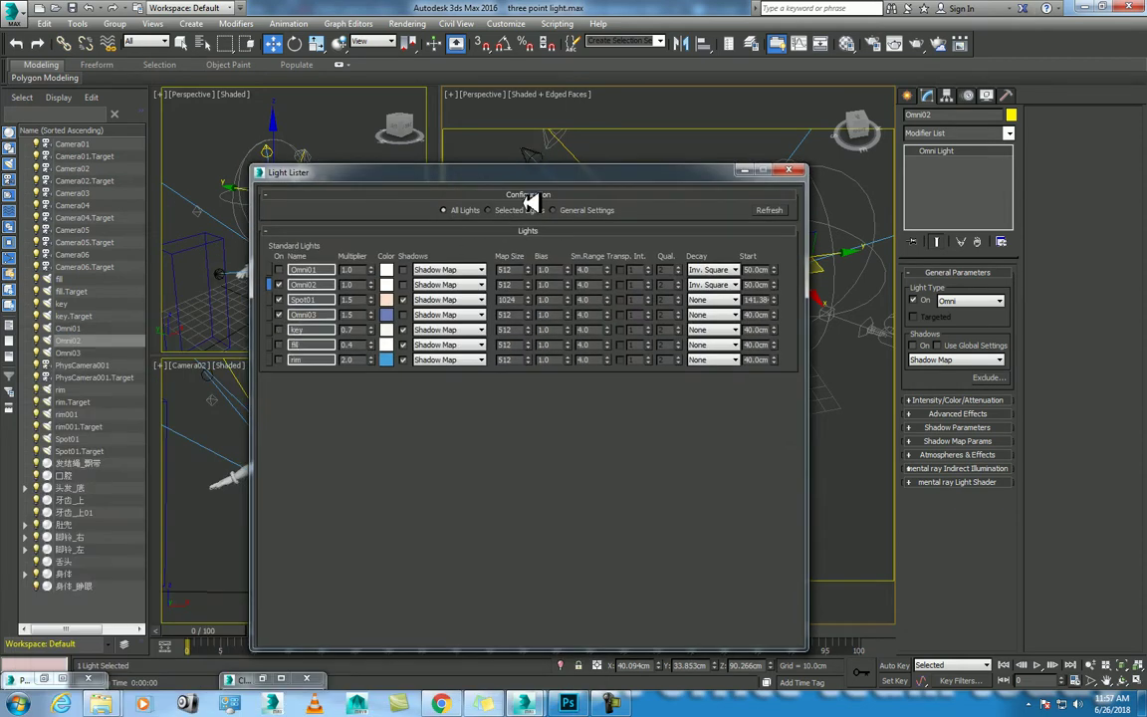
pyautogui.moveTo(523, 184); pyautogui.dragTo(649, 399)
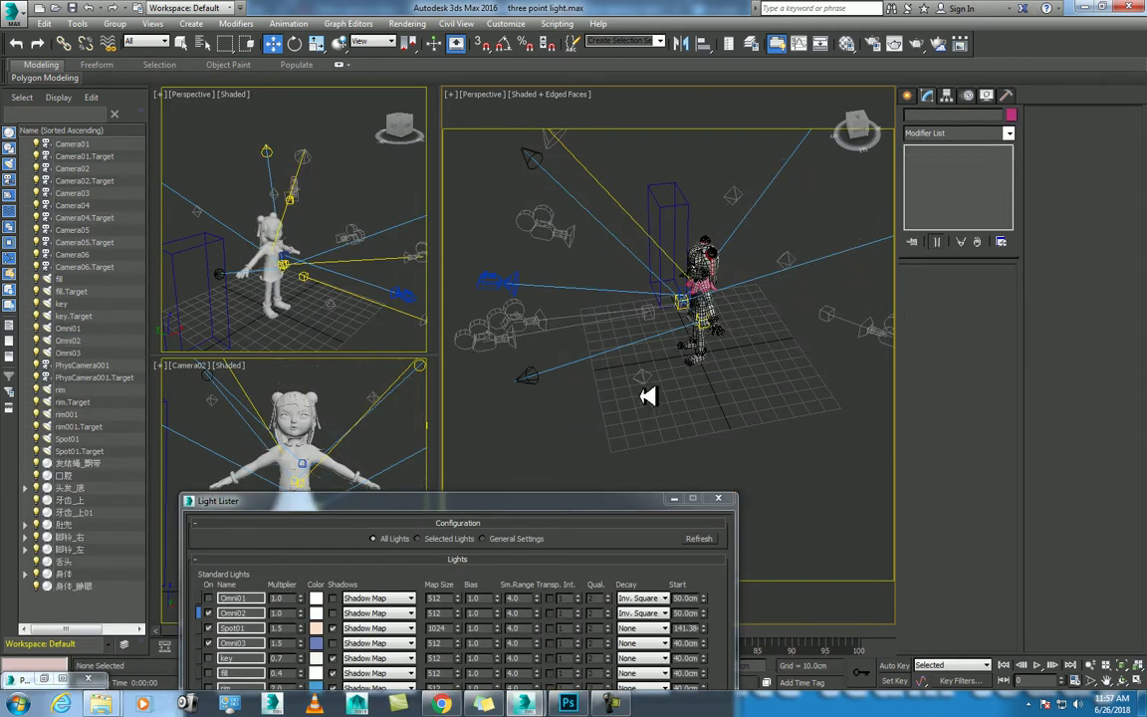
# - Set the main view to Camera02 and render a test image from it
pyautogui.press('c')
pyautogui.doubleClick(519, 252)
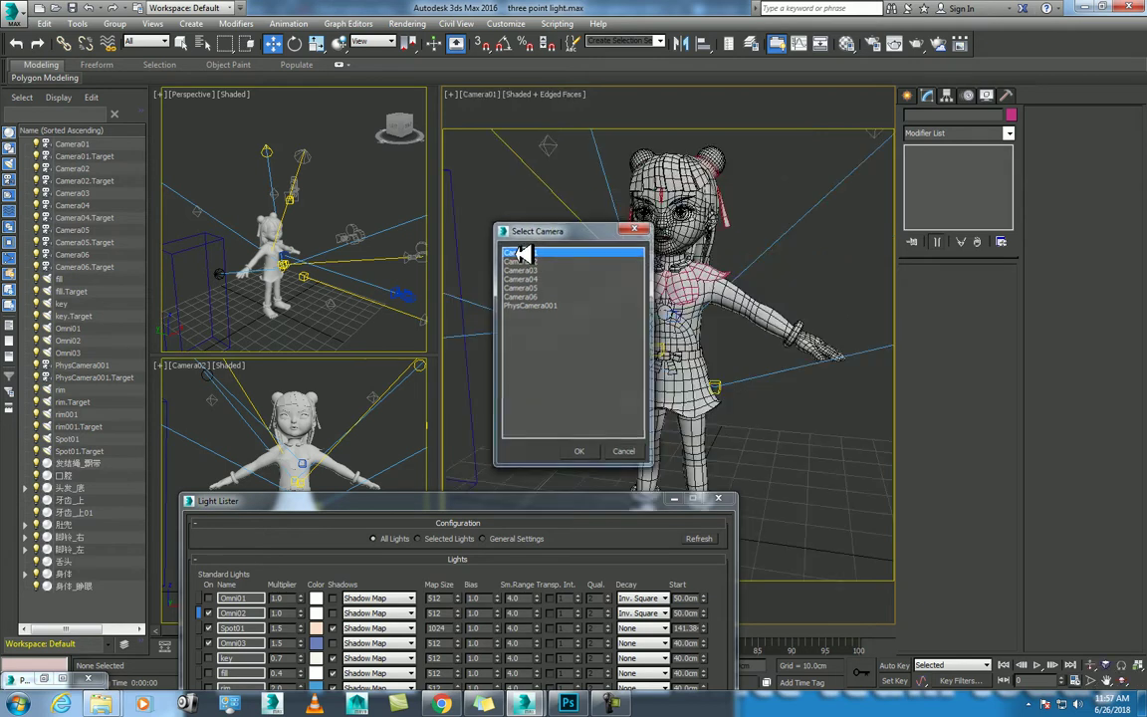
pyautogui.press('x')
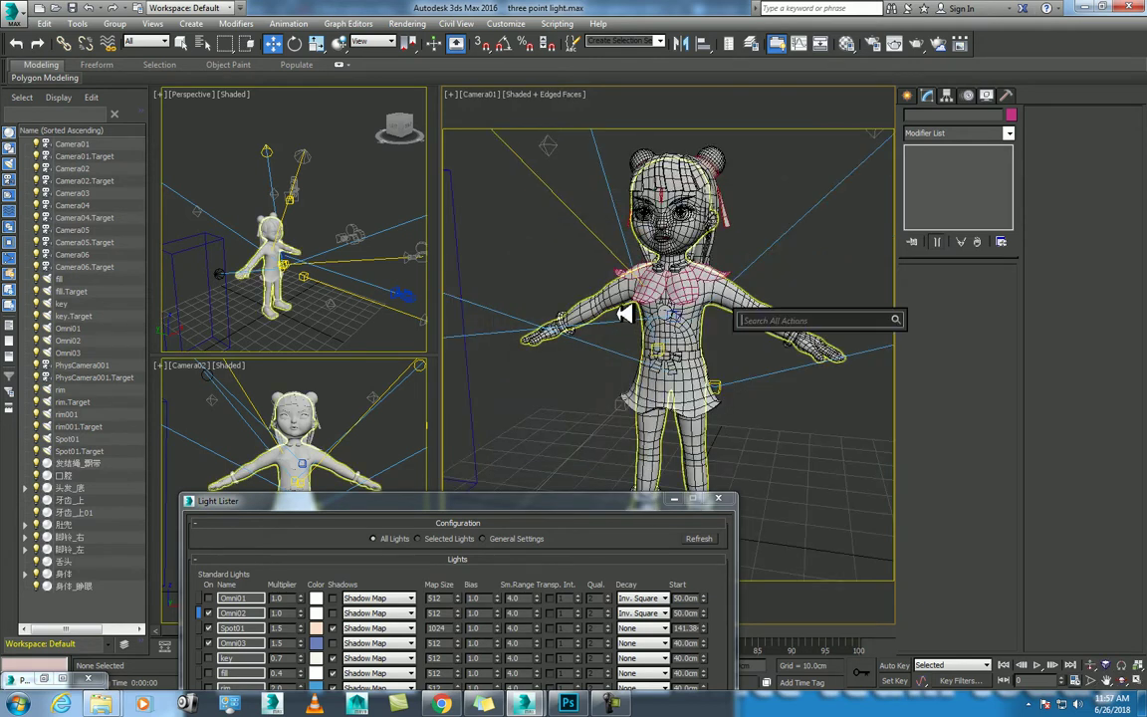
pyautogui.press('c')
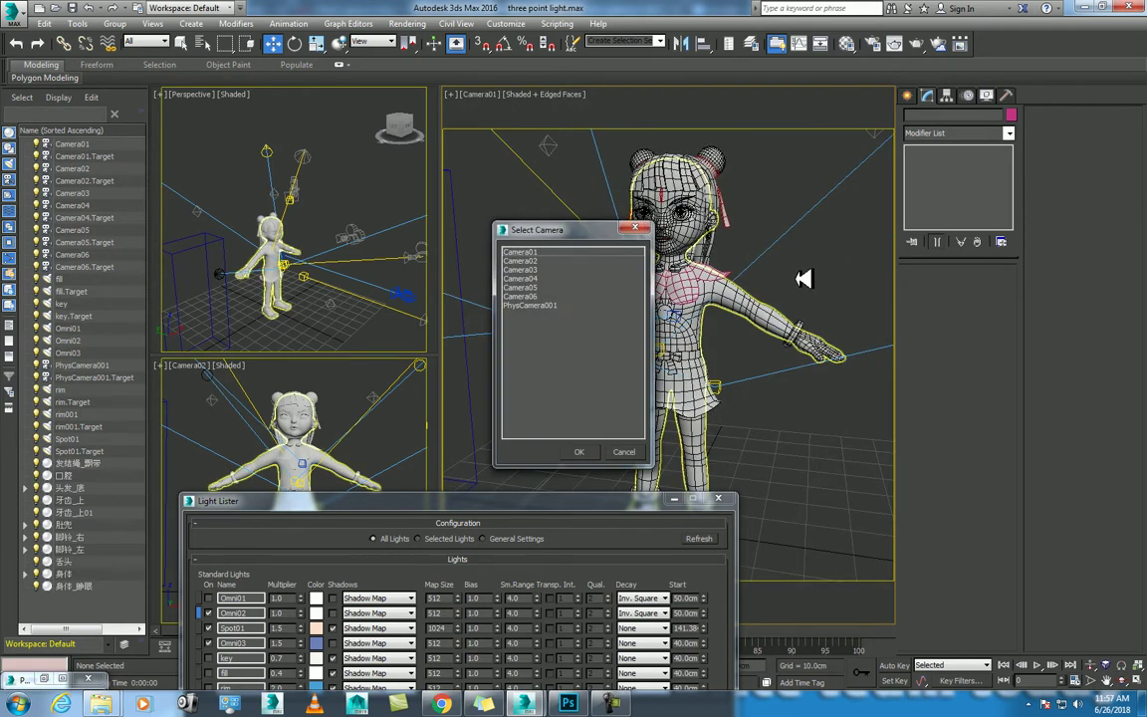
pyautogui.doubleClick(530, 260)
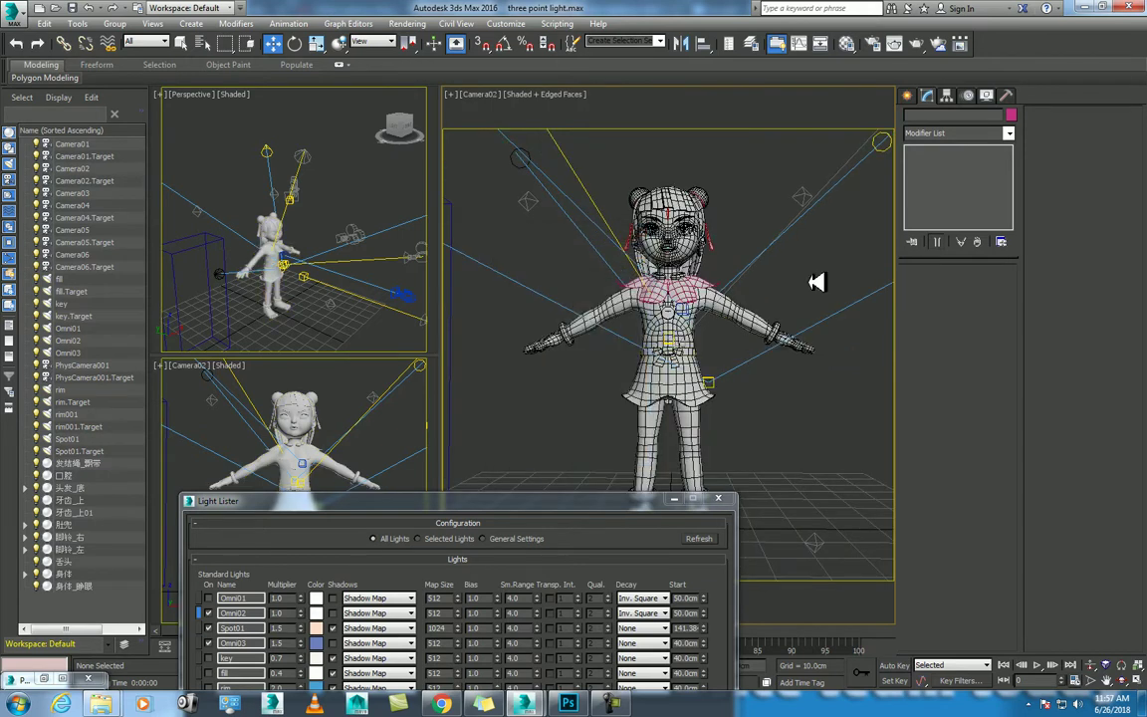
pyautogui.hotkey('shift', 'q')
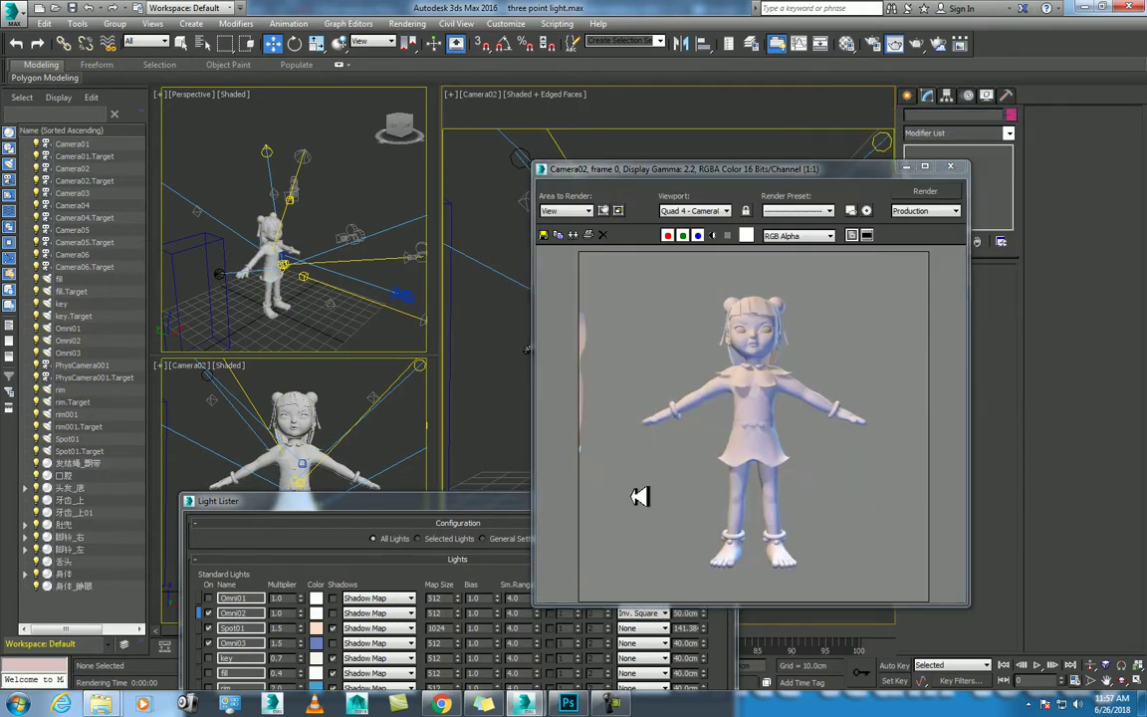
pyautogui.moveTo(481, 512); pyautogui.dragTo(392, 180)
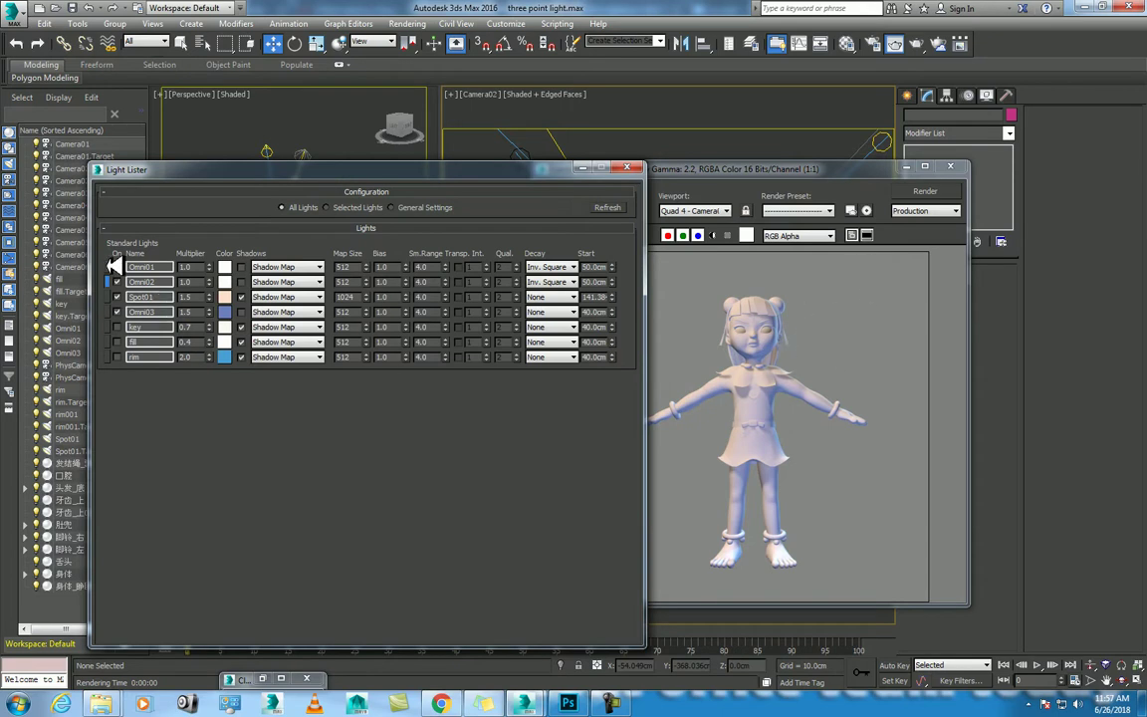
# - Switch Omni01 on and move the Light Lister and Camera02 render to the upper left
pyautogui.click(110, 267)
pyautogui.moveTo(214, 169); pyautogui.dragTo(292, 291)
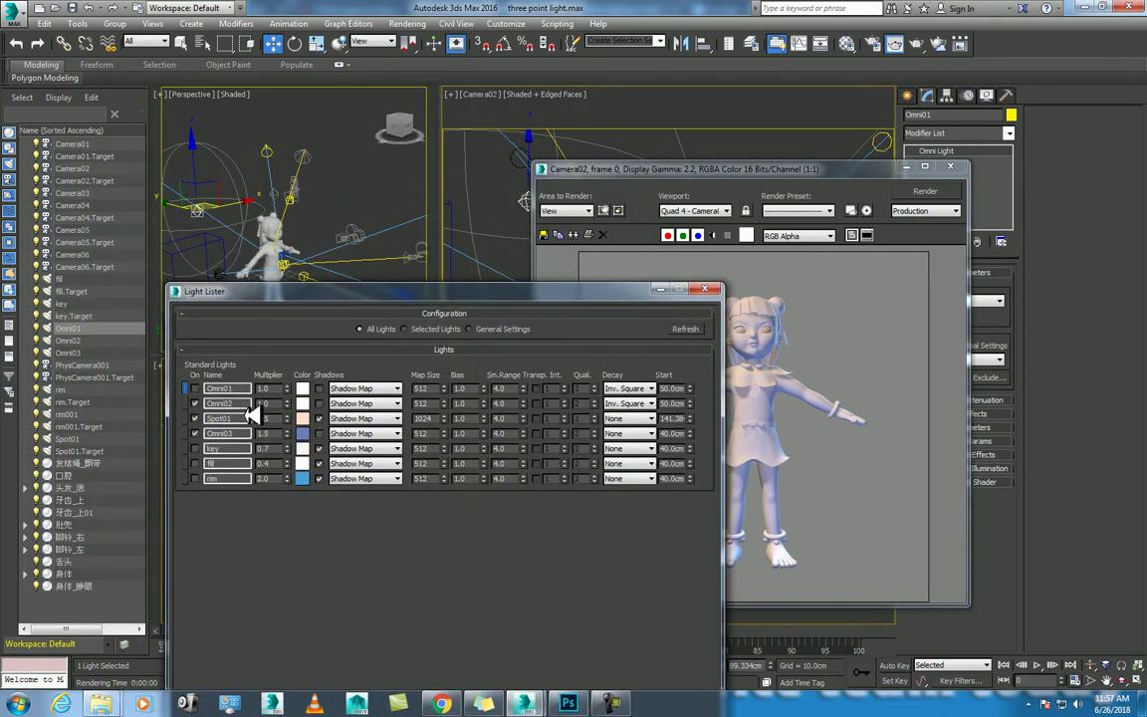
pyautogui.click(798, 152)
pyautogui.click(925, 190)
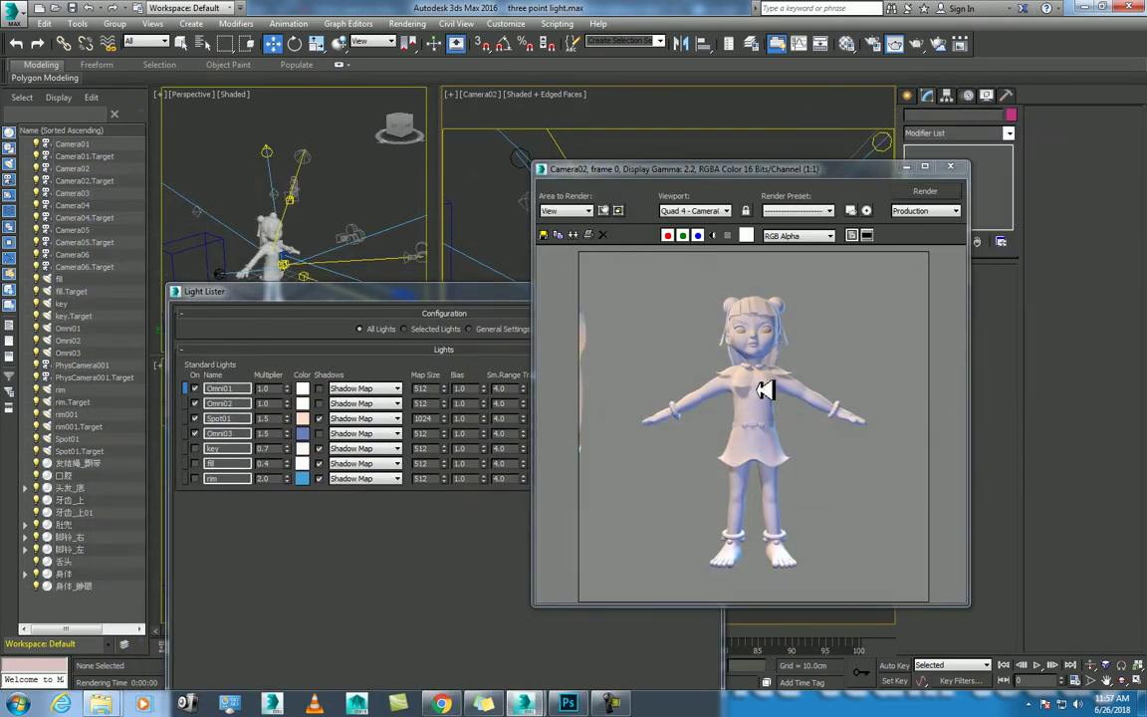
pyautogui.moveTo(455, 294)
pyautogui.mouseDown()
pyautogui.moveTo(212, 128)
pyautogui.moveTo(193, 66)
pyautogui.mouseUp()
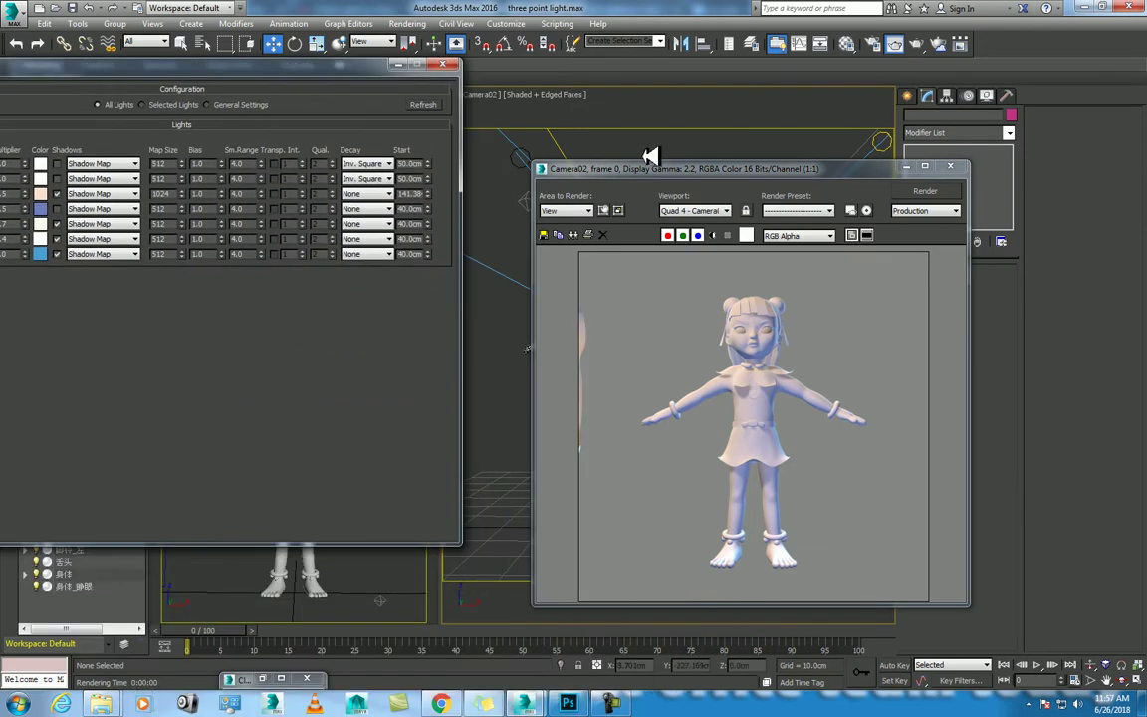
pyautogui.moveTo(647, 171); pyautogui.dragTo(251, 76)
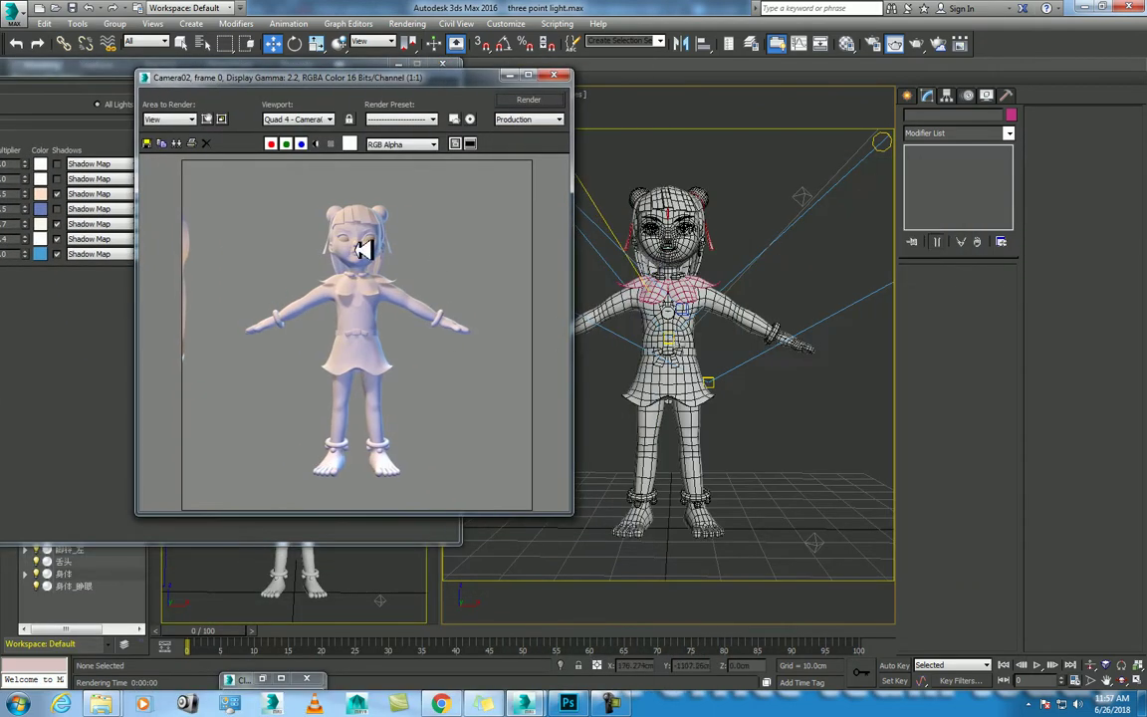
# - Render test images from Camera01 and the Camera03 face close-up
pyautogui.press('c')
pyautogui.doubleClick(523, 255)
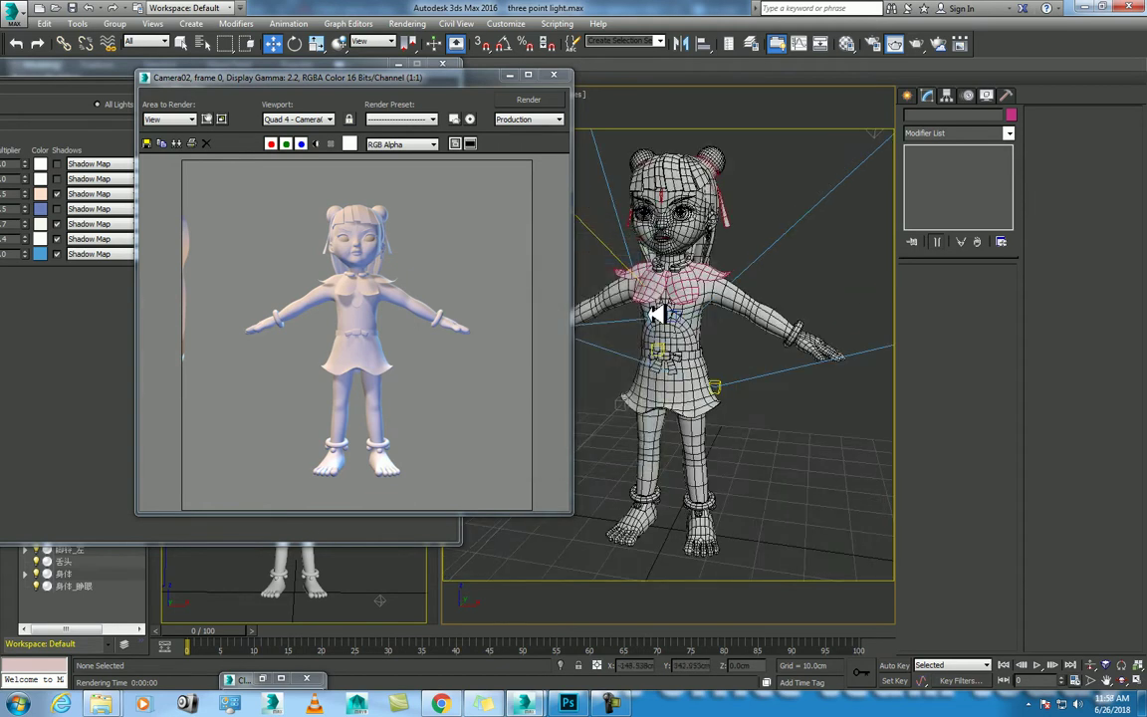
pyautogui.hotkey('shift', 'q')
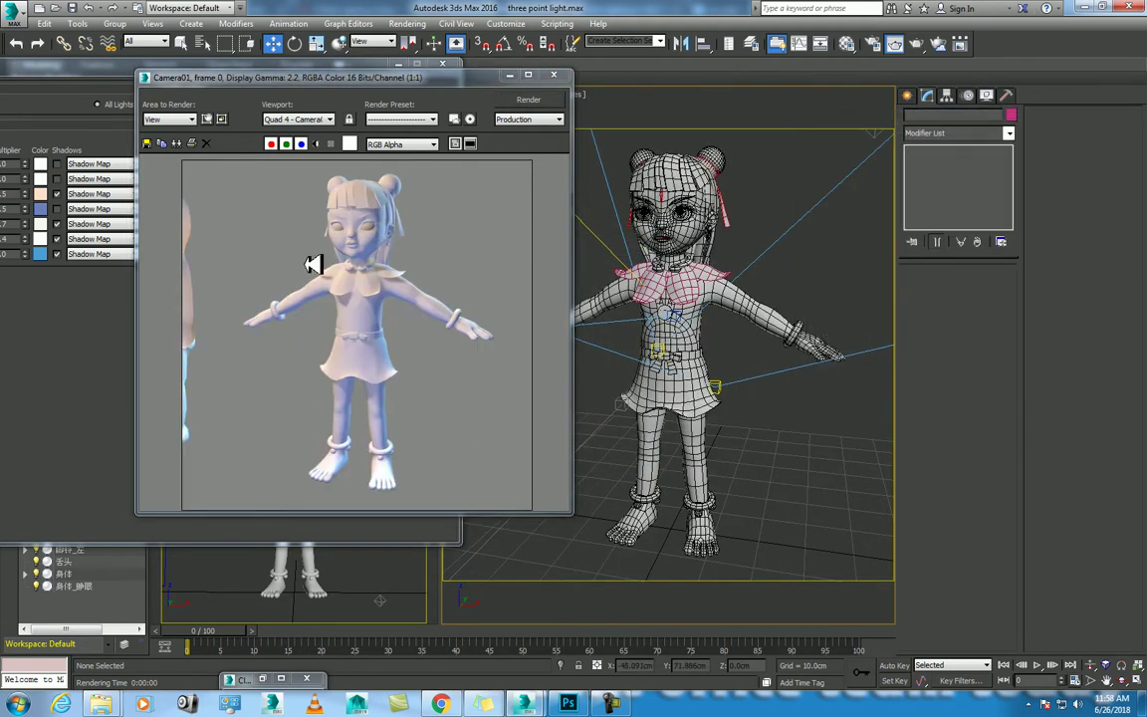
pyautogui.press('c')
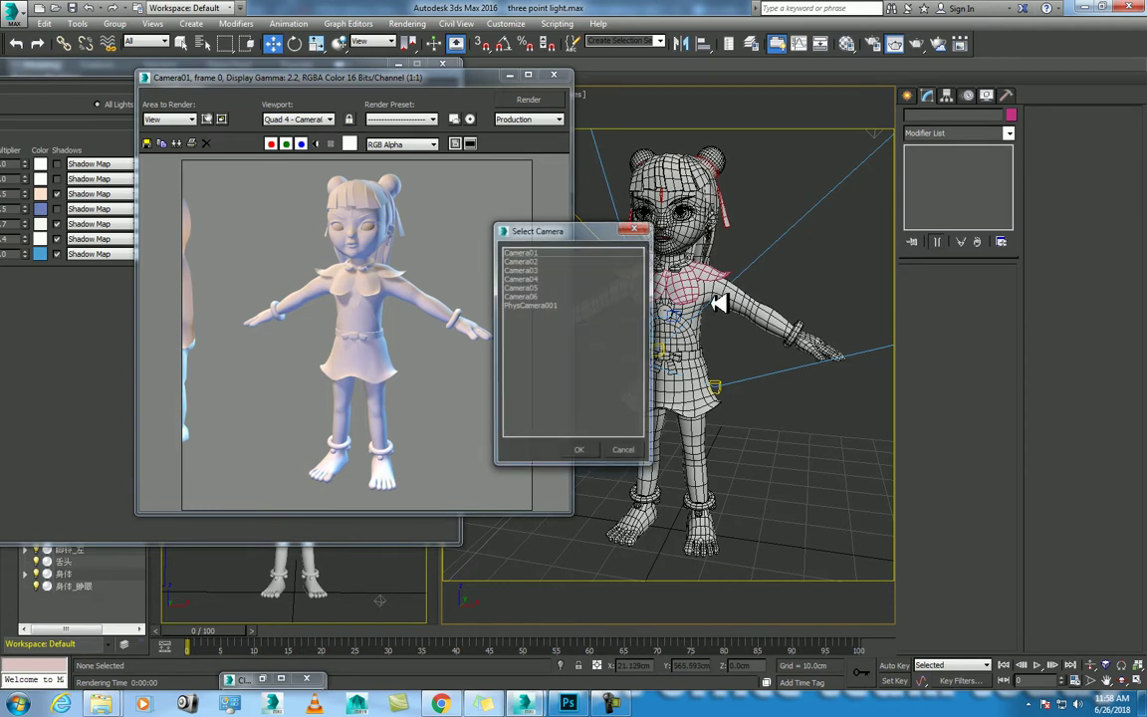
pyautogui.doubleClick(527, 264)
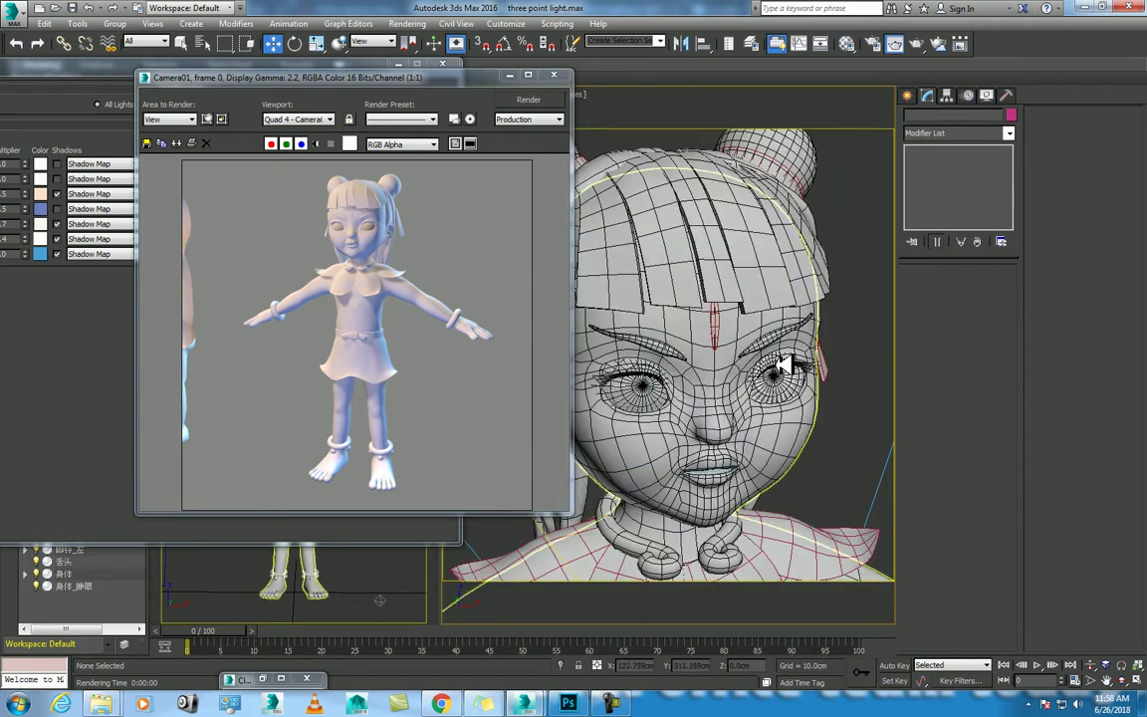
pyautogui.hotkey('shift', 'q')
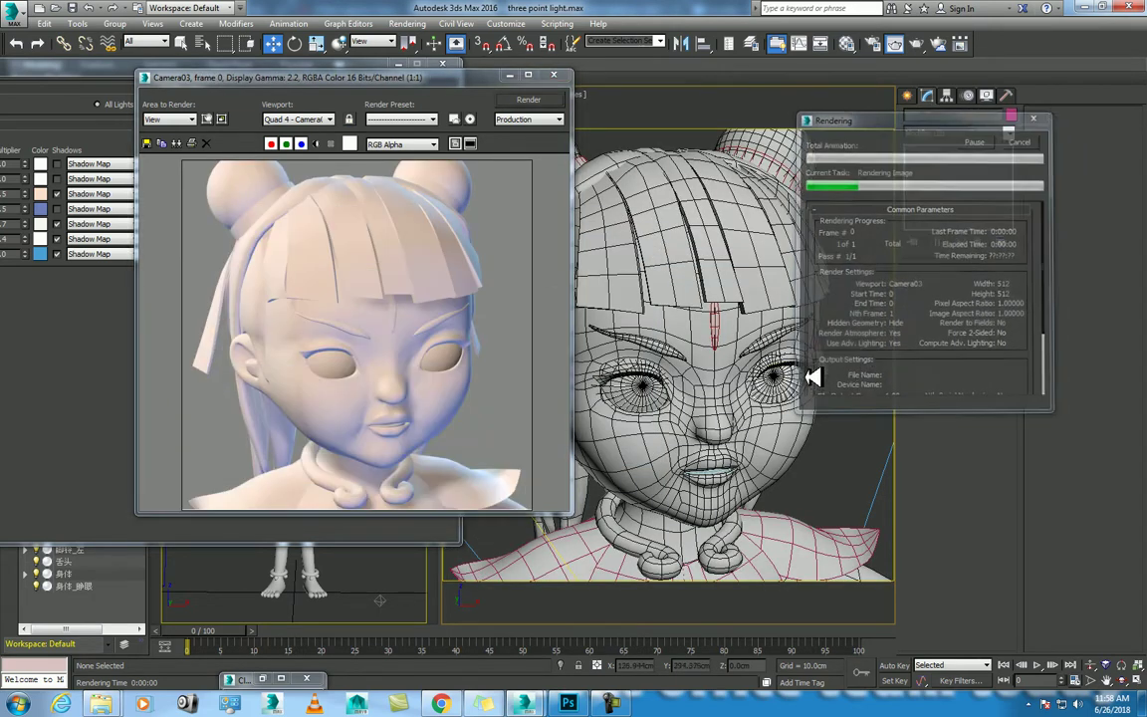
# - Switch the view to PhysCamera001, render the full character, and close the render
pyautogui.press('c')
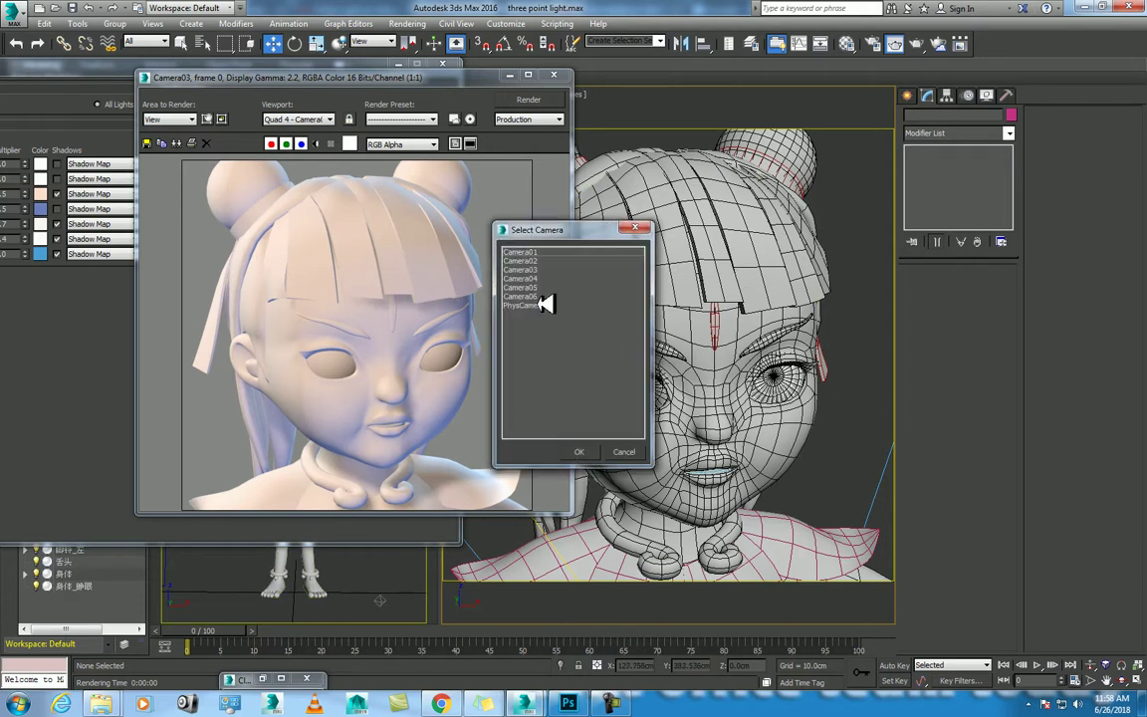
pyautogui.doubleClick(530, 278)
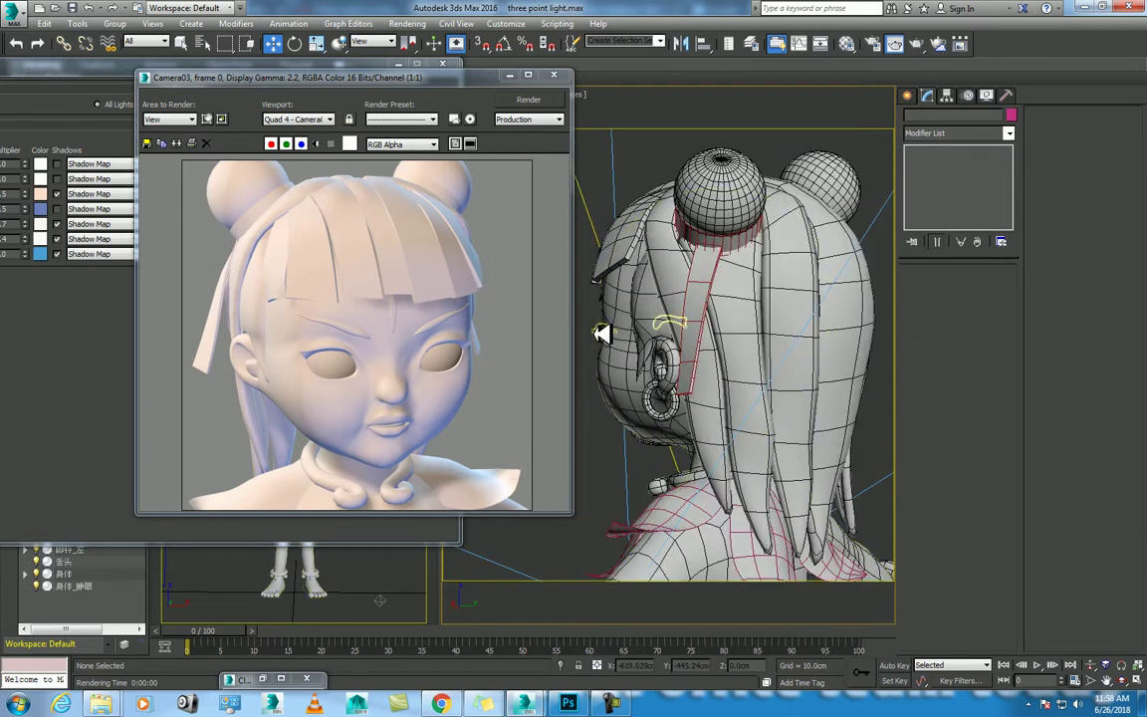
pyautogui.press('c')
pyautogui.doubleClick(525, 301)
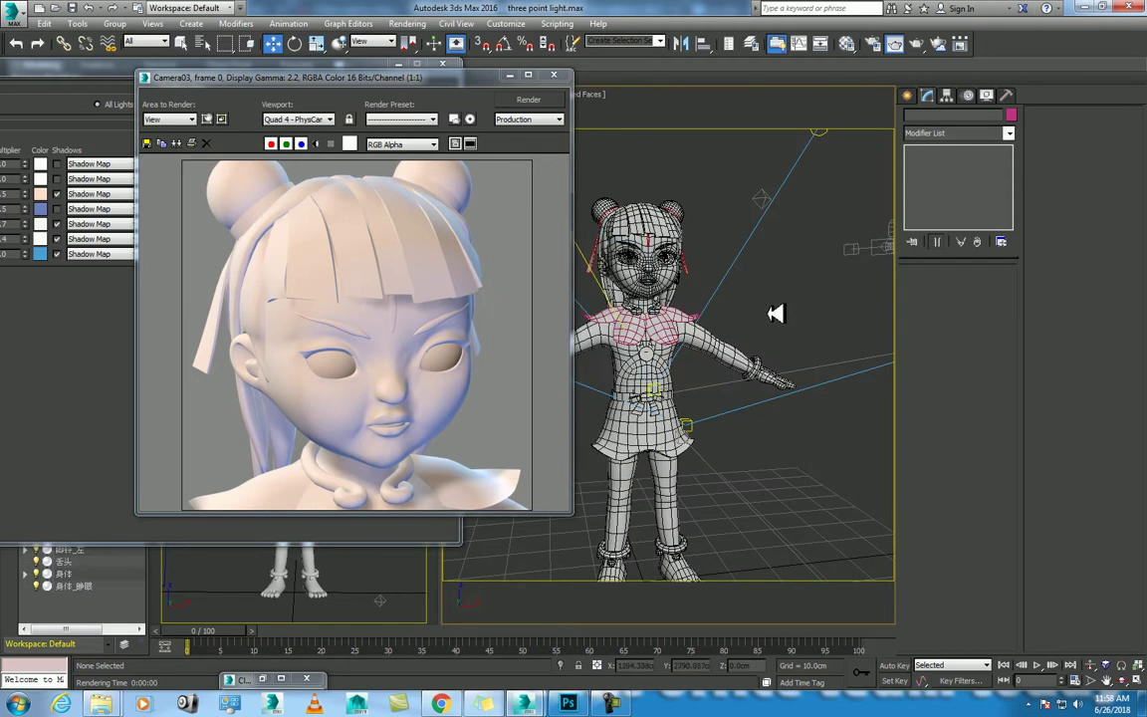
pyautogui.hotkey('shift', 'q')
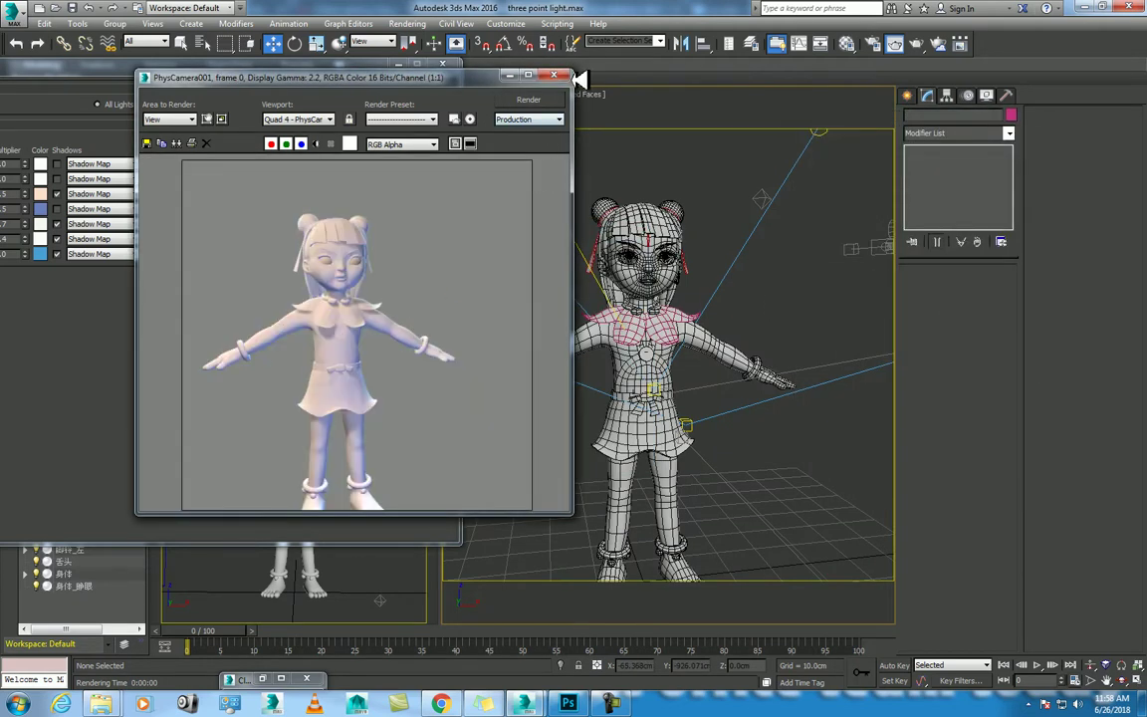
pyautogui.click(552, 76)
# - Orbit PhysCamera001 to a higher angle, re-render, and place the earlier render beside it
pyautogui.click(442, 64)
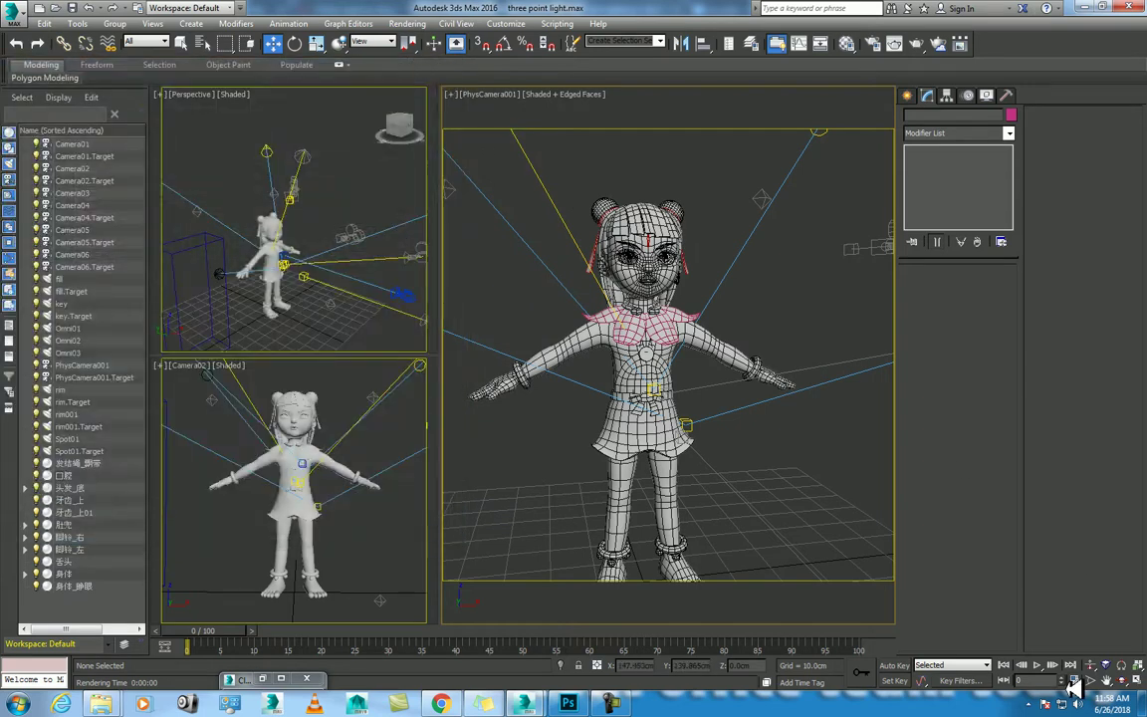
pyautogui.click(1123, 680)
pyautogui.moveTo(781, 546)
pyautogui.mouseDown()
pyautogui.moveTo(763, 436)
pyautogui.moveTo(801, 439)
pyautogui.mouseUp()
pyautogui.rightClick(801, 438)
pyautogui.hotkey('shift', 'q')
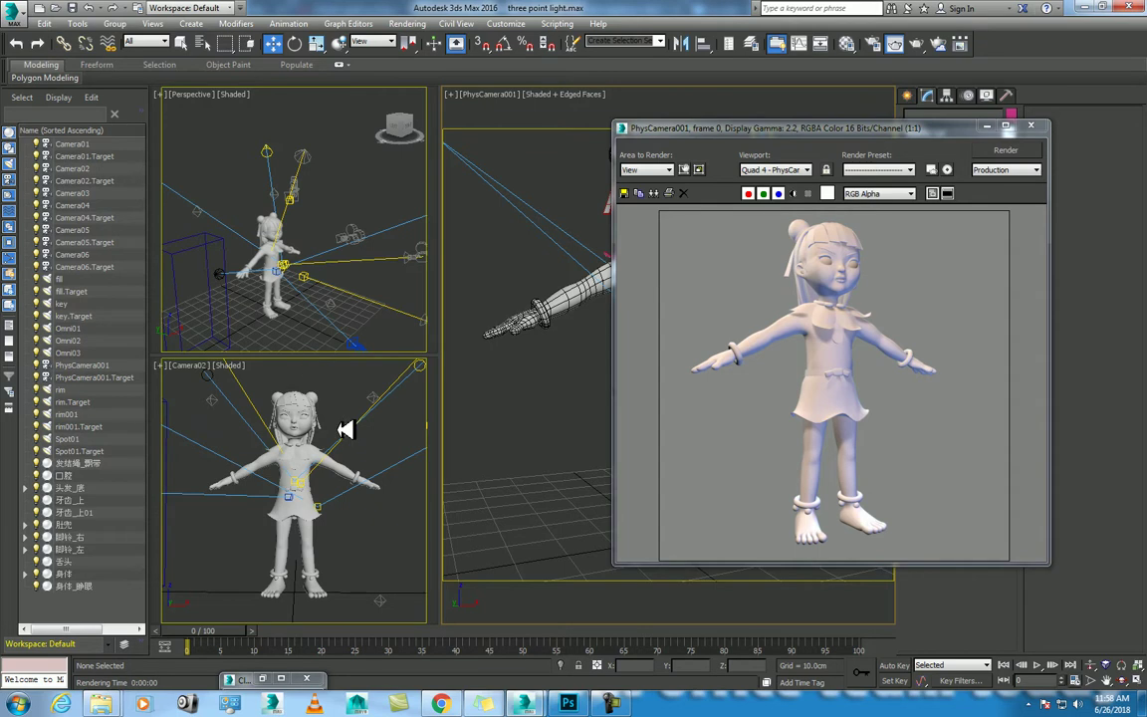
pyautogui.doubleClick(239, 678)
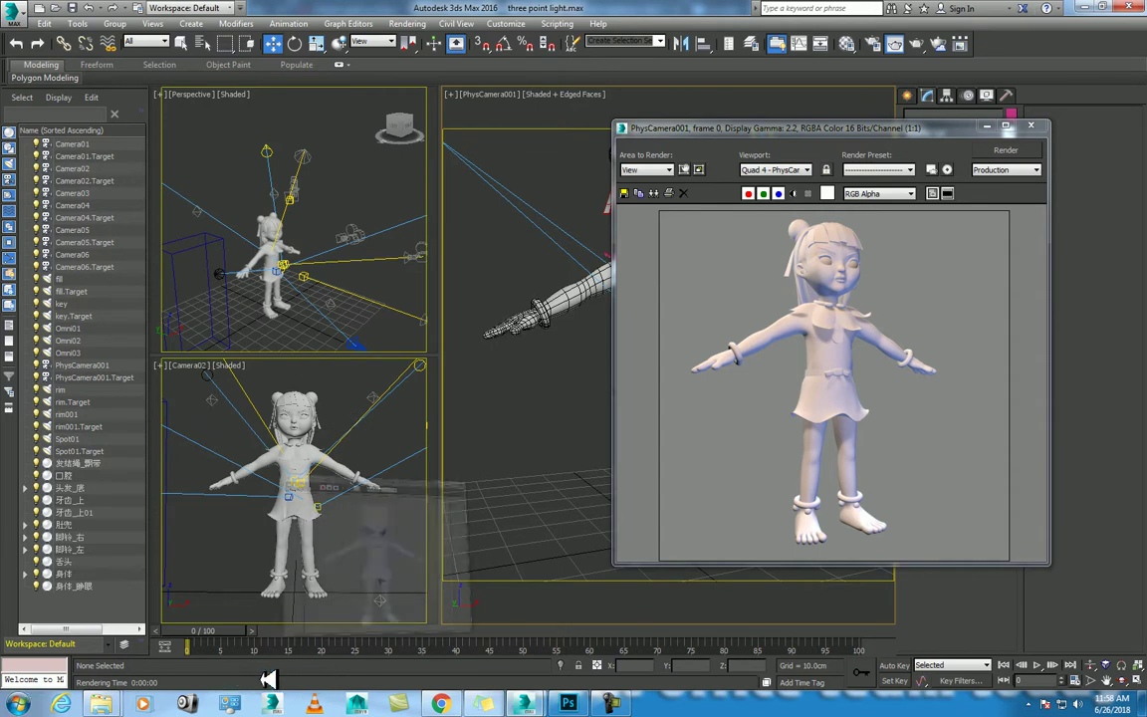
pyautogui.moveTo(578, 167); pyautogui.dragTo(438, 98)
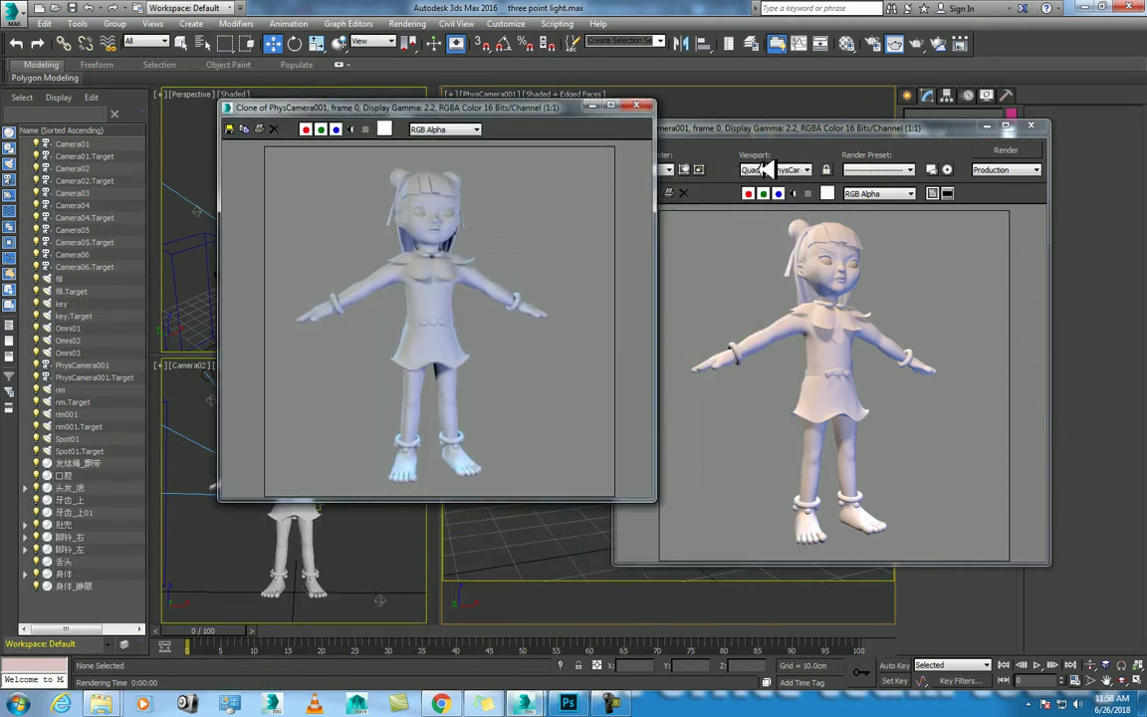